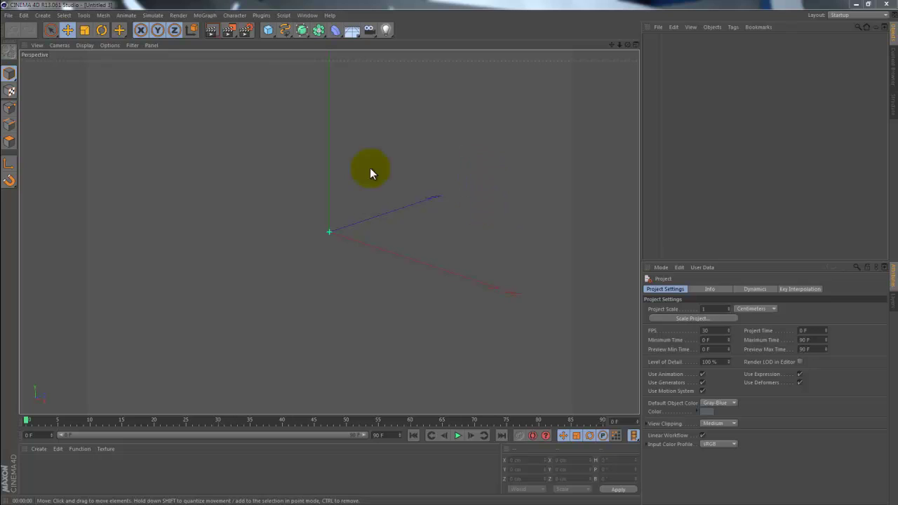
# Add a cube and flatten it to about 75.7 cm tall
pyautogui.click(269, 31)
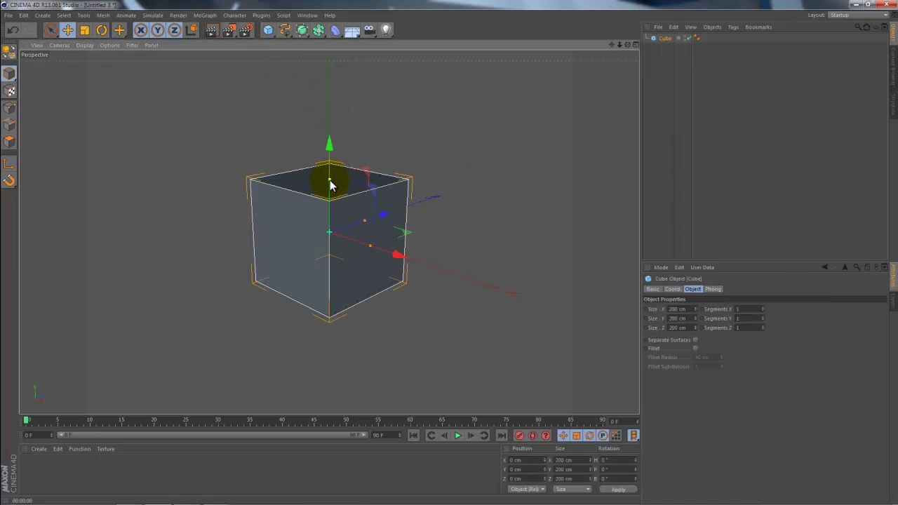
pyautogui.moveTo(330, 180); pyautogui.dragTo(330, 214)
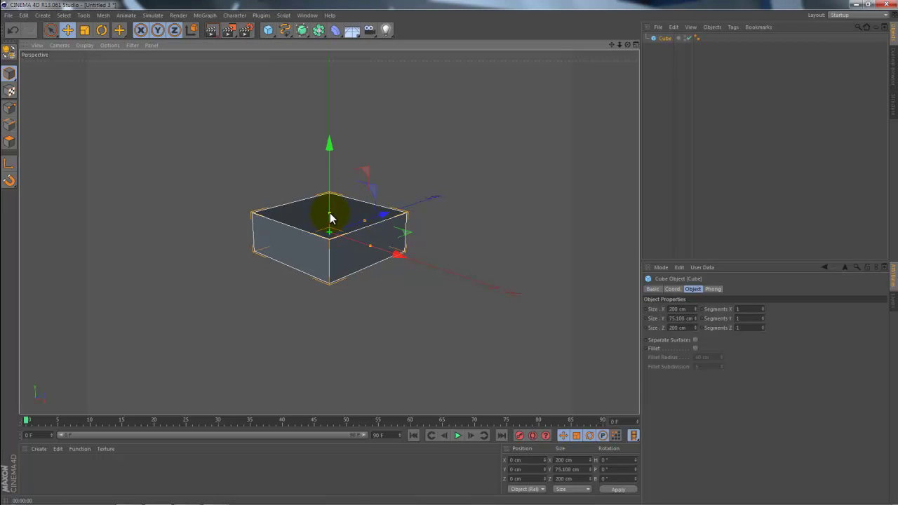
pyautogui.moveTo(385, 332)
pyautogui.keyDown('alt'); pyautogui.mouseDown()
pyautogui.moveTo(373, 303)
pyautogui.moveTo(397, 324)
pyautogui.moveTo(365, 307)
pyautogui.mouseUp(); pyautogui.keyUp('alt')
pyautogui.scroll(3, 364, 298)
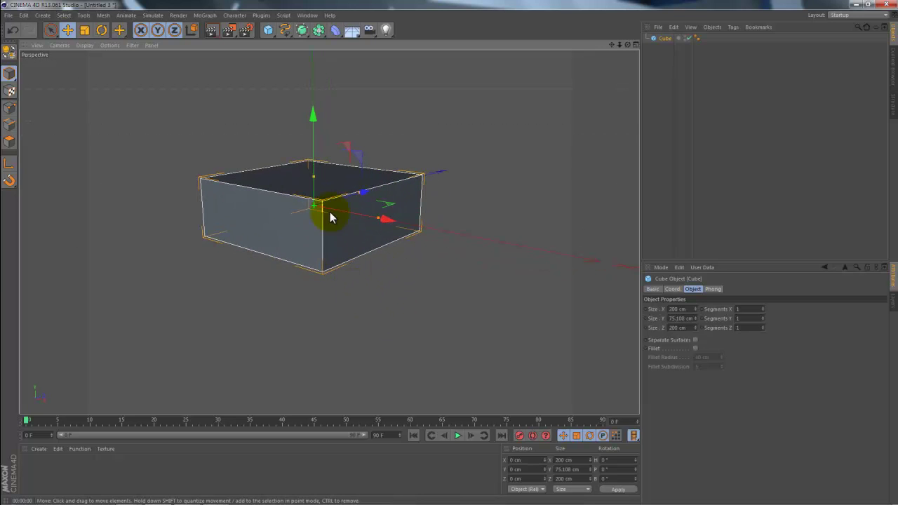
# Enable Fillet with a 7.872 cm radius and check the rounded box in a test render
pyautogui.click(696, 349)
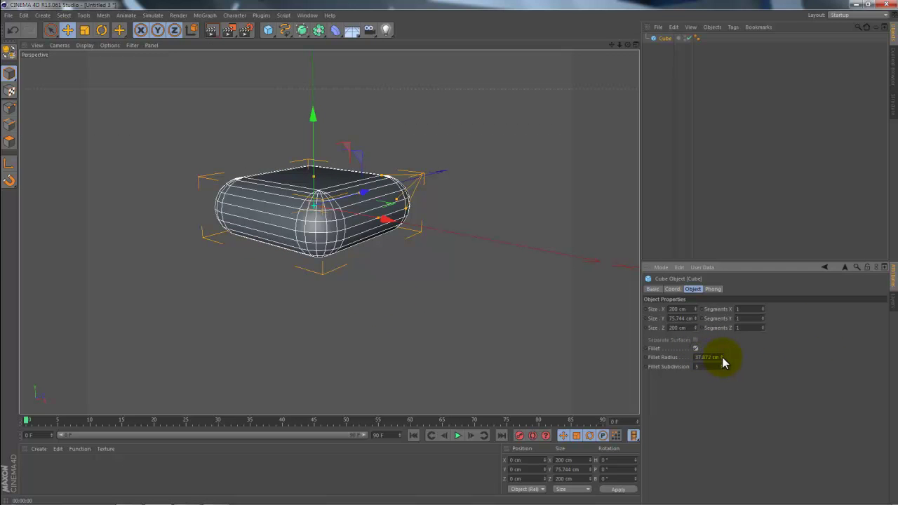
pyautogui.moveTo(722, 357); pyautogui.dragTo(722, 358)
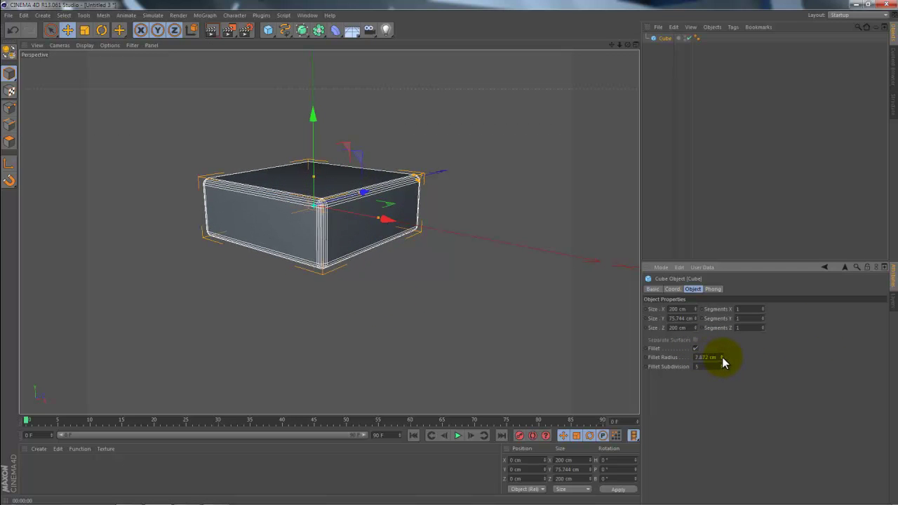
pyautogui.scroll(2, 374, 246)
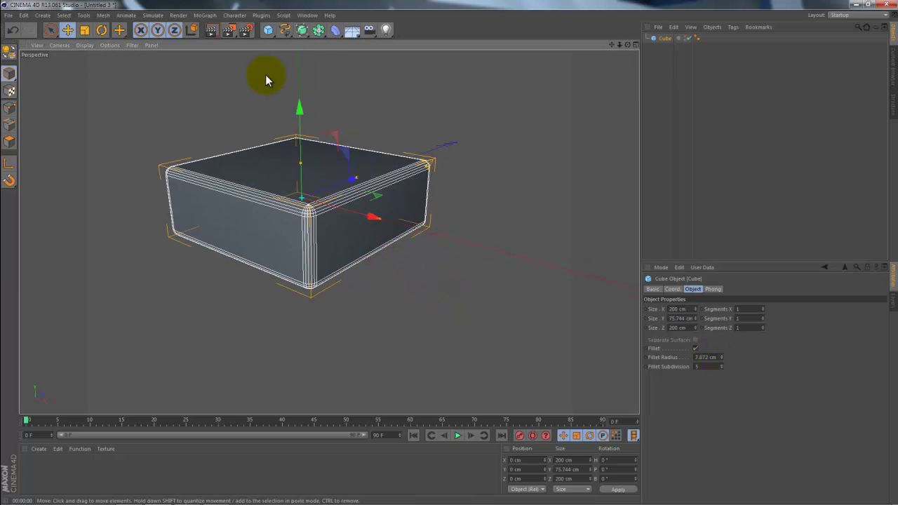
pyautogui.click(211, 29)
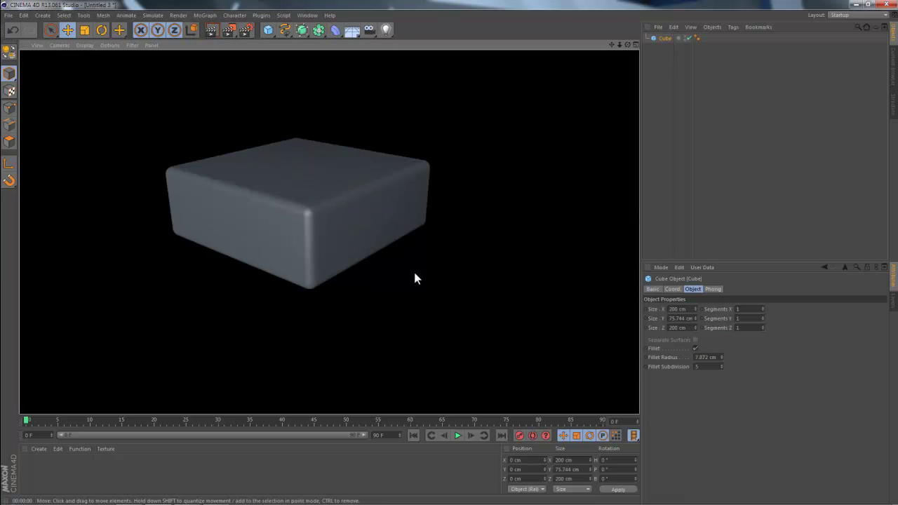
pyautogui.click(413, 270)
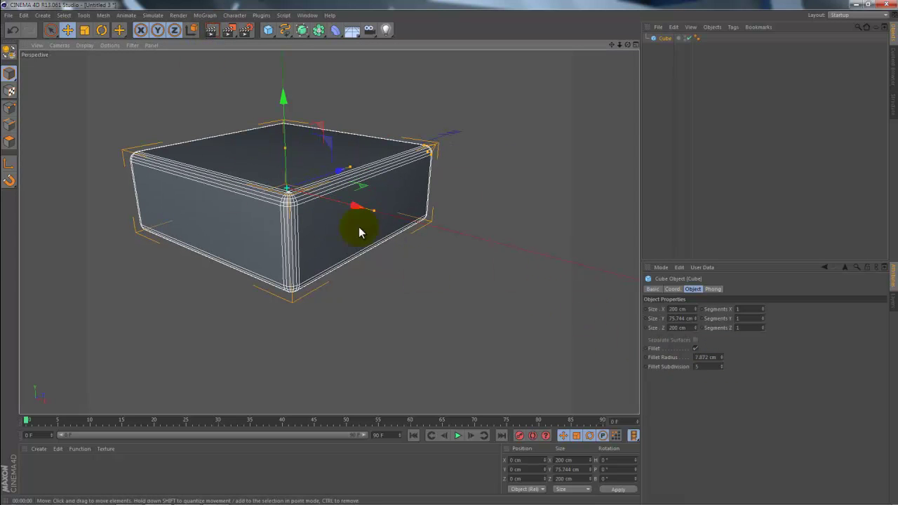
# Make the box editable and select an edge along its side in Edge mode
pyautogui.click(9, 54)
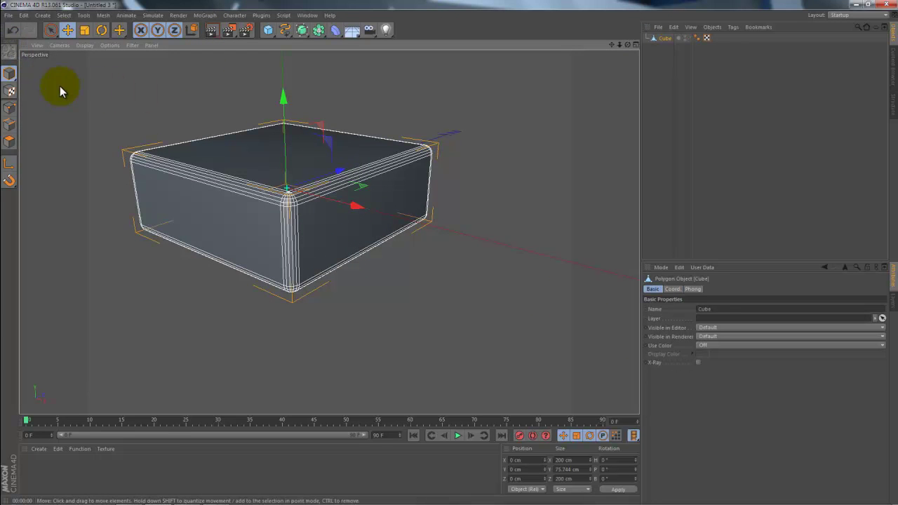
pyautogui.click(11, 127)
pyautogui.click(239, 212)
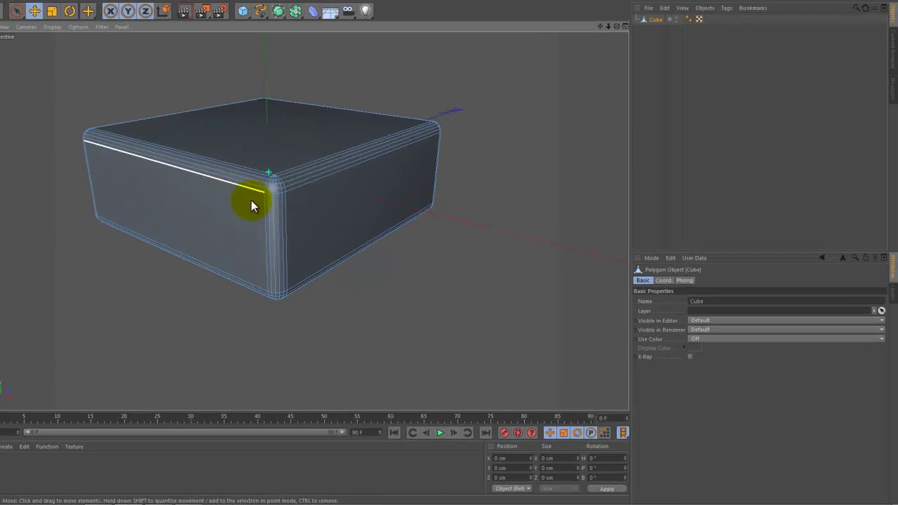
# Cut an edge loop around the box's sides with the Knife tool in Loop mode
pyautogui.rightClick(331, 47)
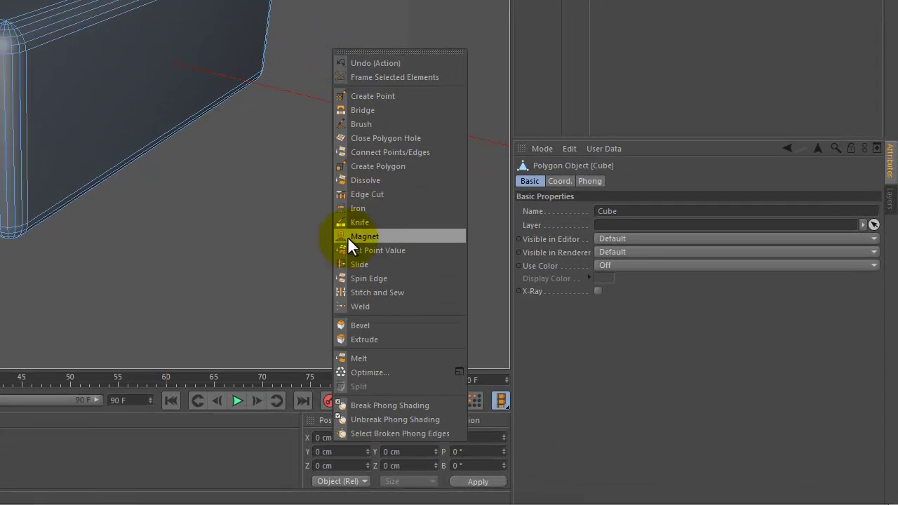
pyautogui.click(361, 220)
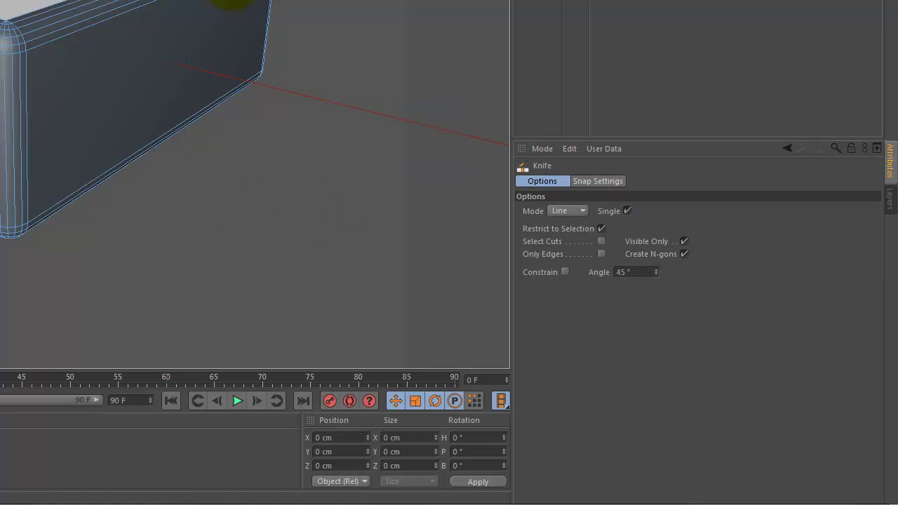
pyautogui.click(580, 210)
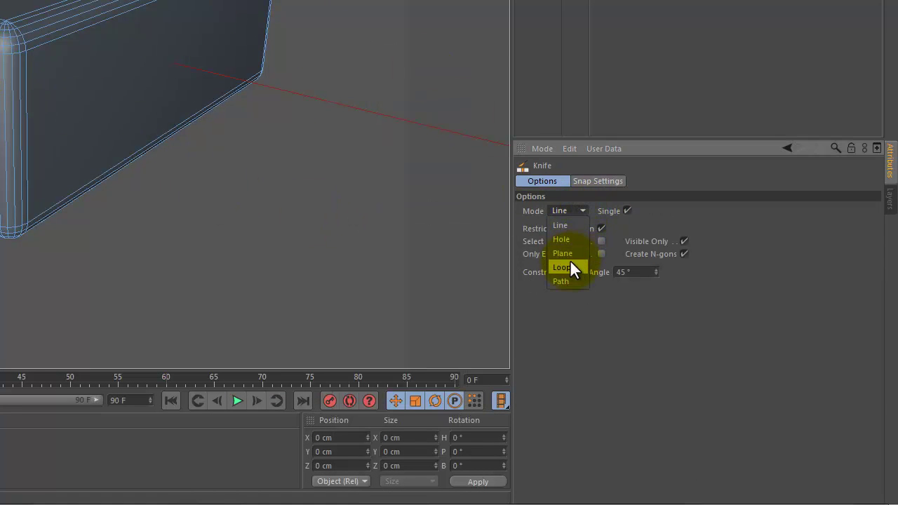
pyautogui.click(569, 264)
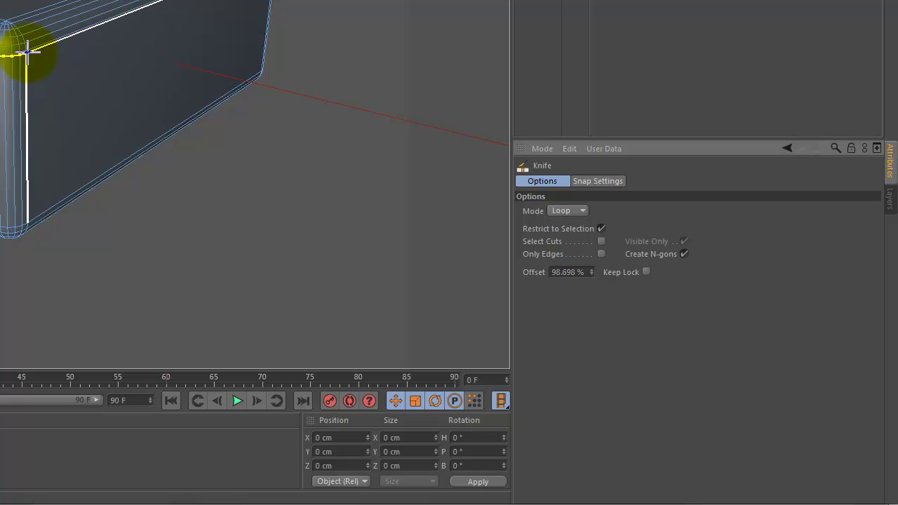
pyautogui.moveTo(31, 51)
pyautogui.mouseDown()
pyautogui.moveTo(1, 43)
pyautogui.moveTo(3, 58)
pyautogui.moveTo(331, 265)
pyautogui.moveTo(326, 281)
pyautogui.moveTo(447, 215)
pyautogui.moveTo(382, 207)
pyautogui.moveTo(382, 192)
pyautogui.moveTo(38, 135)
pyautogui.mouseUp()
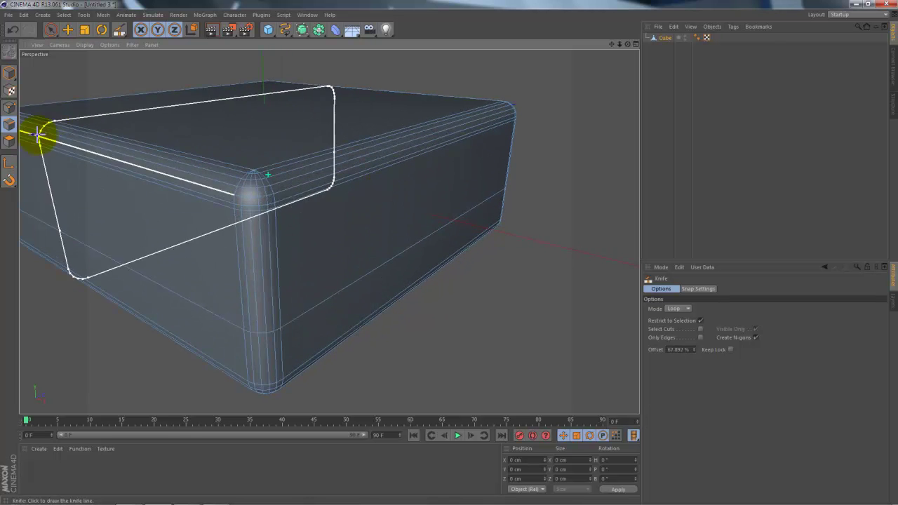
# Loop-select the newly cut edge loop around the box
pyautogui.click(50, 30)
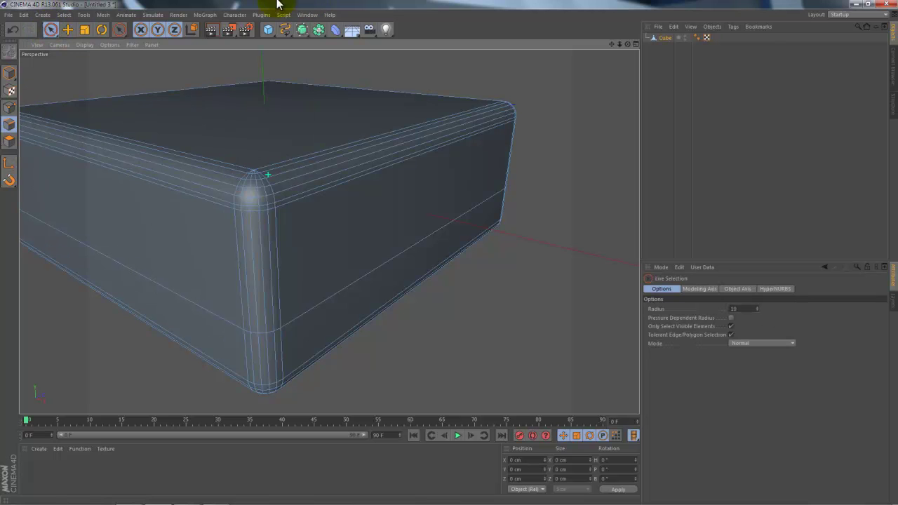
pyautogui.click(64, 14)
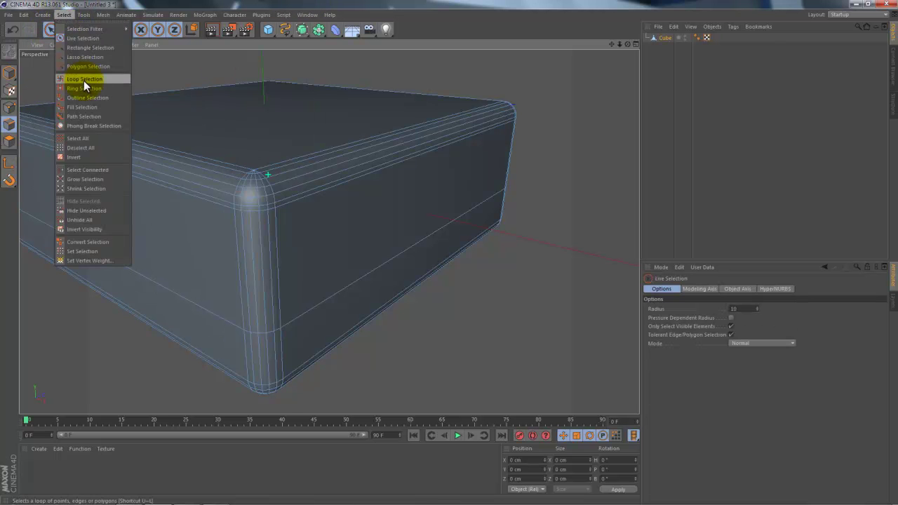
pyautogui.click(83, 80)
pyautogui.scroll(2, 332, 239)
pyautogui.click(320, 186)
# Bevel the loop into two close loops with 0.43 cm inner offset, nudged slightly up
pyautogui.rightClick(390, 202)
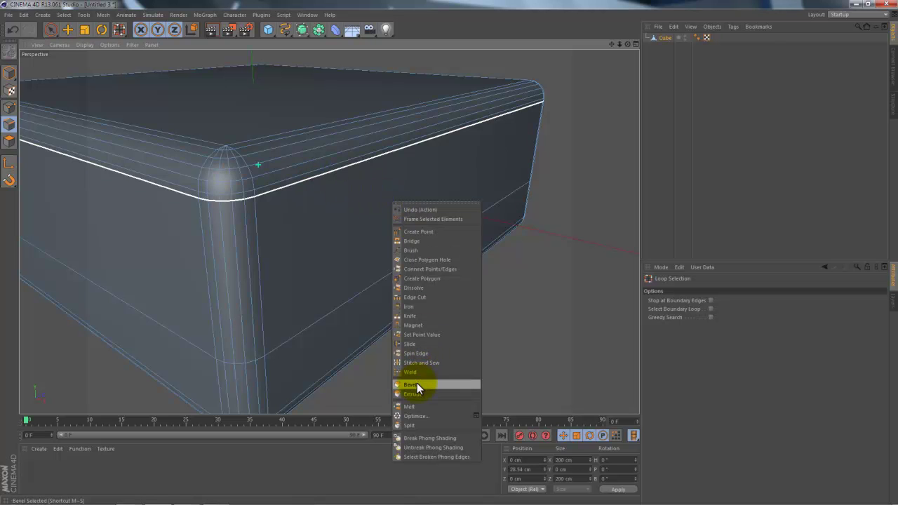
pyautogui.press('Escape')
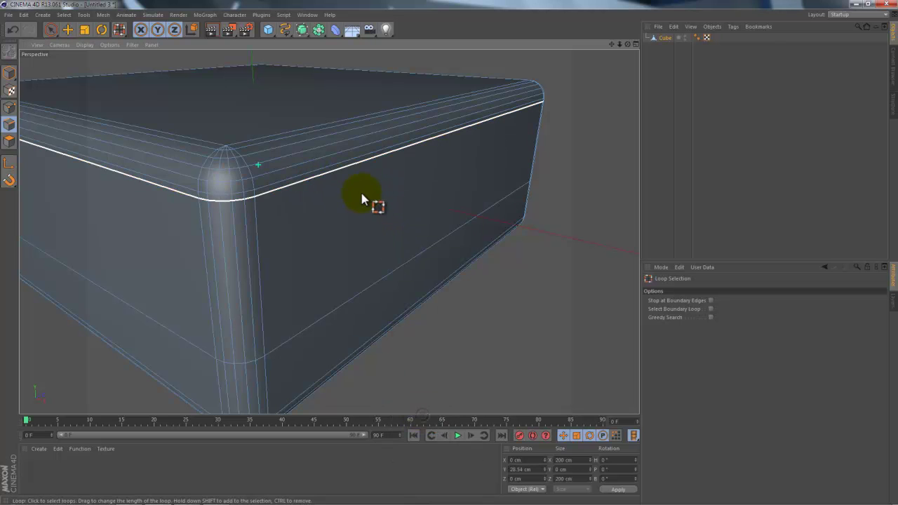
pyautogui.rightClick(360, 190)
pyautogui.click(387, 376)
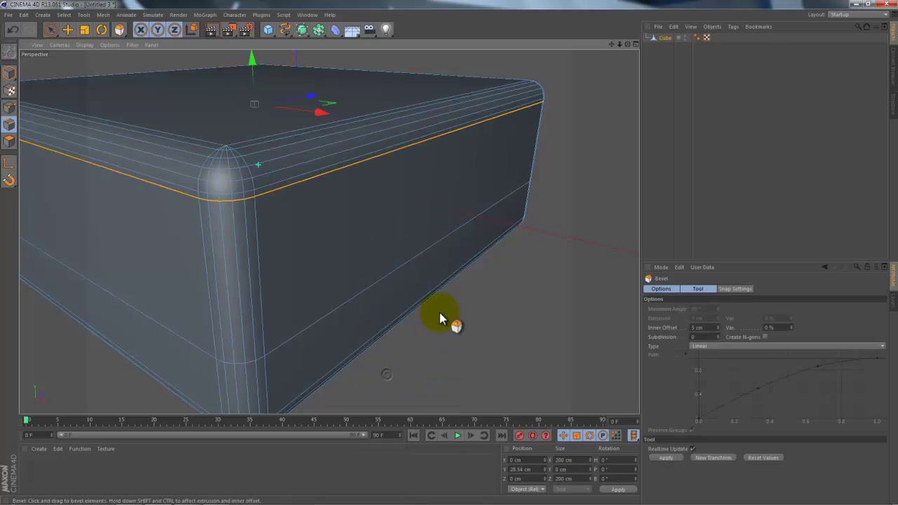
pyautogui.click(361, 227)
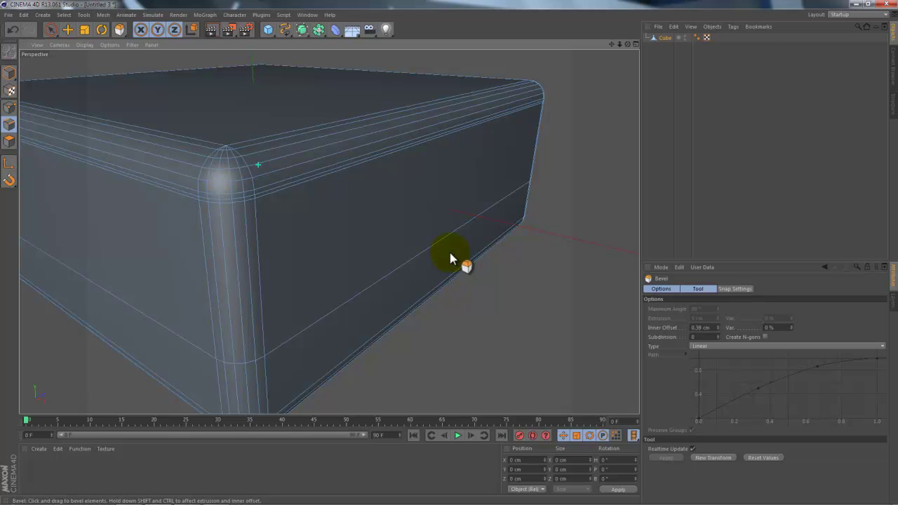
pyautogui.hotkey('ctrl', 'z')
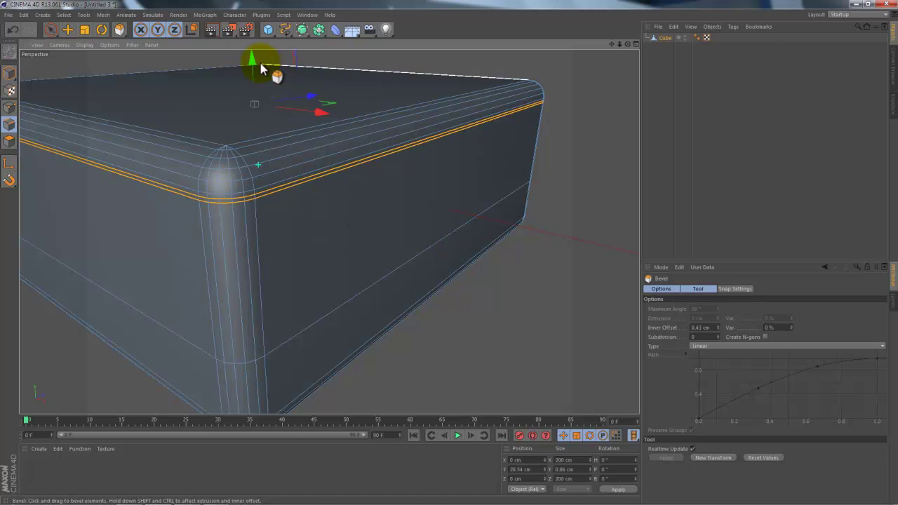
pyautogui.moveTo(252, 60); pyautogui.dragTo(251, 58)
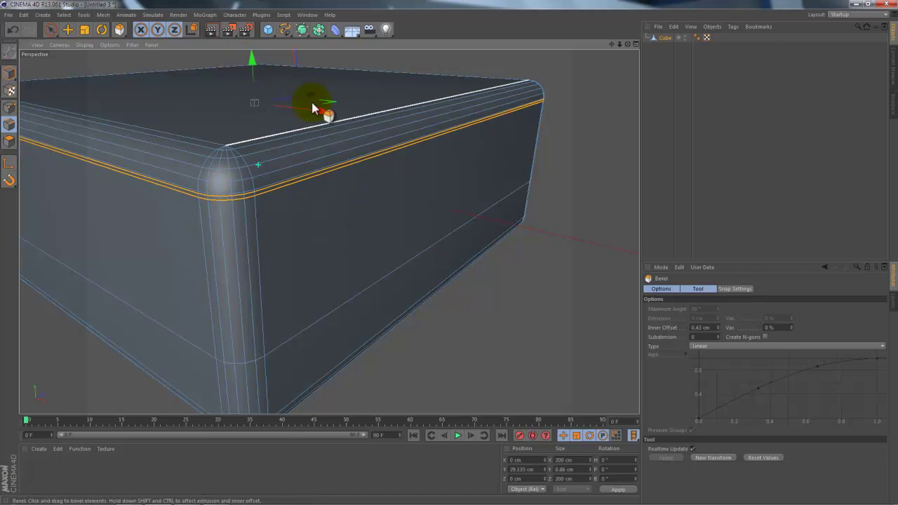
pyautogui.click(50, 30)
# Loop-select the polygon ring just below the box's rounded top
pyautogui.click(10, 141)
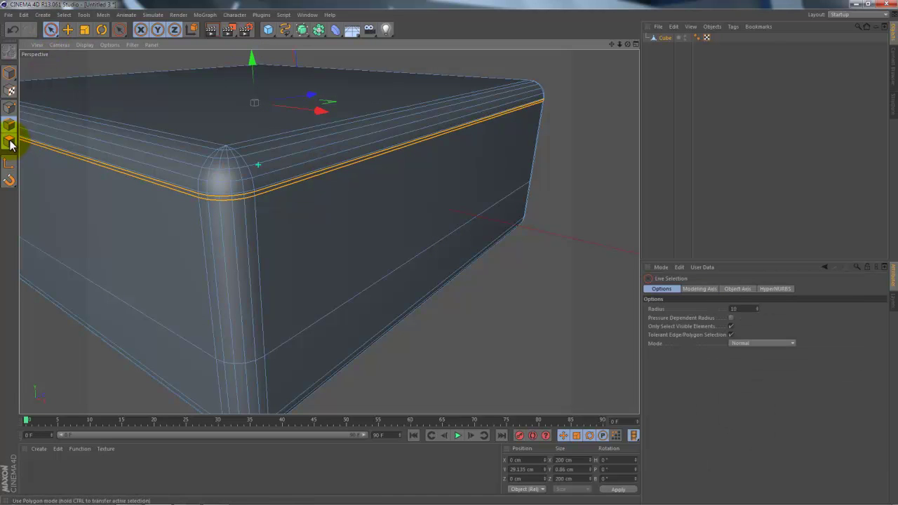
pyautogui.scroll(3, 380, 157)
pyautogui.scroll(3, 382, 149)
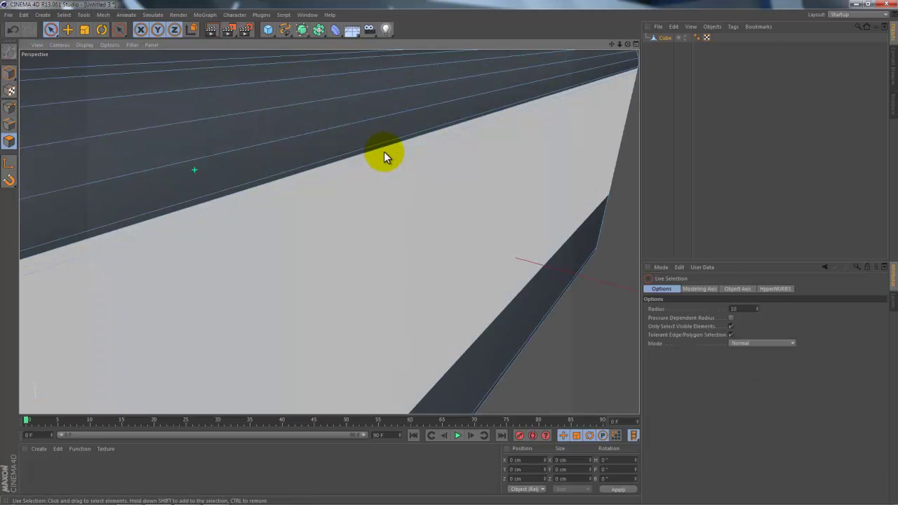
pyautogui.click(64, 14)
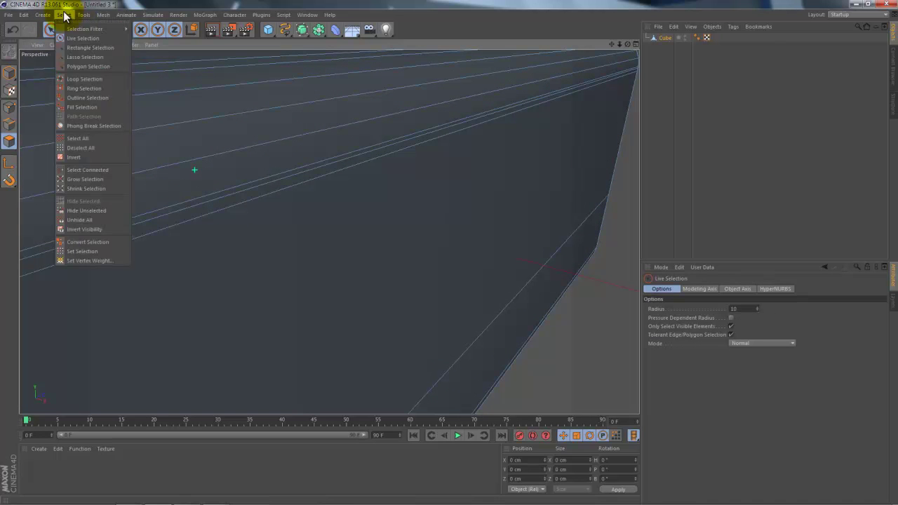
pyautogui.click(79, 78)
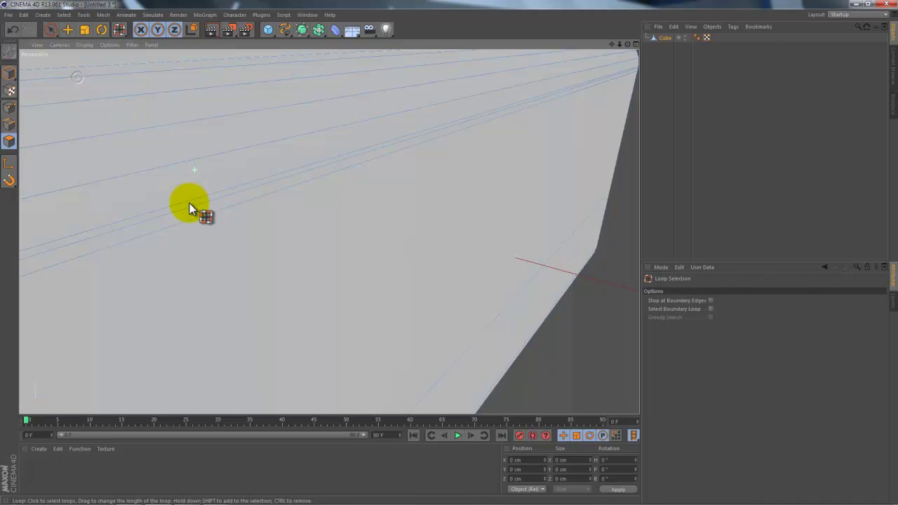
pyautogui.scroll(-5, 197, 211)
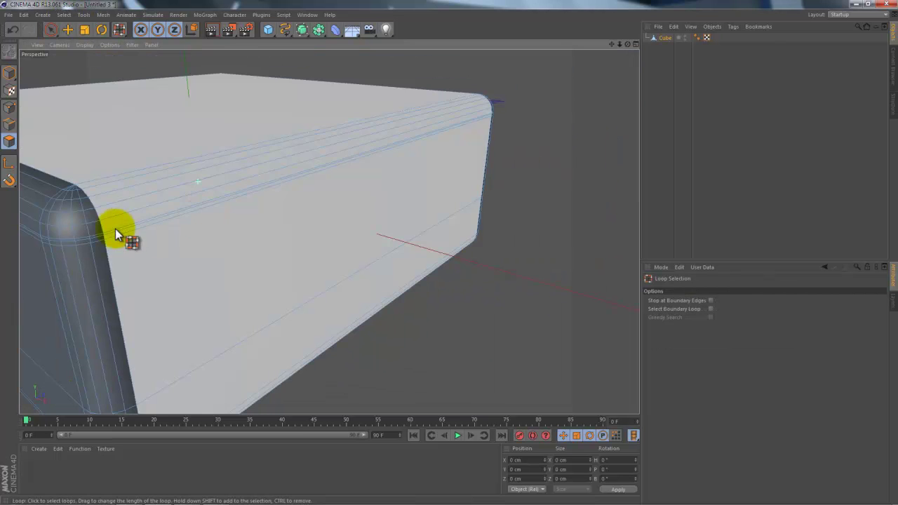
pyautogui.click(92, 245)
pyautogui.keyDown('alt'); pyautogui.moveTo(381, 235); pyautogui.dragTo(375, 190); pyautogui.keyUp('alt')
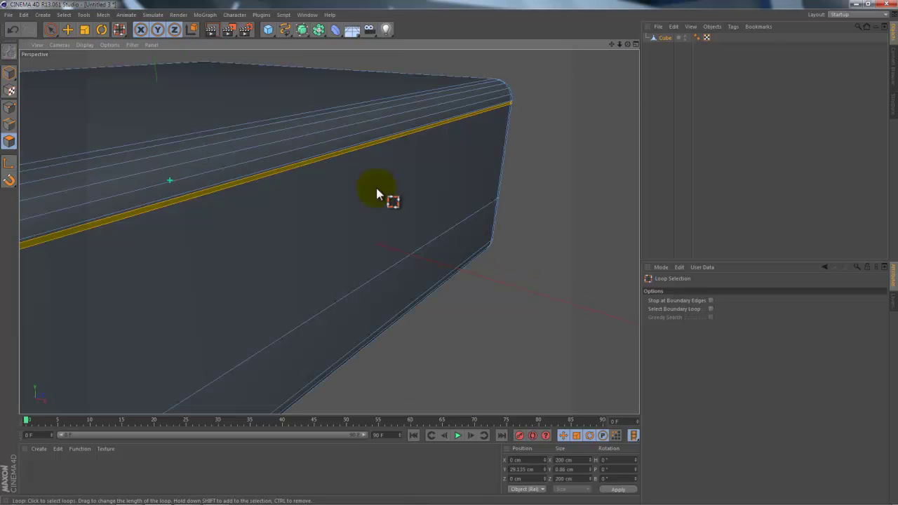
# Extrude the ring with Offset back at 0 cm, leaving a thin seam line around the box
pyautogui.rightClick(538, 122)
pyautogui.click(567, 288)
pyautogui.moveTo(561, 274)
pyautogui.keyDown('alt'); pyautogui.mouseDown()
pyautogui.moveTo(510, 107)
pyautogui.moveTo(452, 255)
pyautogui.mouseUp(); pyautogui.keyUp('alt')
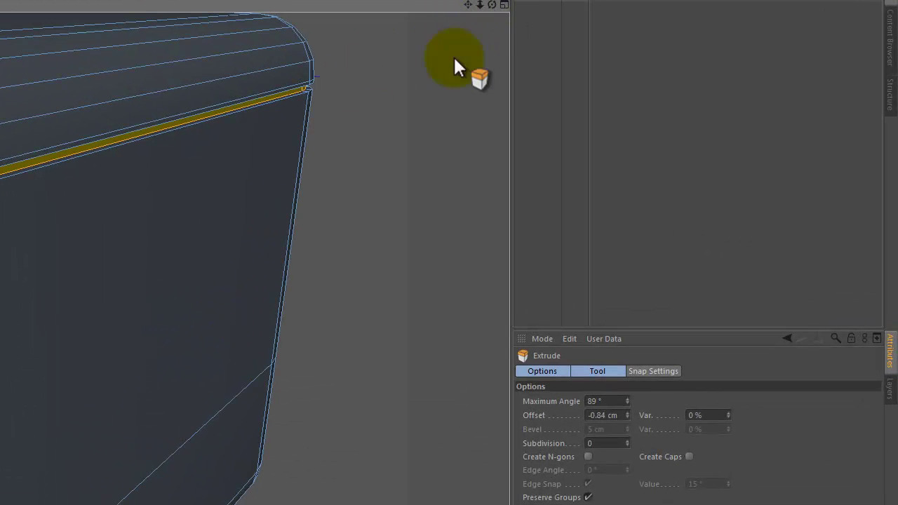
pyautogui.moveTo(454, 59); pyautogui.dragTo(287, 118)
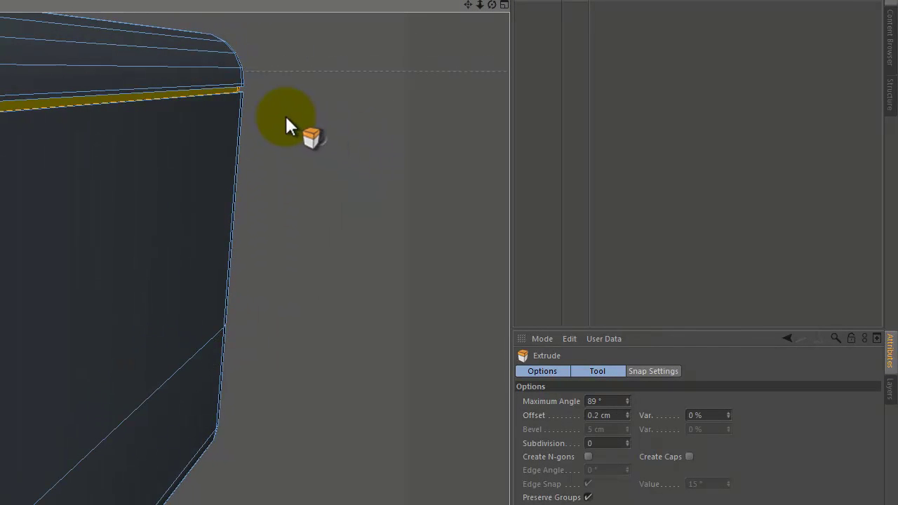
pyautogui.moveTo(287, 127)
pyautogui.mouseDown()
pyautogui.moveTo(484, 21)
pyautogui.moveTo(224, 319)
pyautogui.mouseUp()
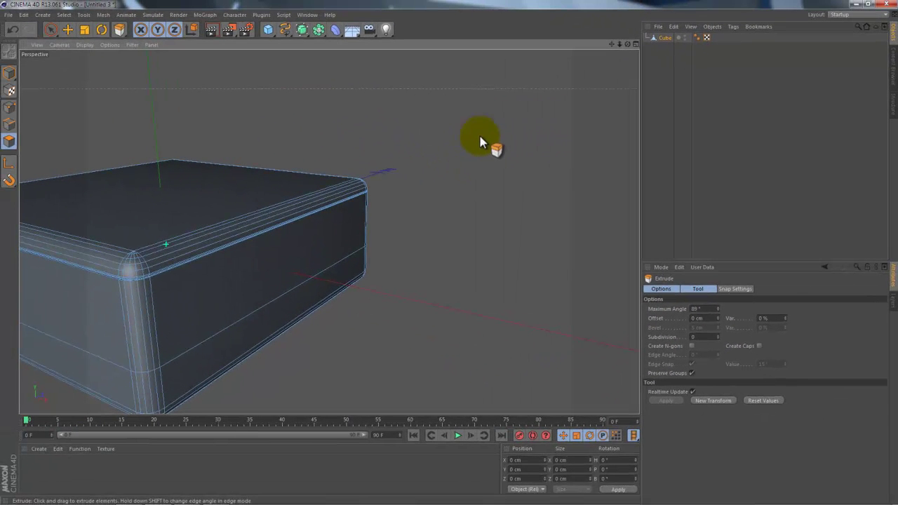
pyautogui.moveTo(617, 45)
pyautogui.mouseDown()
pyautogui.moveTo(547, 232)
pyautogui.moveTo(566, 90)
pyautogui.mouseUp()
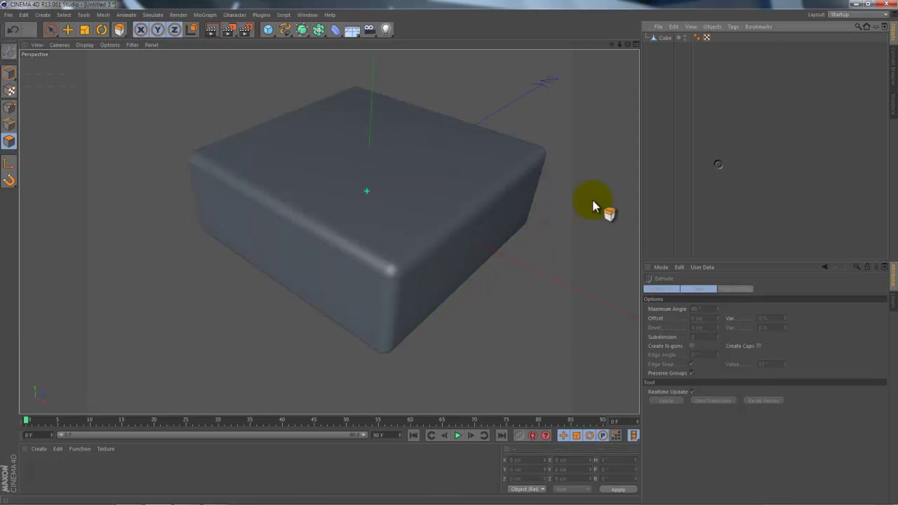
pyautogui.moveTo(637, 44)
pyautogui.mouseDown()
pyautogui.moveTo(449, 251)
pyautogui.moveTo(547, 271)
pyautogui.moveTo(538, 245)
pyautogui.moveTo(518, 266)
pyautogui.moveTo(533, 249)
pyautogui.mouseUp()
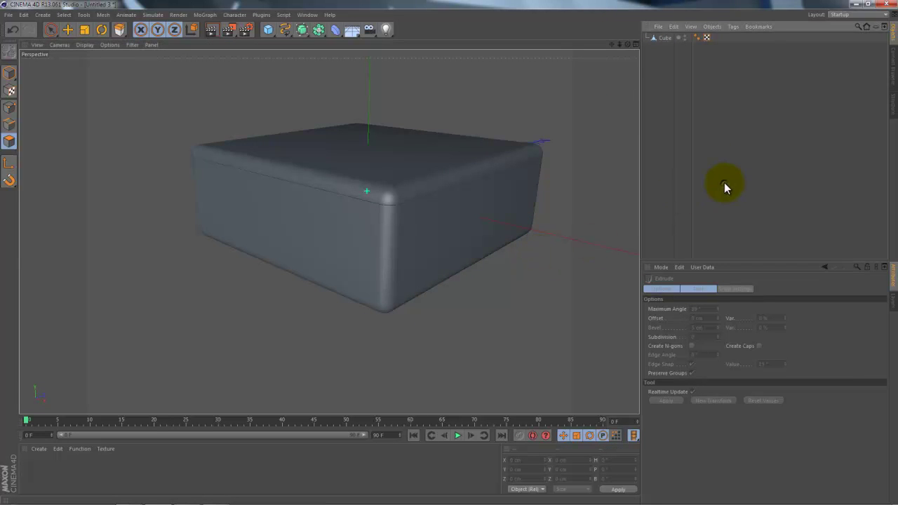
pyautogui.keyDown('alt'); pyautogui.moveTo(447, 253); pyautogui.dragTo(449, 252); pyautogui.keyUp('alt')
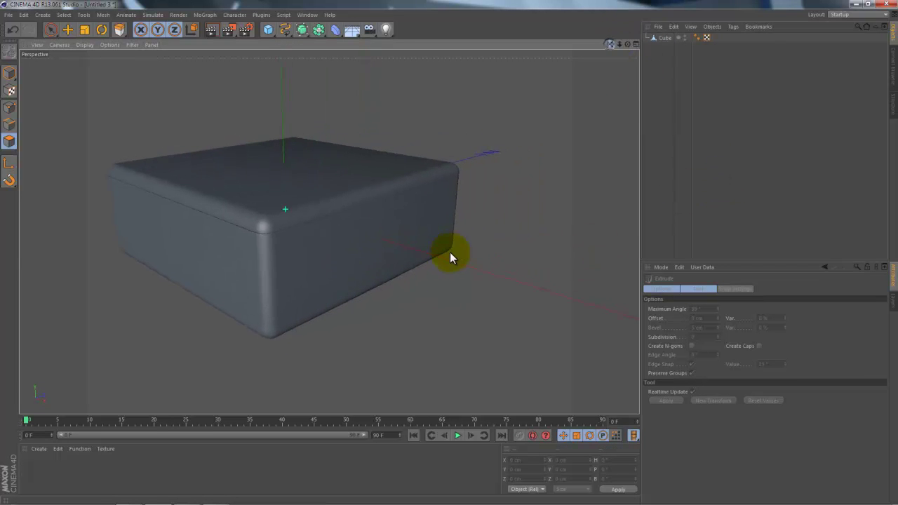
# Reselect the box, clear its edges, and loop-select the mid-height edge loop
pyautogui.click(50, 29)
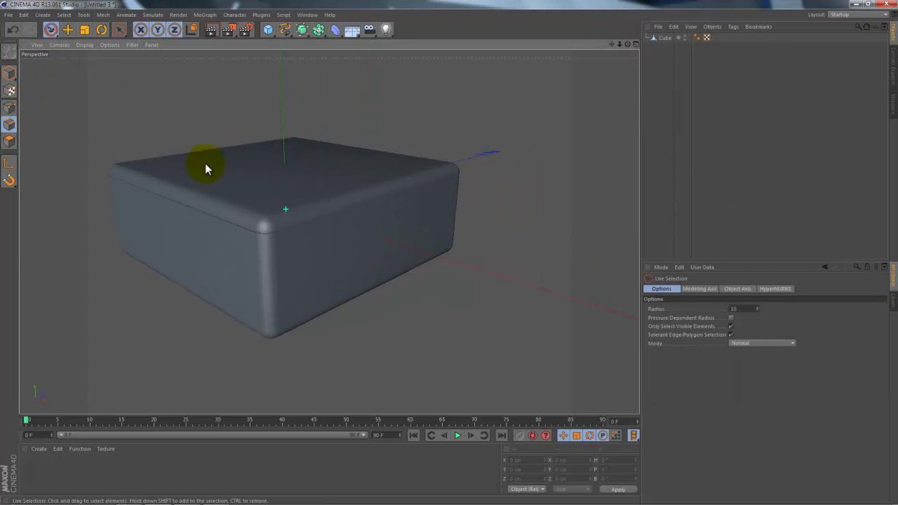
pyautogui.click(667, 37)
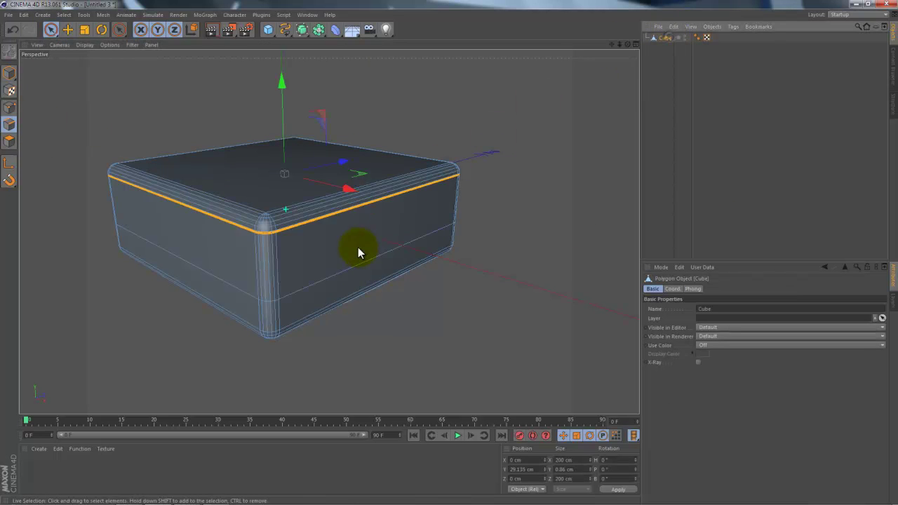
pyautogui.click(564, 171)
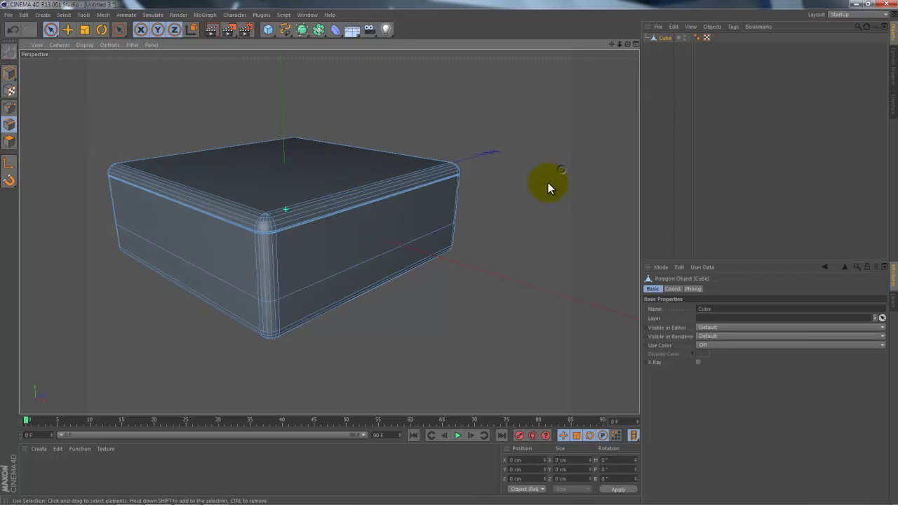
pyautogui.click(64, 15)
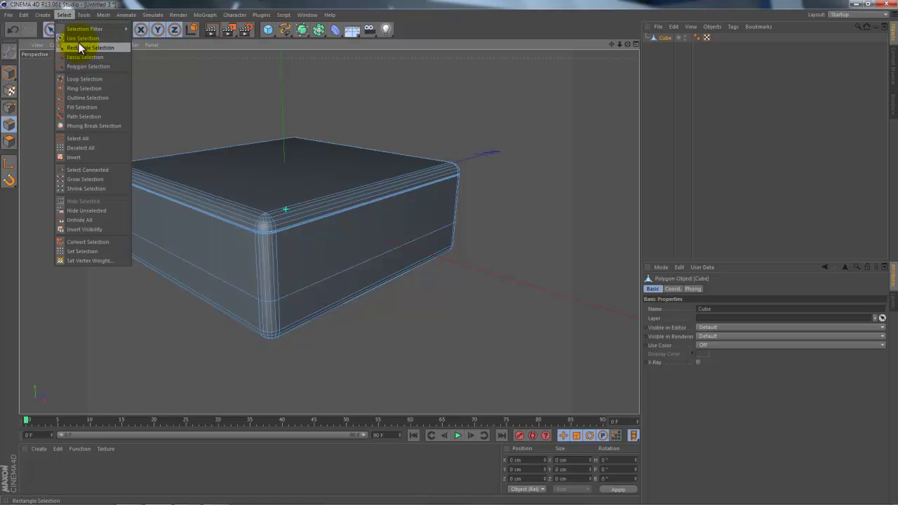
pyautogui.click(86, 80)
pyautogui.click(306, 288)
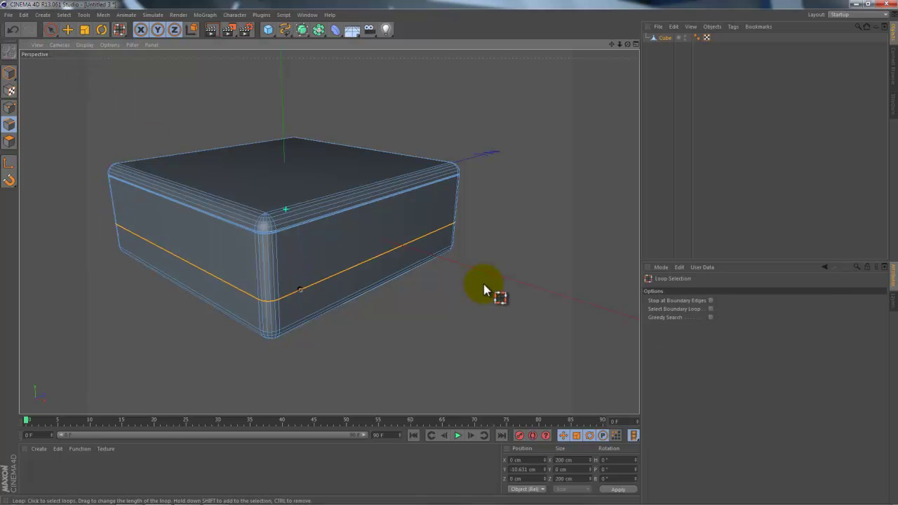
pyautogui.scroll(2, 471, 271)
pyautogui.scroll(1, 471, 271)
pyautogui.moveTo(611, 43); pyautogui.dragTo(450, 251)
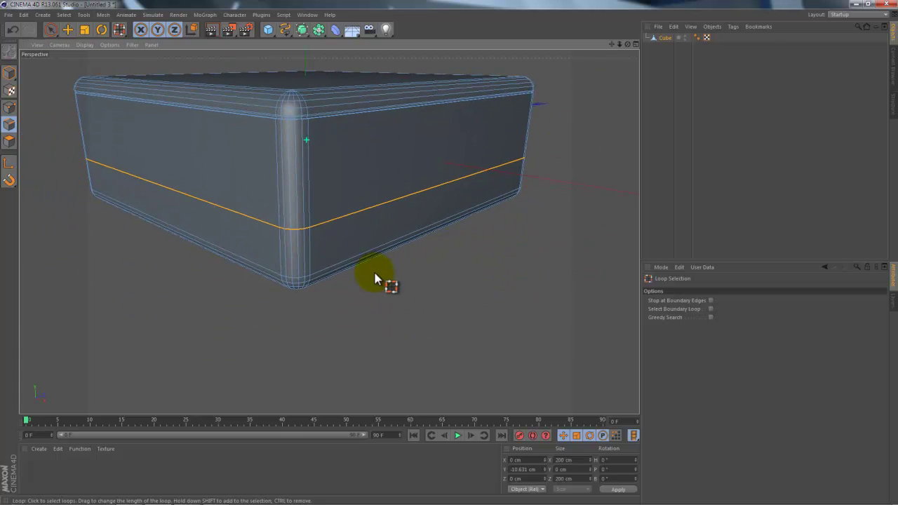
pyautogui.scroll(1, 375, 273)
# Loop-select the lower polygon rings down the bevel, then return to Live Selection
pyautogui.click(9, 141)
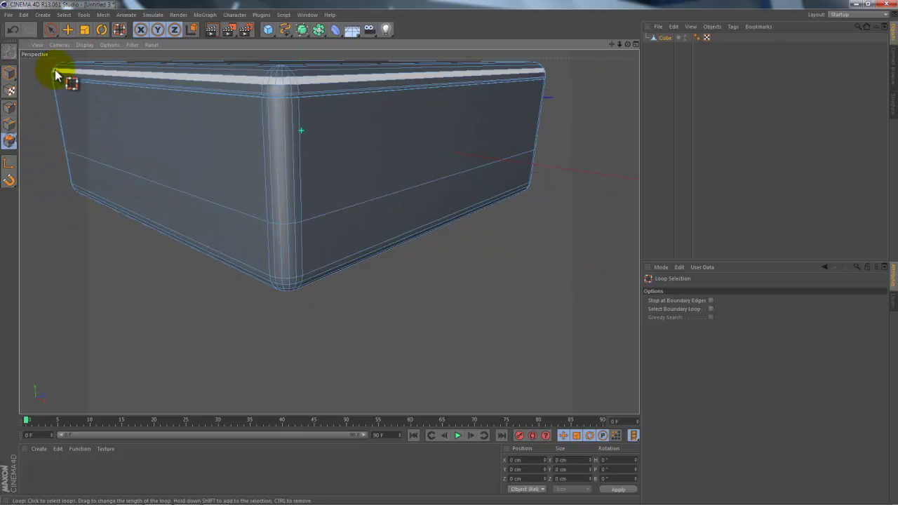
pyautogui.click(64, 14)
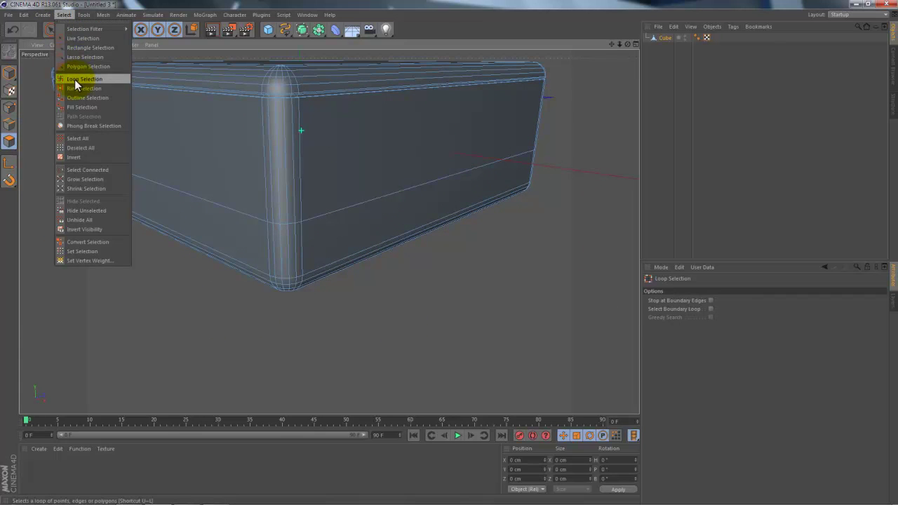
pyautogui.click(75, 80)
pyautogui.click(298, 244)
pyautogui.moveTo(367, 307)
pyautogui.keyDown('alt'); pyautogui.mouseDown()
pyautogui.moveTo(380, 270)
pyautogui.moveTo(354, 267)
pyautogui.moveTo(388, 142)
pyautogui.moveTo(356, 128)
pyautogui.mouseUp(); pyautogui.keyUp('alt')
pyautogui.keyDown('shift'); pyautogui.moveTo(129, 179); pyautogui.dragTo(126, 209); pyautogui.keyUp('shift')
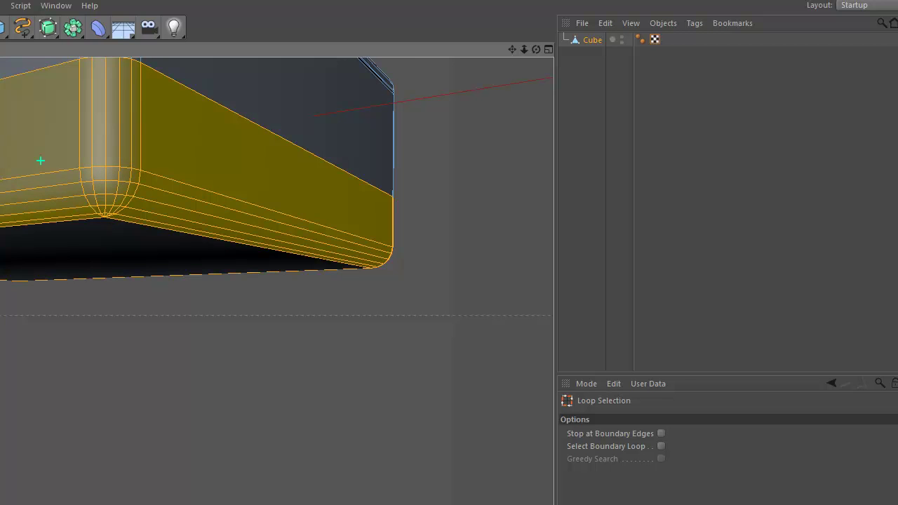
pyautogui.press('9')
pyautogui.moveTo(44, 263)
pyautogui.keyDown('alt'); pyautogui.mouseDown()
pyautogui.moveTo(213, 307)
pyautogui.moveTo(313, 307)
pyautogui.moveTo(311, 381)
pyautogui.moveTo(294, 385)
pyautogui.moveTo(229, 445)
pyautogui.moveTo(528, 86)
pyautogui.mouseUp(); pyautogui.keyUp('alt')
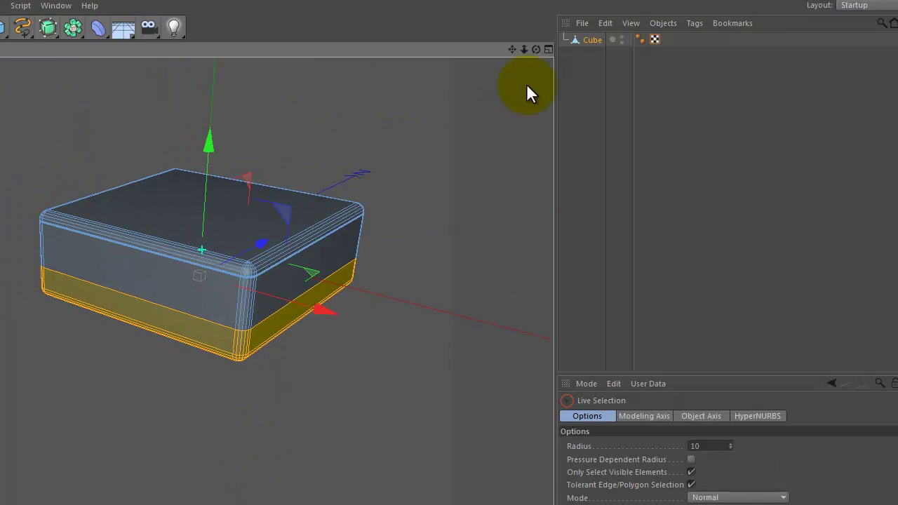
pyautogui.moveTo(512, 50)
pyautogui.mouseDown()
pyautogui.moveTo(267, 361)
pyautogui.moveTo(242, 292)
pyautogui.moveTo(150, 487)
pyautogui.moveTo(206, 424)
pyautogui.moveTo(134, 445)
pyautogui.moveTo(156, 415)
pyautogui.moveTo(416, 239)
pyautogui.mouseUp()
# Bevel the selected lower band with -3.7 cm extrusion and -0.318 cm inner offset
pyautogui.rightClick(417, 230)
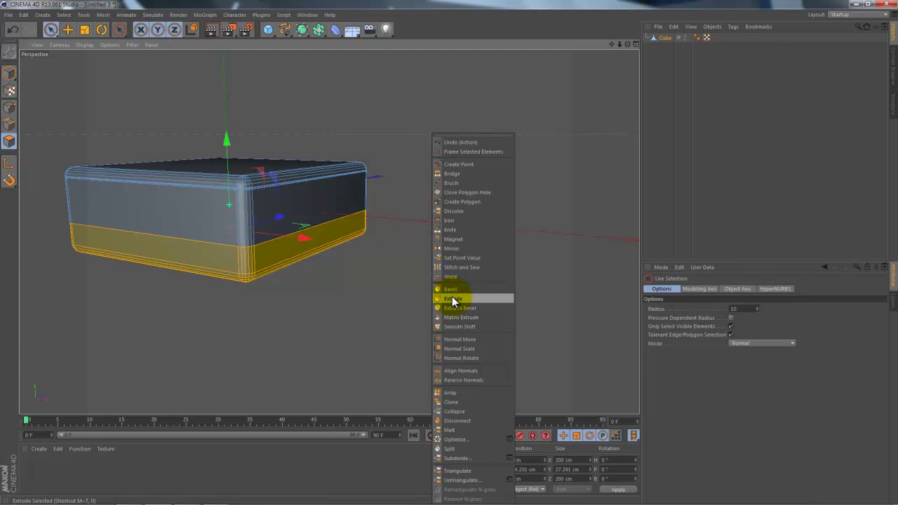
pyautogui.click(440, 290)
pyautogui.keyDown('alt'); pyautogui.moveTo(363, 275); pyautogui.dragTo(366, 271, button='right'); pyautogui.keyUp('alt')
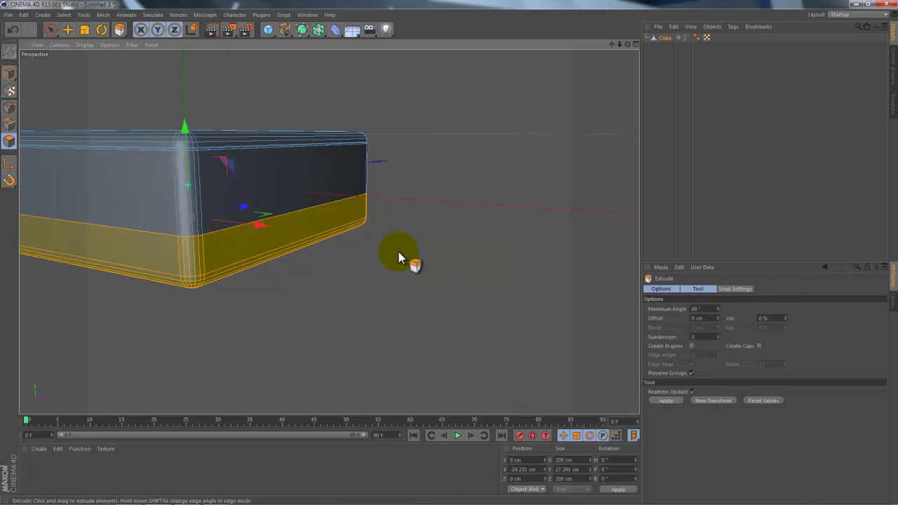
pyautogui.rightClick(399, 254)
pyautogui.click(417, 289)
pyautogui.moveTo(425, 266); pyautogui.dragTo(461, 260)
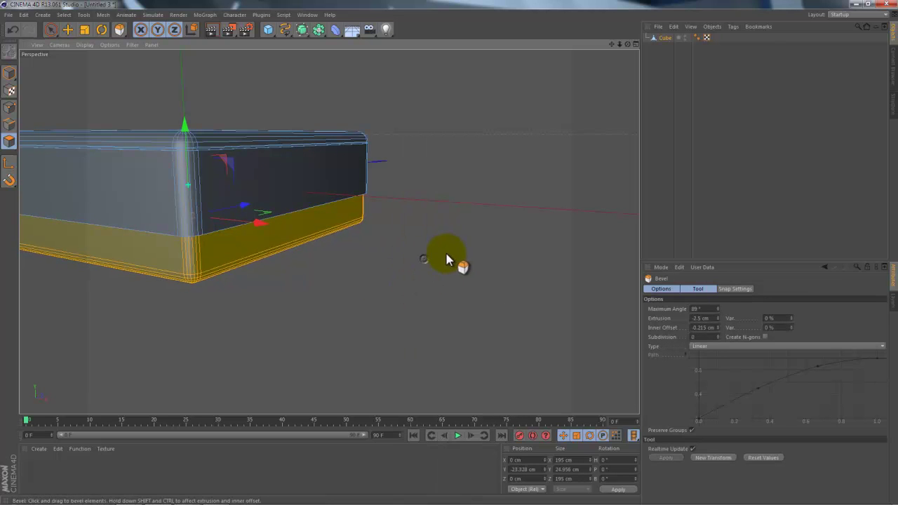
pyautogui.moveTo(611, 45); pyautogui.dragTo(452, 251)
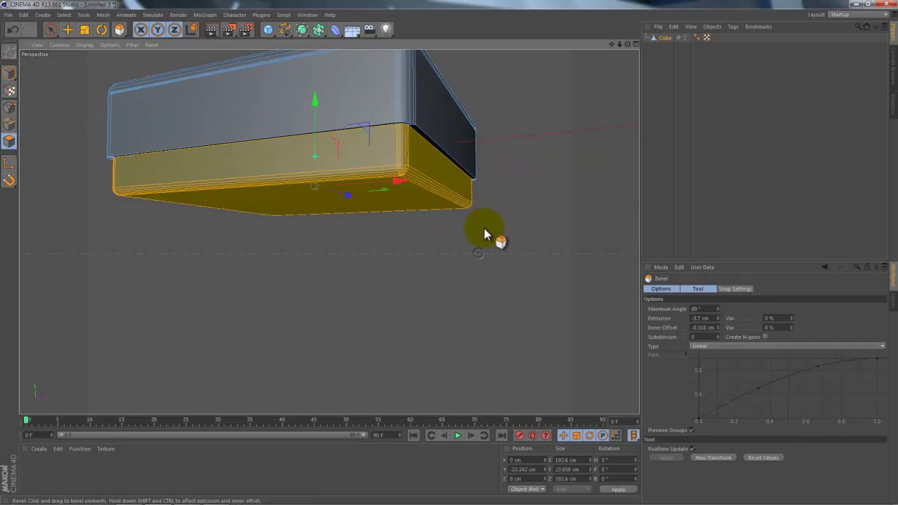
pyautogui.moveTo(315, 98); pyautogui.dragTo(316, 102)
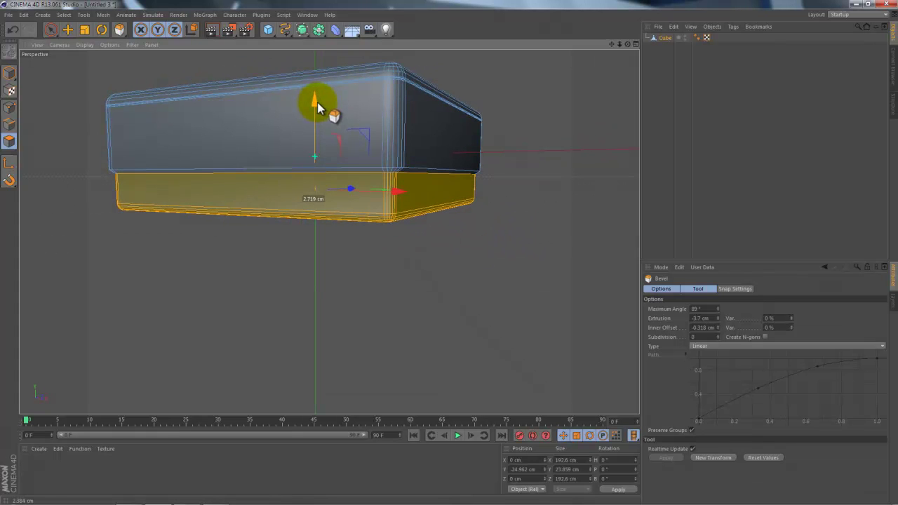
pyautogui.moveTo(595, 73)
pyautogui.keyDown('alt'); pyautogui.mouseDown()
pyautogui.moveTo(448, 260)
pyautogui.moveTo(377, 297)
pyautogui.moveTo(357, 275)
pyautogui.mouseUp(); pyautogui.keyUp('alt')
# Deselect and test-render the lidded box, then select the Cube in Edges mode
pyautogui.click(757, 178)
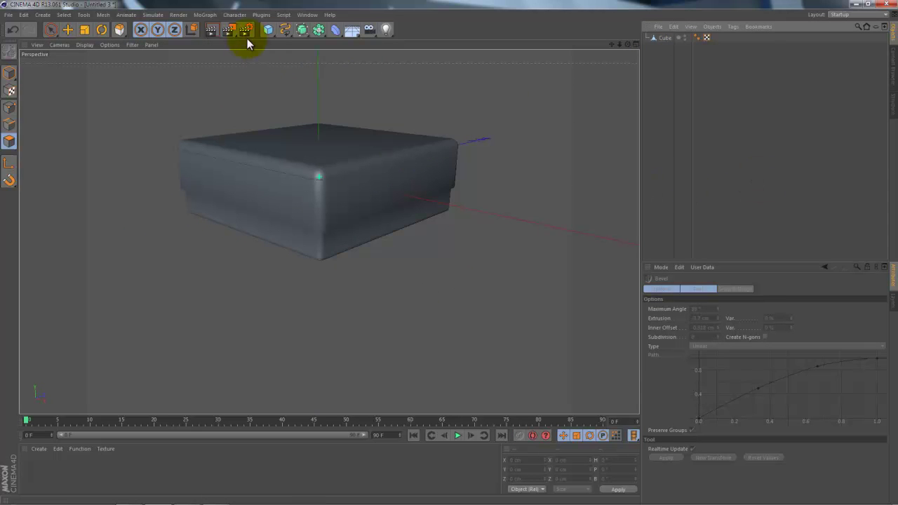
pyautogui.click(212, 31)
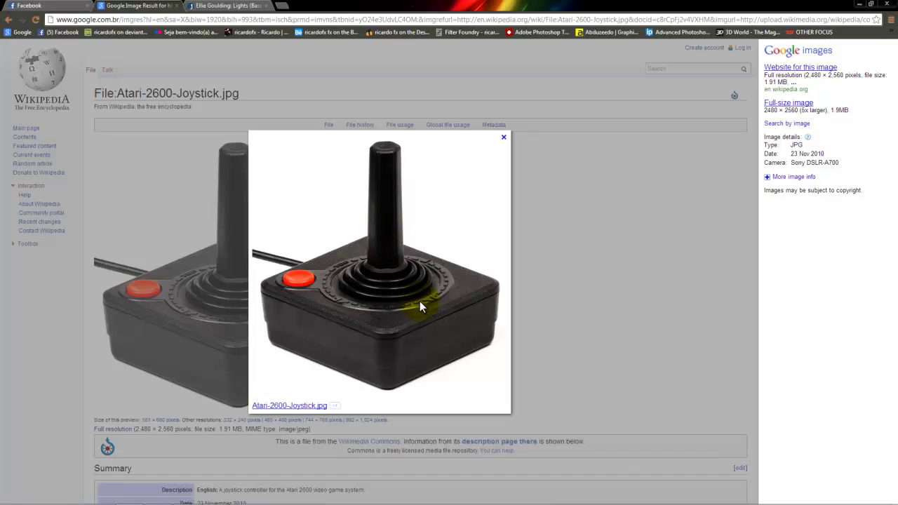
pyautogui.hotkey('alt', 'Tab')
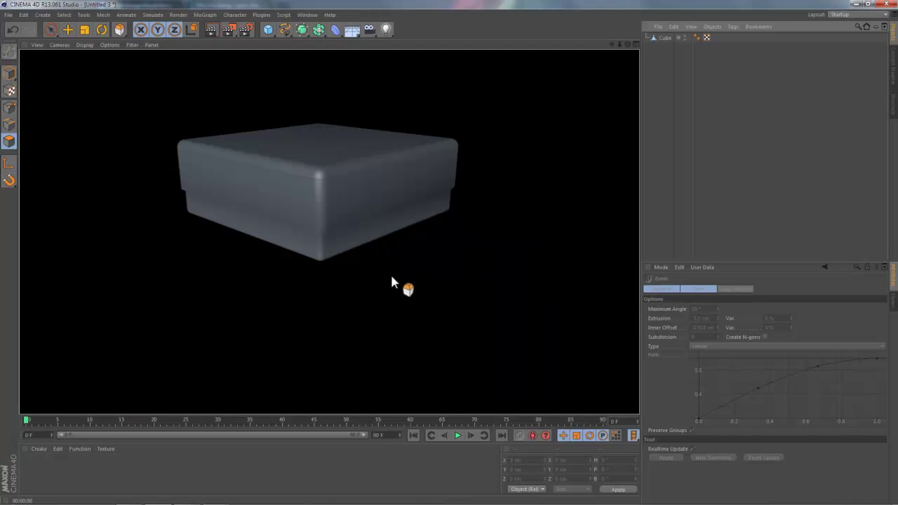
pyautogui.click(662, 38)
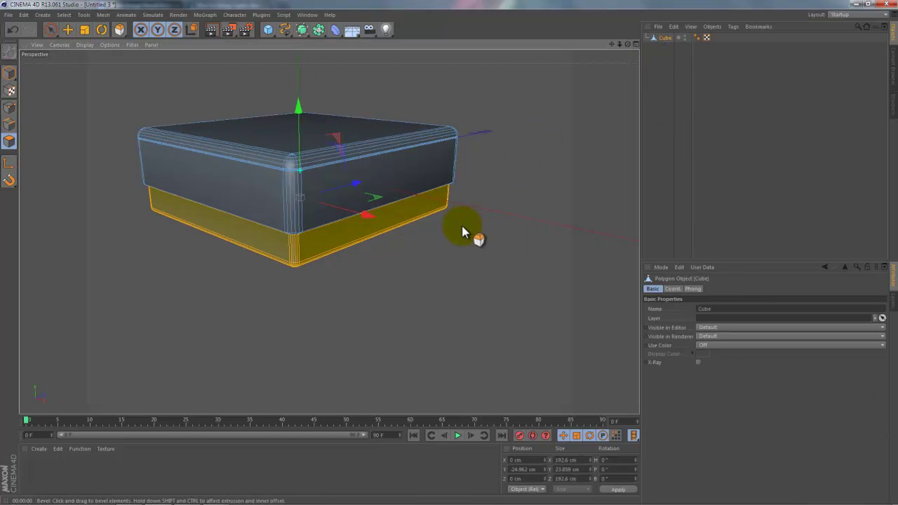
pyautogui.click(9, 107)
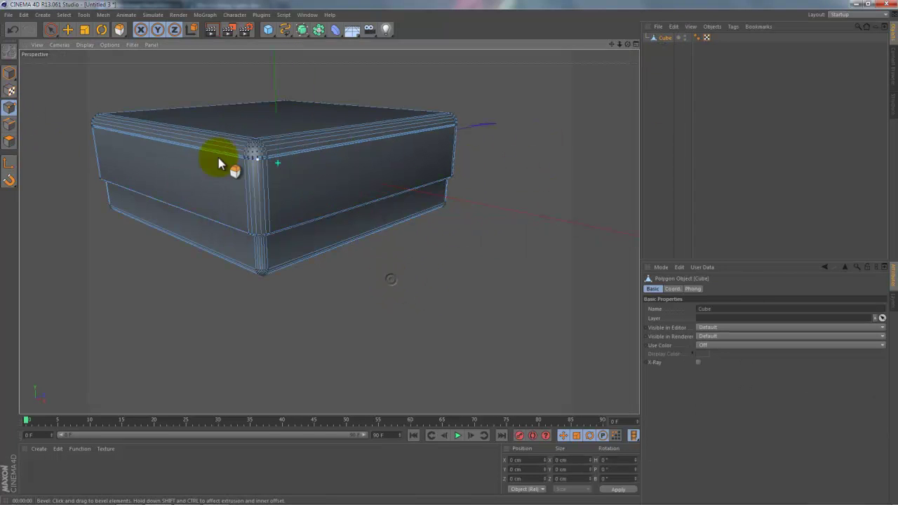
# Paint-select the box's bottom corner points using a selection brush radius of 16
pyautogui.click(52, 29)
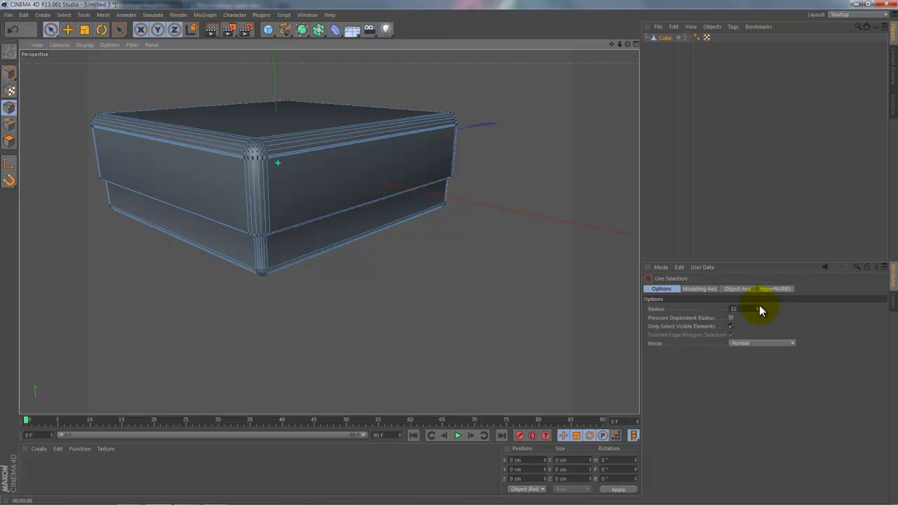
pyautogui.moveTo(759, 305); pyautogui.dragTo(758, 308)
pyautogui.moveTo(533, 295)
pyautogui.keyDown('alt'); pyautogui.mouseDown()
pyautogui.moveTo(470, 287)
pyautogui.moveTo(486, 253)
pyautogui.moveTo(468, 224)
pyautogui.mouseUp(); pyautogui.keyUp('alt')
pyautogui.scroll(3, 466, 221)
pyautogui.scroll(1, 467, 221)
pyautogui.moveTo(309, 122)
pyautogui.mouseDown()
pyautogui.moveTo(325, 120)
pyautogui.moveTo(413, 223)
pyautogui.mouseUp()
pyautogui.moveTo(298, 249); pyautogui.dragTo(186, 243)
pyautogui.moveTo(409, 282)
pyautogui.keyDown('alt'); pyautogui.mouseDown()
pyautogui.moveTo(398, 267)
pyautogui.moveTo(252, 265)
pyautogui.moveTo(200, 282)
pyautogui.moveTo(216, 203)
pyautogui.moveTo(237, 168)
pyautogui.moveTo(217, 151)
pyautogui.moveTo(411, 207)
pyautogui.moveTo(428, 254)
pyautogui.moveTo(190, 263)
pyautogui.moveTo(194, 241)
pyautogui.mouseUp(); pyautogui.keyUp('alt')
pyautogui.moveTo(160, 177); pyautogui.dragTo(431, 218)
pyautogui.moveTo(452, 279)
pyautogui.keyDown('alt'); pyautogui.mouseDown()
pyautogui.moveTo(215, 266)
pyautogui.moveTo(156, 182)
pyautogui.mouseUp(); pyautogui.keyUp('alt')
pyautogui.moveTo(150, 151)
pyautogui.mouseDown()
pyautogui.moveTo(471, 241)
pyautogui.moveTo(302, 240)
pyautogui.moveTo(237, 255)
pyautogui.mouseUp()
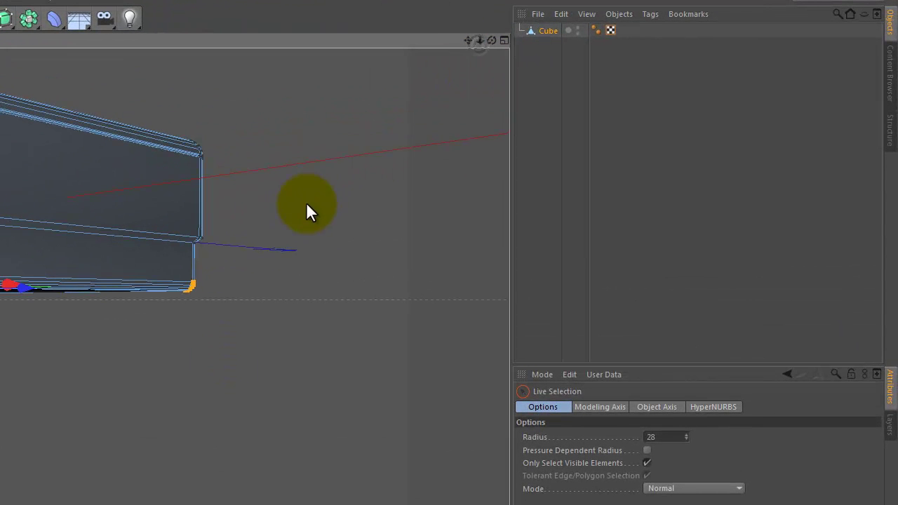
pyautogui.moveTo(467, 41); pyautogui.dragTo(227, 353)
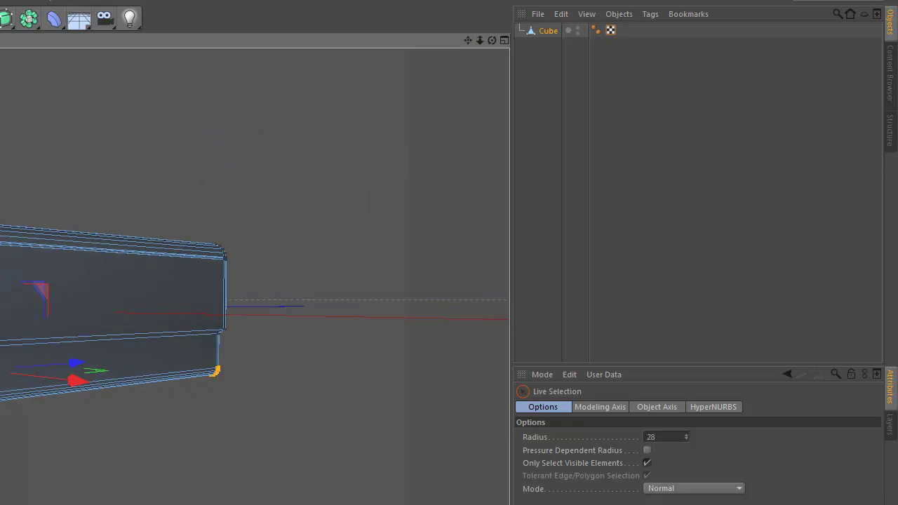
# Scale the selected bottom points inward to taper the base, then clear the point selection
pyautogui.press('t')
pyautogui.moveTo(195, 442)
pyautogui.mouseDown()
pyautogui.moveTo(136, 469)
pyautogui.moveTo(162, 465)
pyautogui.moveTo(278, 392)
pyautogui.mouseUp()
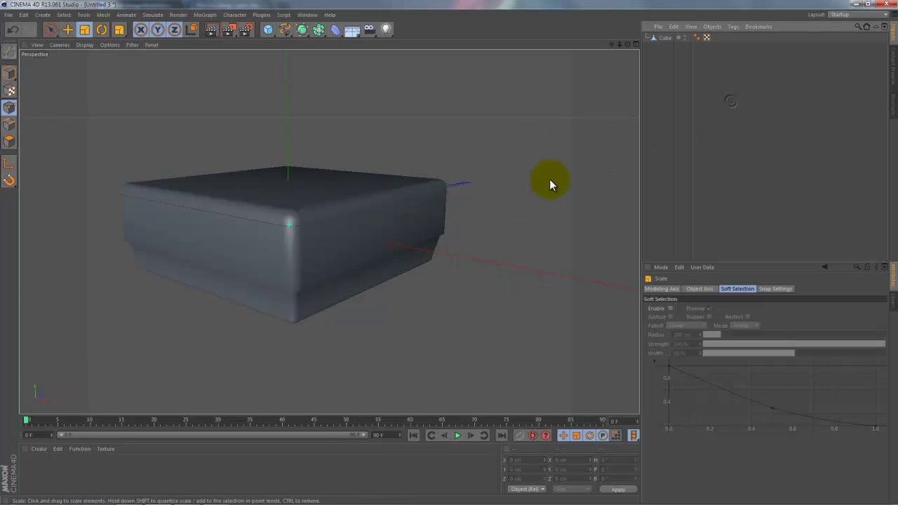
pyautogui.scroll(2, 346, 243)
pyautogui.scroll(1, 346, 233)
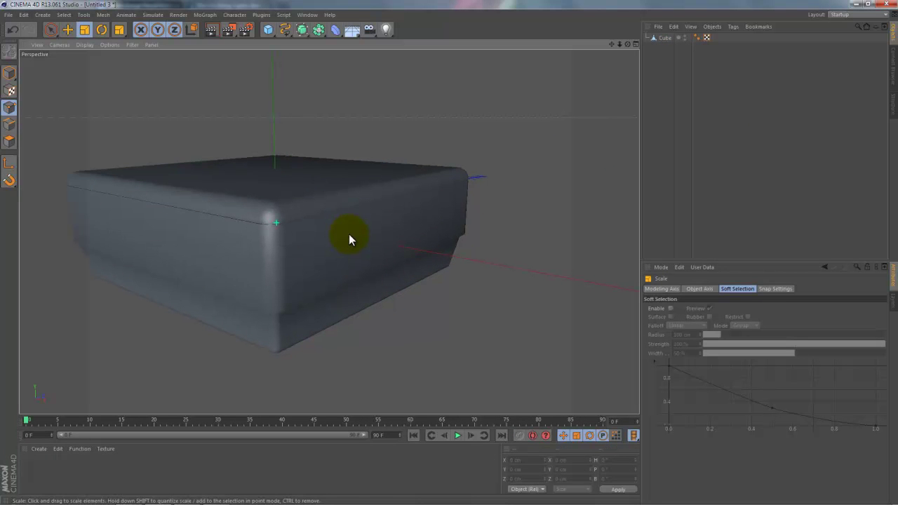
pyautogui.click(667, 40)
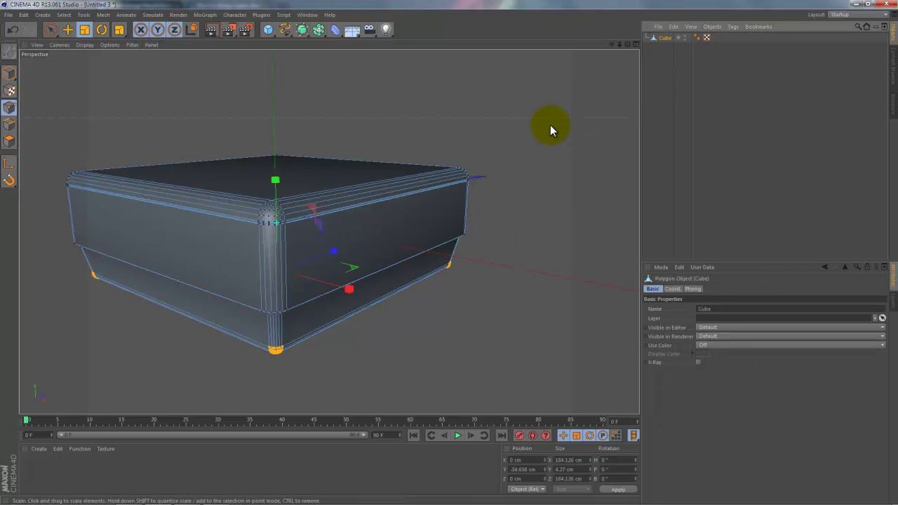
pyautogui.hotkey('ctrl', 'z')
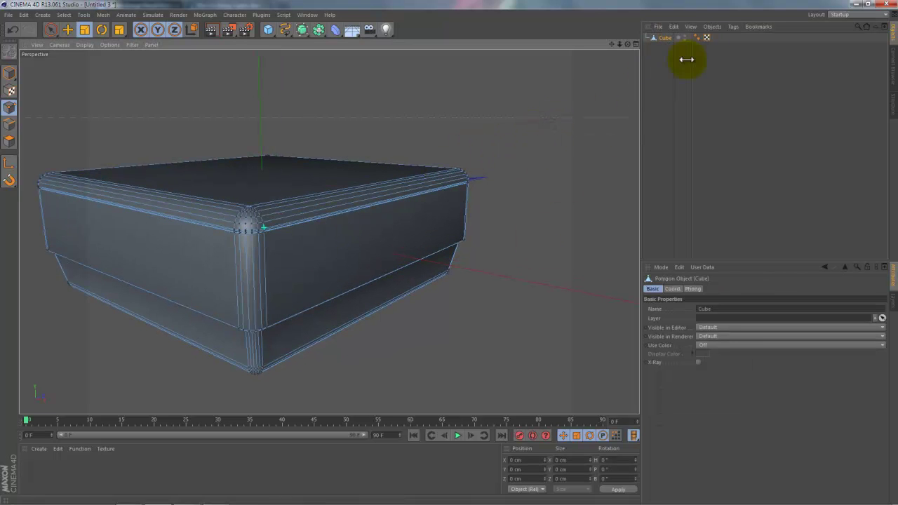
# Drop Atari_Top.jpg into the Top viewport as background, maximize that view, and open its Back settings
pyautogui.click(636, 43)
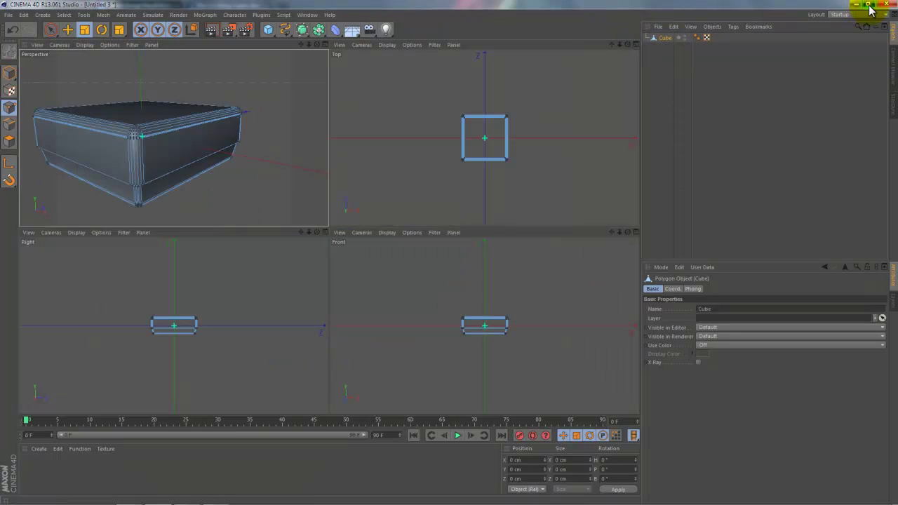
pyautogui.click(869, 6)
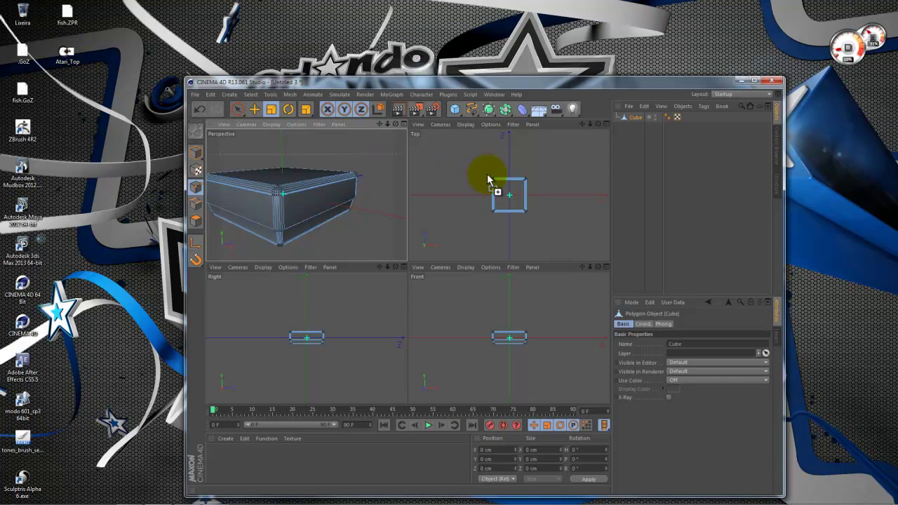
pyautogui.moveTo(489, 180); pyautogui.dragTo(512, 190)
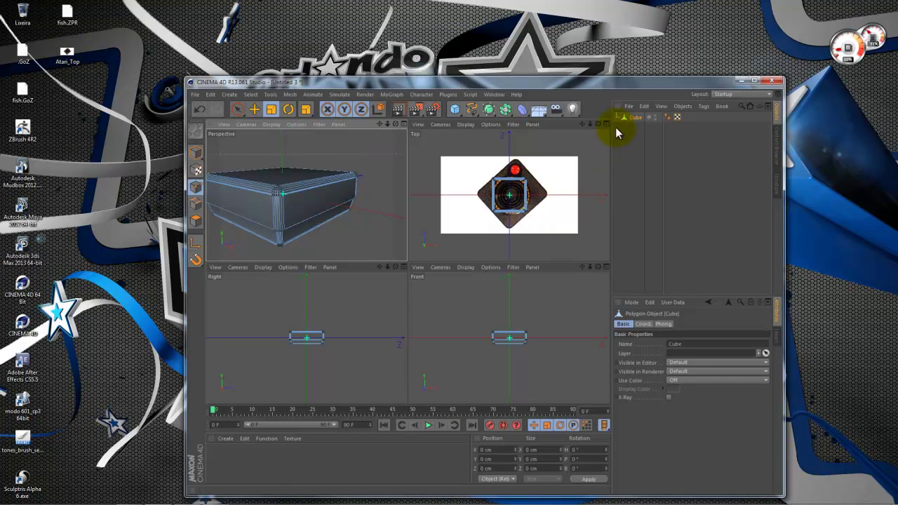
pyautogui.click(755, 80)
pyautogui.click(634, 46)
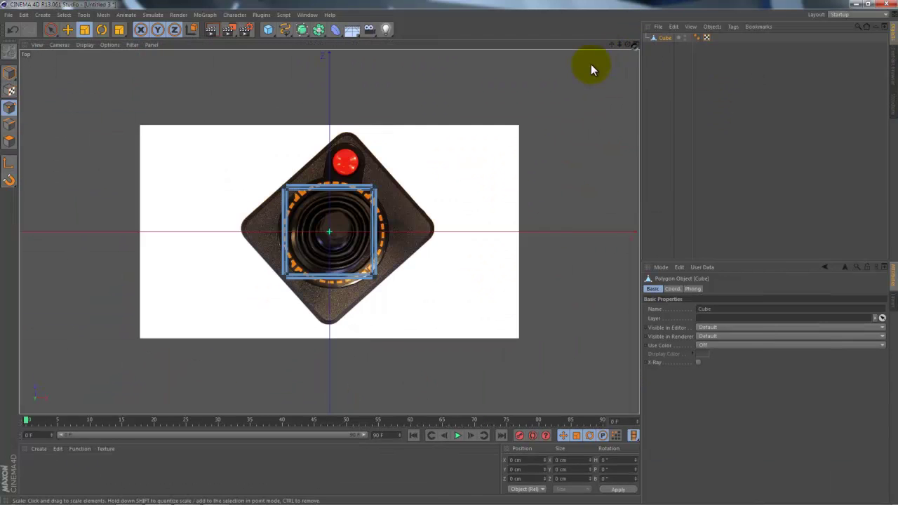
pyautogui.scroll(2, 307, 180)
pyautogui.scroll(2, 336, 186)
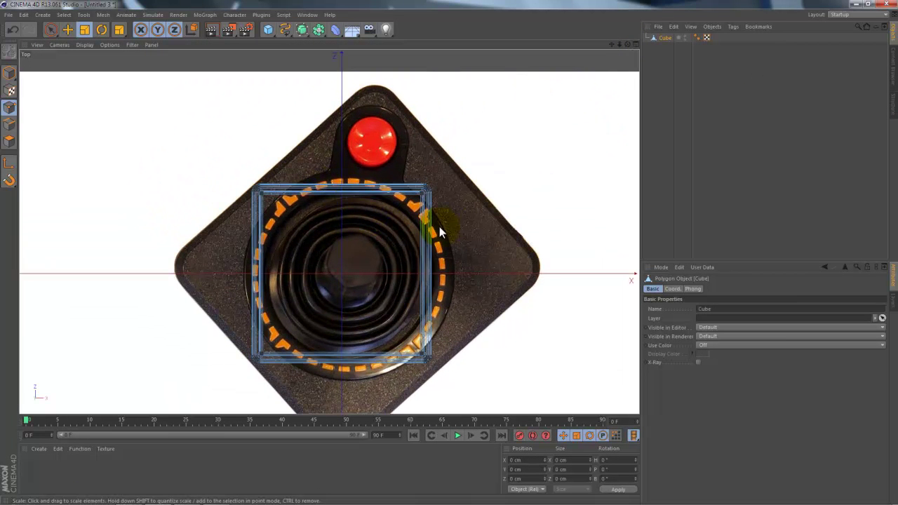
pyautogui.hotkey('shift', 'v')
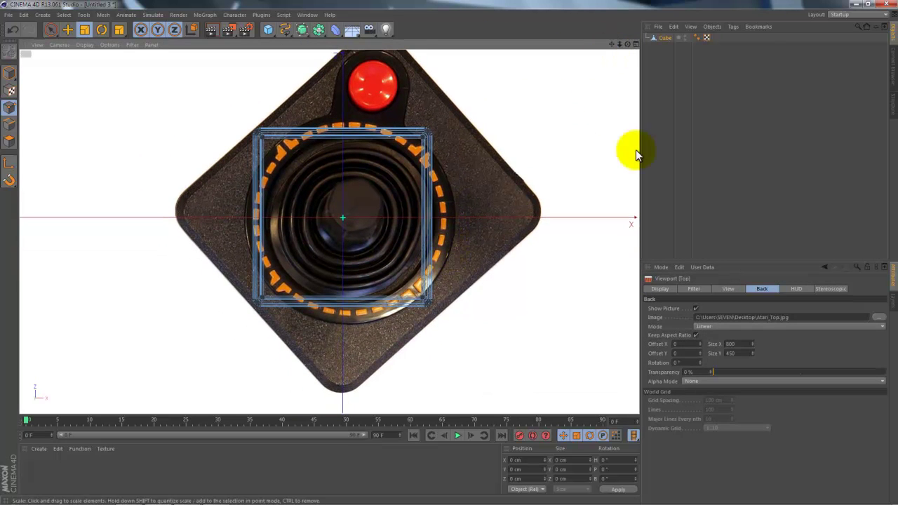
# Rotate the Top background photo to 42° and set its transparency to 25%
pyautogui.moveTo(699, 363); pyautogui.dragTo(699, 364)
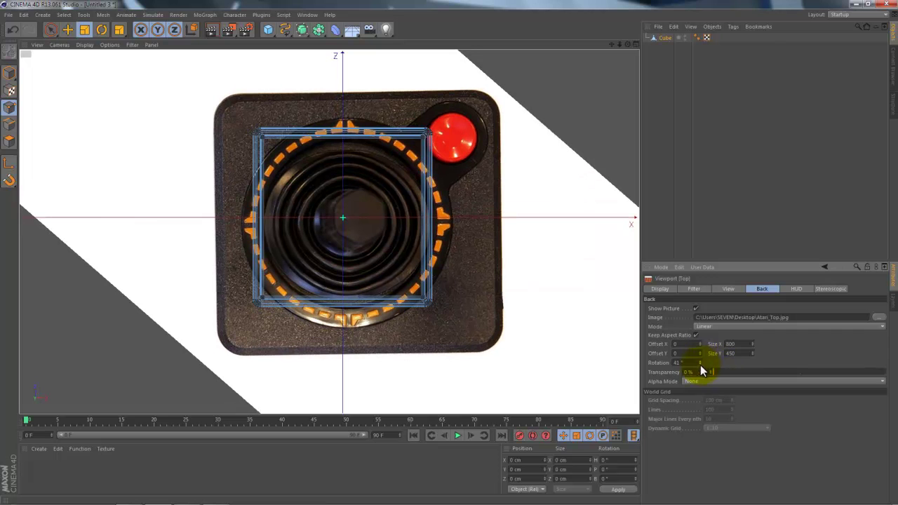
pyautogui.moveTo(700, 363); pyautogui.dragTo(700, 362)
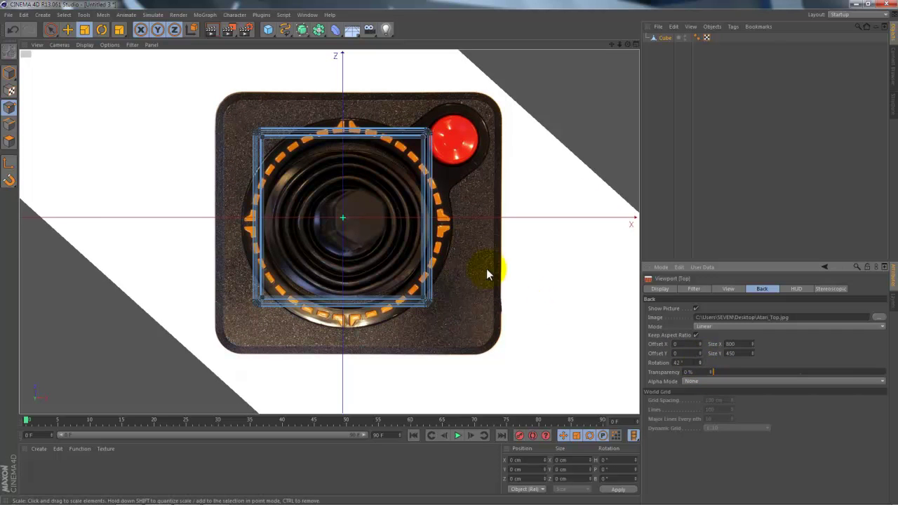
pyautogui.scroll(1, 481, 257)
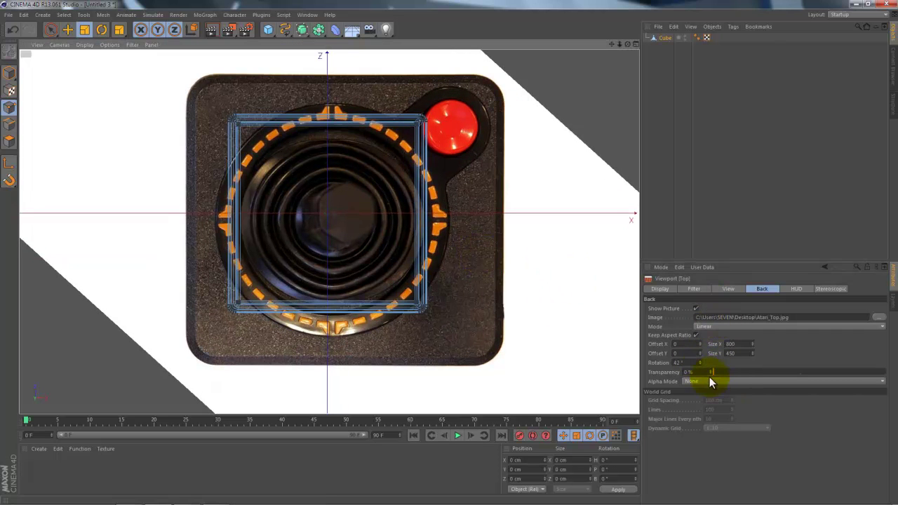
pyautogui.moveTo(714, 372); pyautogui.dragTo(755, 377)
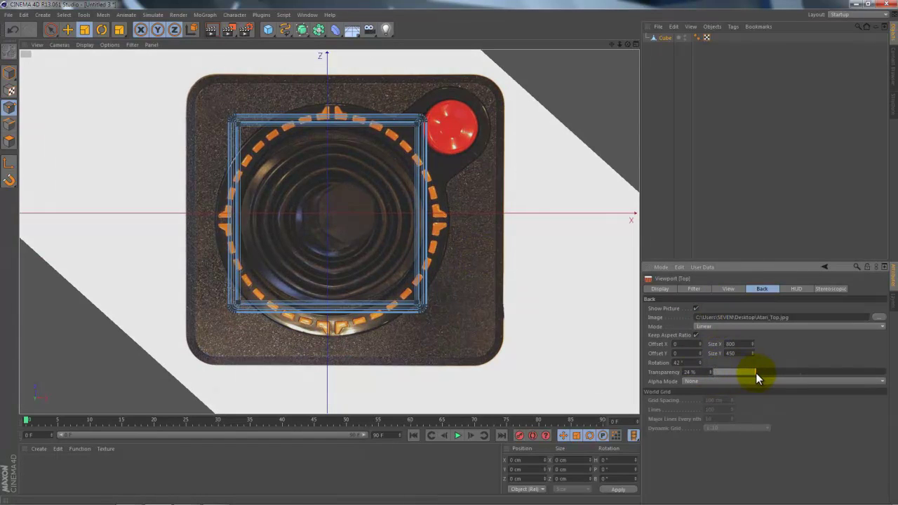
pyautogui.click(9, 90)
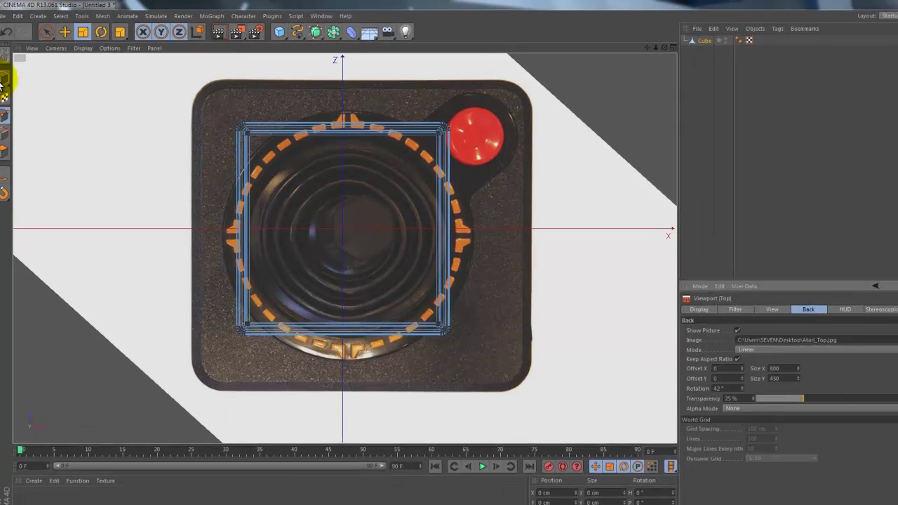
# Scale the box up to about 133% and shift it right onto the photo's base plate
pyautogui.moveTo(524, 232); pyautogui.dragTo(758, 180)
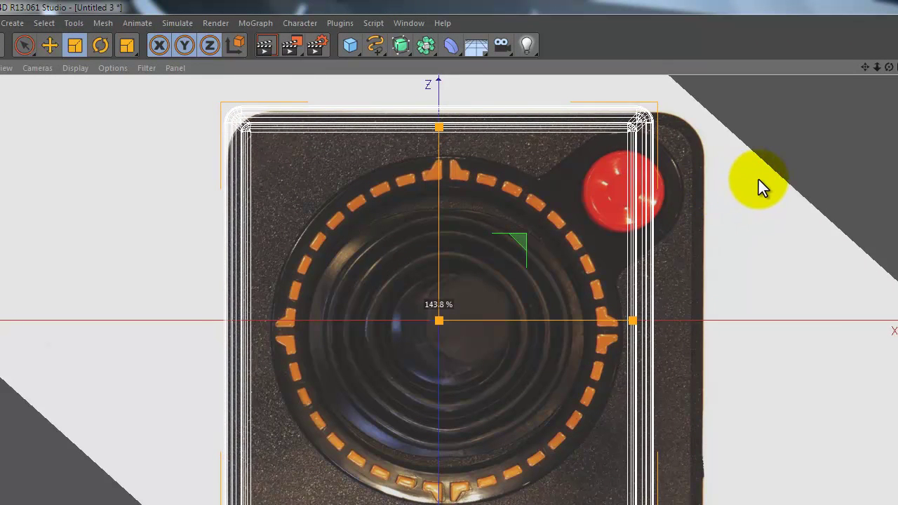
pyautogui.click(50, 45)
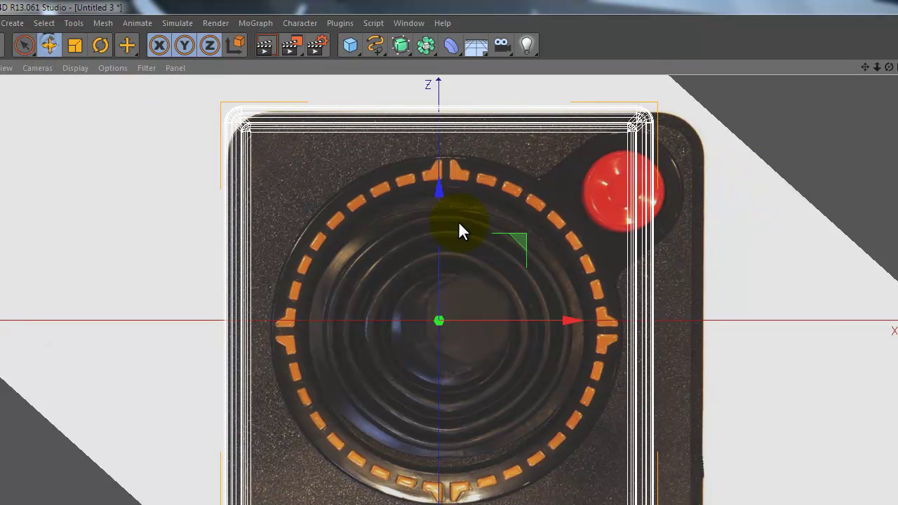
pyautogui.moveTo(445, 198); pyautogui.dragTo(457, 201)
pyautogui.moveTo(524, 265); pyautogui.dragTo(542, 264)
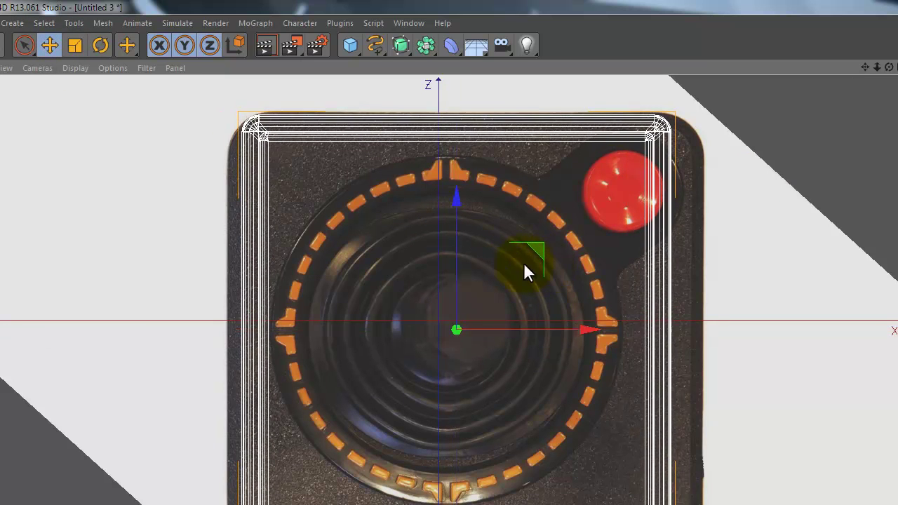
# Widen the box along X, stretch it along Z, fine-tune its position, then deselect it
pyautogui.click(73, 46)
pyautogui.moveTo(588, 330); pyautogui.dragTo(606, 327)
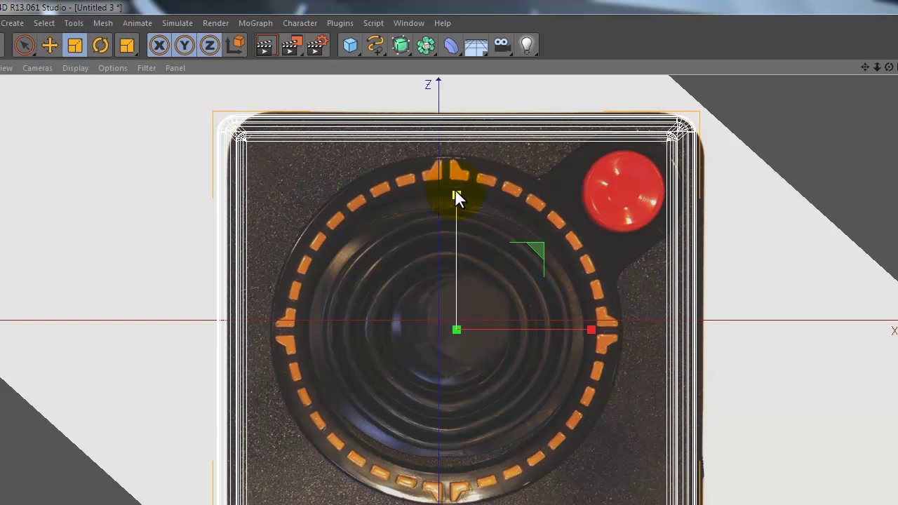
pyautogui.moveTo(456, 199); pyautogui.dragTo(459, 188)
pyautogui.click(49, 45)
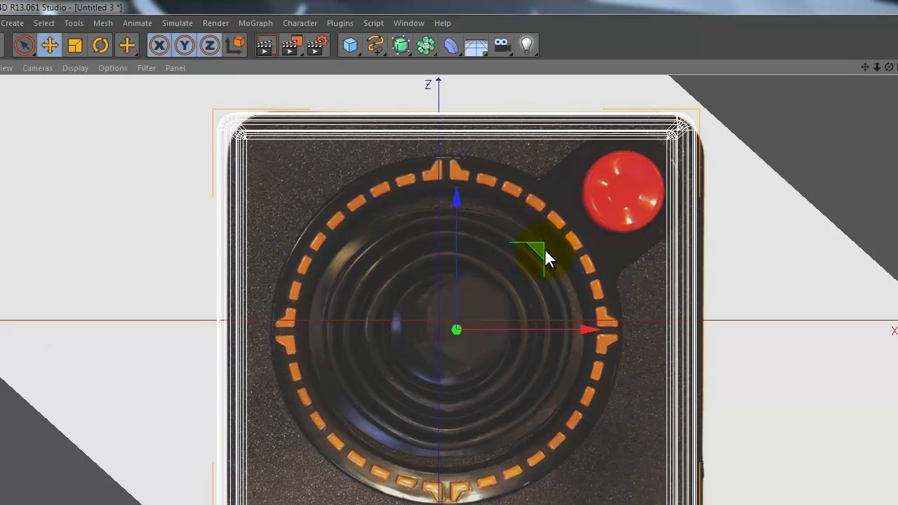
pyautogui.moveTo(545, 250); pyautogui.dragTo(550, 251)
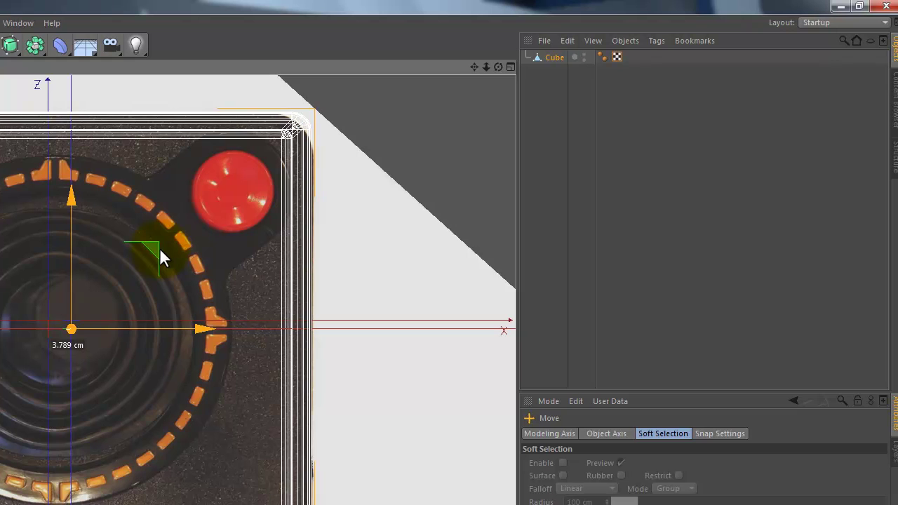
pyautogui.moveTo(161, 259); pyautogui.dragTo(161, 259)
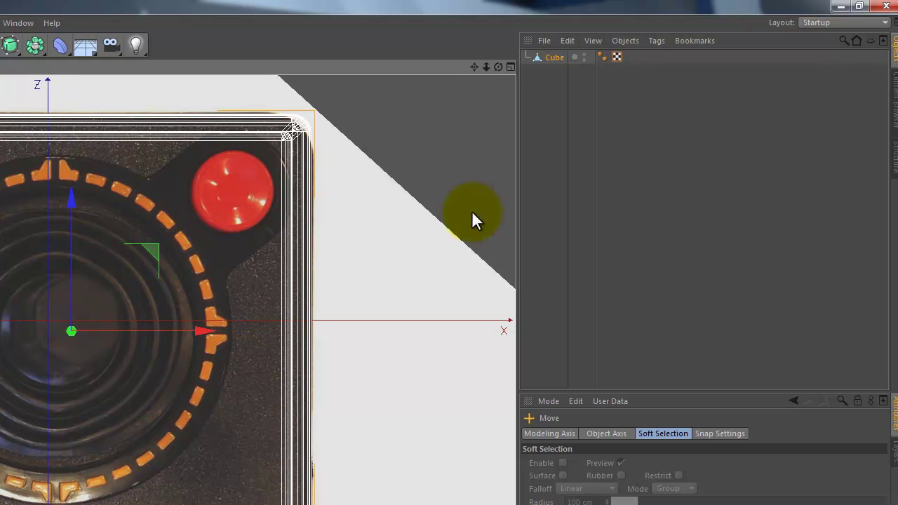
pyautogui.click(539, 197)
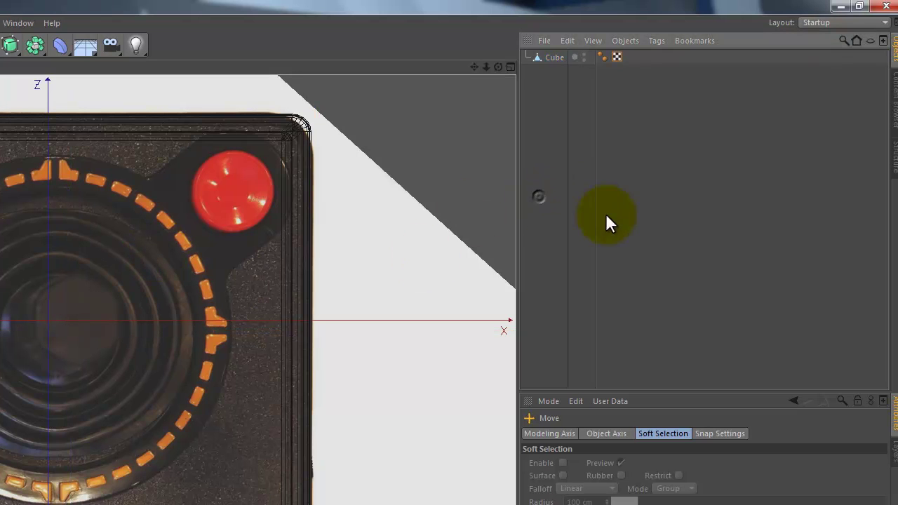
pyautogui.click(510, 67)
# Test-render the 320.875 × 107.869 × 290.493 cm box from an orbited, maximized Perspective view
pyautogui.click(22, 65)
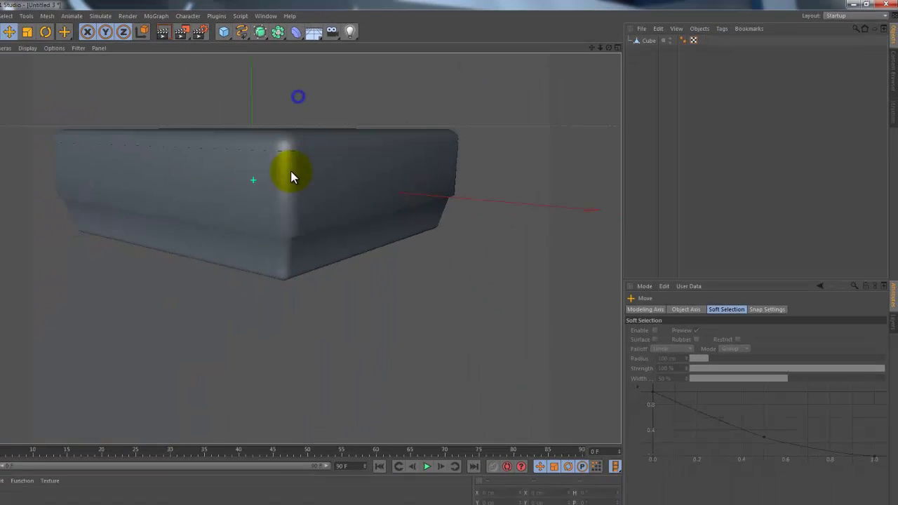
pyautogui.moveTo(629, 43); pyautogui.dragTo(449, 255)
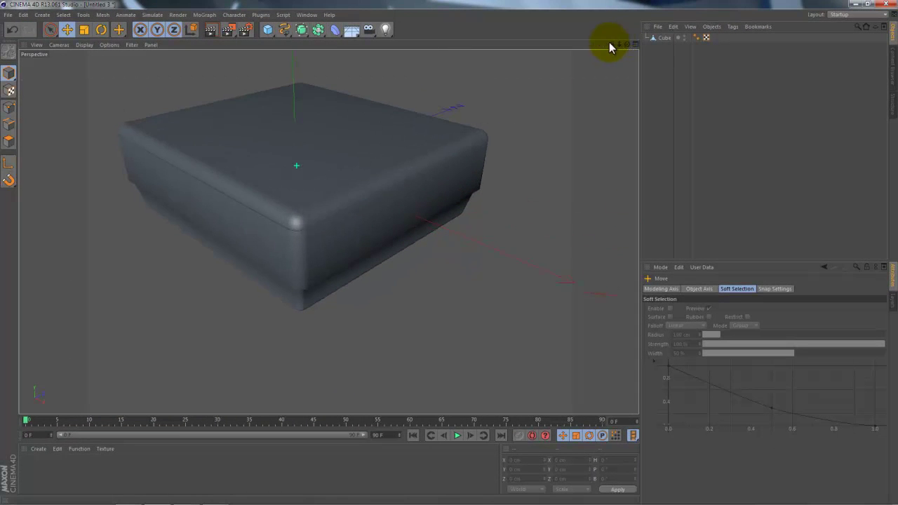
pyautogui.moveTo(608, 44); pyautogui.dragTo(447, 280)
pyautogui.moveTo(628, 44); pyautogui.dragTo(450, 247)
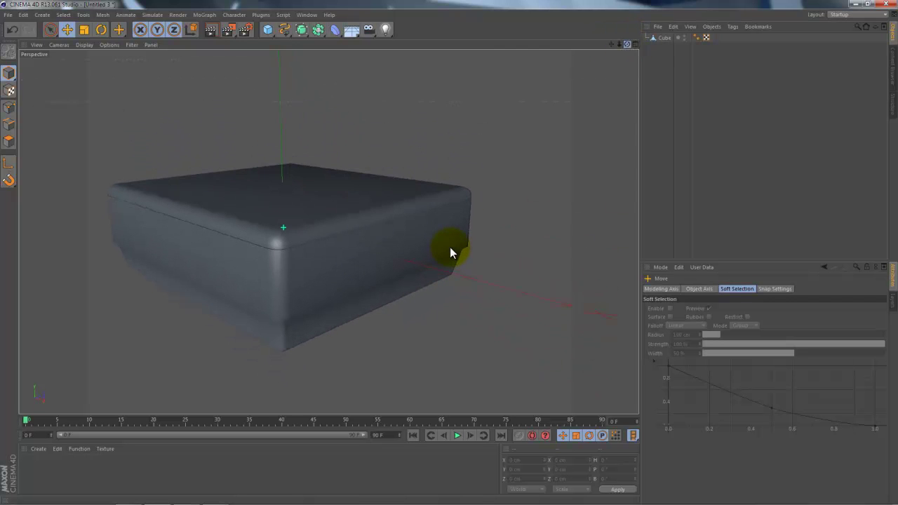
pyautogui.click(211, 32)
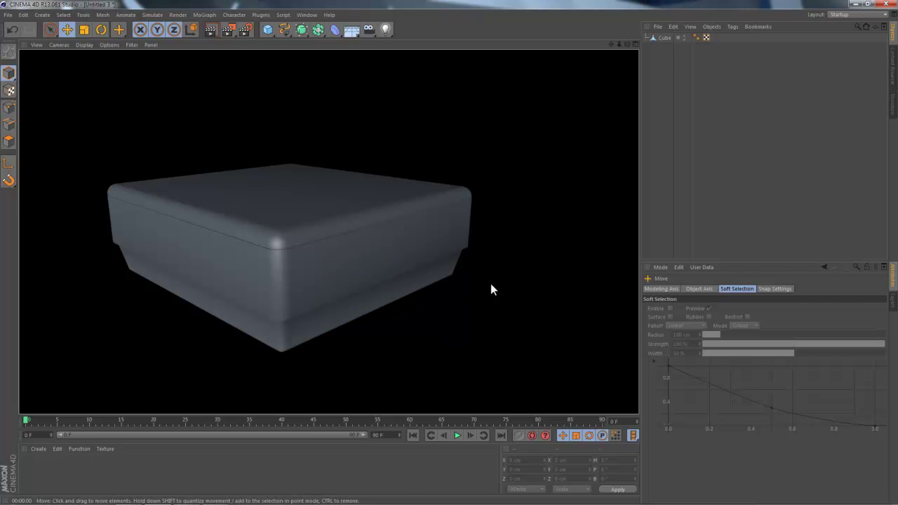
pyautogui.click(661, 37)
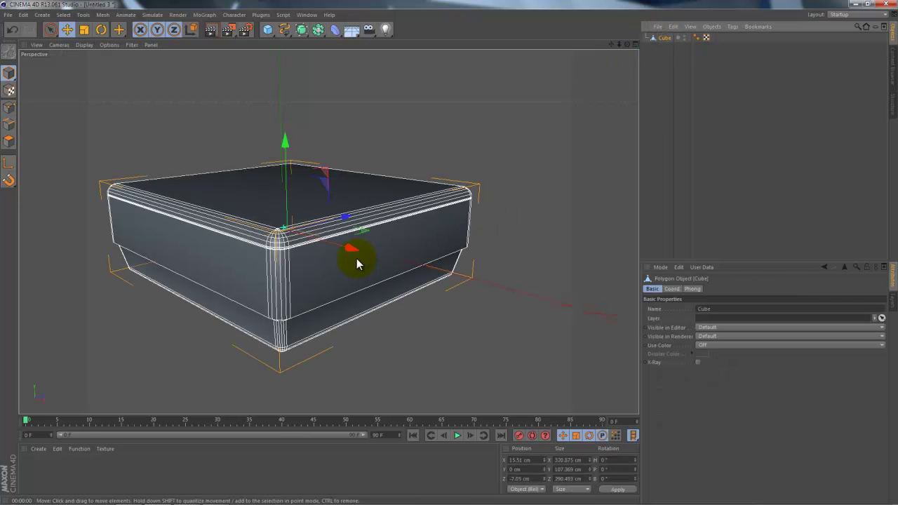
# In Points mode, Live Select the box's mid-height corner points
pyautogui.click(9, 108)
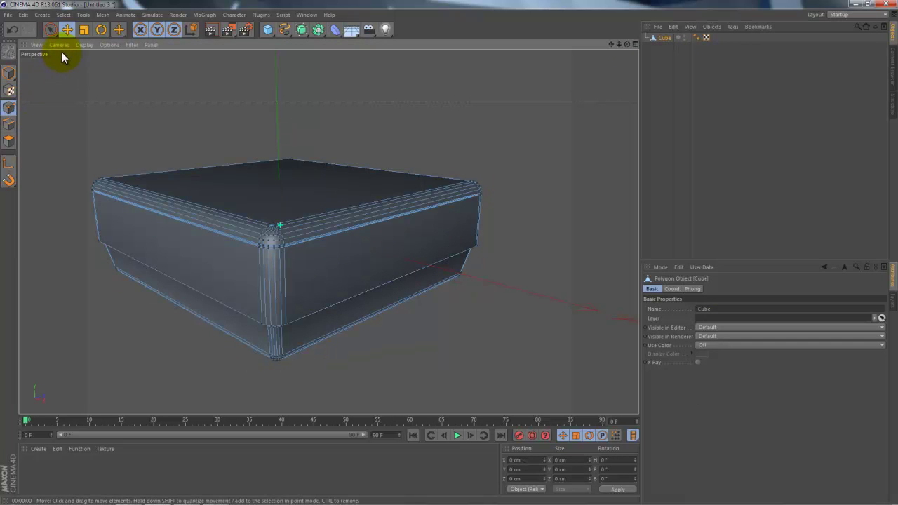
pyautogui.click(49, 31)
pyautogui.scroll(2, 421, 210)
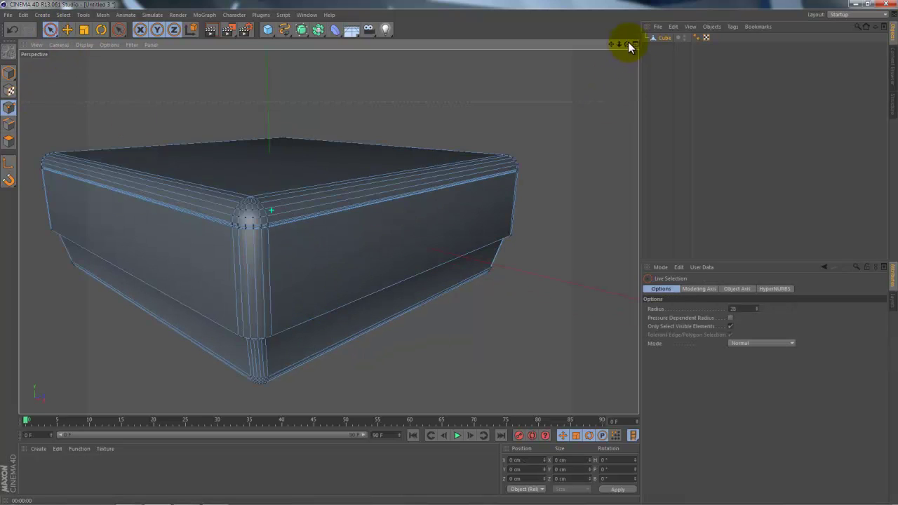
pyautogui.moveTo(625, 44); pyautogui.dragTo(457, 254)
pyautogui.moveTo(481, 197); pyautogui.dragTo(450, 151)
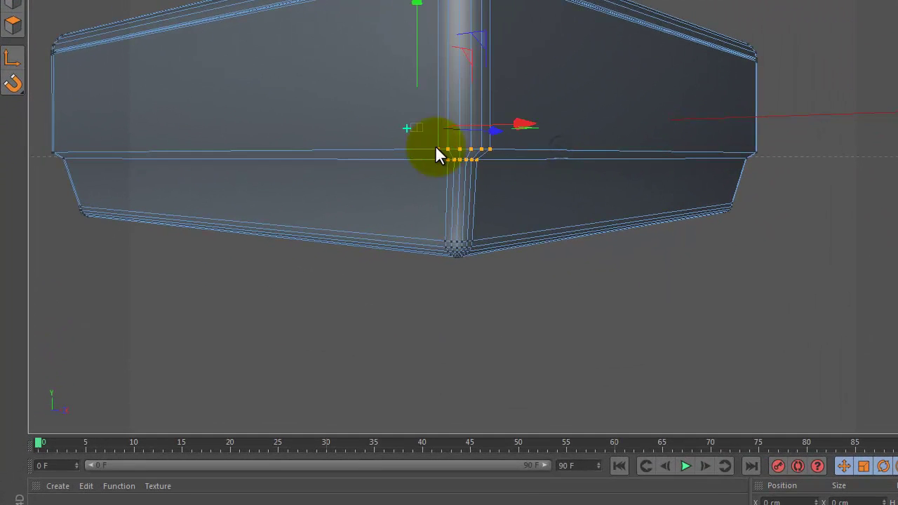
pyautogui.moveTo(692, 187)
pyautogui.keyDown('alt'); pyautogui.mouseDown()
pyautogui.moveTo(419, 175)
pyautogui.moveTo(519, 128)
pyautogui.moveTo(452, 118)
pyautogui.moveTo(553, 143)
pyautogui.moveTo(310, 127)
pyautogui.moveTo(54, 128)
pyautogui.moveTo(95, 123)
pyautogui.moveTo(161, 134)
pyautogui.moveTo(190, 120)
pyautogui.mouseUp(); pyautogui.keyUp('alt')
pyautogui.moveTo(279, 84)
pyautogui.keyDown('alt'); pyautogui.mouseDown()
pyautogui.moveTo(485, 130)
pyautogui.moveTo(275, 145)
pyautogui.moveTo(315, 73)
pyautogui.mouseUp(); pyautogui.keyUp('alt')
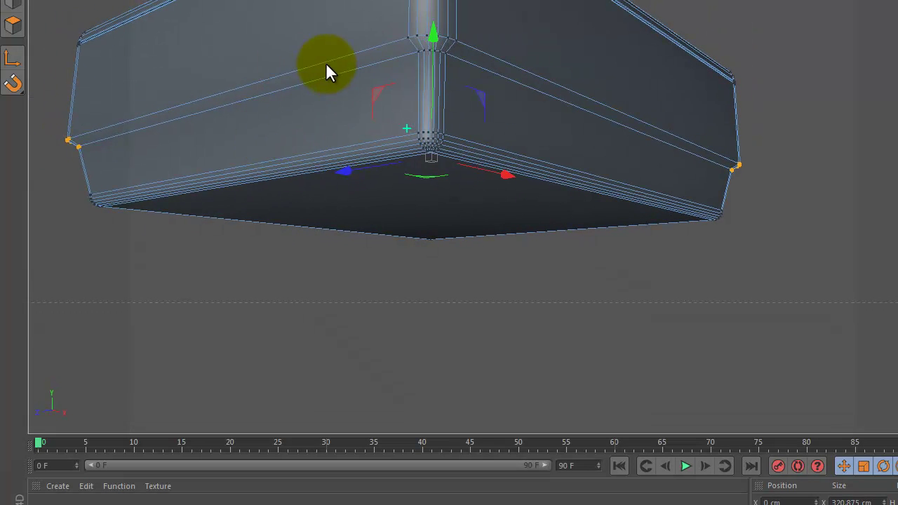
pyautogui.moveTo(414, 62); pyautogui.dragTo(486, 64)
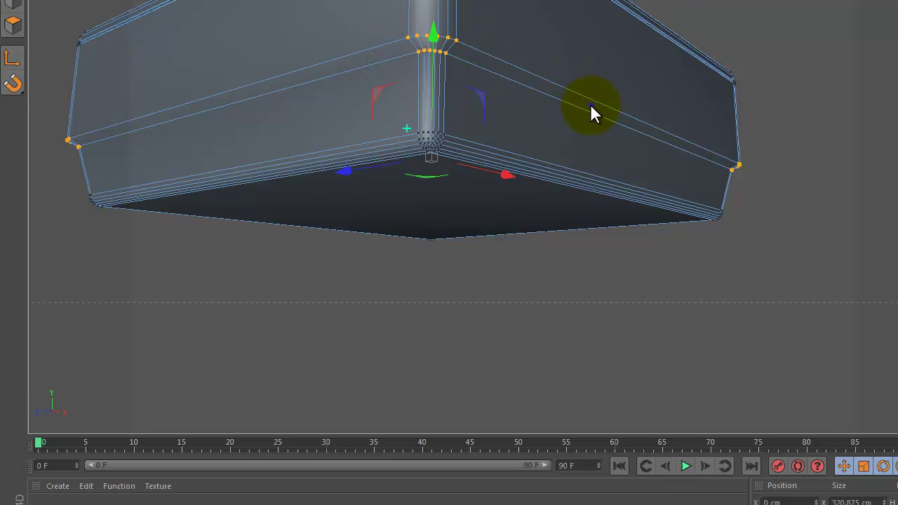
pyautogui.keyDown('alt'); pyautogui.moveTo(591, 106); pyautogui.dragTo(593, 231, button='right'); pyautogui.keyUp('alt')
pyautogui.moveTo(594, 231)
pyautogui.keyDown('alt'); pyautogui.mouseDown()
pyautogui.moveTo(543, 225)
pyautogui.moveTo(594, 306)
pyautogui.moveTo(625, 286)
pyautogui.moveTo(730, 303)
pyautogui.moveTo(700, 291)
pyautogui.mouseUp(); pyautogui.keyUp('alt')
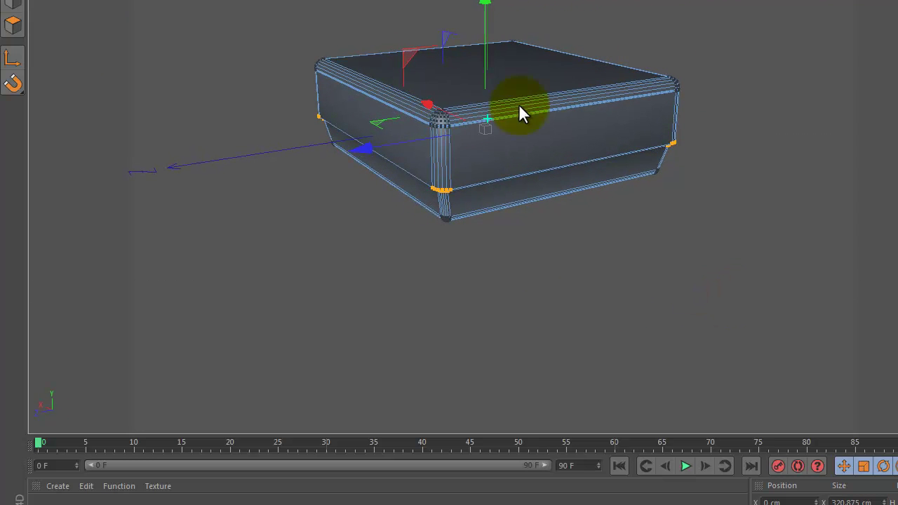
# Scale the selected points in to 99.4%, then test-render the rounded beveled box
pyautogui.click(205, 83)
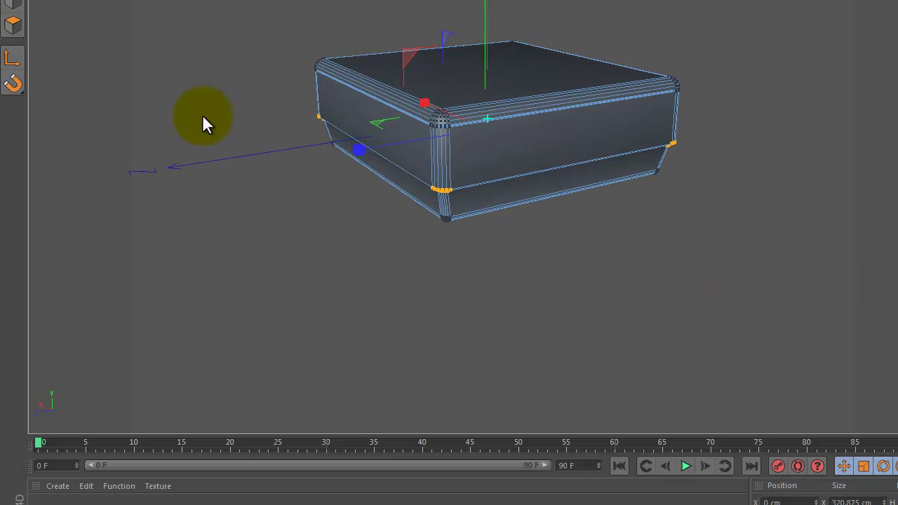
pyautogui.moveTo(205, 176); pyautogui.dragTo(188, 175)
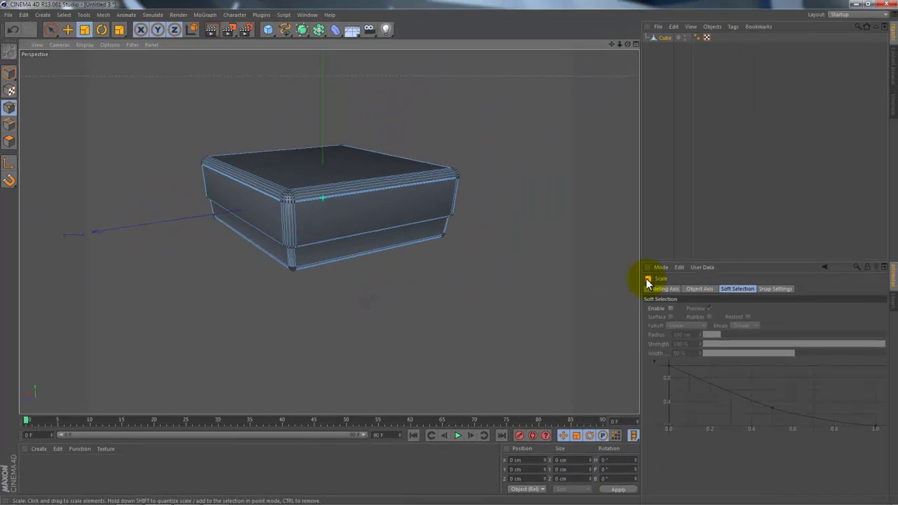
pyautogui.click(711, 203)
pyautogui.click(213, 30)
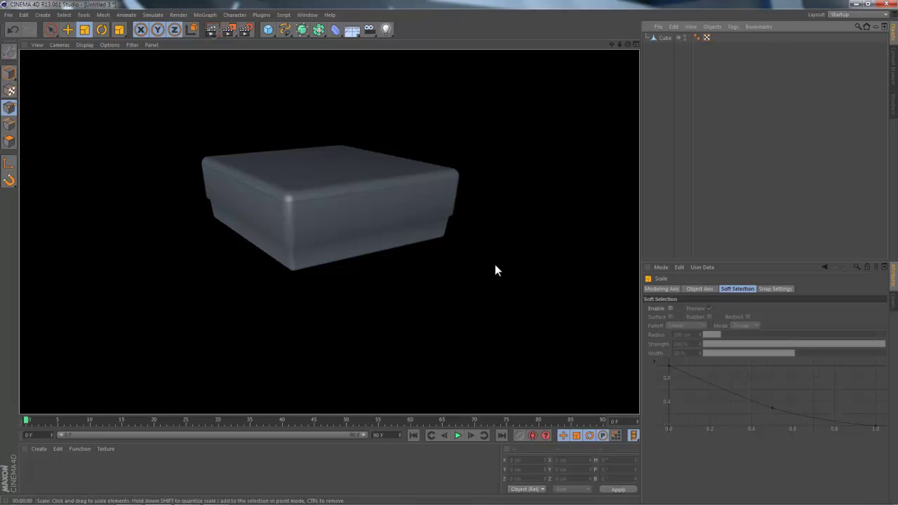
pyautogui.click(664, 37)
pyautogui.keyDown('alt'); pyautogui.moveTo(434, 117); pyautogui.dragTo(455, 162); pyautogui.keyUp('alt')
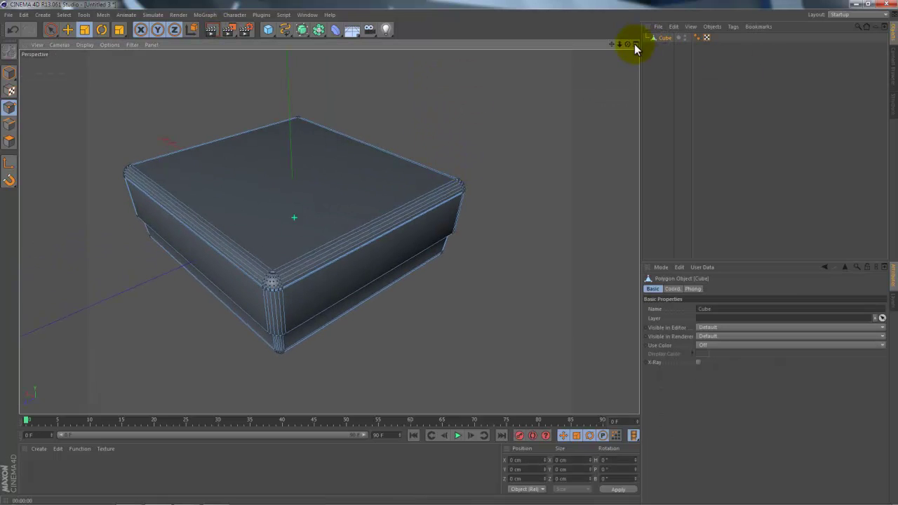
pyautogui.click(636, 44)
# In a maximized Top view, start a Cubic spline with its first point near the red button
pyautogui.click(636, 43)
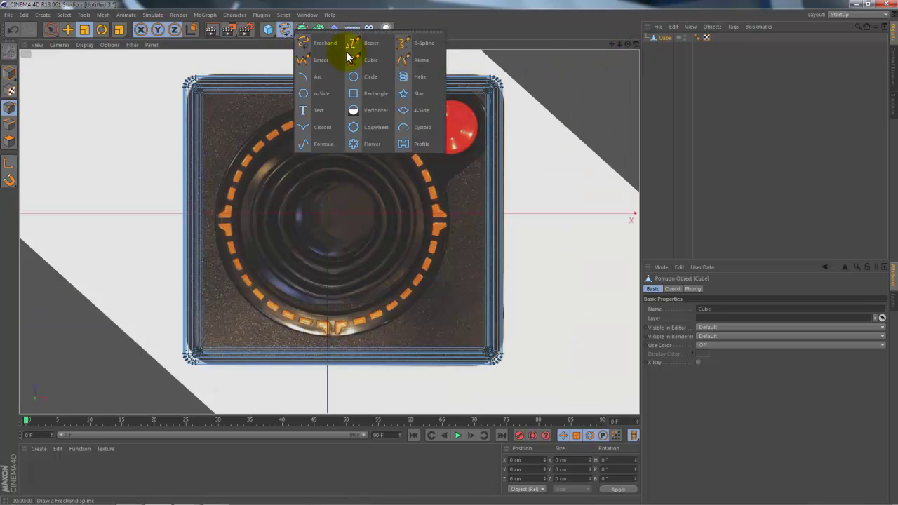
pyautogui.moveTo(288, 33); pyautogui.dragTo(351, 56)
pyautogui.scroll(2, 383, 95)
pyautogui.scroll(2, 400, 102)
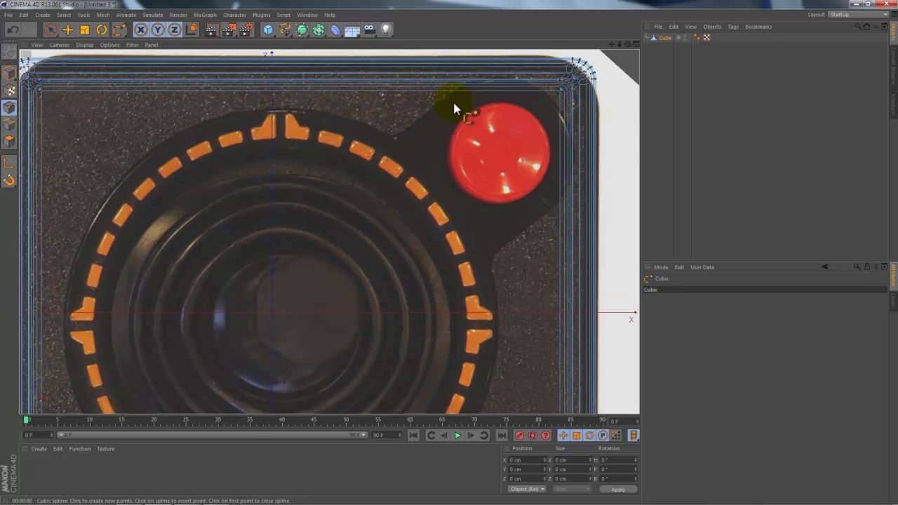
pyautogui.click(9, 72)
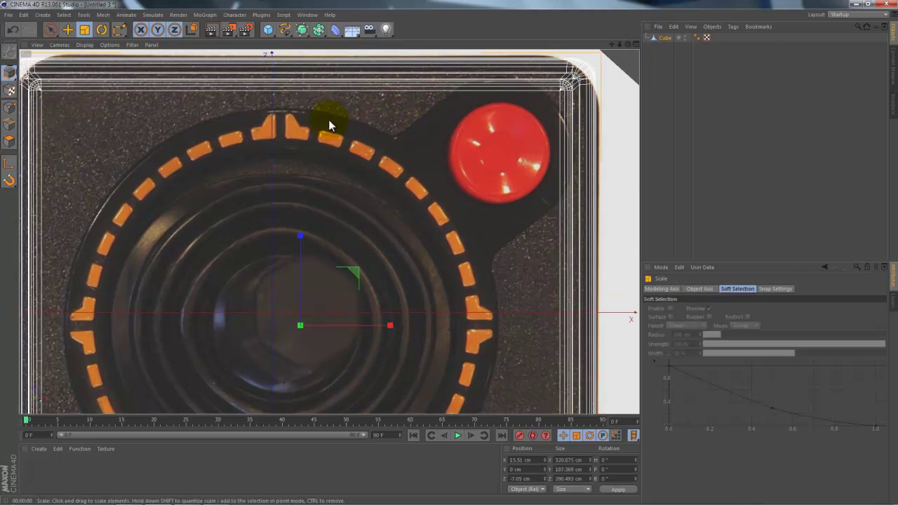
pyautogui.click(552, 99)
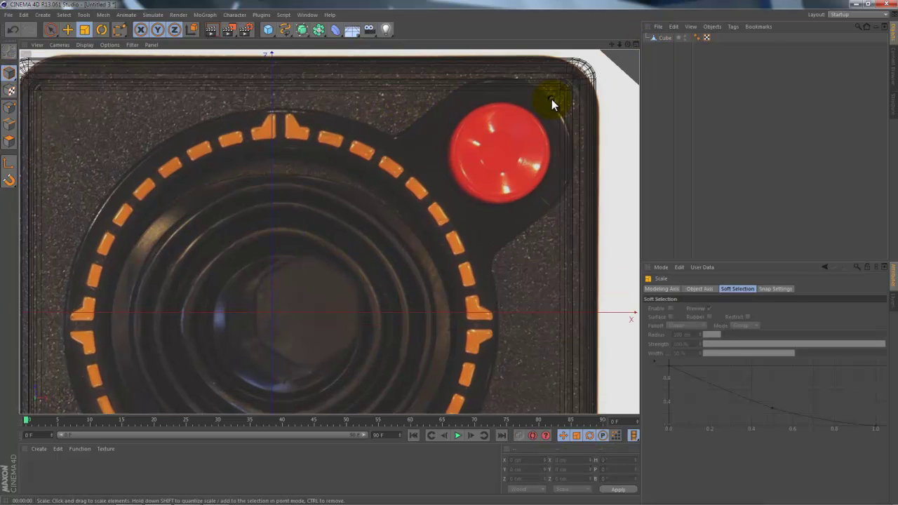
pyautogui.click(291, 31)
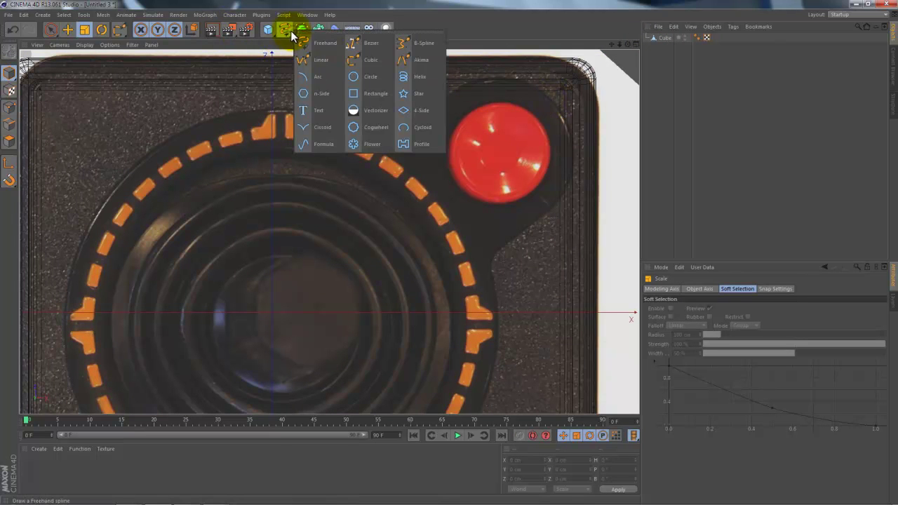
pyautogui.click(369, 60)
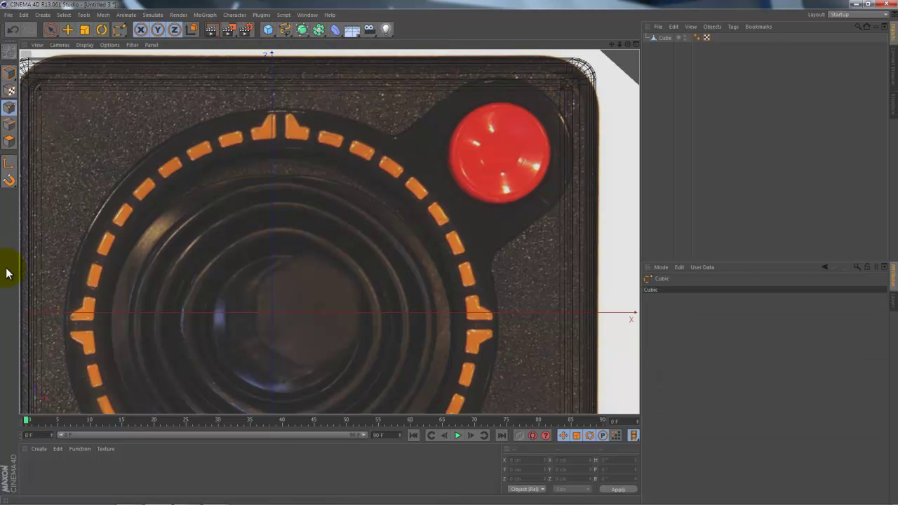
pyautogui.click(552, 99)
# Trace the cubic spline across the ring's top edge and down its left side, undoing misplaced points
pyautogui.moveTo(536, 91); pyautogui.dragTo(505, 73)
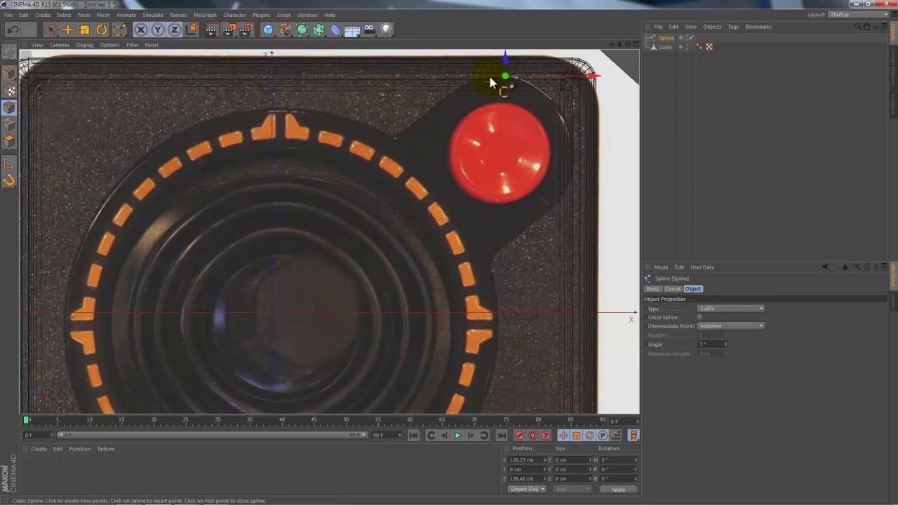
pyautogui.moveTo(491, 81)
pyautogui.mouseDown()
pyautogui.moveTo(469, 84)
pyautogui.moveTo(419, 126)
pyautogui.mouseUp()
pyautogui.hotkey('ctrl', 'z')
pyautogui.moveTo(427, 111)
pyautogui.mouseDown()
pyautogui.moveTo(402, 133)
pyautogui.moveTo(316, 110)
pyautogui.moveTo(209, 115)
pyautogui.mouseUp()
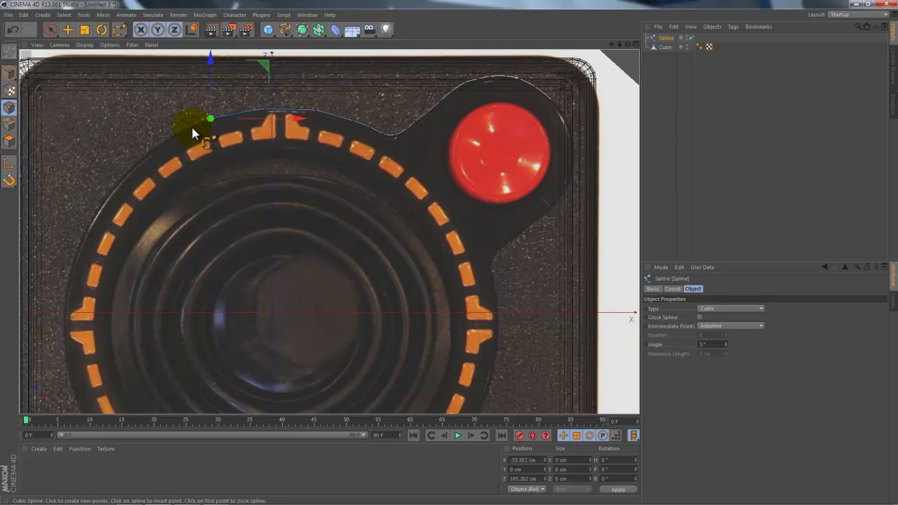
pyautogui.moveTo(194, 132); pyautogui.dragTo(180, 138)
pyautogui.hotkey('ctrl', 'z')
pyautogui.moveTo(190, 134); pyautogui.dragTo(177, 141)
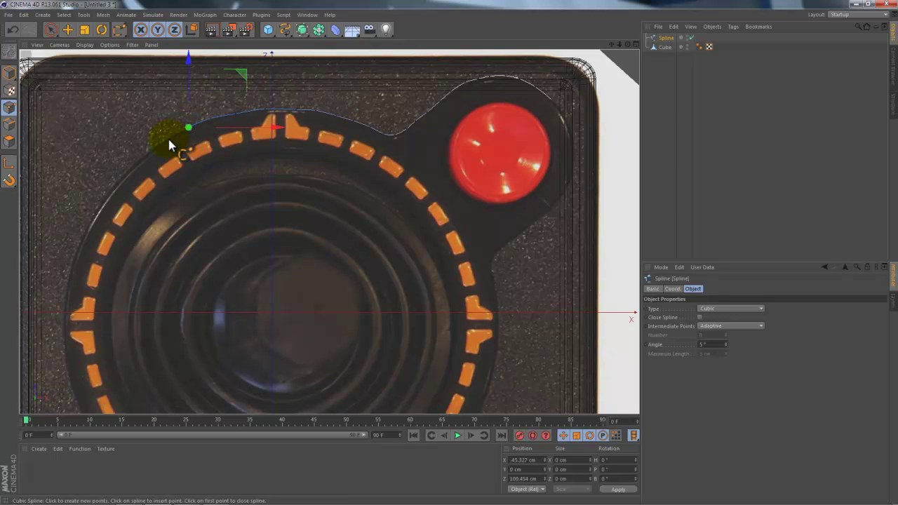
pyautogui.hotkey('ctrl', 'z')
pyautogui.hotkey('ctrl', 'z')
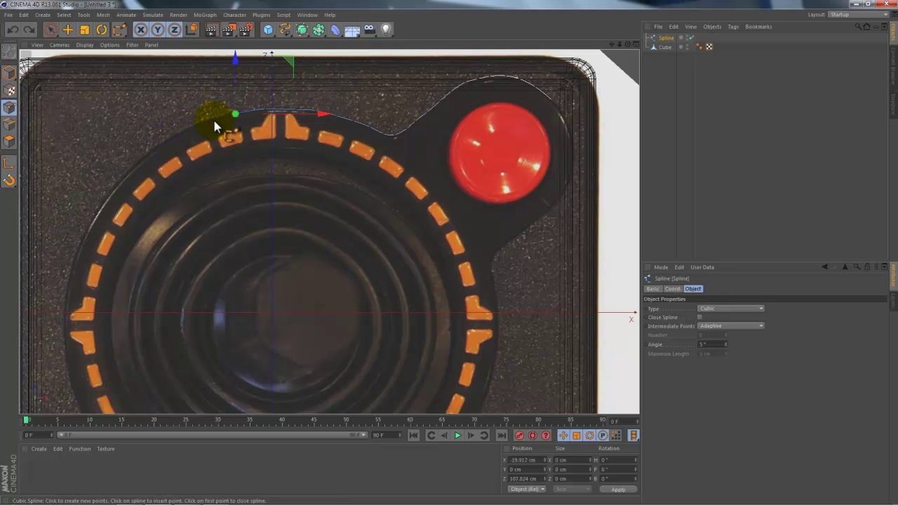
pyautogui.moveTo(215, 127)
pyautogui.mouseDown()
pyautogui.moveTo(163, 157)
pyautogui.moveTo(158, 148)
pyautogui.moveTo(90, 232)
pyautogui.moveTo(59, 309)
pyautogui.moveTo(59, 358)
pyautogui.moveTo(73, 379)
pyautogui.mouseUp()
pyautogui.click(87, 237)
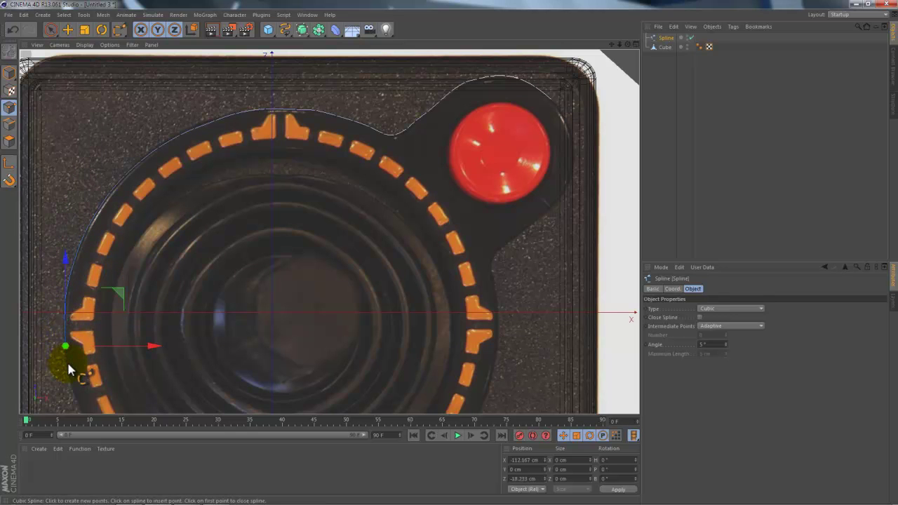
pyautogui.moveTo(73, 390); pyautogui.dragTo(79, 406)
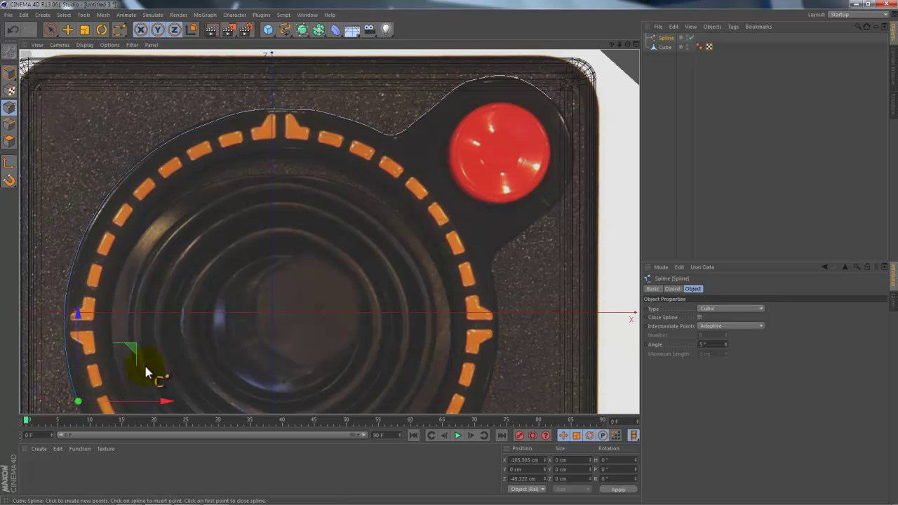
# Add spline points around the ring's bottom, right side and red-button tab, closing at the first point
pyautogui.keyDown('alt'); pyautogui.moveTo(208, 334); pyautogui.dragTo(341, 137, button='middle'); pyautogui.keyUp('alt')
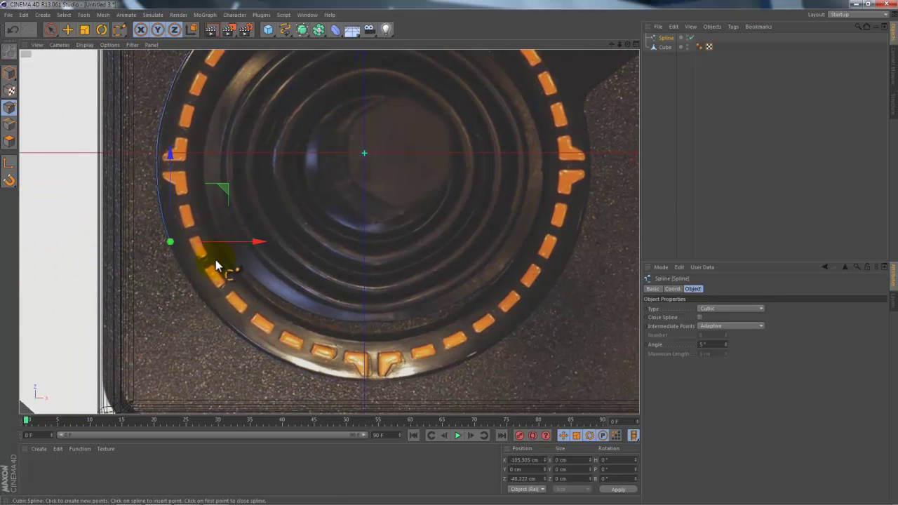
pyautogui.moveTo(186, 275)
pyautogui.mouseDown()
pyautogui.moveTo(254, 346)
pyautogui.moveTo(305, 369)
pyautogui.mouseUp()
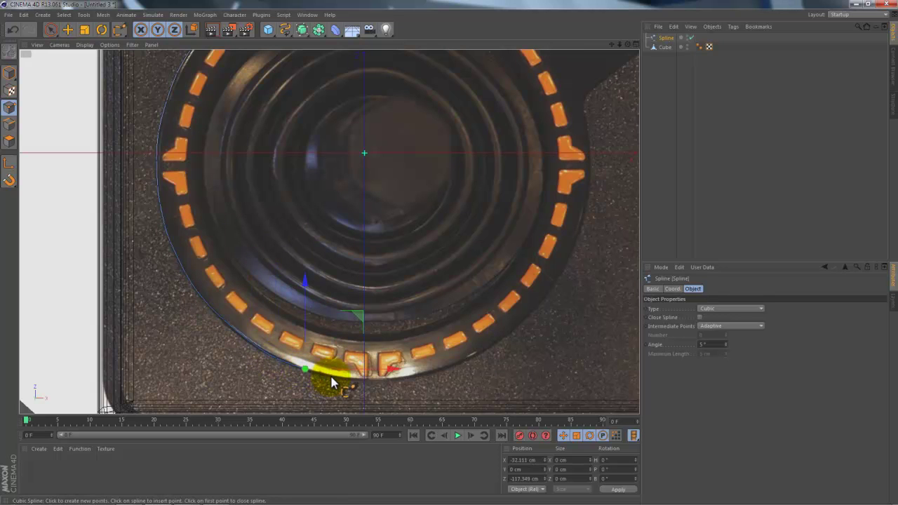
pyautogui.moveTo(333, 383)
pyautogui.mouseDown()
pyautogui.moveTo(421, 383)
pyautogui.moveTo(541, 320)
pyautogui.moveTo(579, 254)
pyautogui.moveTo(593, 184)
pyautogui.mouseUp()
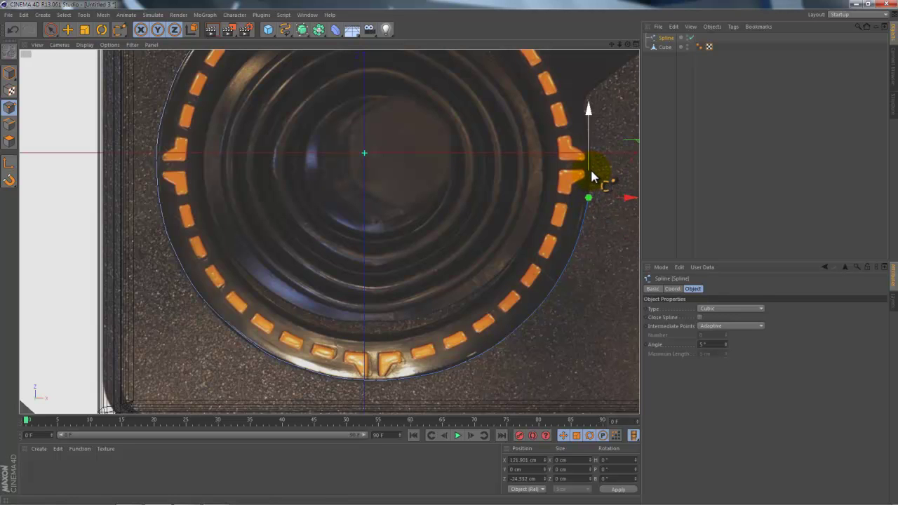
pyautogui.moveTo(591, 174); pyautogui.dragTo(591, 150)
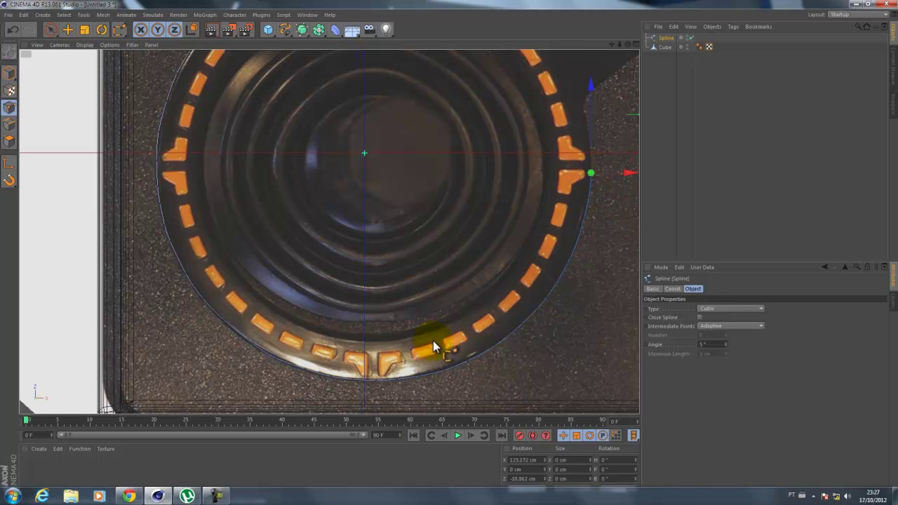
pyautogui.keyDown('alt'); pyautogui.moveTo(527, 160); pyautogui.dragTo(333, 340, button='middle'); pyautogui.keyUp('alt')
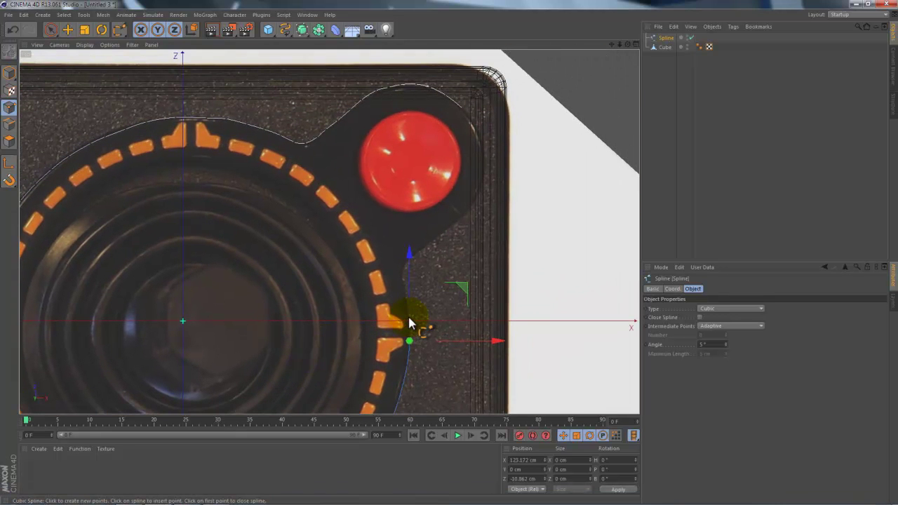
pyautogui.moveTo(409, 322)
pyautogui.mouseDown()
pyautogui.moveTo(405, 273)
pyautogui.moveTo(501, 169)
pyautogui.mouseUp()
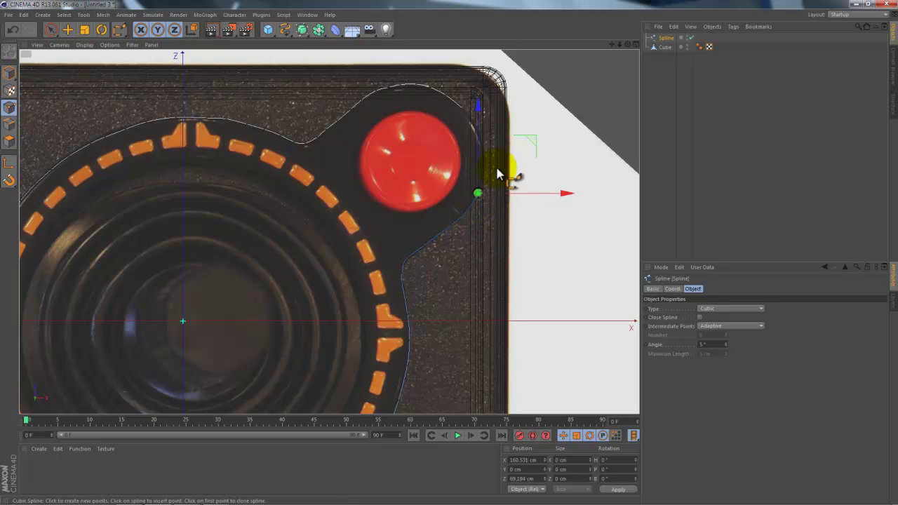
pyautogui.moveTo(484, 176)
pyautogui.mouseDown()
pyautogui.moveTo(481, 129)
pyautogui.moveTo(467, 117)
pyautogui.mouseUp()
pyautogui.click(463, 109)
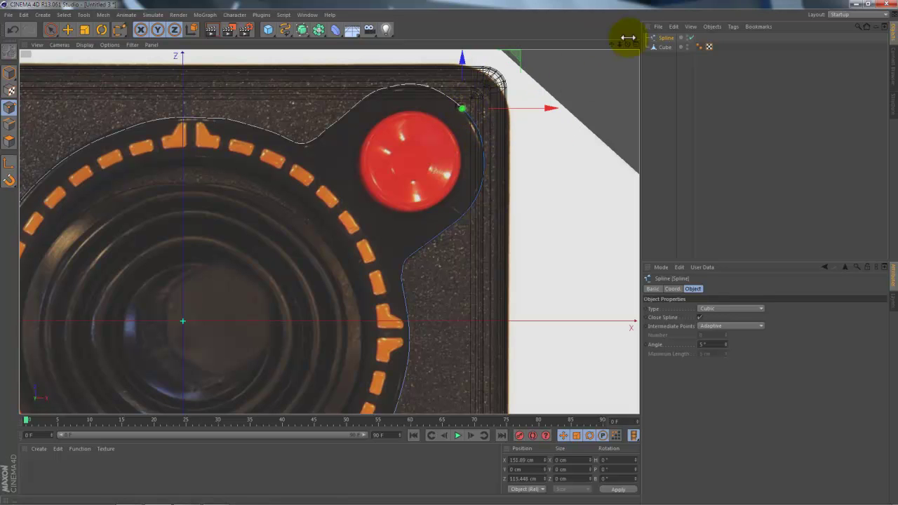
pyautogui.moveTo(620, 44)
pyautogui.mouseDown()
pyautogui.moveTo(635, 43)
pyautogui.moveTo(450, 252)
pyautogui.mouseUp()
# Apply Create Outline to the traced spline, dragging an inset outline toward the ring's inner edge
pyautogui.scroll(-1, 451, 252)
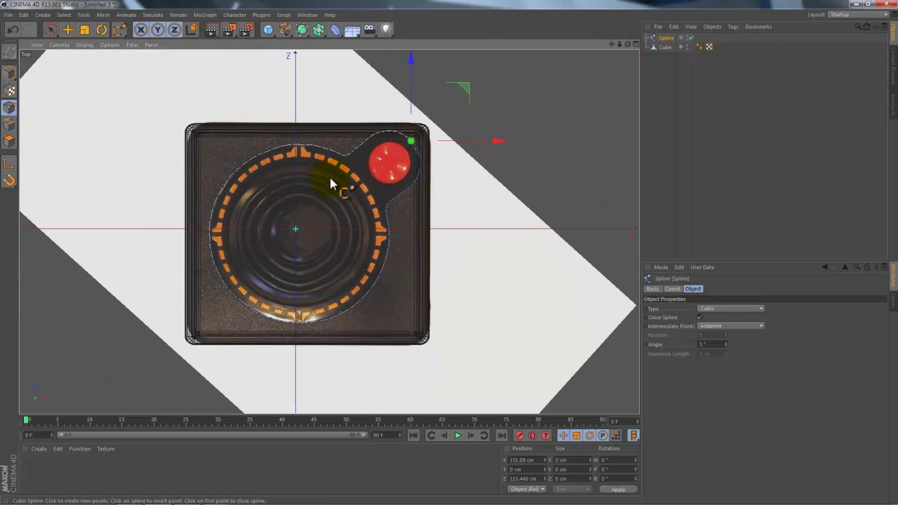
pyautogui.scroll(3, 329, 177)
pyautogui.rightClick(523, 196)
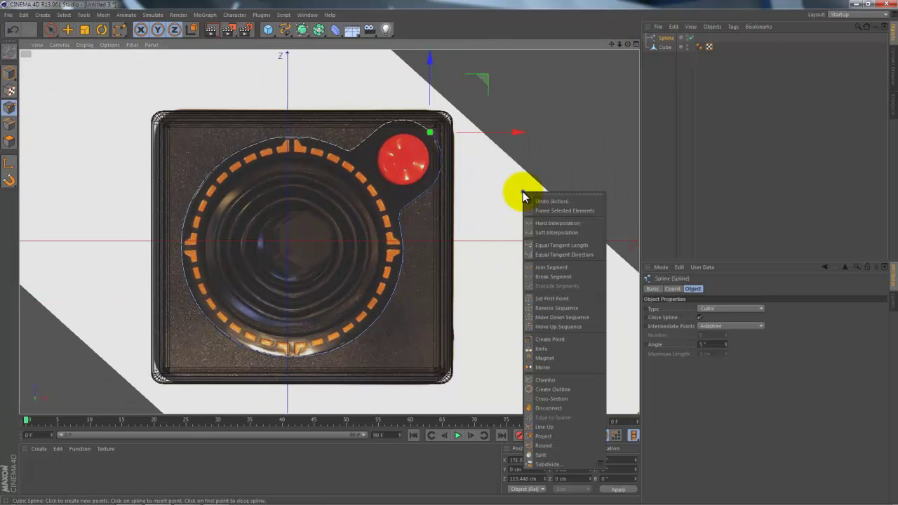
pyautogui.click(555, 389)
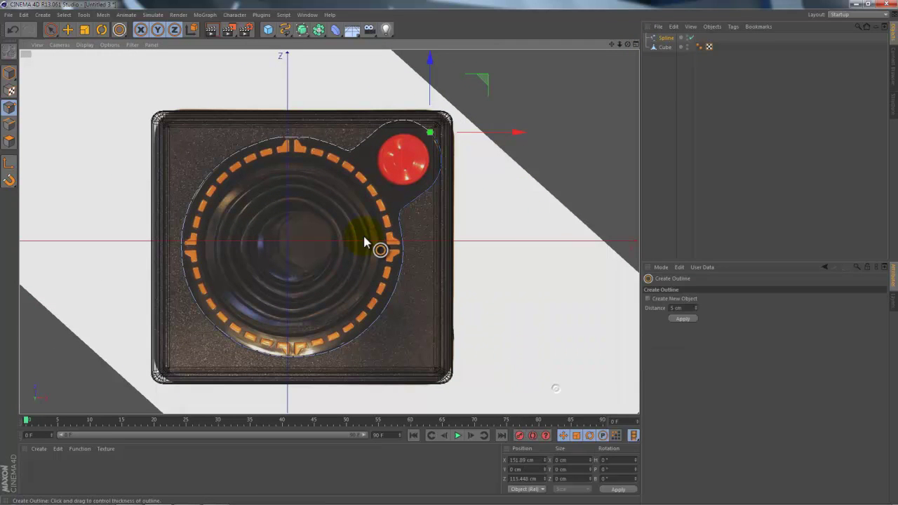
pyautogui.scroll(1, 375, 246)
pyautogui.scroll(1, 372, 211)
pyautogui.moveTo(377, 188)
pyautogui.mouseDown()
pyautogui.moveTo(461, 263)
pyautogui.moveTo(451, 259)
pyautogui.mouseUp()
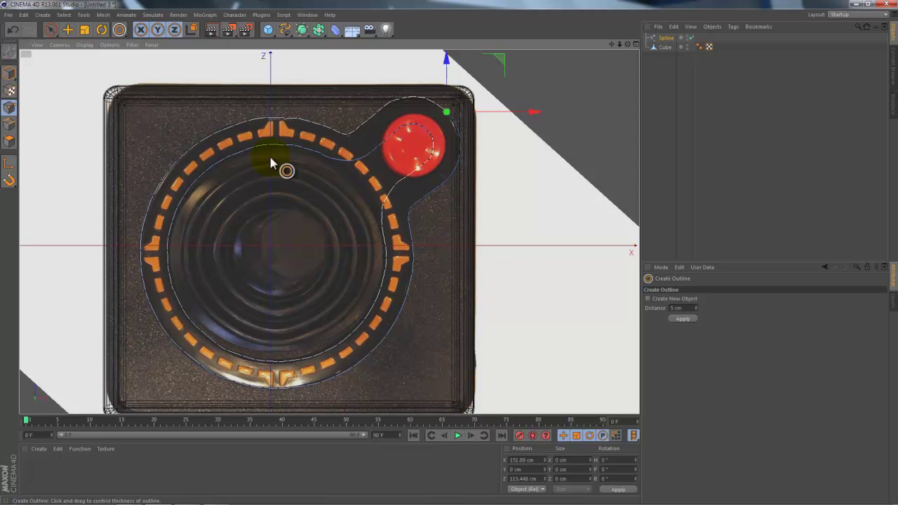
# With a smaller Live Selection radius, delete the three stray outline points near the red ball
pyautogui.click(51, 32)
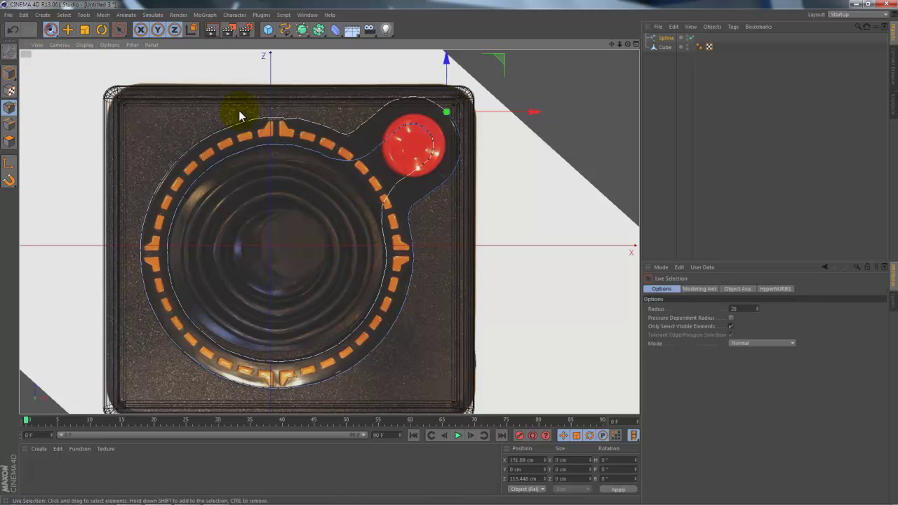
pyautogui.moveTo(391, 137); pyautogui.dragTo(402, 132)
pyautogui.click(410, 169)
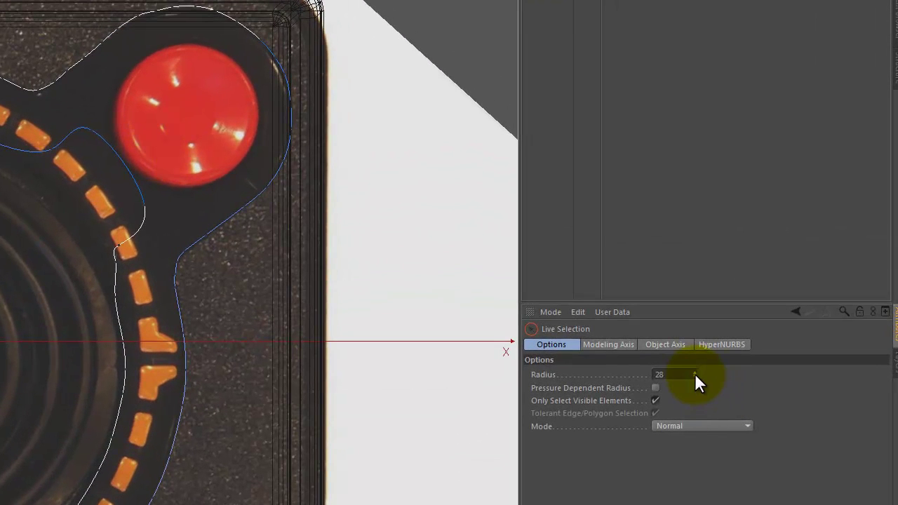
pyautogui.moveTo(695, 374); pyautogui.dragTo(683, 369)
pyautogui.click(63, 140)
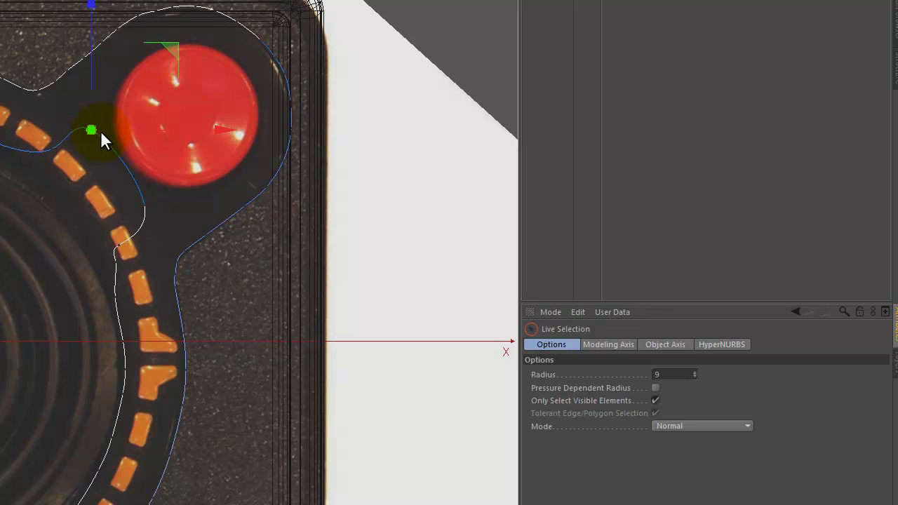
pyautogui.press('Delete')
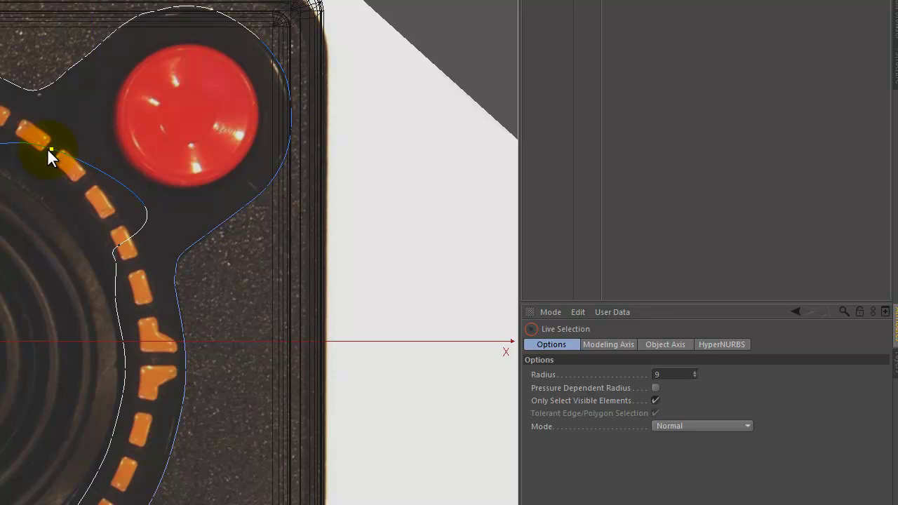
pyautogui.click(51, 151)
pyautogui.press('Delete')
pyautogui.click(143, 207)
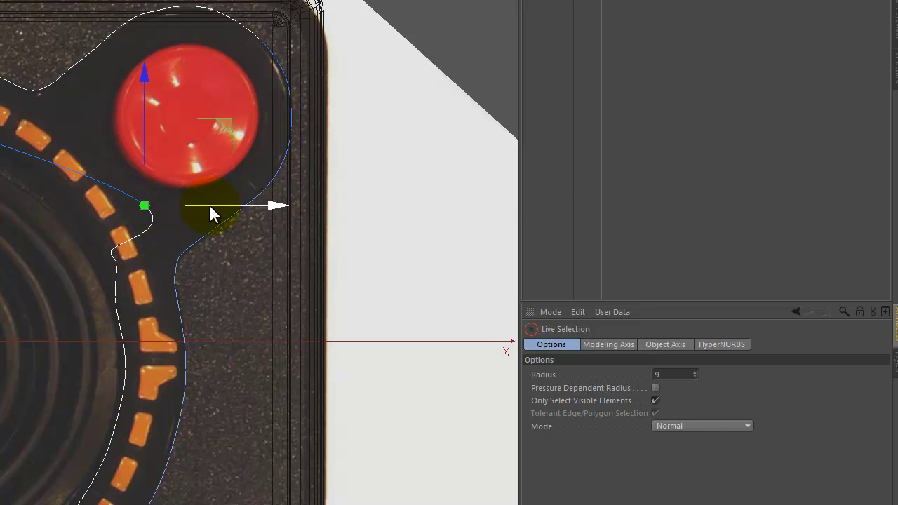
pyautogui.press('Delete')
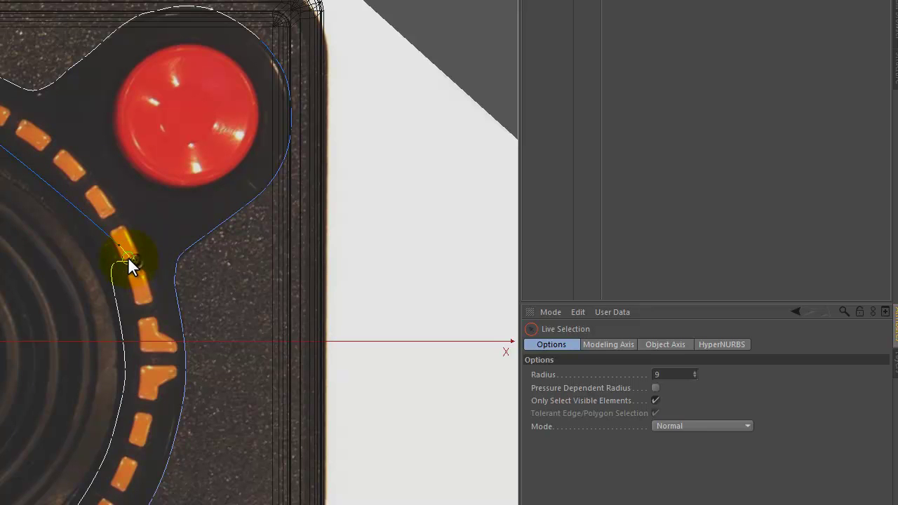
# Move the outline point where it meets the ring up-left onto the ring's inner edge
pyautogui.click(119, 243)
pyautogui.moveTo(196, 160); pyautogui.dragTo(165, 146)
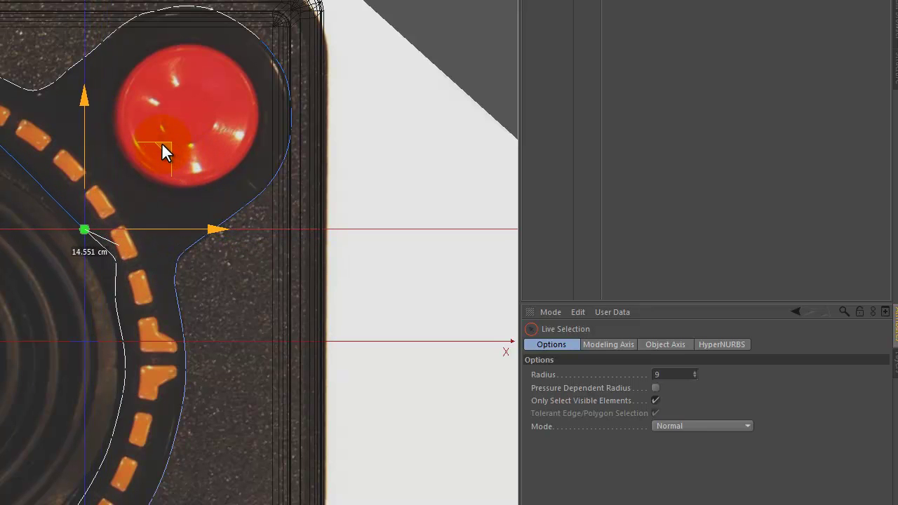
pyautogui.moveTo(166, 147); pyautogui.dragTo(114, 90)
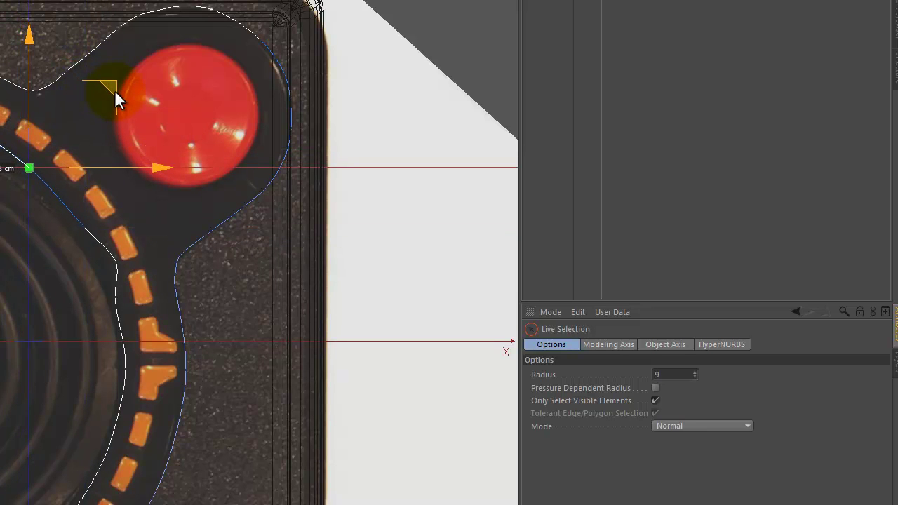
pyautogui.click(66, 201)
pyautogui.moveTo(161, 149)
pyautogui.mouseDown()
pyautogui.moveTo(149, 132)
pyautogui.moveTo(425, 179)
pyautogui.moveTo(413, 172)
pyautogui.mouseUp()
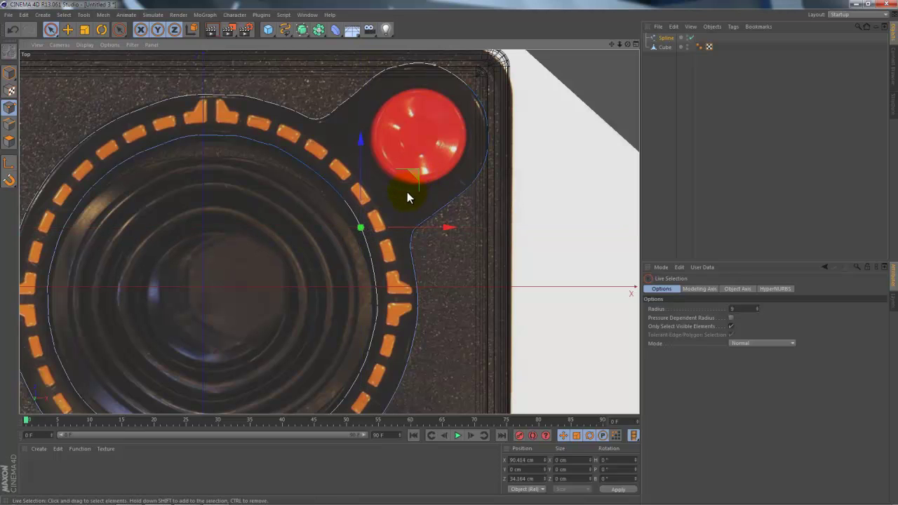
# Nudge the inner outline's right-side point onto the ring's inner edge
pyautogui.scroll(-3, 407, 192)
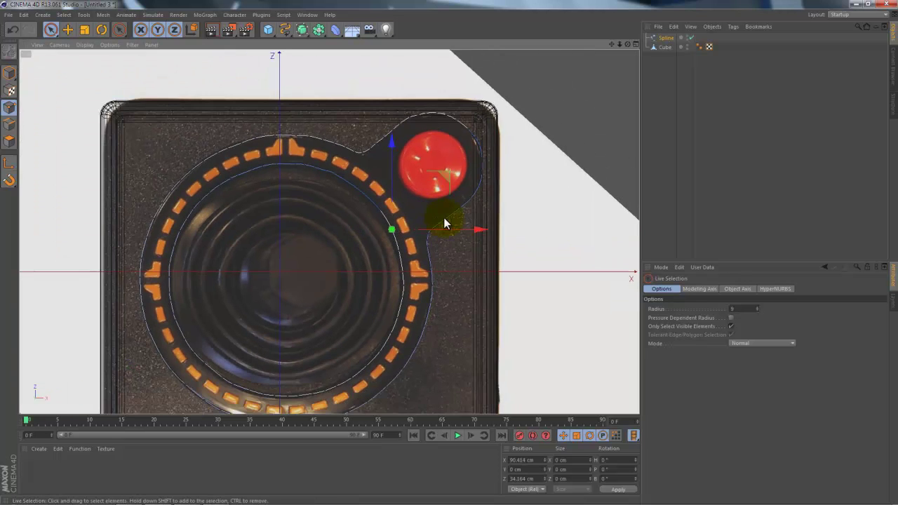
pyautogui.scroll(2, 444, 218)
pyautogui.scroll(2, 426, 317)
pyautogui.click(390, 284)
pyautogui.moveTo(439, 231); pyautogui.dragTo(438, 237)
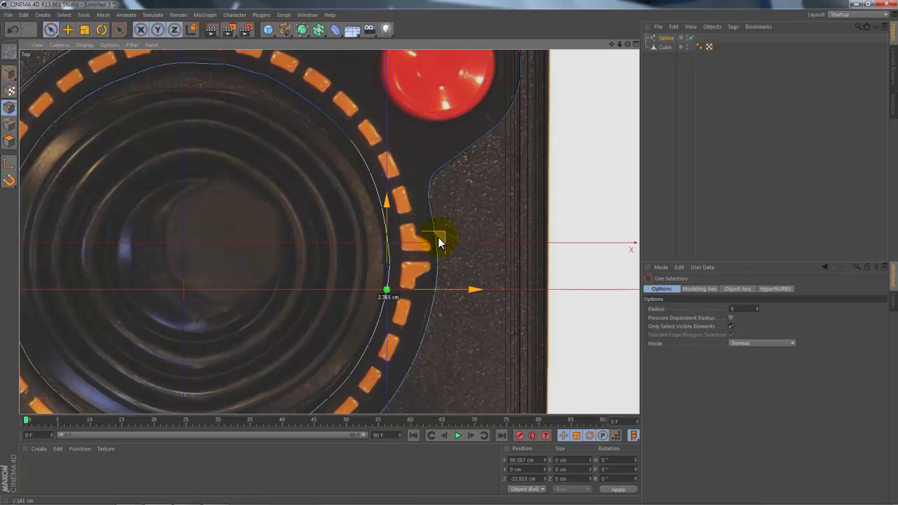
pyautogui.click(484, 231)
pyautogui.scroll(-3, 491, 223)
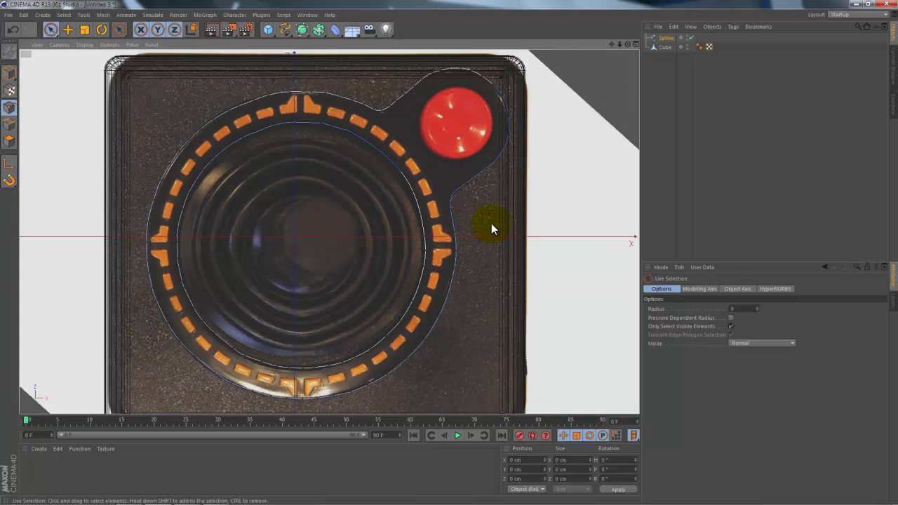
pyautogui.scroll(-1, 491, 224)
pyautogui.scroll(2, 377, 161)
pyautogui.scroll(1, 382, 150)
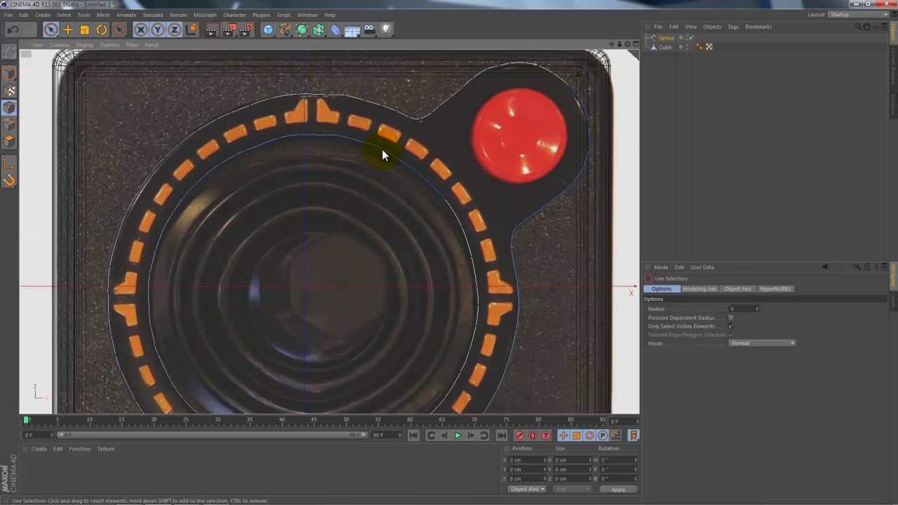
pyautogui.scroll(2, 369, 150)
pyautogui.scroll(2, 362, 155)
# Slide the point at the top of the inner outline left to match the ring
pyautogui.click(363, 140)
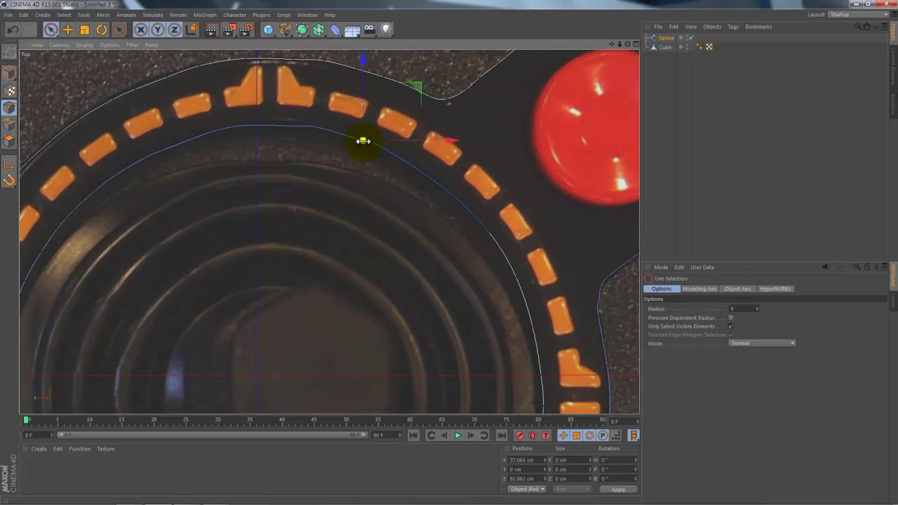
pyautogui.click(363, 154)
pyautogui.click(336, 137)
pyautogui.click(327, 159)
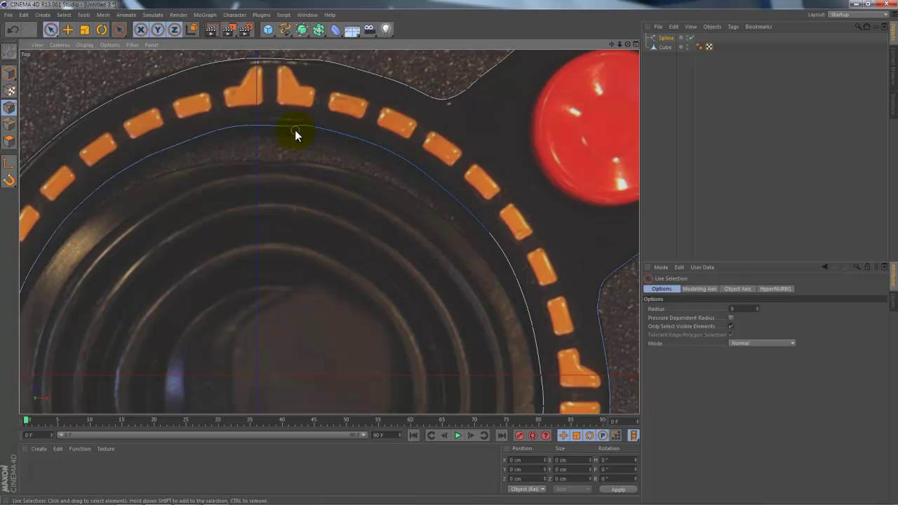
pyautogui.scroll(-3, 232, 171)
pyautogui.scroll(-3, 238, 180)
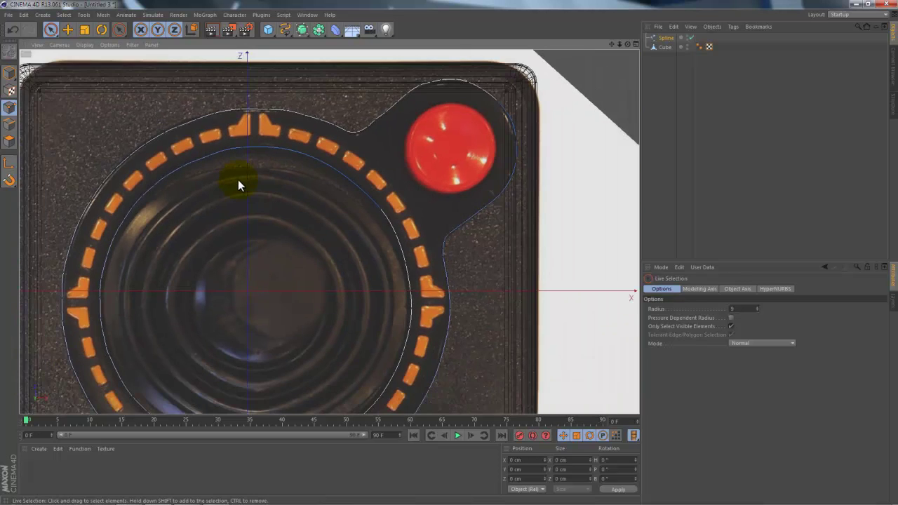
pyautogui.scroll(-2, 238, 180)
pyautogui.scroll(4, 226, 210)
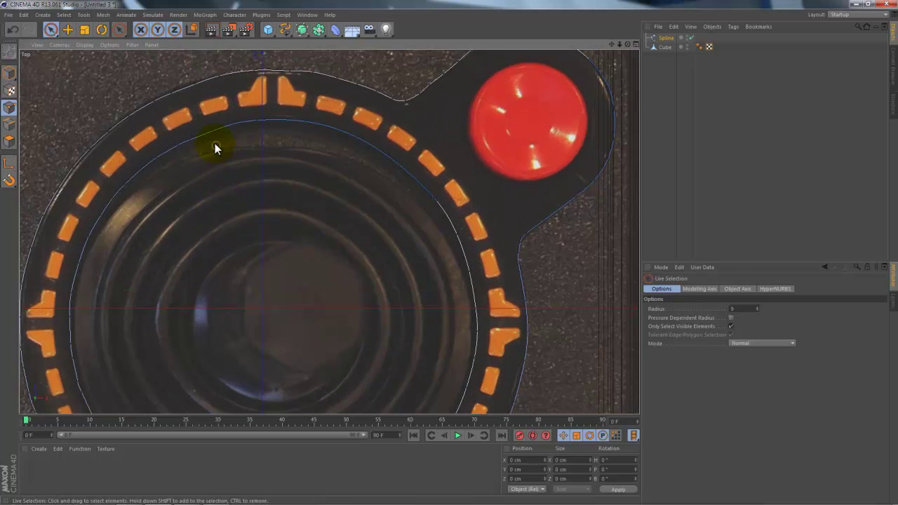
pyautogui.click(236, 131)
pyautogui.moveTo(285, 73); pyautogui.dragTo(276, 78)
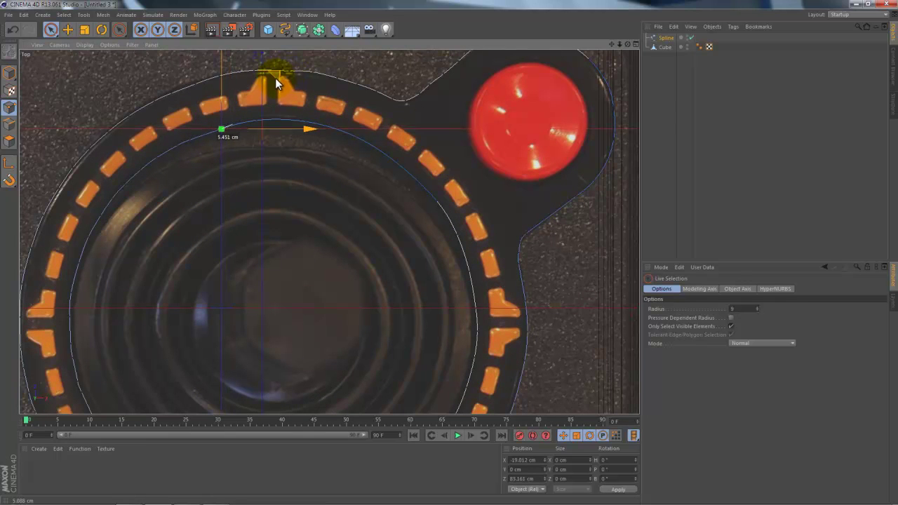
pyautogui.scroll(-2, 206, 249)
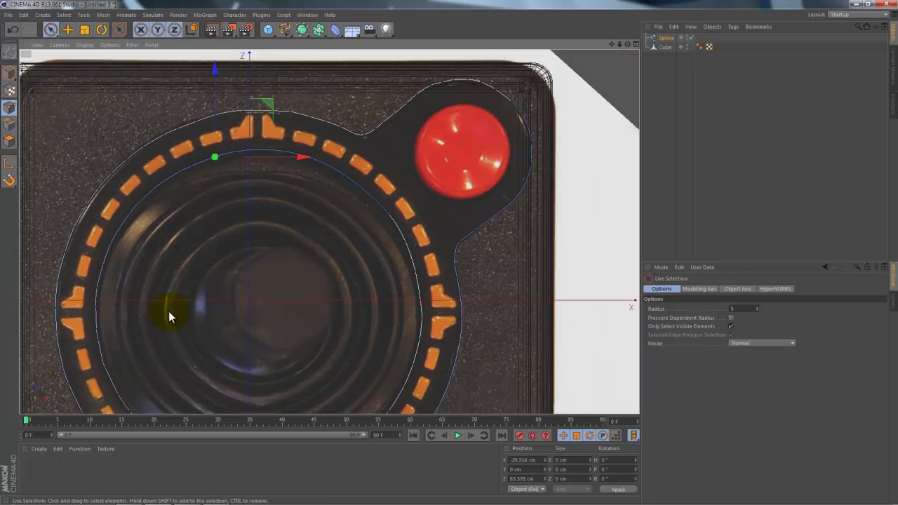
pyautogui.scroll(3, 169, 311)
pyautogui.scroll(2, 120, 321)
# Select the outline point on the ring's left edge, recentre the view, and restore four views
pyautogui.click(76, 298)
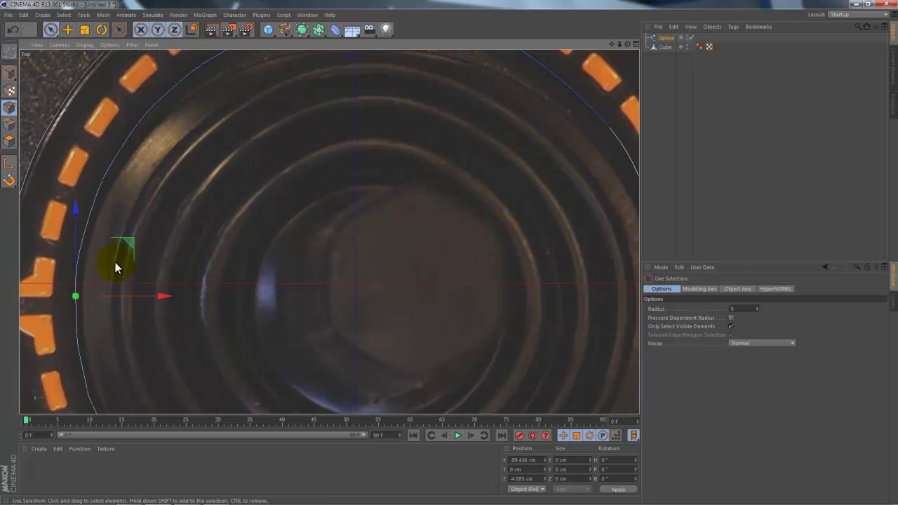
pyautogui.scroll(-2, 316, 293)
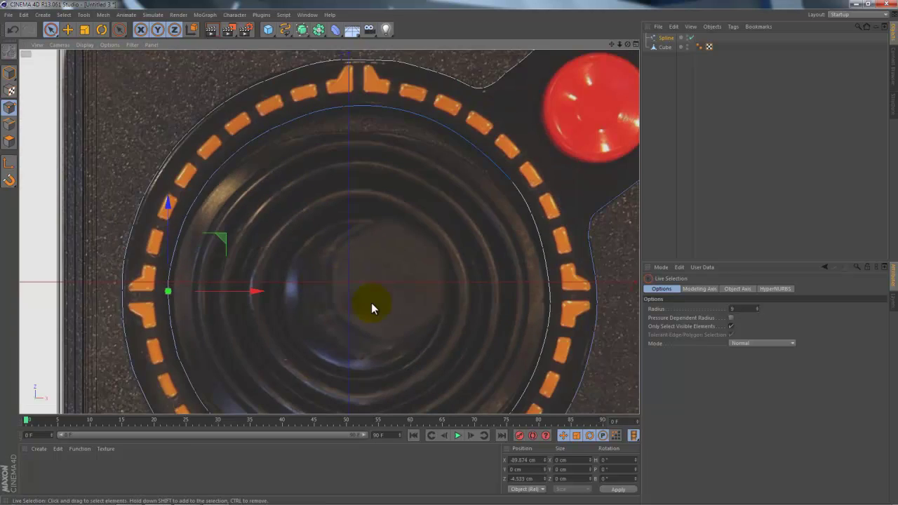
pyautogui.scroll(-2, 390, 323)
pyautogui.moveTo(609, 43); pyautogui.dragTo(449, 251)
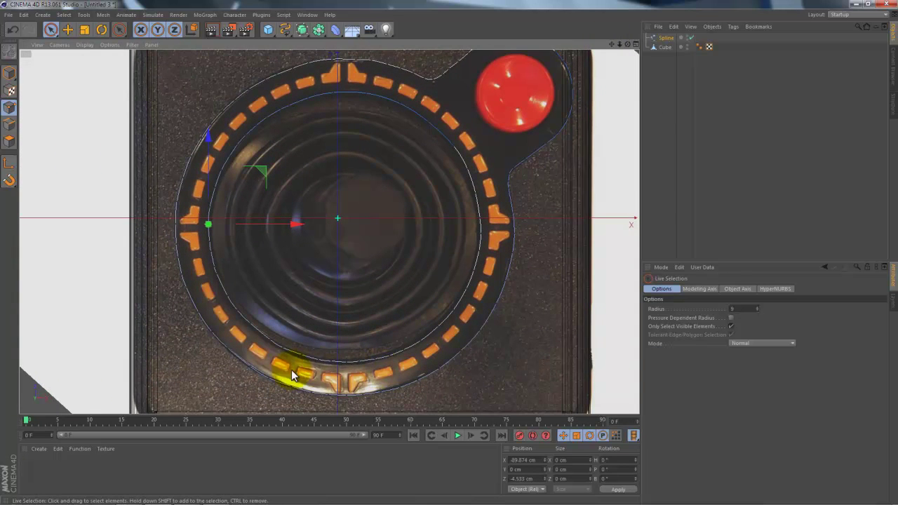
pyautogui.scroll(1, 291, 371)
pyautogui.click(636, 44)
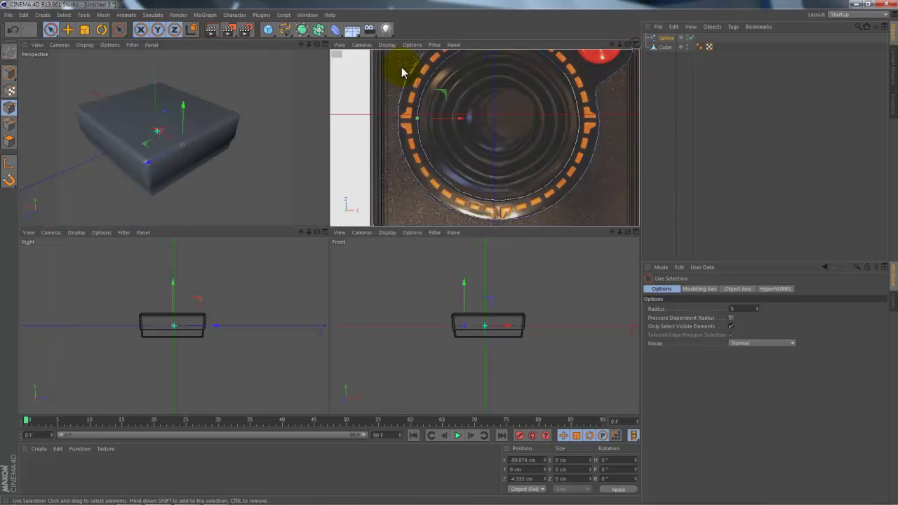
# In a maximized Perspective view, add an Extrude NURBS object to the scene
pyautogui.click(325, 44)
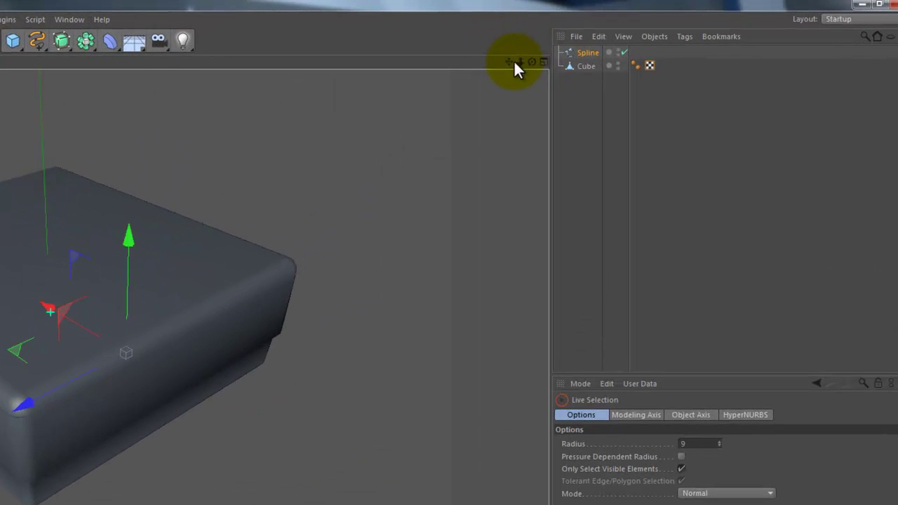
pyautogui.moveTo(533, 66)
pyautogui.mouseDown()
pyautogui.moveTo(271, 363)
pyautogui.moveTo(111, 309)
pyautogui.mouseUp()
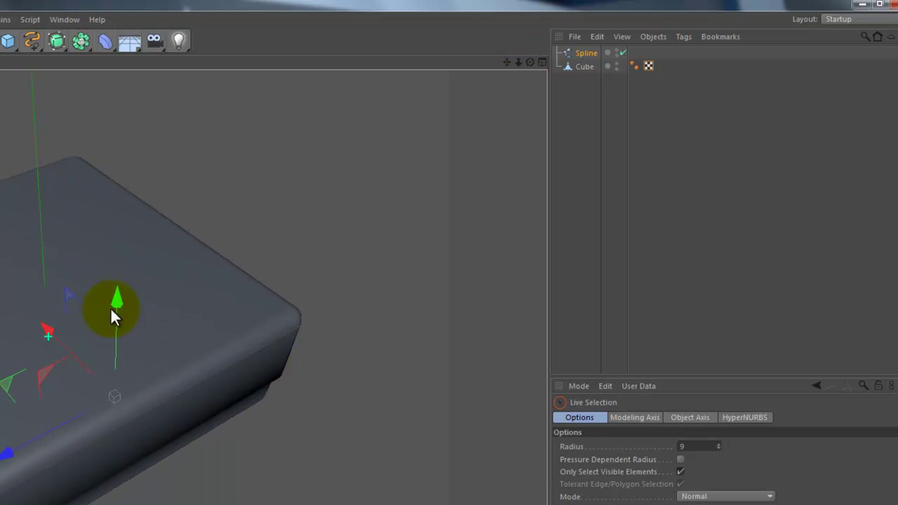
pyautogui.moveTo(59, 42)
pyautogui.mouseDown()
pyautogui.moveTo(104, 60)
pyautogui.moveTo(176, 60)
pyautogui.mouseUp()
pyautogui.moveTo(596, 65); pyautogui.dragTo(602, 55)
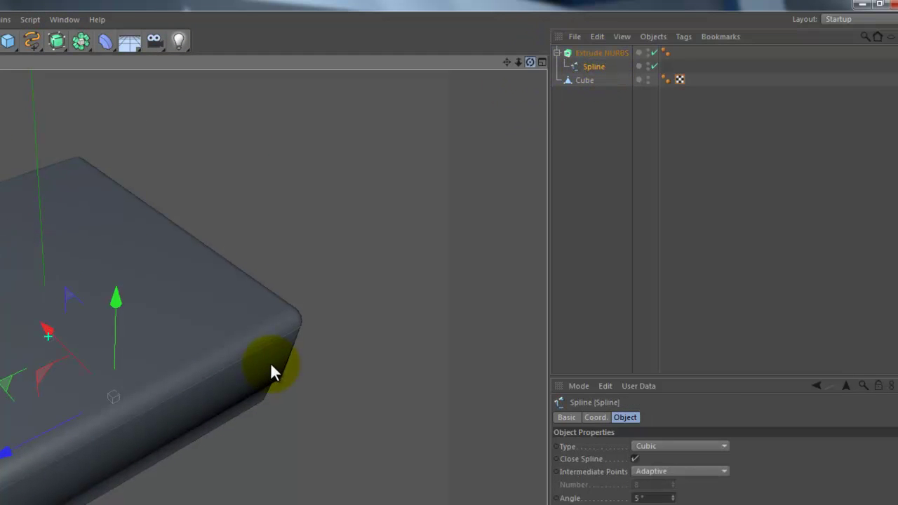
# Set the extrusion Movement to 0/30/0 cm and raise the ring above the box
pyautogui.moveTo(531, 64); pyautogui.dragTo(273, 362)
pyautogui.click(612, 53)
pyautogui.doubleClick(730, 446)
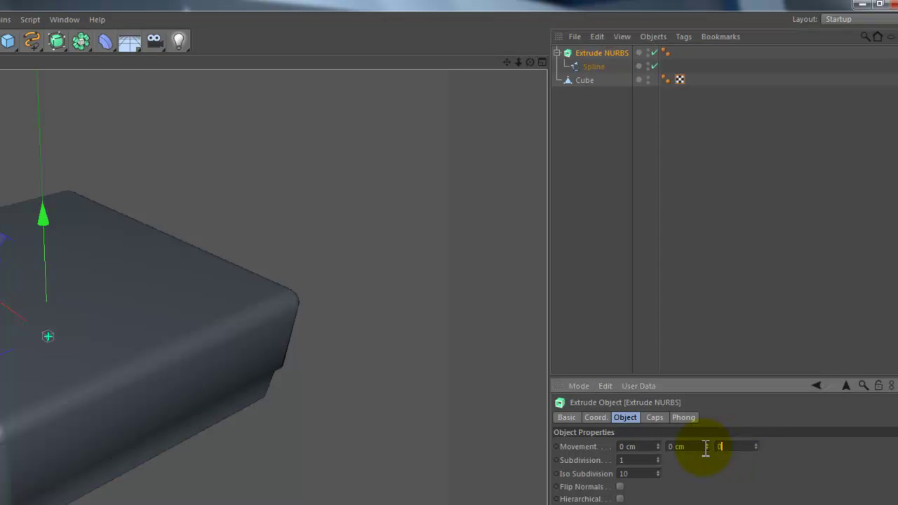
pyautogui.write('30')
pyautogui.press('Return')
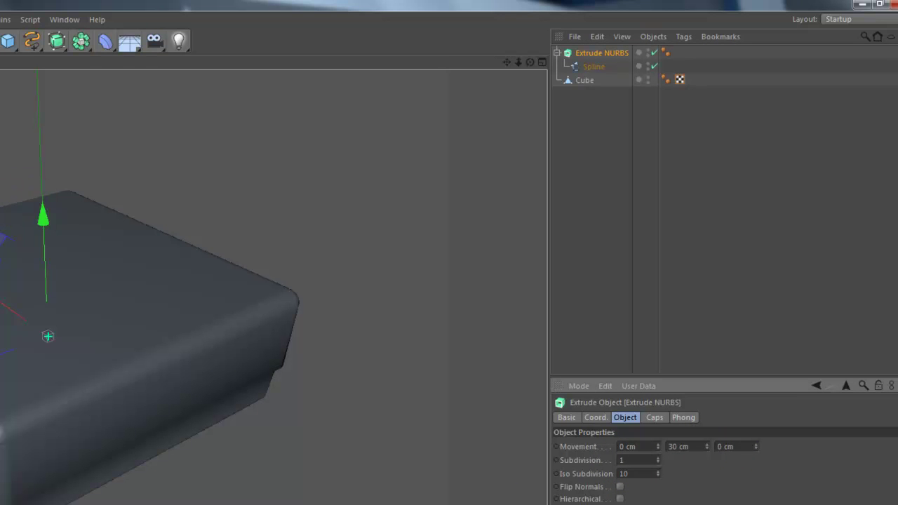
pyautogui.moveTo(43, 208)
pyautogui.mouseDown()
pyautogui.moveTo(42, 157)
pyautogui.moveTo(51, 184)
pyautogui.mouseUp()
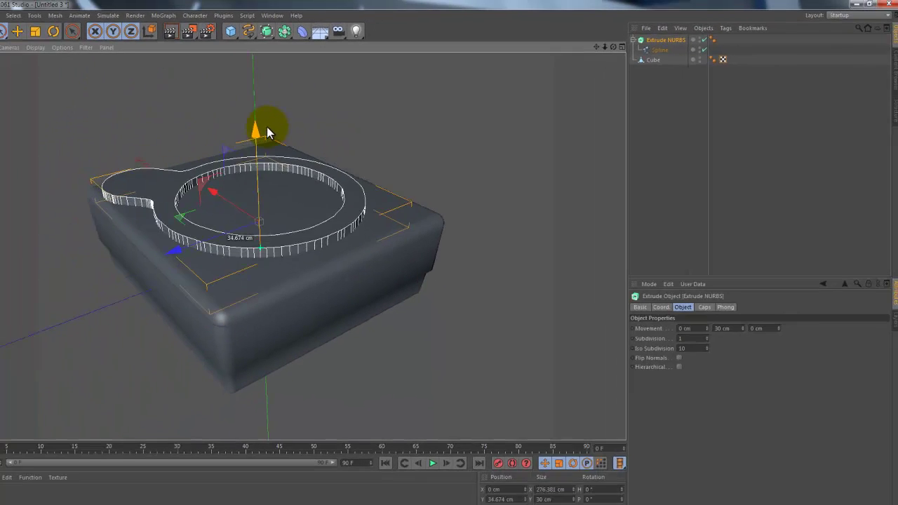
# Try a Fillet Cap on the ring extrusion's start, with the radius shrunk to 1 cm
pyautogui.scroll(2, 385, 202)
pyautogui.scroll(3, 382, 207)
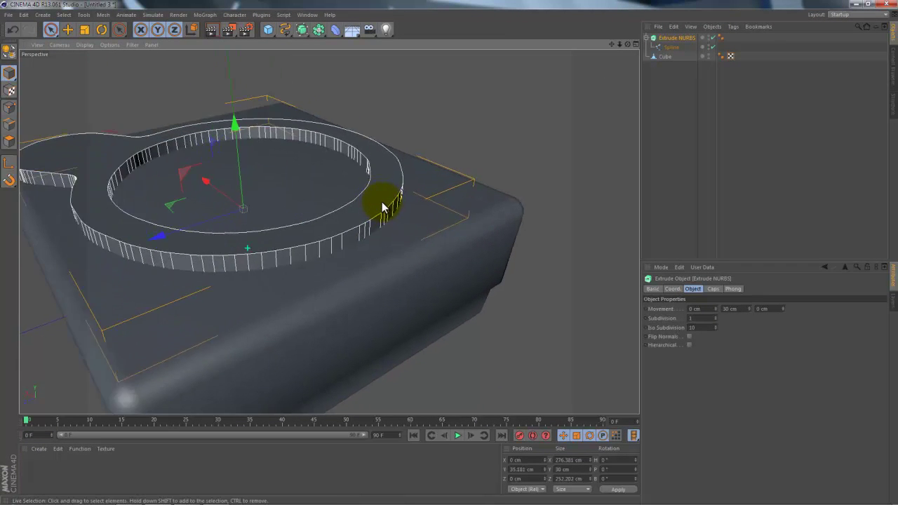
pyautogui.moveTo(613, 44)
pyautogui.mouseDown()
pyautogui.moveTo(455, 251)
pyautogui.moveTo(632, 119)
pyautogui.mouseUp()
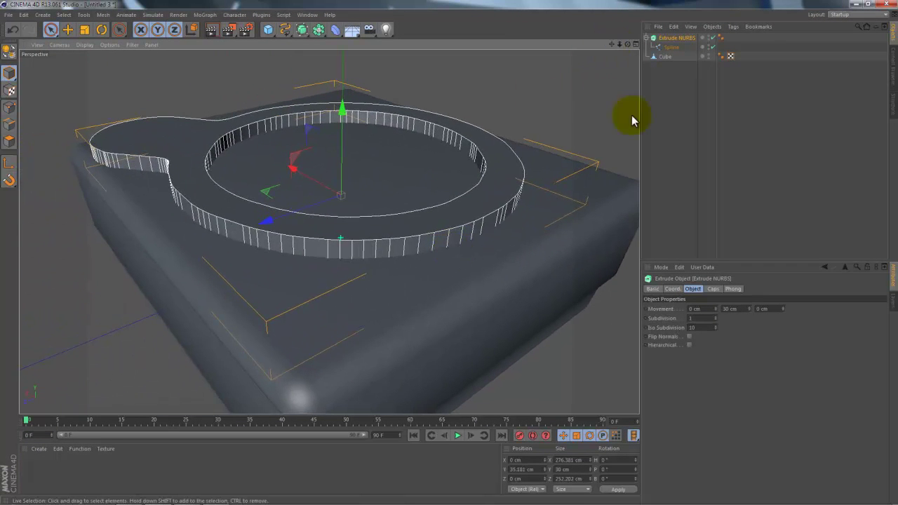
pyautogui.click(713, 288)
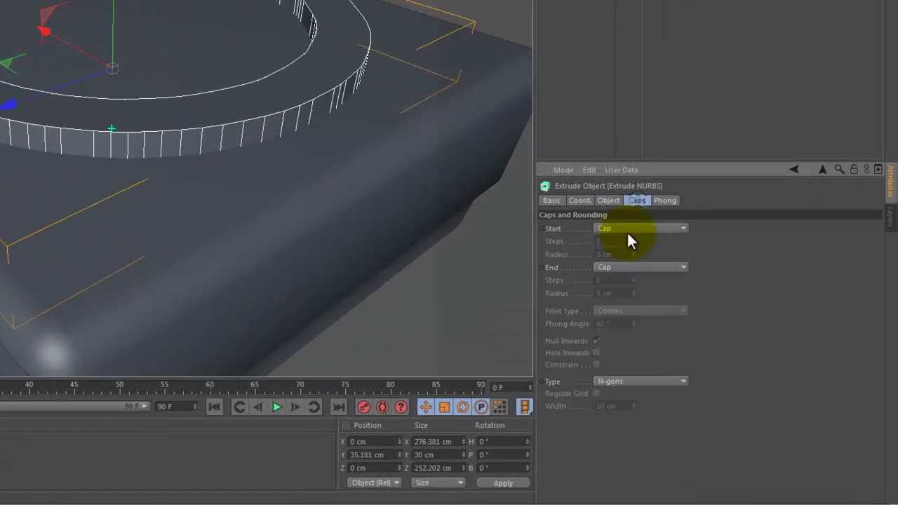
pyautogui.click(628, 235)
pyautogui.click(629, 281)
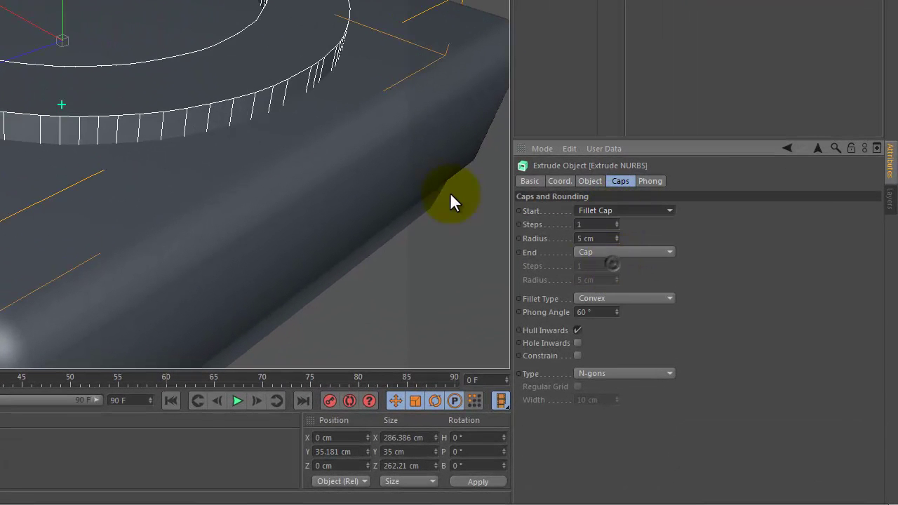
pyautogui.moveTo(617, 239)
pyautogui.moveTo(617, 238); pyautogui.dragTo(618, 239)
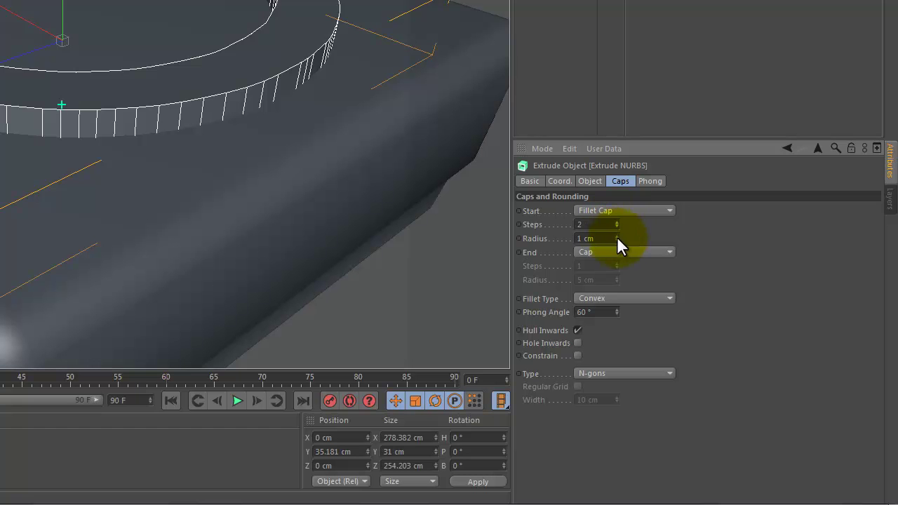
# Undo the fillet changes, set the Start cap to None, and select the extrusion
pyautogui.hotkey('ctrl', 'z')
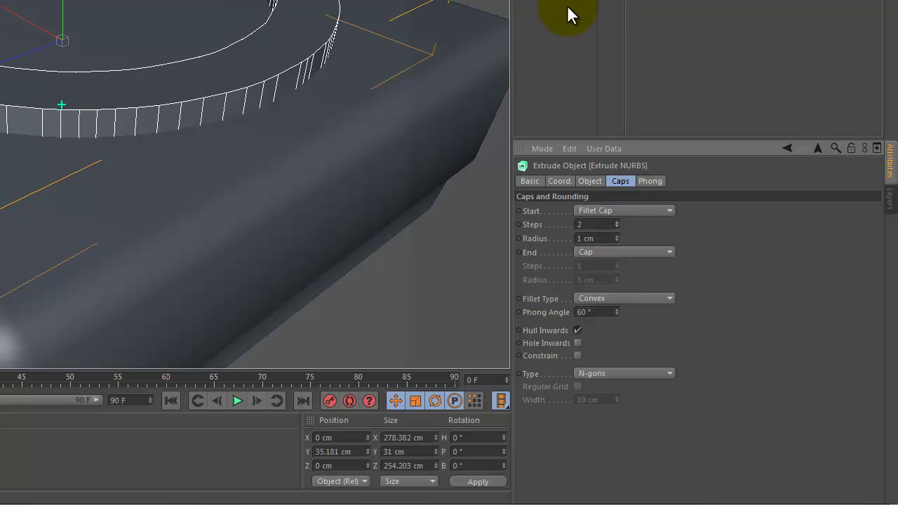
pyautogui.hotkey('ctrl', 'z')
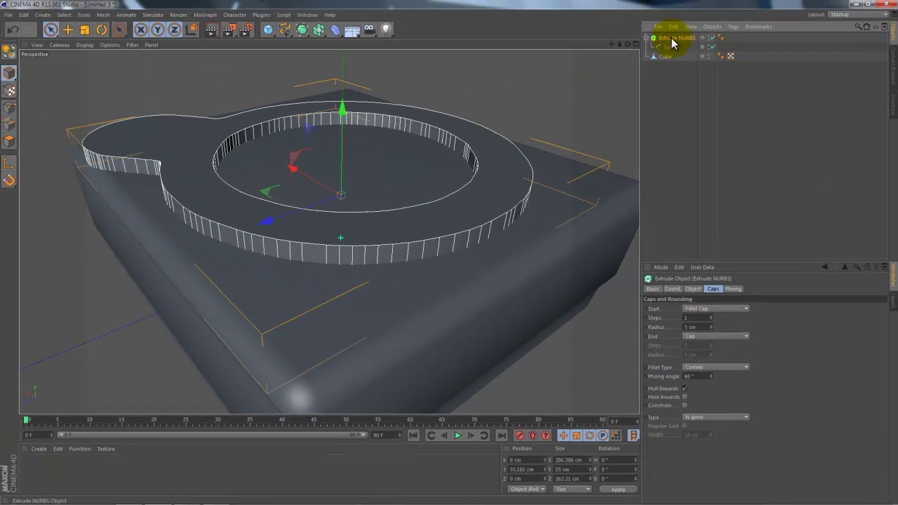
pyautogui.click(716, 309)
pyautogui.click(699, 318)
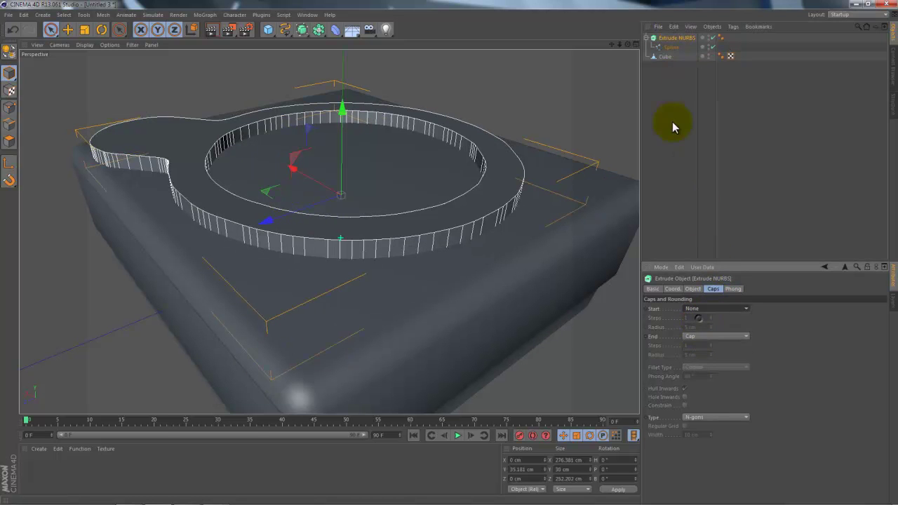
pyautogui.click(673, 38)
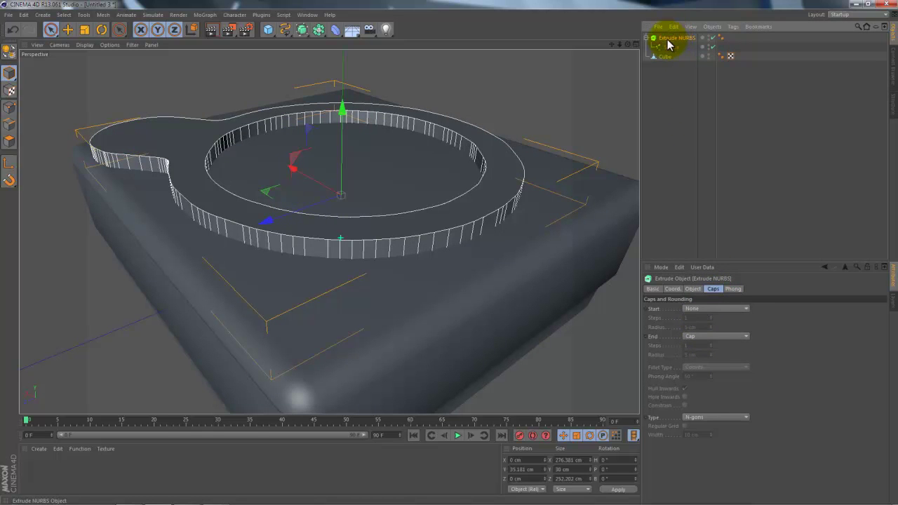
# Make the ring extrusion editable, switch to Polygon mode and use Live Selection
pyautogui.click(11, 53)
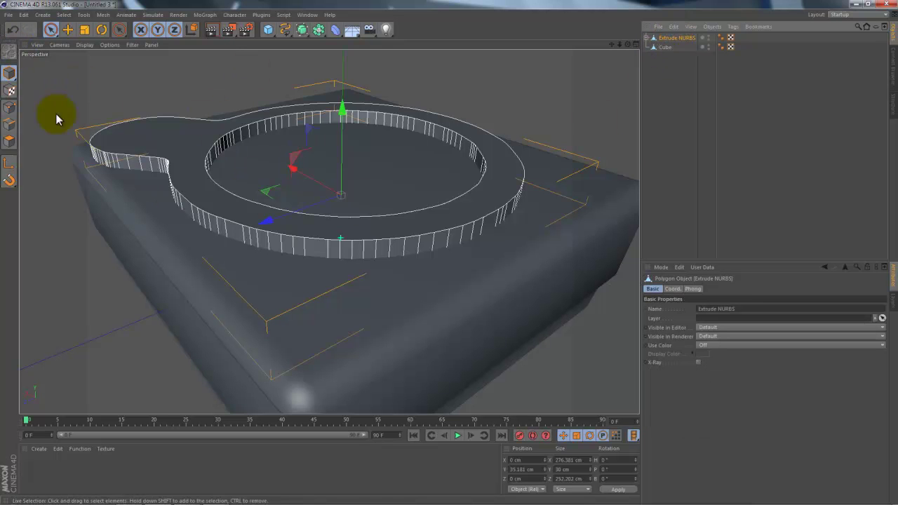
pyautogui.click(9, 124)
pyautogui.click(64, 15)
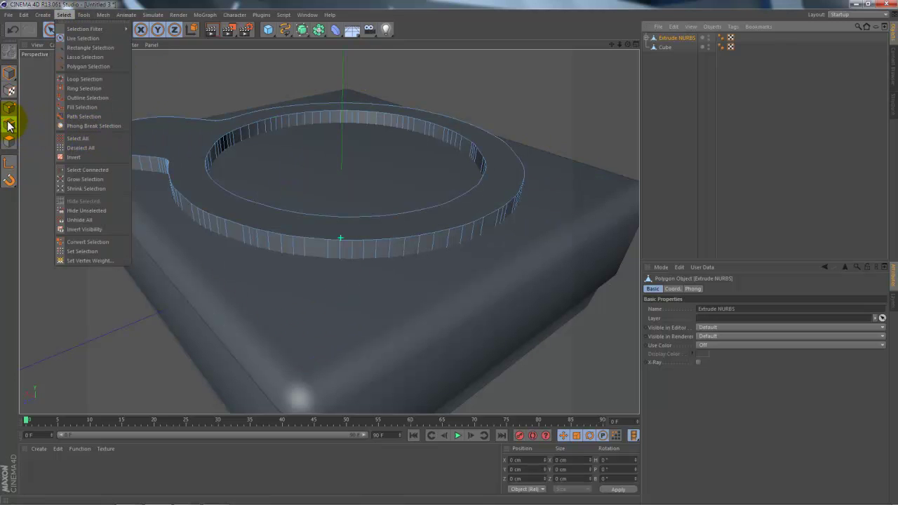
pyautogui.click(112, 153)
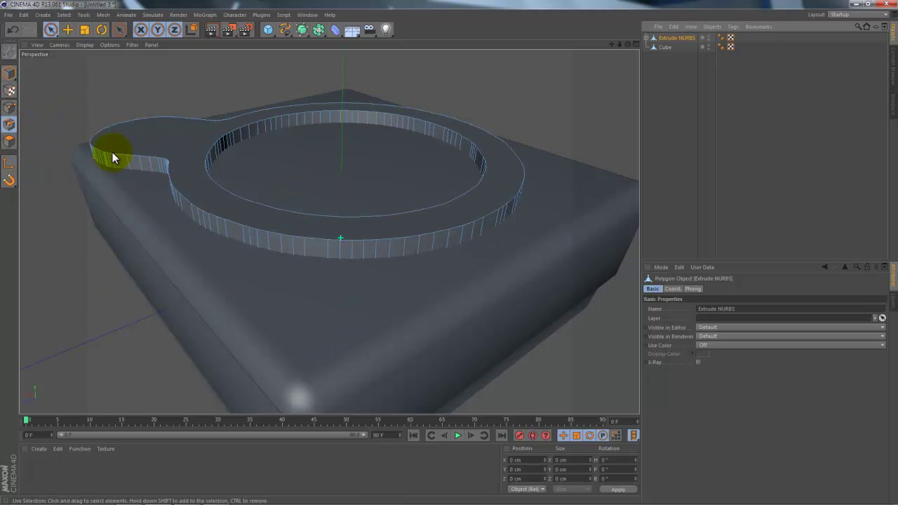
pyautogui.click(51, 30)
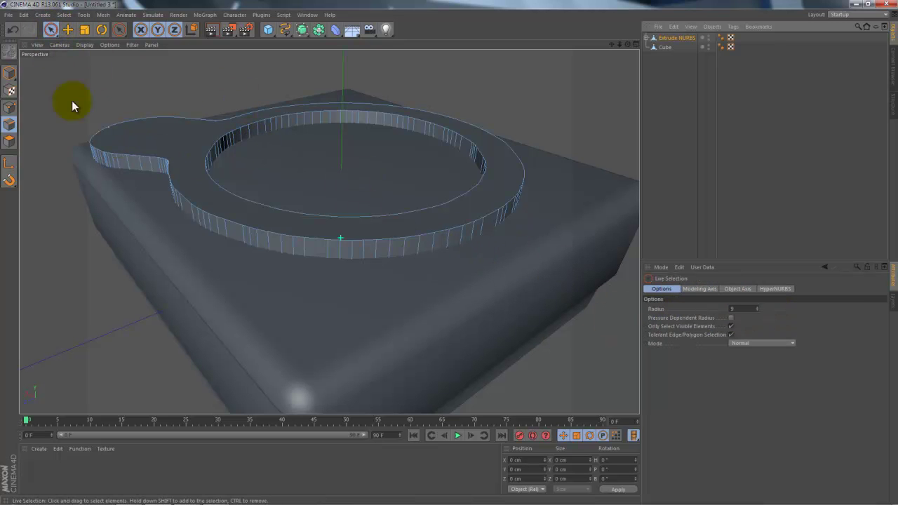
# Use Loop Selection to select the ring's outer and inner top edge loops
pyautogui.click(63, 15)
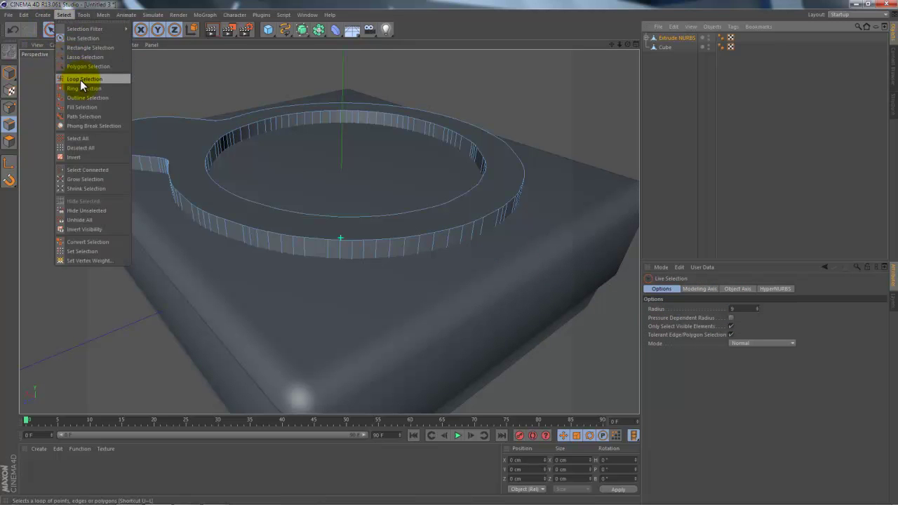
pyautogui.click(80, 80)
pyautogui.click(315, 238)
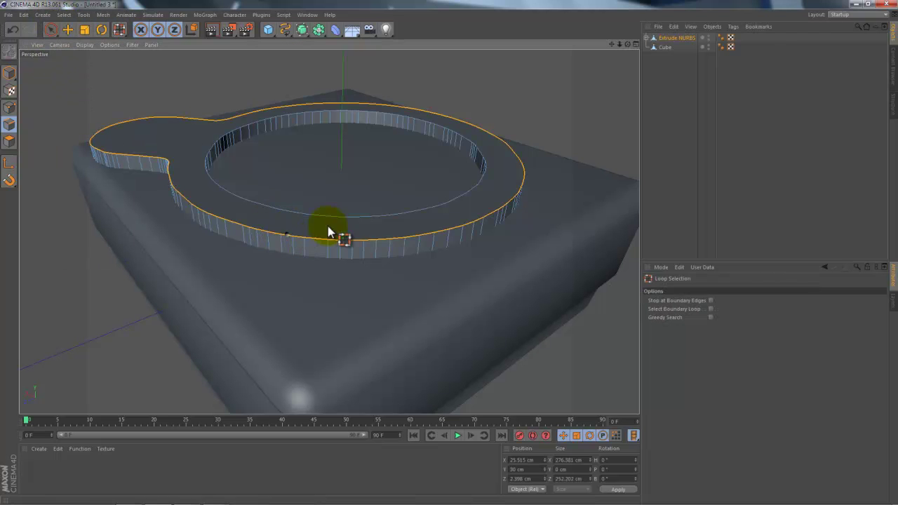
pyautogui.keyDown('alt'); pyautogui.moveTo(547, 161); pyautogui.dragTo(575, 114); pyautogui.keyUp('alt')
pyautogui.scroll(3, 505, 183)
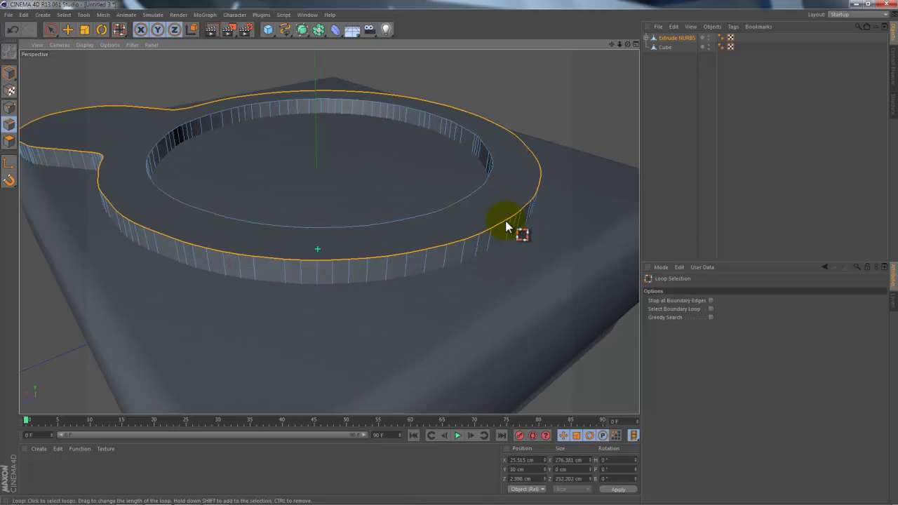
pyautogui.scroll(3, 540, 231)
pyautogui.scroll(1, 559, 230)
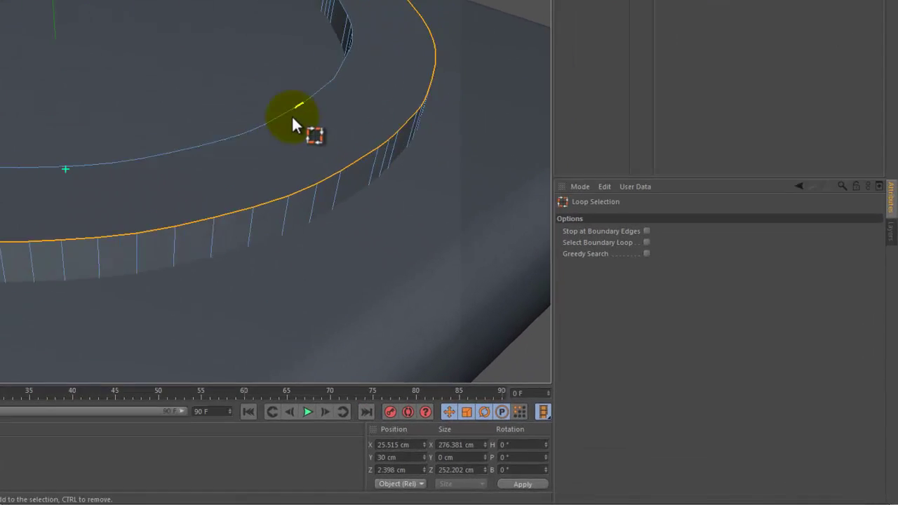
pyautogui.keyDown('shift'); pyautogui.click(203, 83); pyautogui.keyUp('shift')
# Bevel the selected top edge loops with Subdivision 3 and a 1.4 cm Inner Offset
pyautogui.rightClick(388, 132)
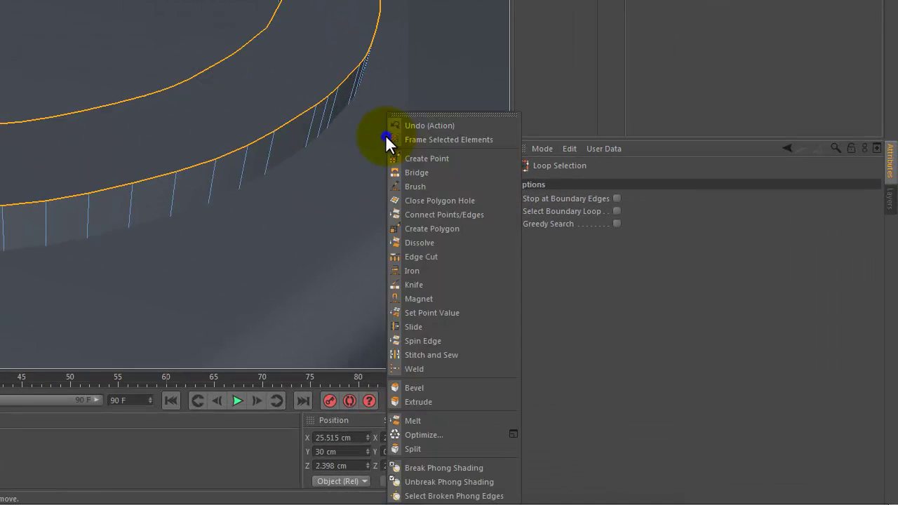
pyautogui.click(414, 388)
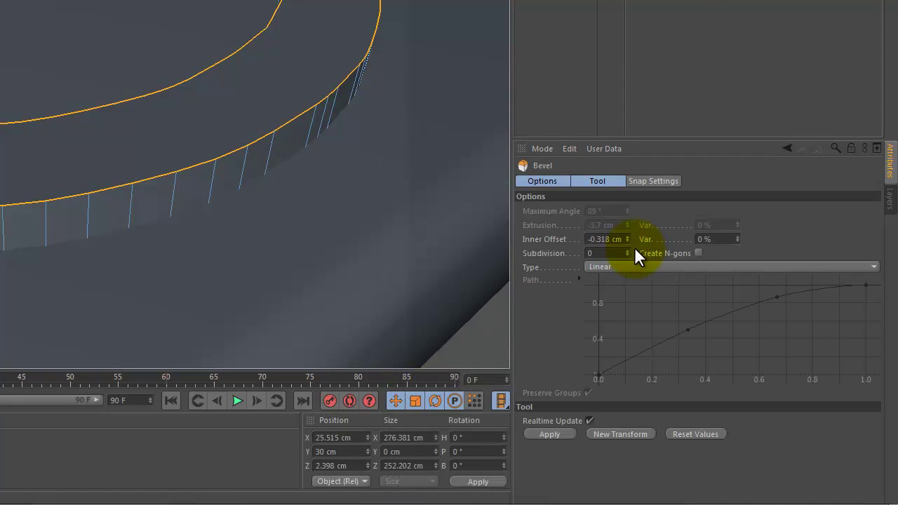
pyautogui.click(629, 250)
pyautogui.click(628, 249)
pyautogui.click(628, 250)
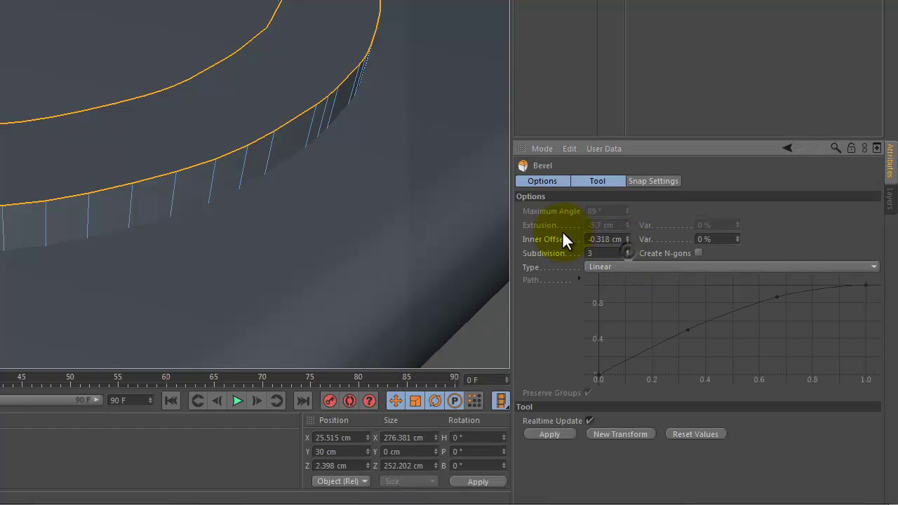
pyautogui.rightClick(369, 116)
pyautogui.click(405, 421)
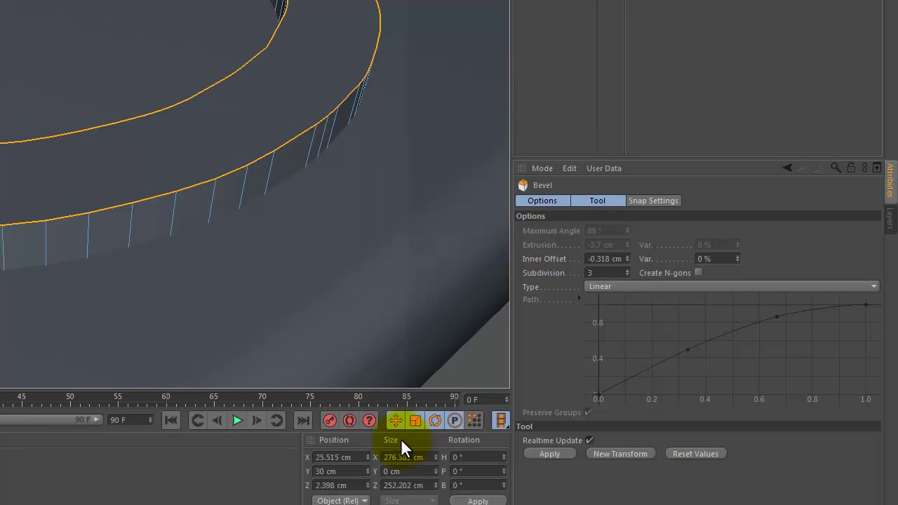
pyautogui.moveTo(187, 393)
pyautogui.mouseDown()
pyautogui.moveTo(227, 387)
pyautogui.moveTo(201, 395)
pyautogui.mouseUp()
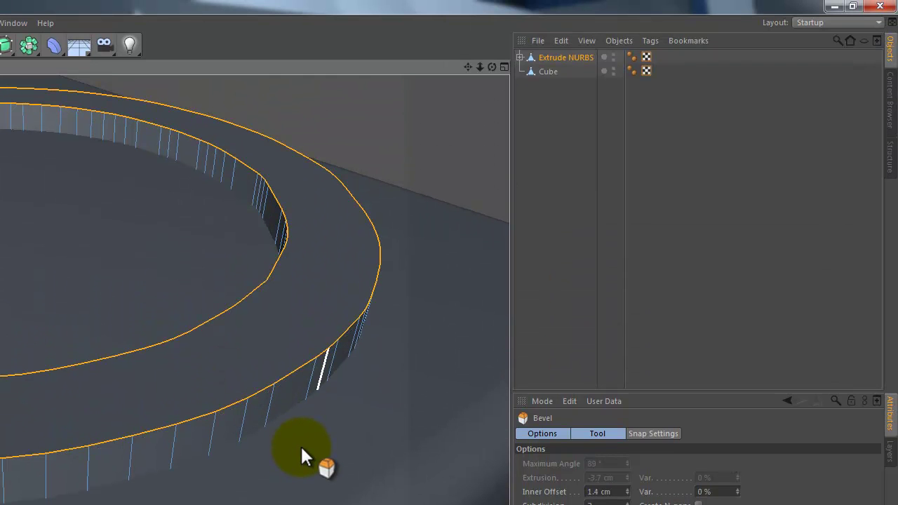
pyautogui.press('e')
# Clear the edge selection and select both Extrude NURBS and its Cap child
pyautogui.click(106, 116)
pyautogui.click(135, 191)
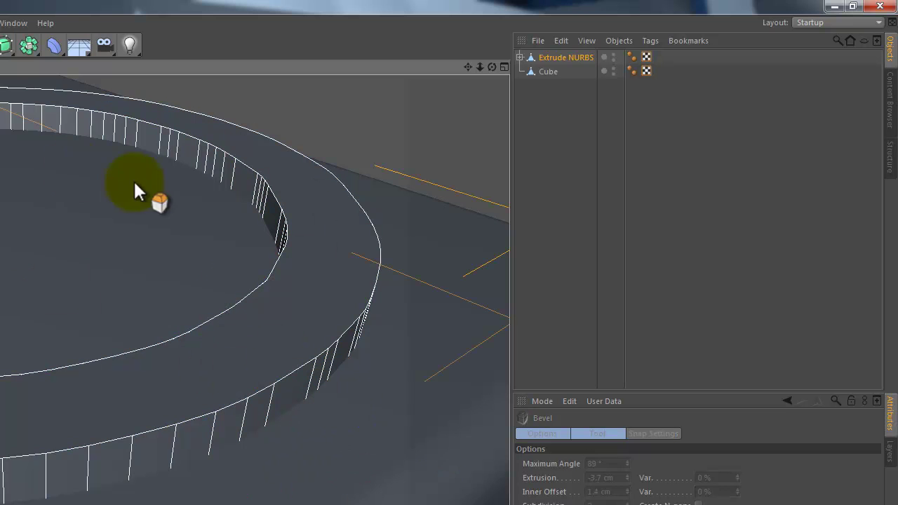
pyautogui.click(521, 57)
pyautogui.moveTo(582, 73); pyautogui.dragTo(547, 55)
# Merge the extrusion and its Cap into one object, Extrude NURBS.1
pyautogui.rightClick(547, 55)
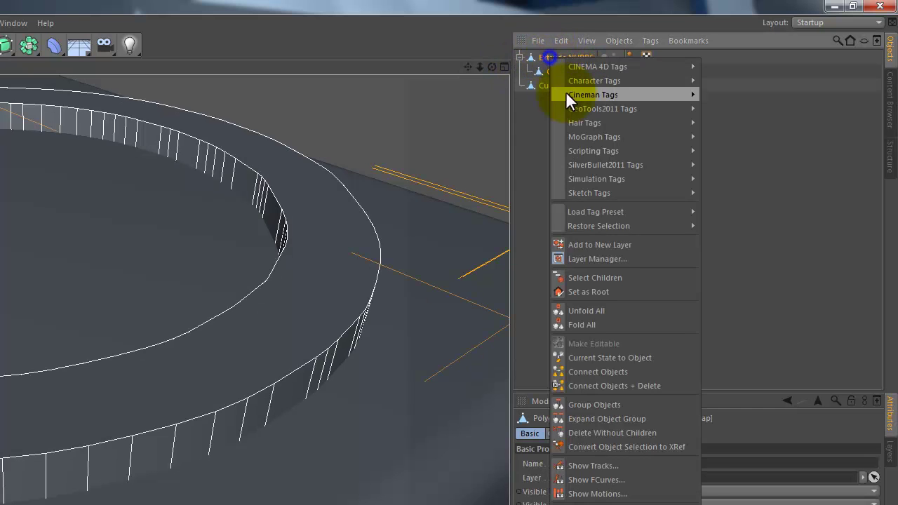
pyautogui.click(584, 385)
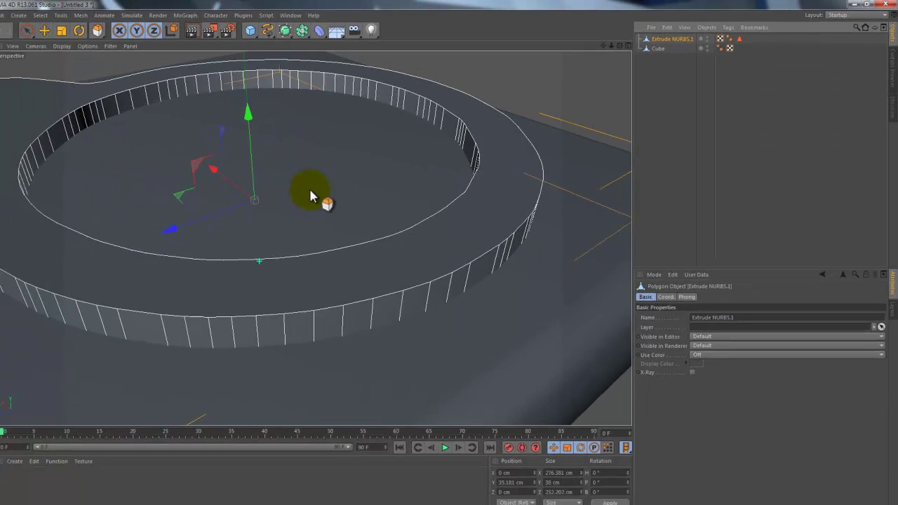
pyautogui.rightClick(344, 193)
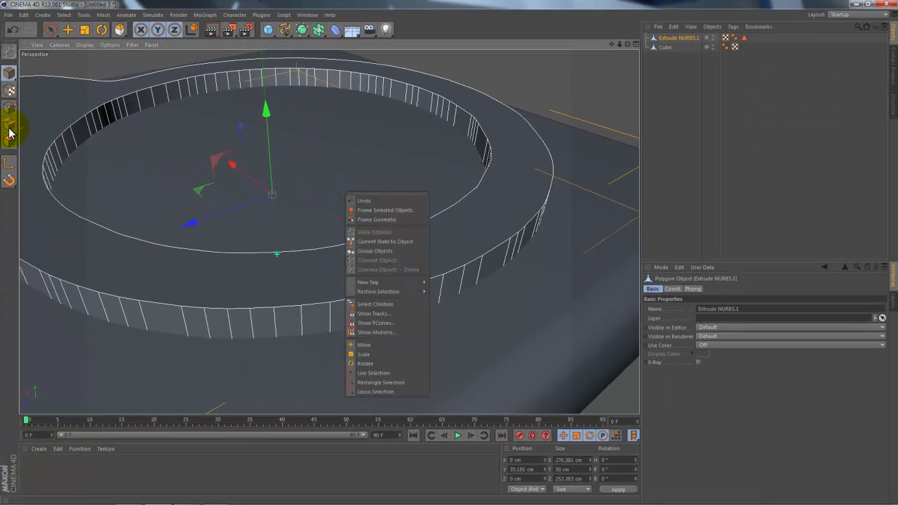
pyautogui.click(9, 126)
# Switch to Edges mode, activate Bevel, and choose Loop Selection
pyautogui.click(10, 125)
pyautogui.rightClick(352, 170)
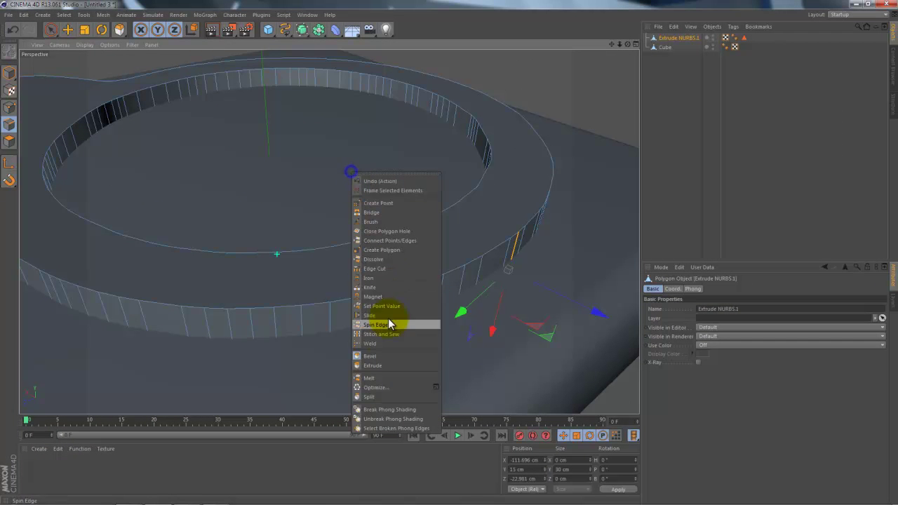
pyautogui.click(372, 356)
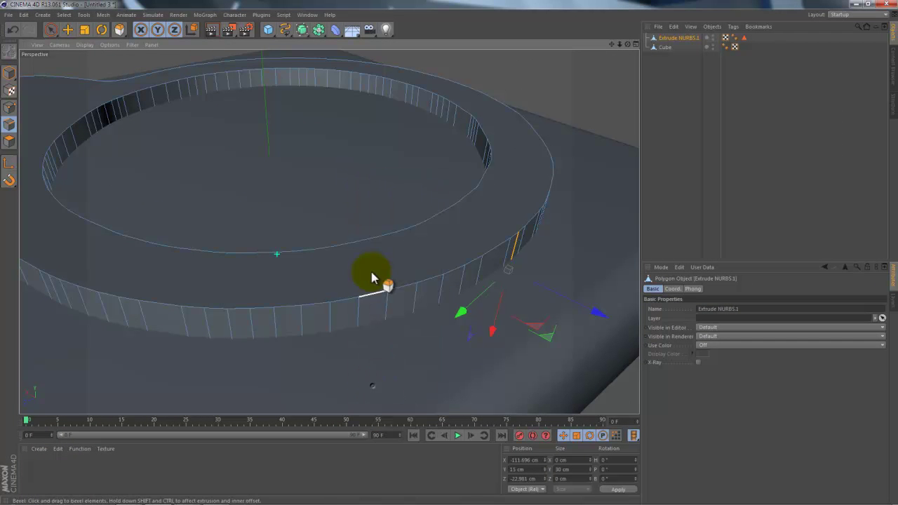
pyautogui.click(64, 14)
pyautogui.click(84, 69)
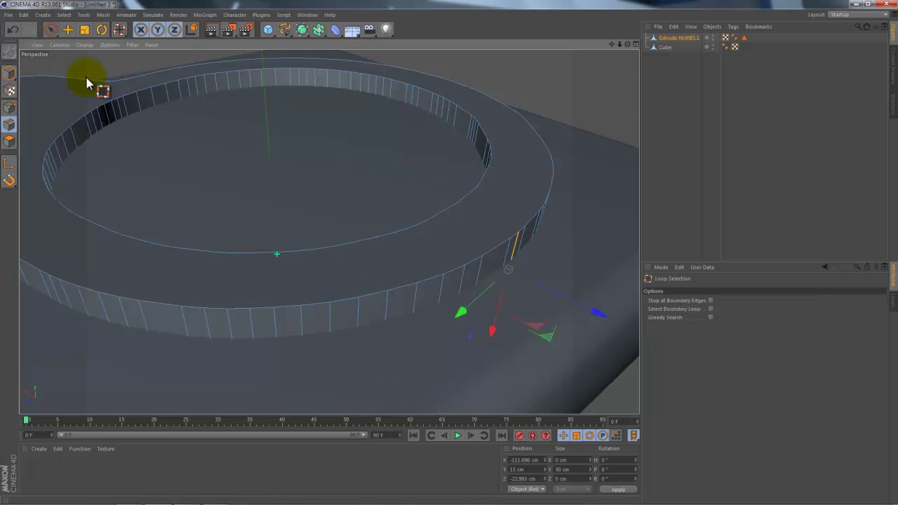
# Bevel the ring's inner and outer top edge loops with Create N-gons enabled
pyautogui.click(122, 87)
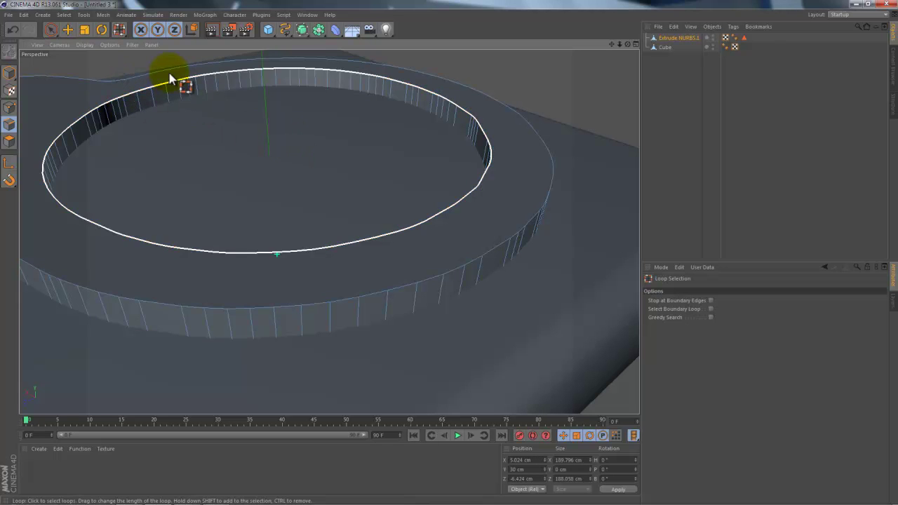
pyautogui.keyDown('shift'); pyautogui.click(358, 293); pyautogui.keyUp('shift')
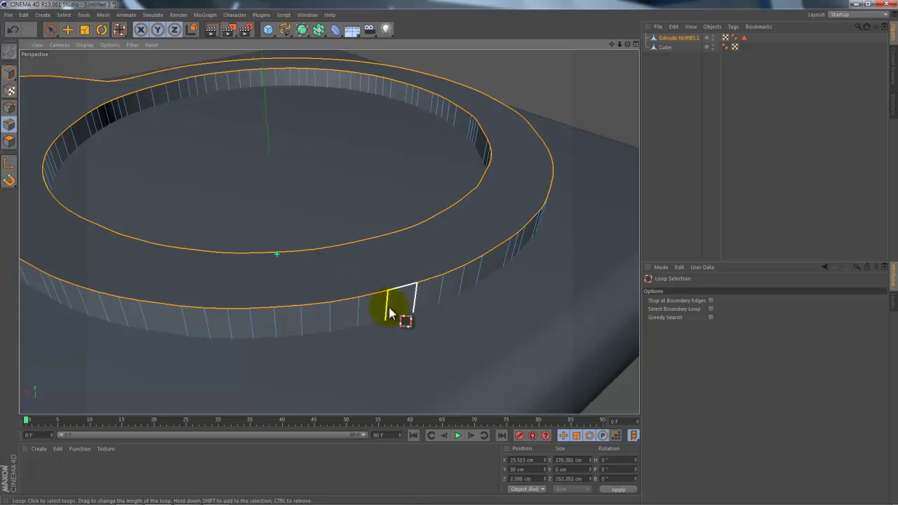
pyautogui.scroll(2, 373, 281)
pyautogui.rightClick(374, 252)
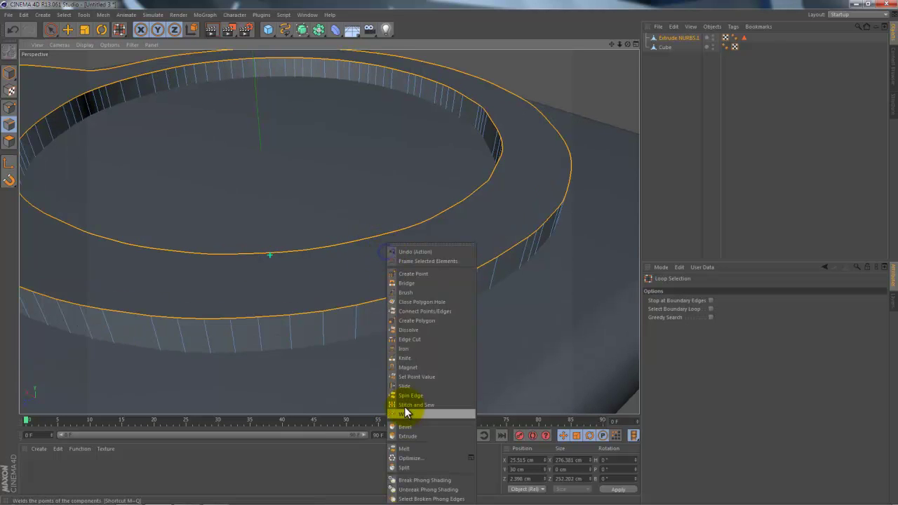
pyautogui.click(403, 428)
pyautogui.moveTo(451, 253); pyautogui.dragTo(448, 250)
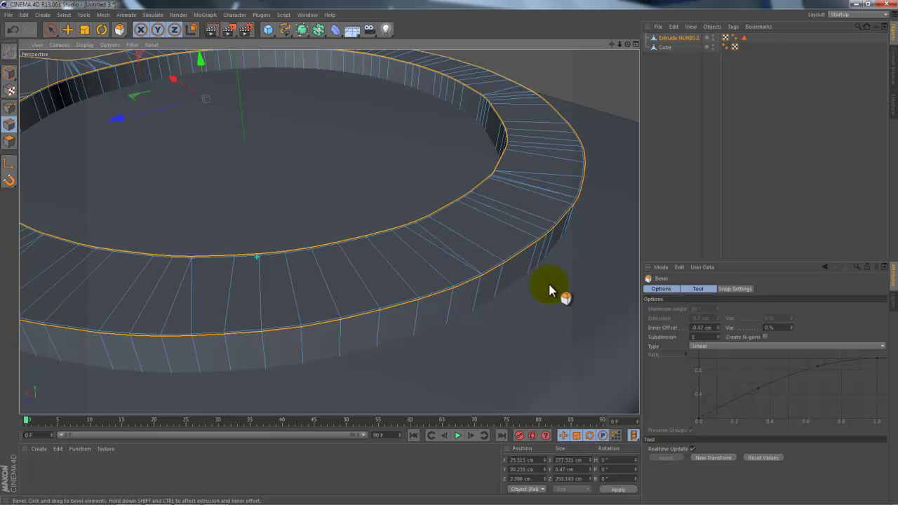
pyautogui.click(766, 337)
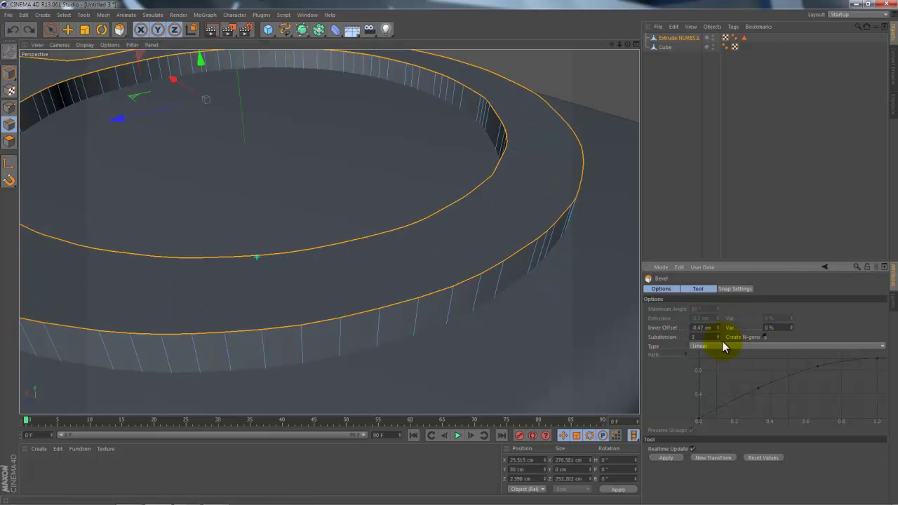
pyautogui.moveTo(474, 293)
pyautogui.keyDown('alt'); pyautogui.mouseDown()
pyautogui.moveTo(534, 294)
pyautogui.moveTo(545, 283)
pyautogui.moveTo(556, 298)
pyautogui.moveTo(553, 264)
pyautogui.moveTo(448, 255)
pyautogui.mouseUp(); pyautogui.keyUp('alt')
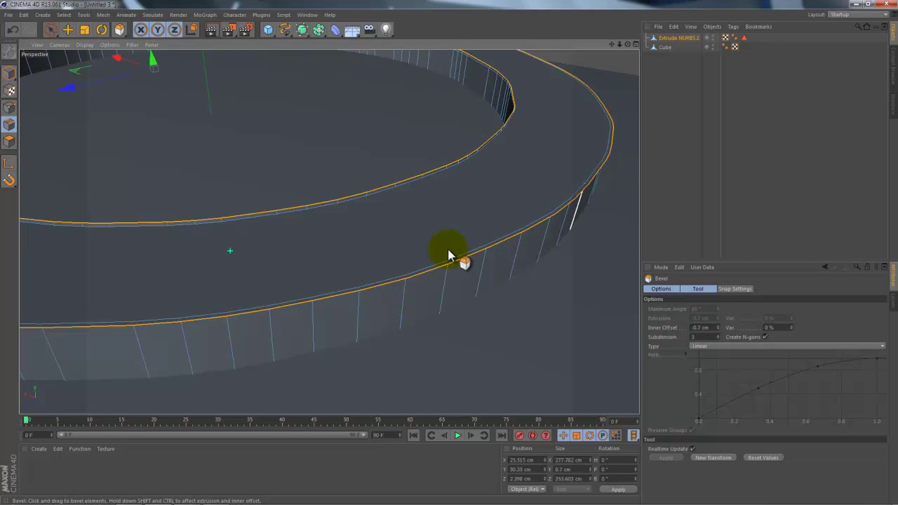
# Run Optimize on the ring plate's mesh and orbit around the whole model
pyautogui.click(548, 293)
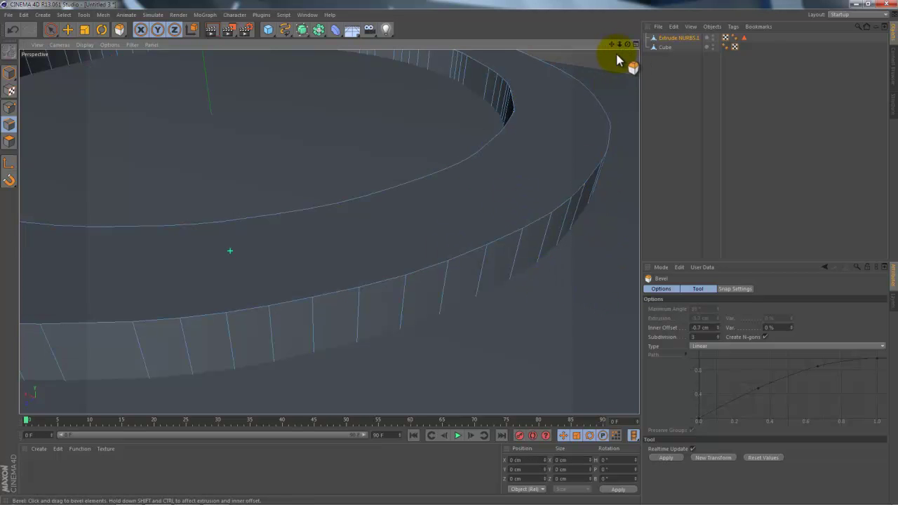
pyautogui.scroll(-5, 627, 54)
pyautogui.scroll(-5, 449, 256)
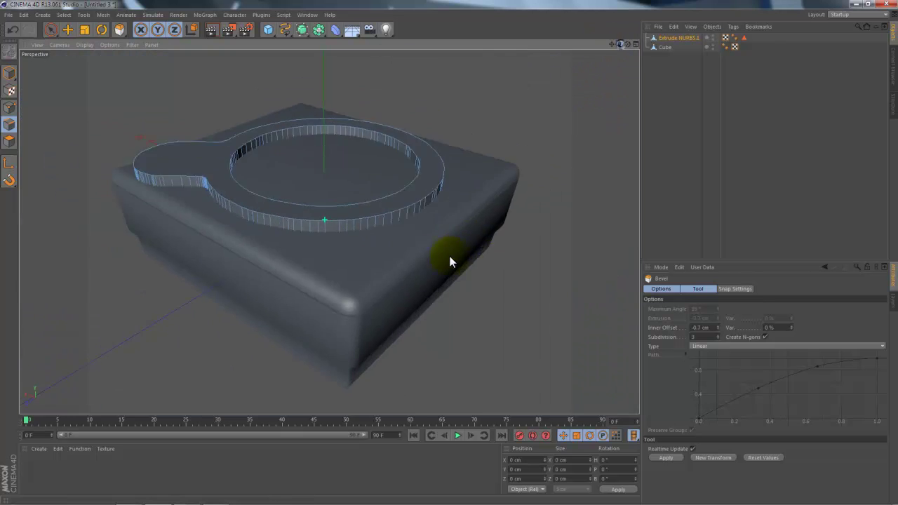
pyautogui.scroll(-2, 449, 255)
pyautogui.rightClick(424, 123)
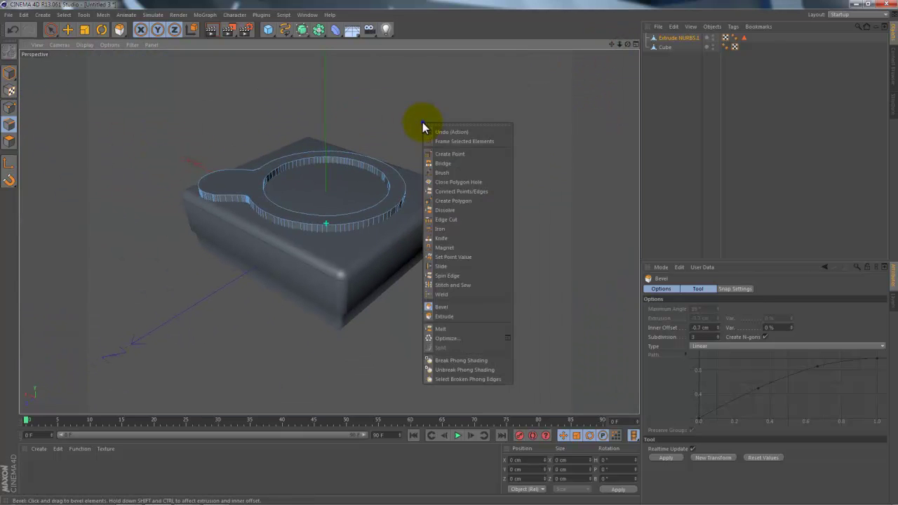
pyautogui.click(444, 338)
pyautogui.keyDown('alt'); pyautogui.moveTo(373, 223); pyautogui.dragTo(366, 203); pyautogui.keyUp('alt')
pyautogui.scroll(3, 129, 64)
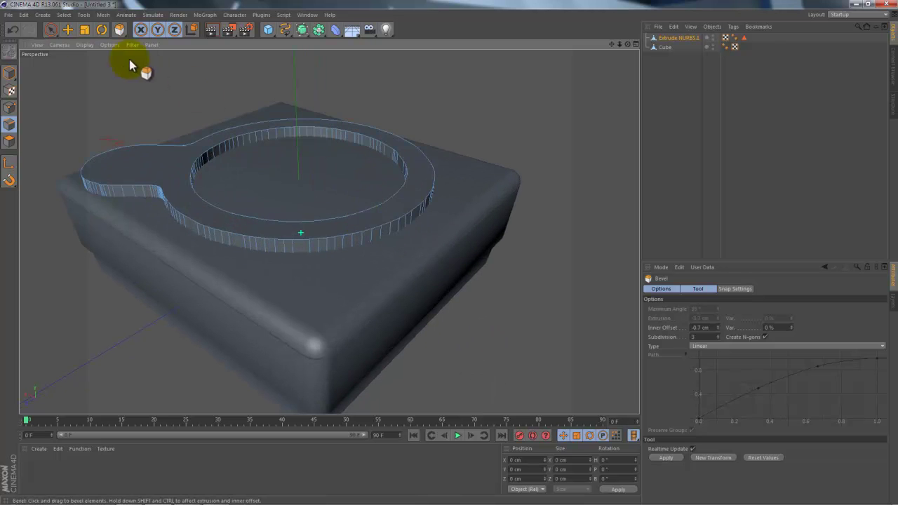
pyautogui.click(51, 29)
pyautogui.click(64, 14)
# Loop-select the ring's inner top edge, trial a bevel on it, then undo
pyautogui.click(85, 78)
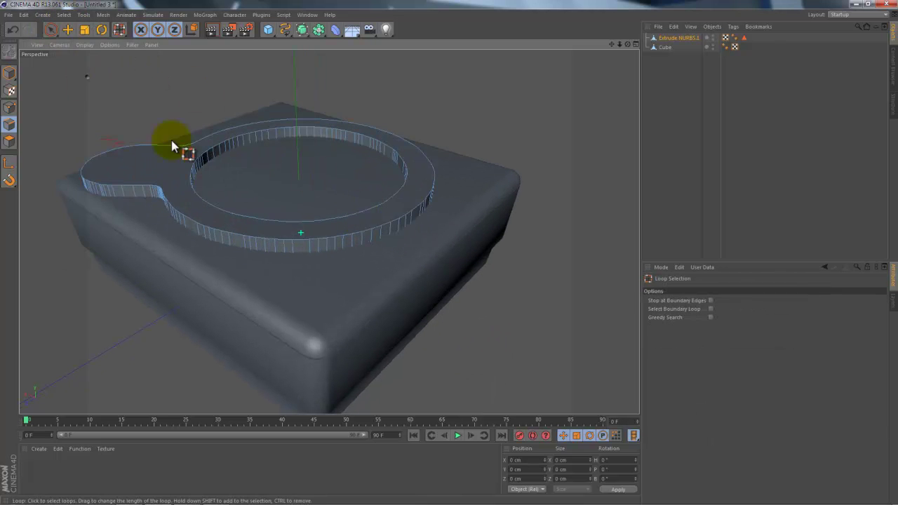
pyautogui.keyDown('alt'); pyautogui.moveTo(170, 145); pyautogui.dragTo(230, 147); pyautogui.keyUp('alt')
pyautogui.click(225, 139)
pyautogui.keyDown('alt'); pyautogui.moveTo(271, 171); pyautogui.dragTo(379, 209, button='right'); pyautogui.keyUp('alt')
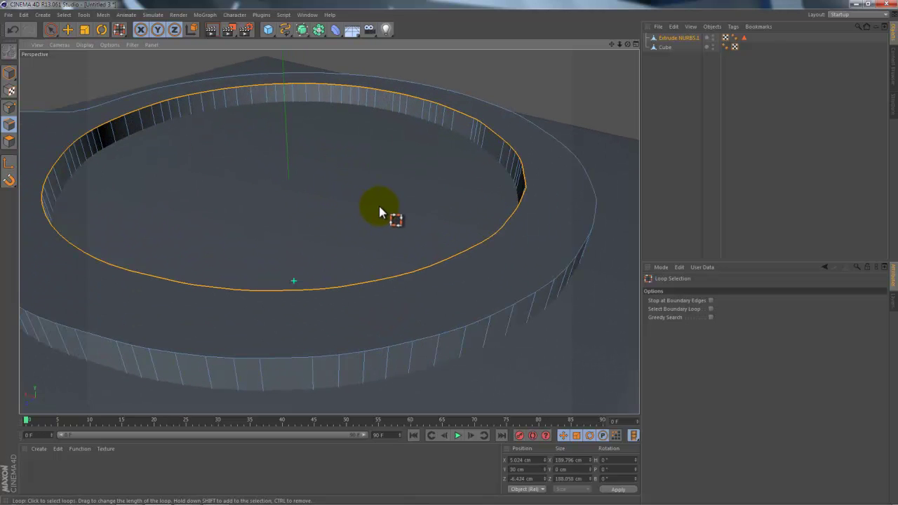
pyautogui.rightClick(381, 206)
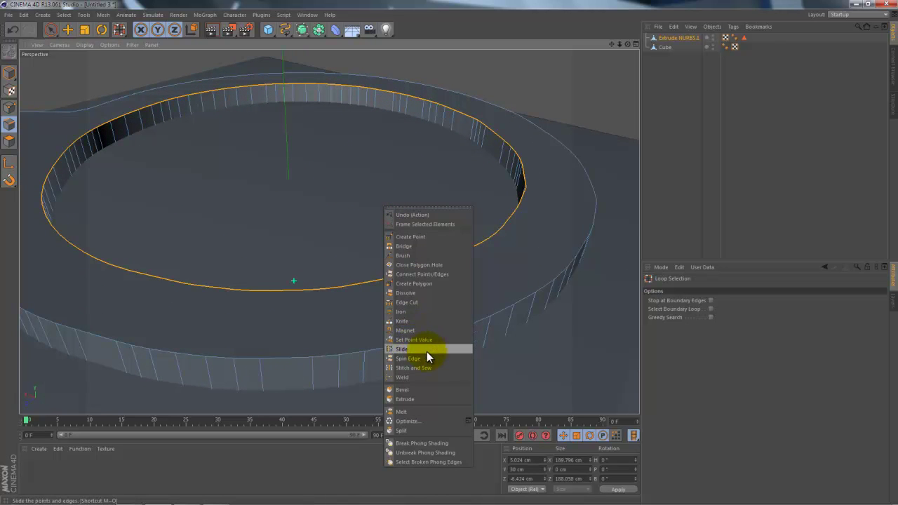
pyautogui.click(423, 388)
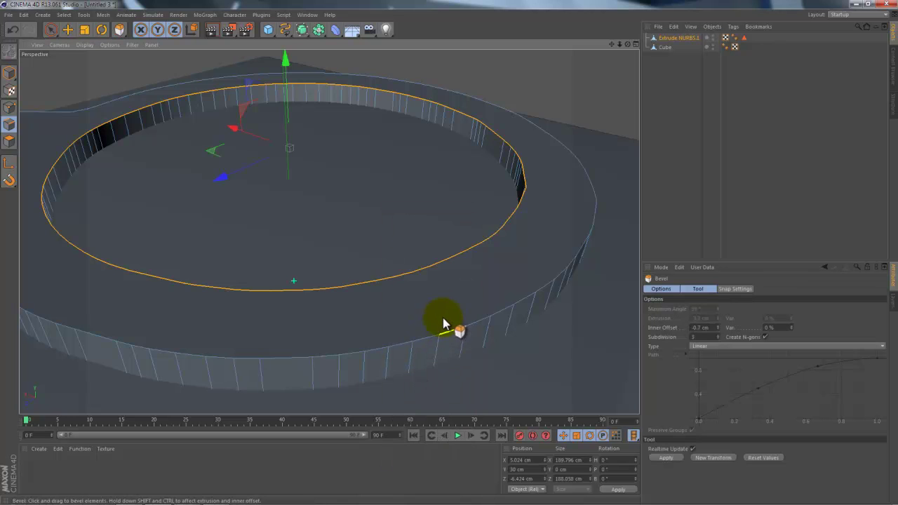
pyautogui.moveTo(412, 249); pyautogui.dragTo(451, 259)
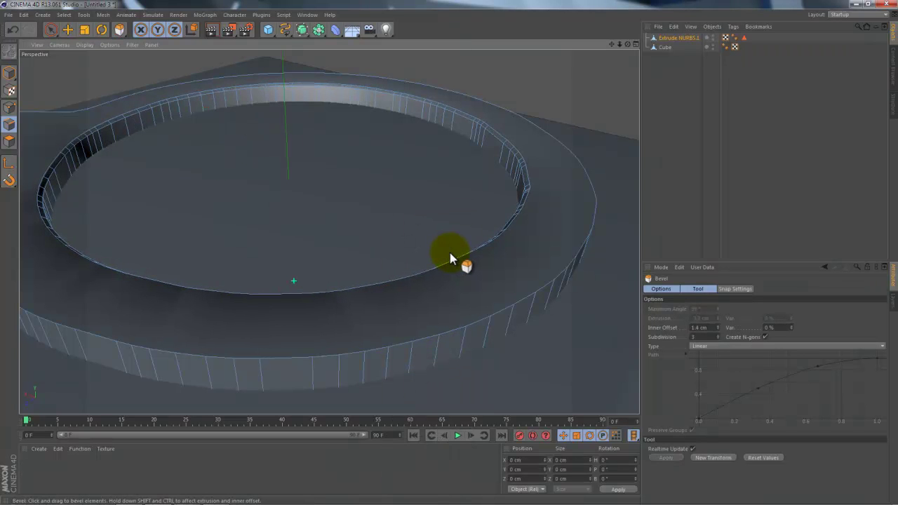
pyautogui.hotkey('ctrl', 'z')
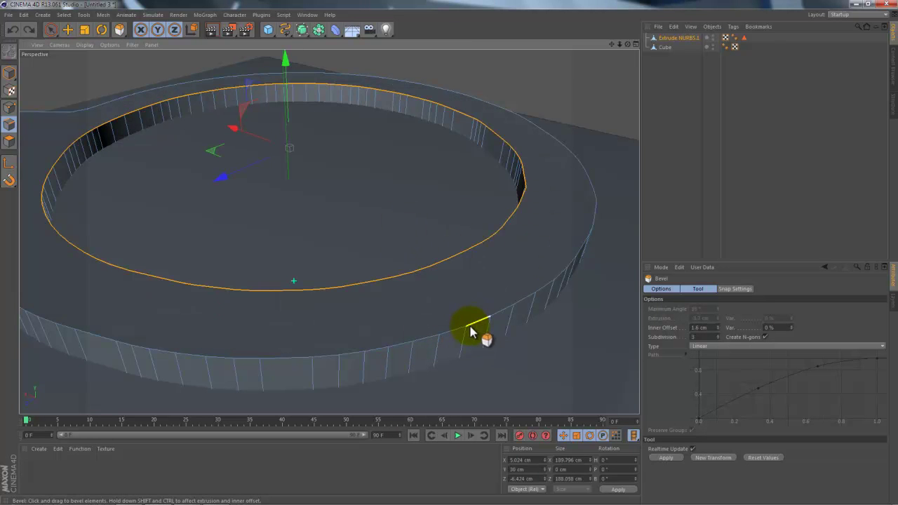
# Add the outer top edge loop and start a Bevel with Convex shape
pyautogui.click(64, 14)
pyautogui.click(80, 76)
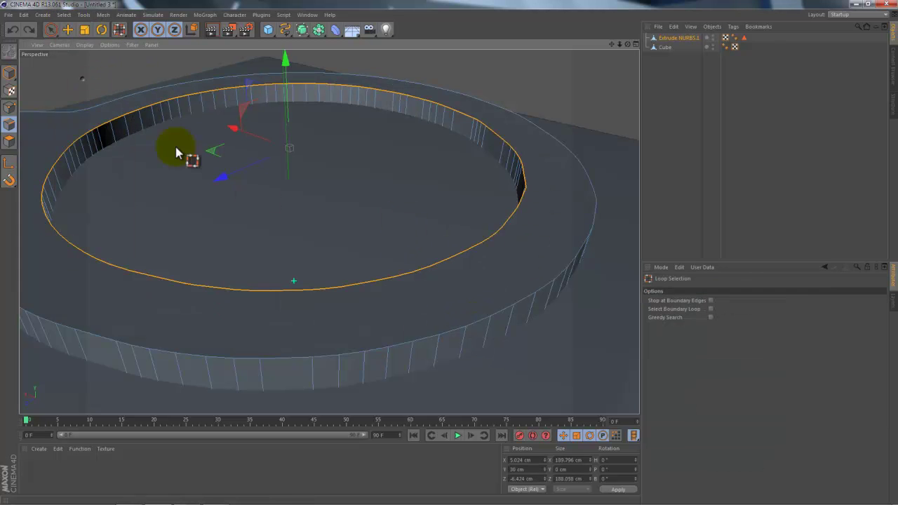
pyautogui.keyDown('shift'); pyautogui.click(410, 354); pyautogui.keyUp('shift')
pyautogui.scroll(2, 525, 281)
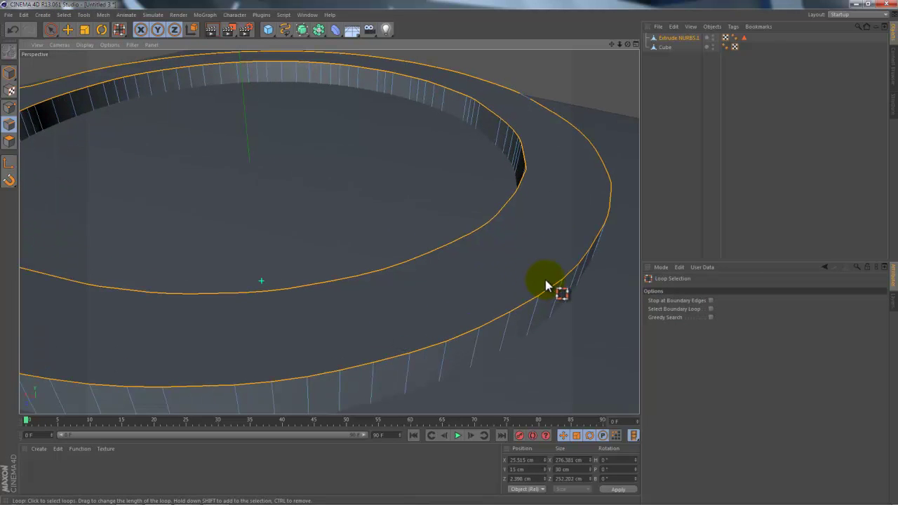
pyautogui.rightClick(437, 165)
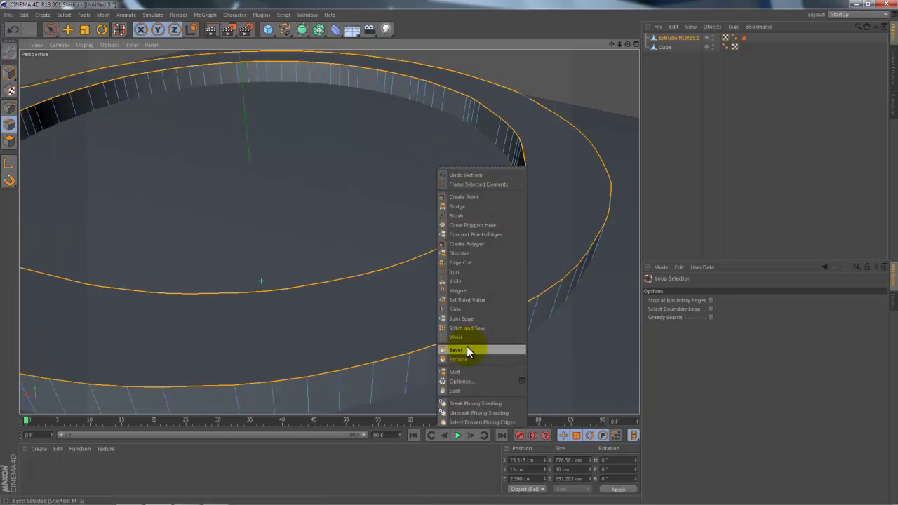
pyautogui.click(467, 346)
pyautogui.click(708, 346)
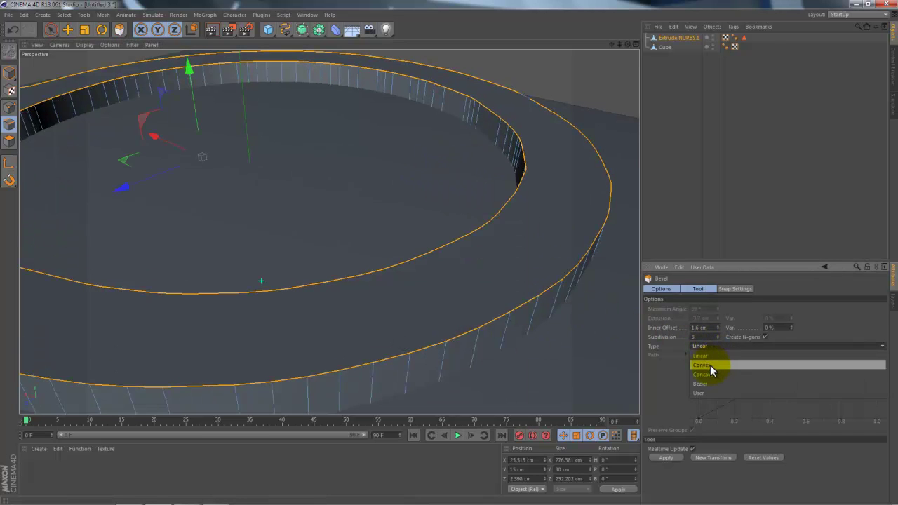
pyautogui.click(710, 365)
pyautogui.keyDown('alt'); pyautogui.moveTo(523, 229); pyautogui.dragTo(622, 82); pyautogui.keyUp('alt')
pyautogui.moveTo(621, 43); pyautogui.dragTo(450, 252)
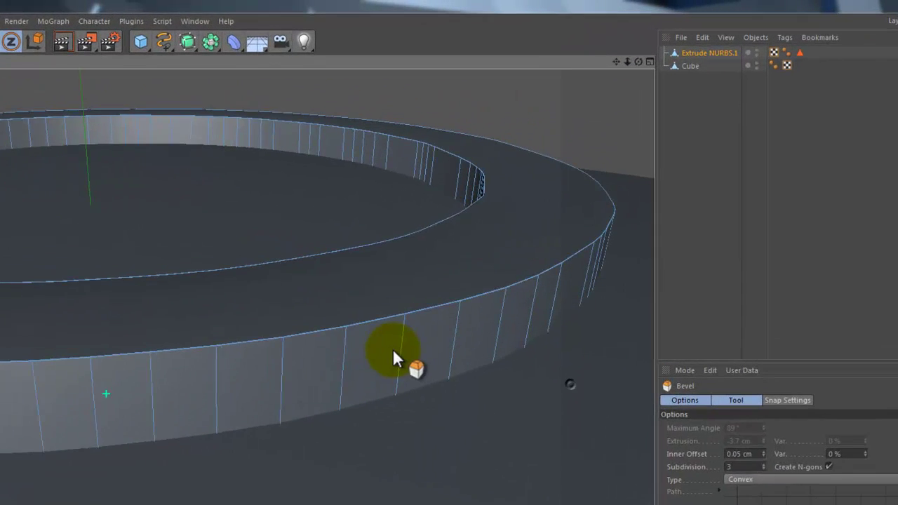
# Set the bevel width to about 0.8 cm with N-gons off, then inspect the shaded model
pyautogui.moveTo(381, 371); pyautogui.dragTo(379, 371)
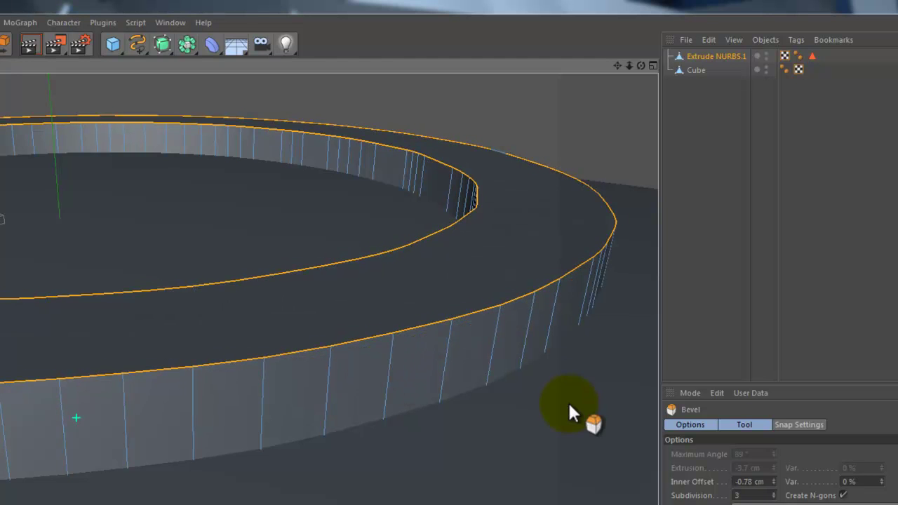
pyautogui.click(843, 496)
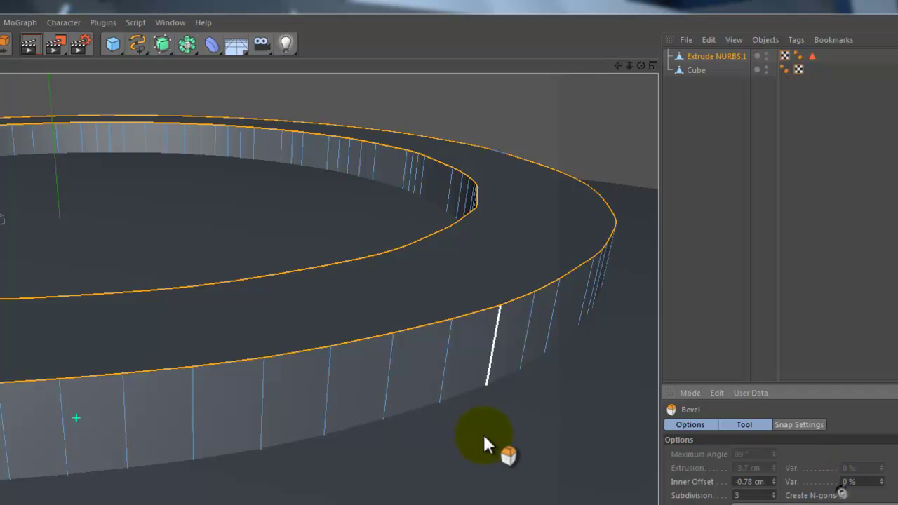
pyautogui.moveTo(380, 369); pyautogui.dragTo(379, 369)
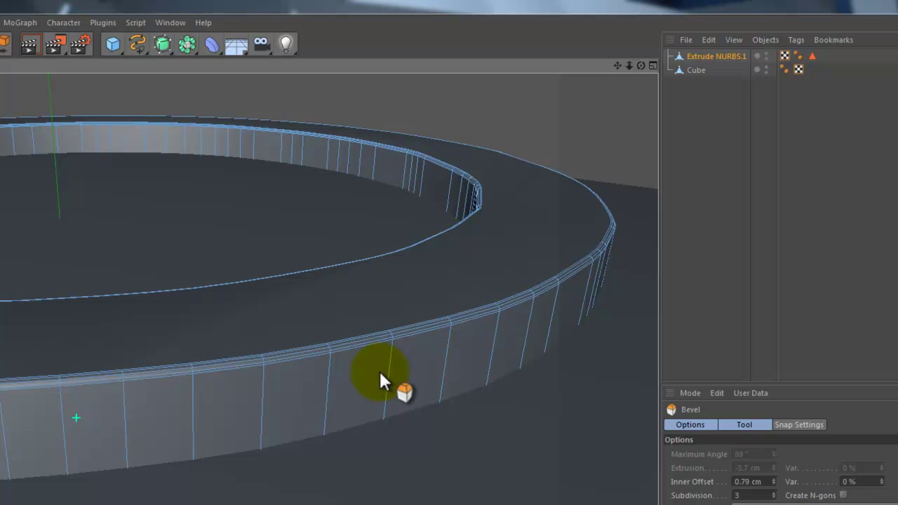
pyautogui.moveTo(379, 369); pyautogui.dragTo(379, 369)
pyautogui.click(709, 222)
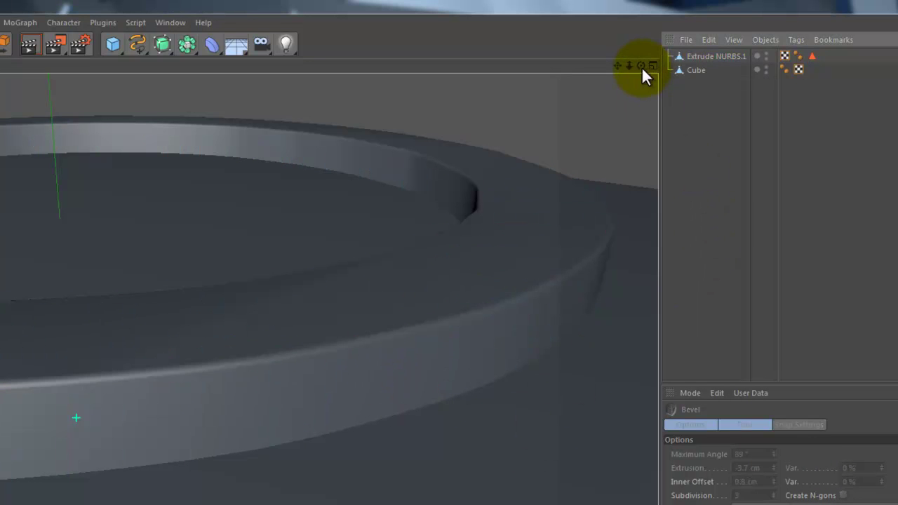
pyautogui.moveTo(630, 64); pyautogui.dragTo(379, 373)
pyautogui.moveTo(641, 66); pyautogui.dragTo(500, 185)
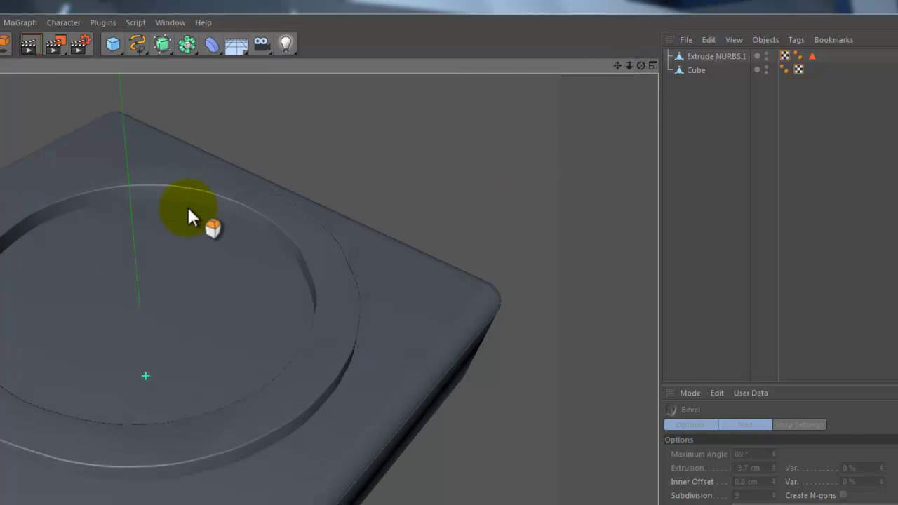
pyautogui.moveTo(66, 46); pyautogui.dragTo(102, 65)
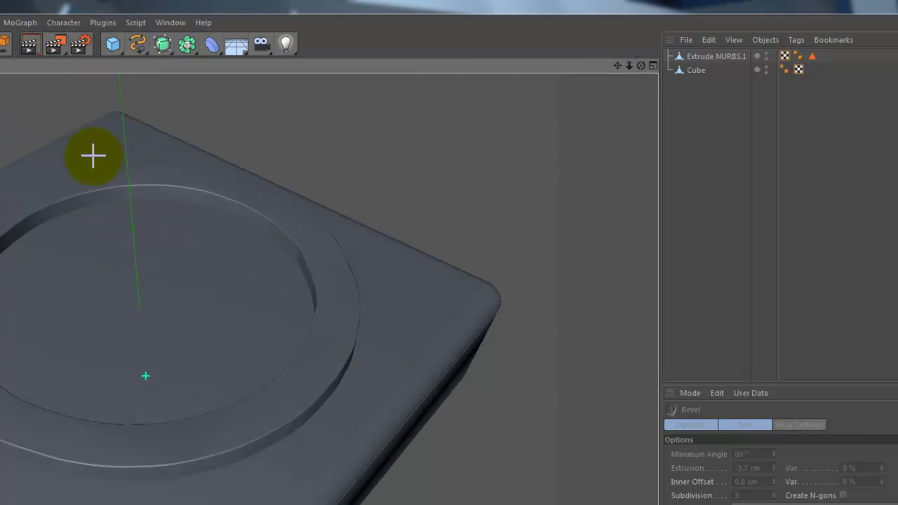
pyautogui.moveTo(345, 166)
pyautogui.keyDown('alt'); pyautogui.mouseDown()
pyautogui.moveTo(431, 152)
pyautogui.moveTo(466, 128)
pyautogui.mouseUp(); pyautogui.keyUp('alt')
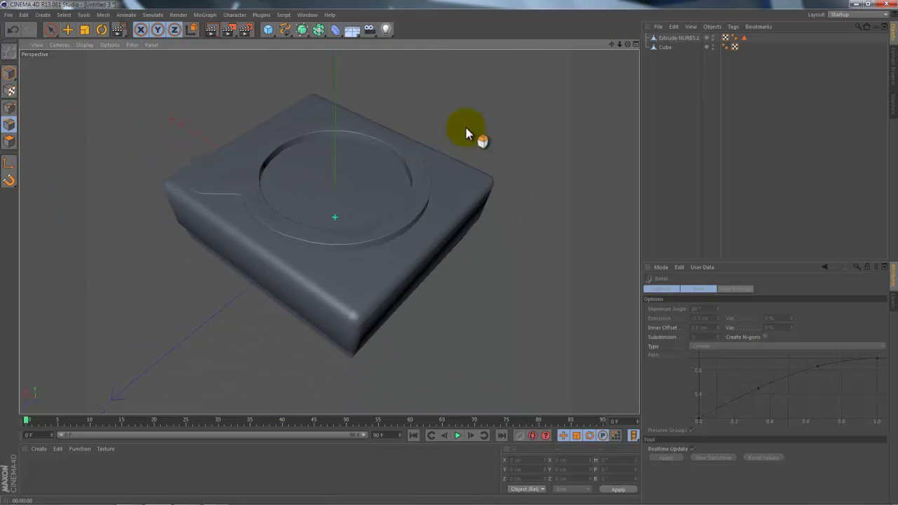
# Switch to the Right view and select the Extrude NURBS.1 plate in Model mode
pyautogui.moveTo(615, 45); pyautogui.dragTo(646, 53)
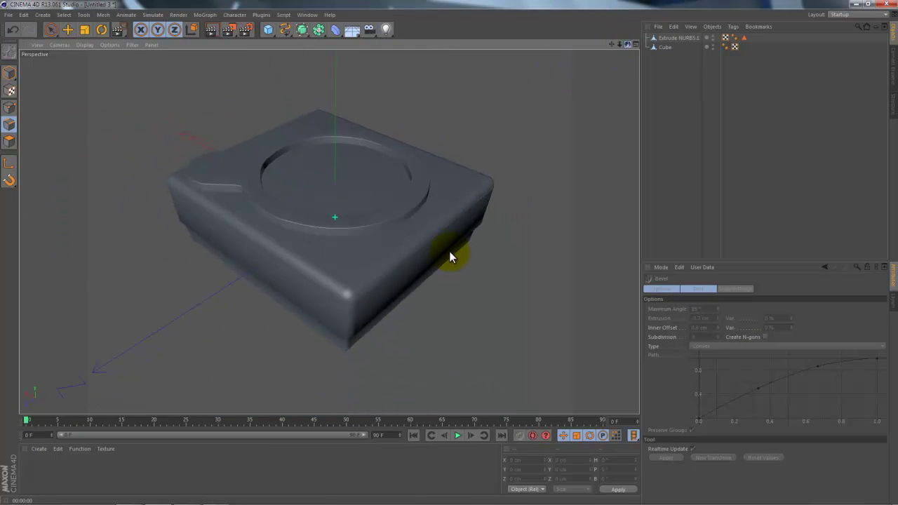
pyautogui.click(637, 43)
pyautogui.click(322, 233)
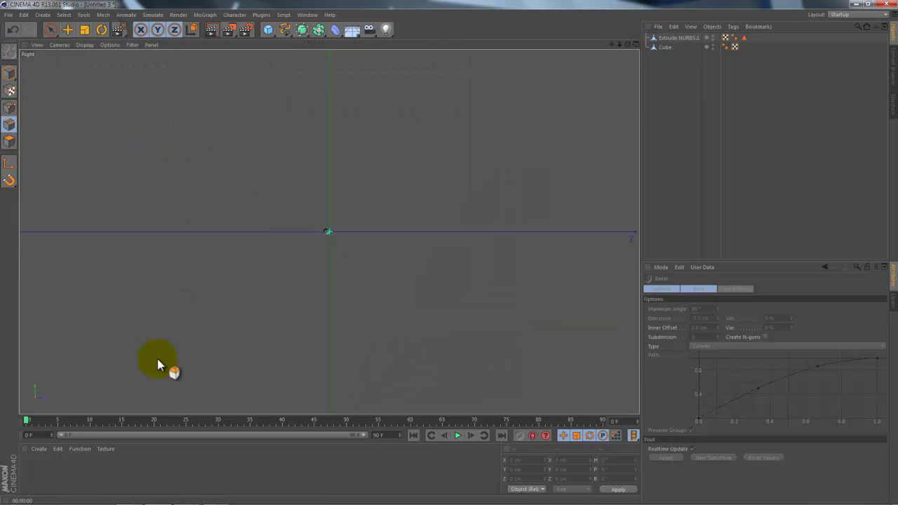
pyautogui.click(9, 73)
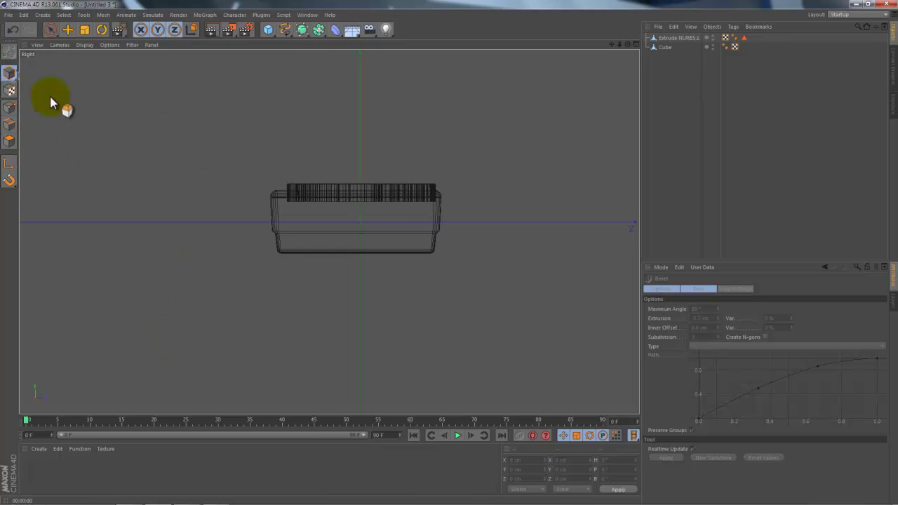
pyautogui.click(47, 33)
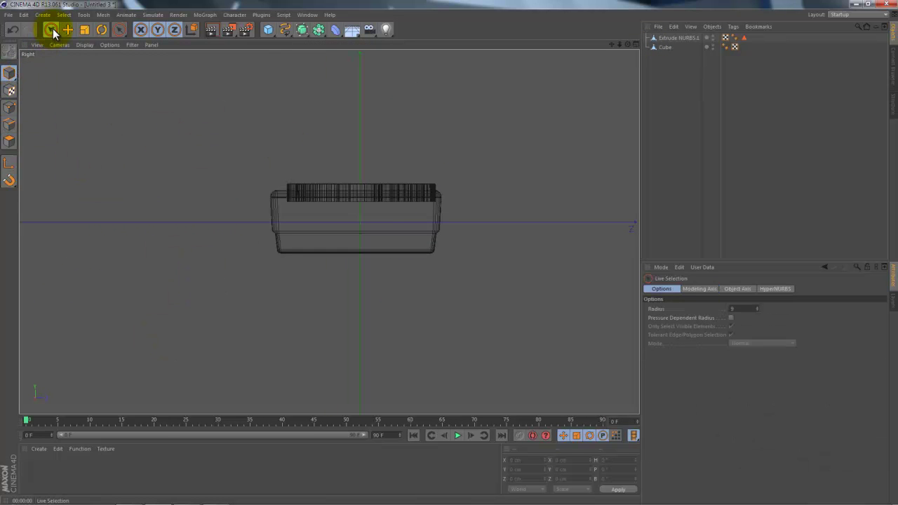
pyautogui.click(675, 37)
# Lower the plate along Y to 25.182 cm so it sits on the box top
pyautogui.scroll(1, 426, 153)
pyautogui.scroll(2, 345, 175)
pyautogui.scroll(2, 343, 175)
pyautogui.scroll(2, 344, 175)
pyautogui.scroll(1, 344, 180)
pyautogui.moveTo(281, 176); pyautogui.dragTo(281, 186)
pyautogui.scroll(1, 291, 211)
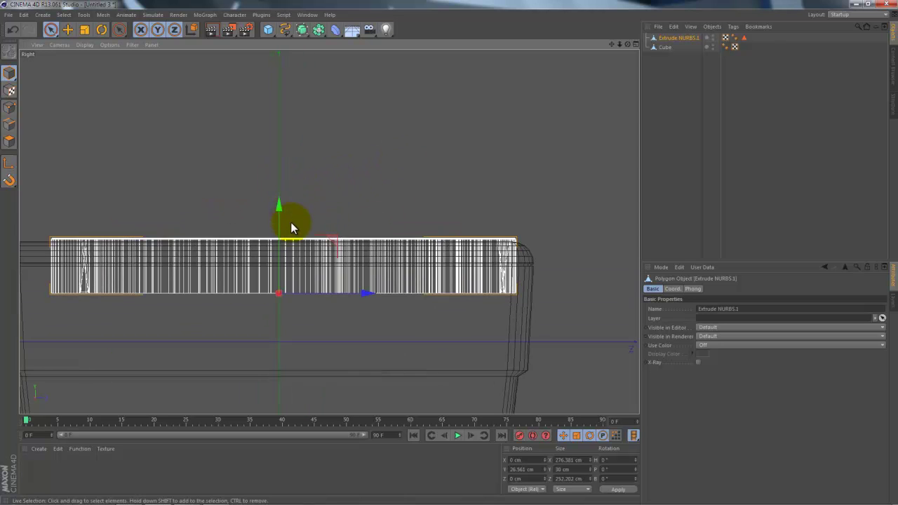
pyautogui.scroll(1, 279, 232)
pyautogui.moveTo(279, 220); pyautogui.dragTo(279, 218)
# Return to a single Perspective view and orbit closer on the box
pyautogui.click(636, 44)
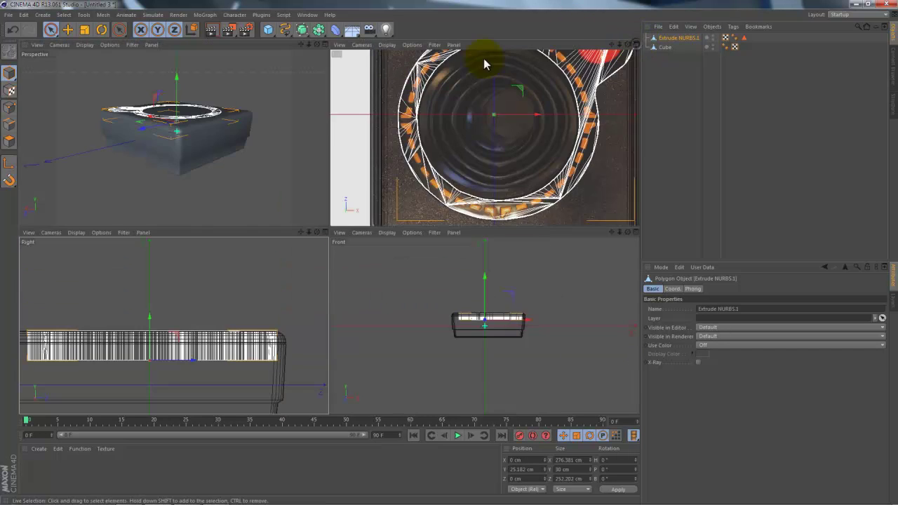
pyautogui.click(325, 45)
pyautogui.moveTo(629, 43); pyautogui.dragTo(512, 90)
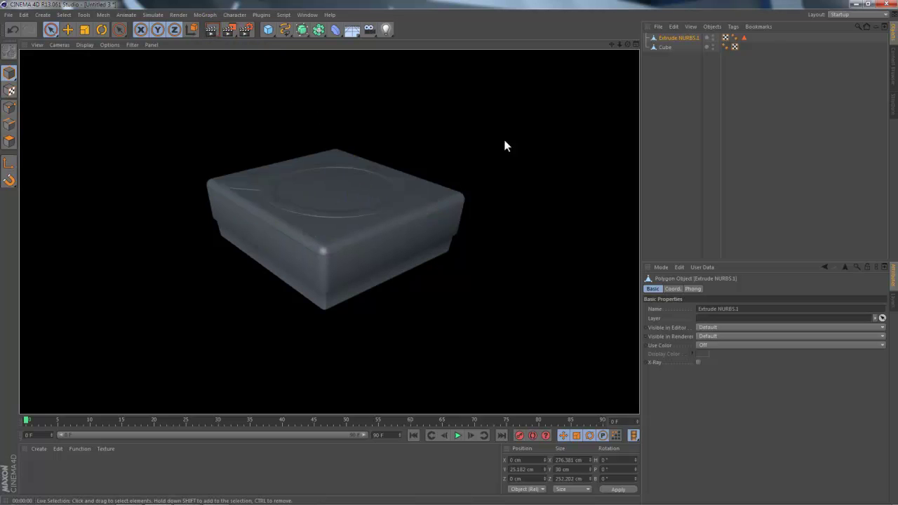
# Render test previews of the box from two different angles
pyautogui.moveTo(621, 44); pyautogui.dragTo(449, 253)
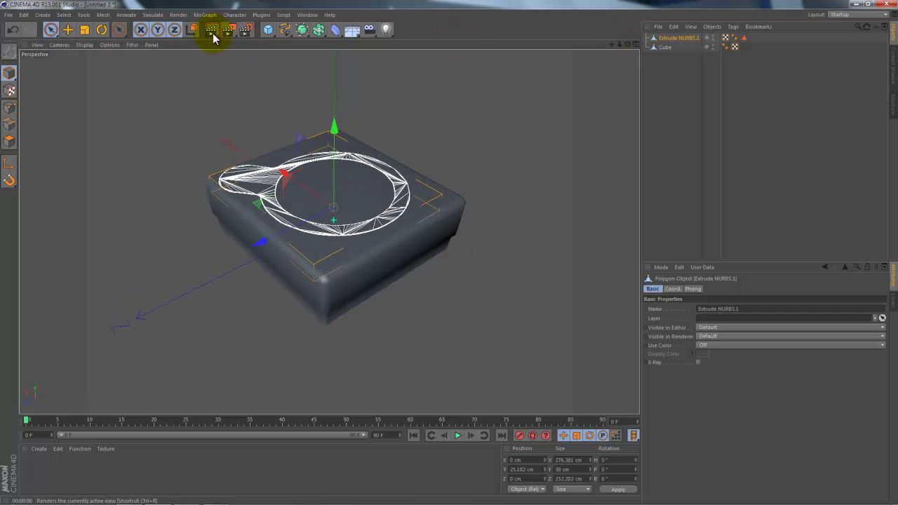
pyautogui.click(213, 33)
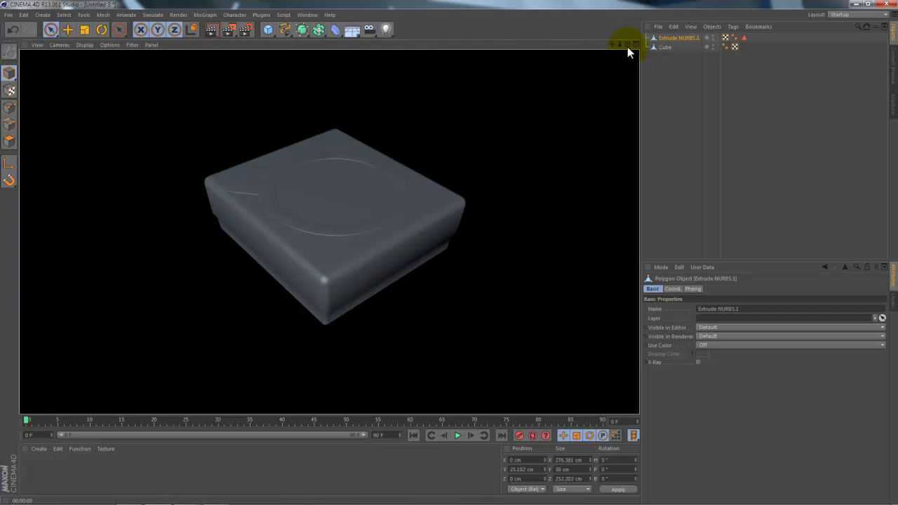
pyautogui.moveTo(627, 45); pyautogui.dragTo(449, 259)
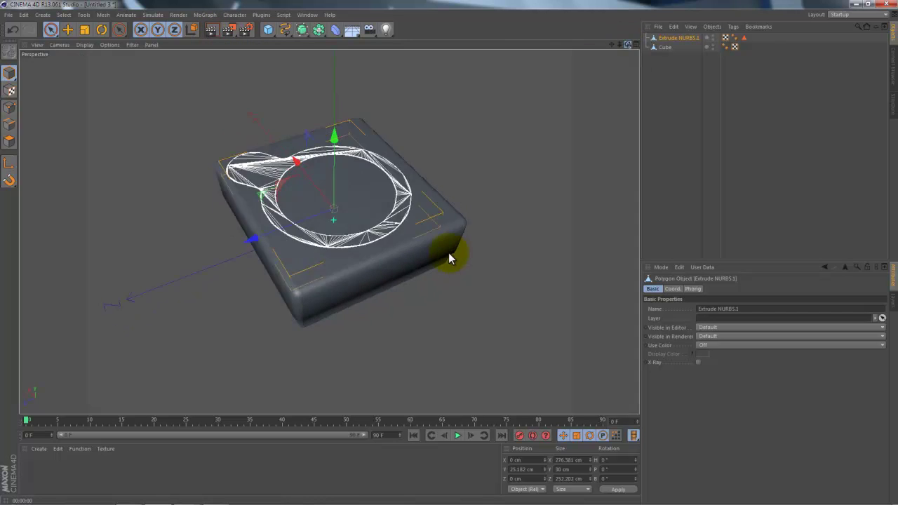
pyautogui.click(213, 32)
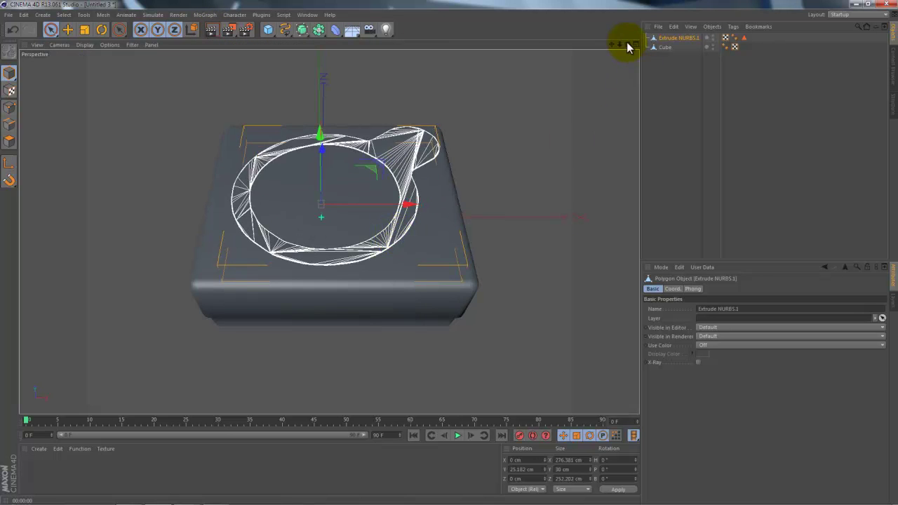
# Raise the plate 0.301 cm to Y 25.483 cm and render another preview
pyautogui.moveTo(627, 45); pyautogui.dragTo(449, 259)
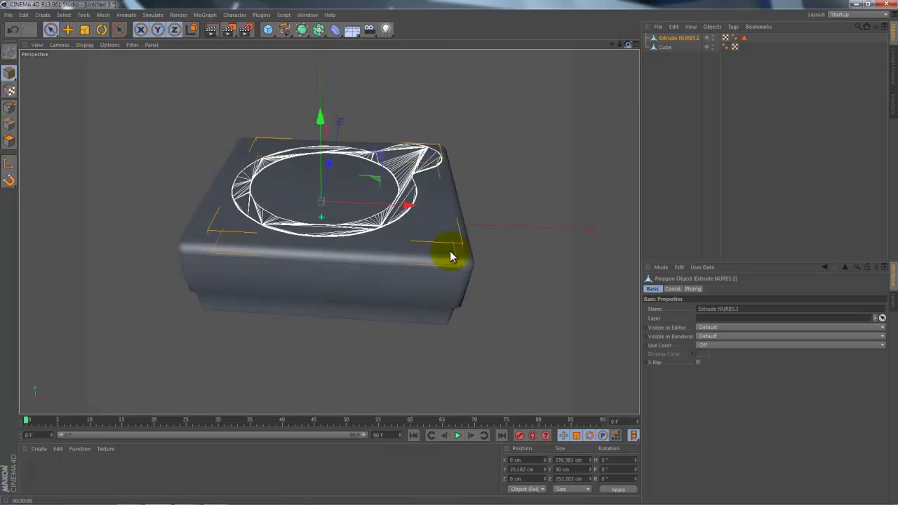
pyautogui.scroll(3, 339, 169)
pyautogui.scroll(4, 339, 169)
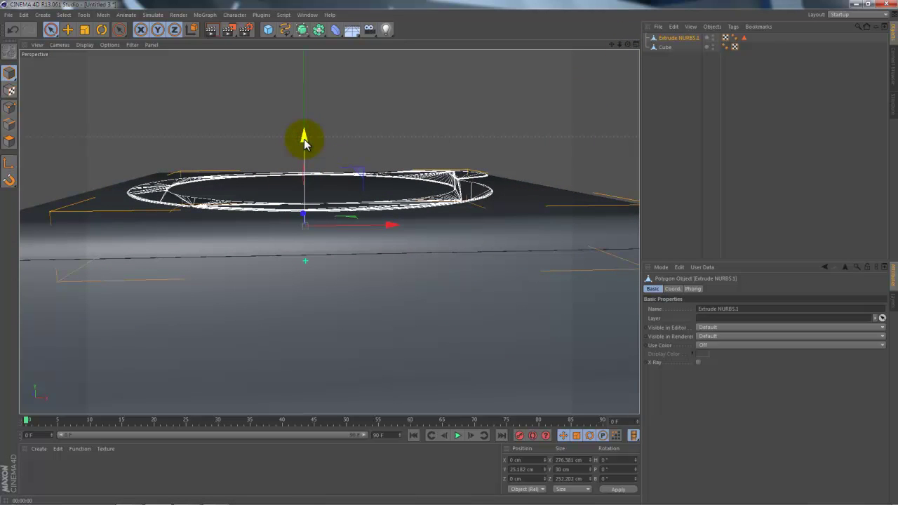
pyautogui.moveTo(304, 142); pyautogui.dragTo(304, 142)
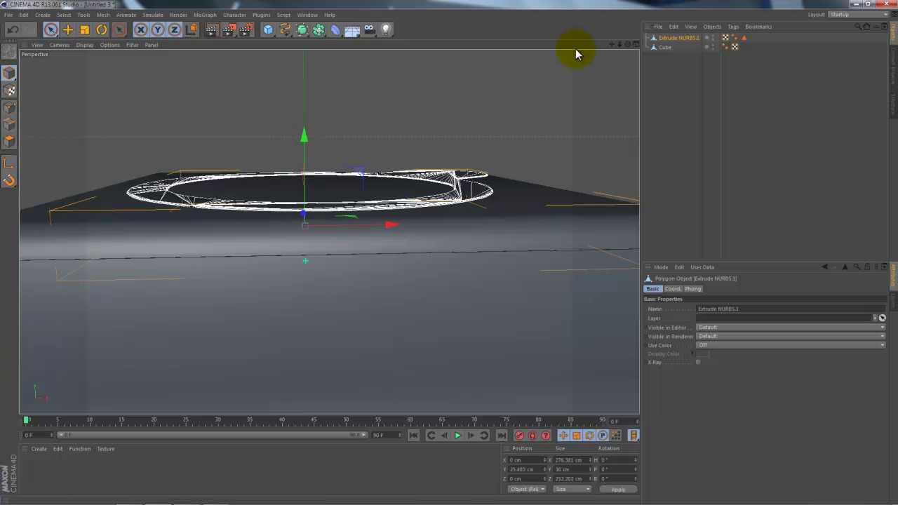
pyautogui.moveTo(619, 48); pyautogui.dragTo(208, 35)
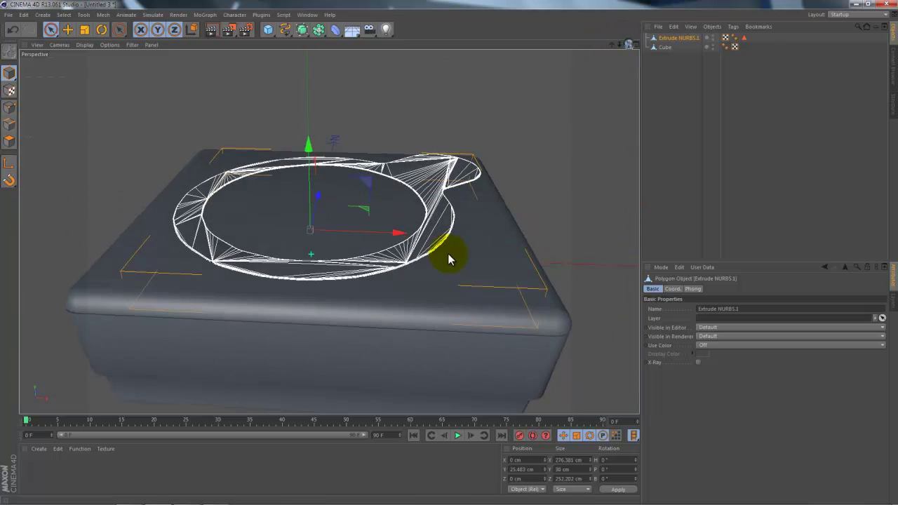
pyautogui.click(211, 30)
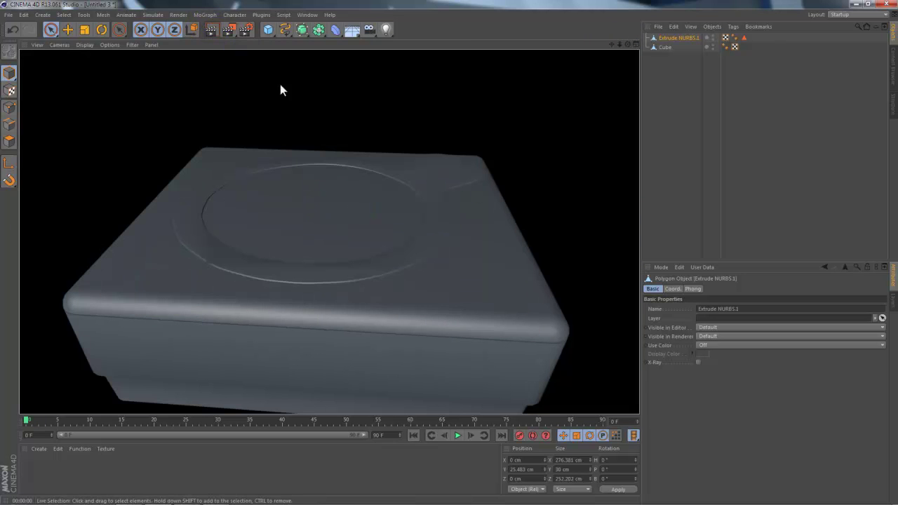
# Zoom in on the plate's tab to inspect its fit, shaded and in wireframe
pyautogui.click(656, 40)
pyautogui.scroll(6, 485, 151)
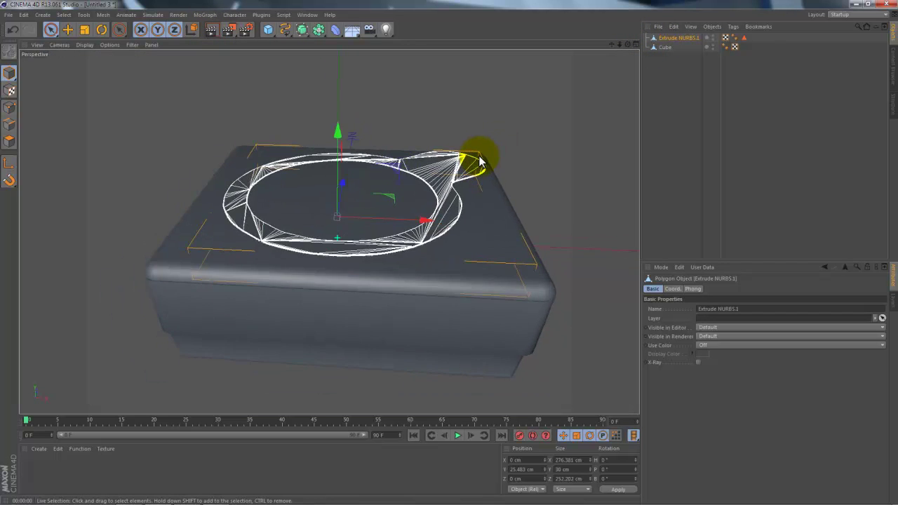
pyautogui.scroll(2, 443, 203)
pyautogui.scroll(1, 443, 204)
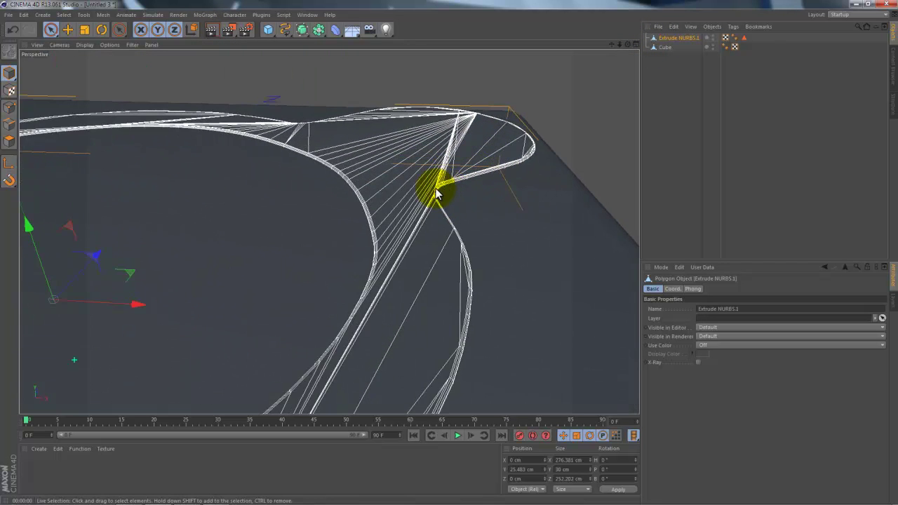
pyautogui.scroll(2, 449, 200)
pyautogui.scroll(2, 448, 197)
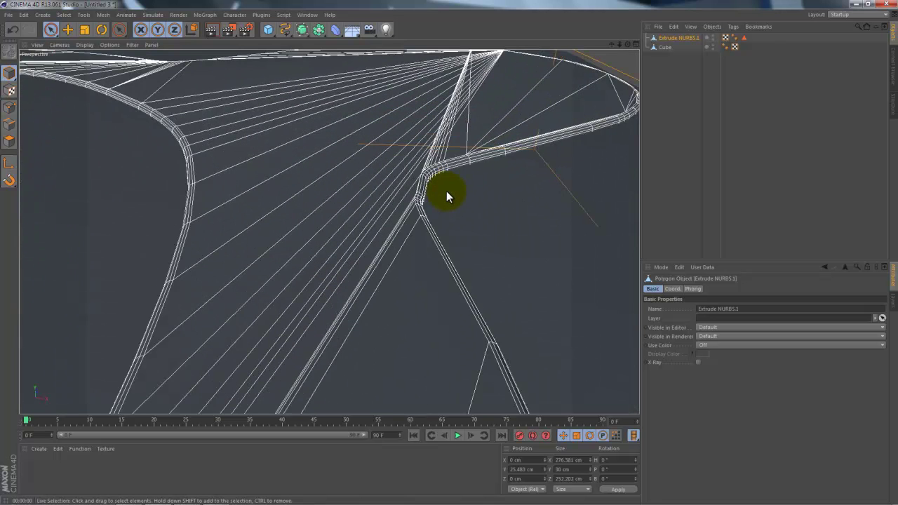
pyautogui.scroll(2, 446, 191)
pyautogui.scroll(2, 447, 190)
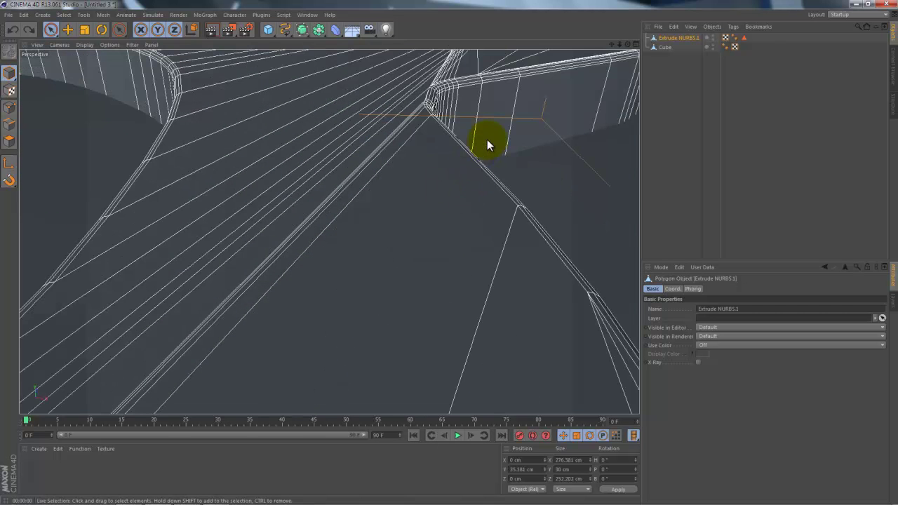
pyautogui.click(487, 141)
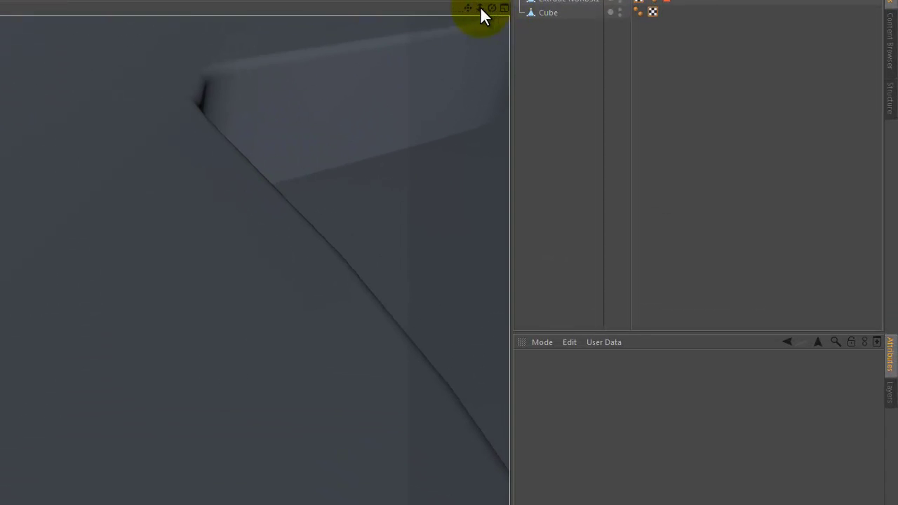
pyautogui.moveTo(480, 14); pyautogui.dragTo(225, 323)
pyautogui.click(288, 193)
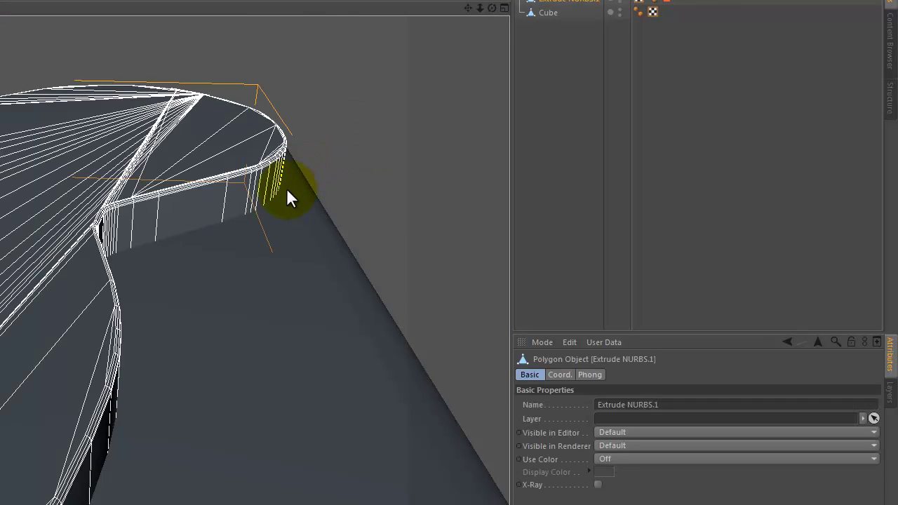
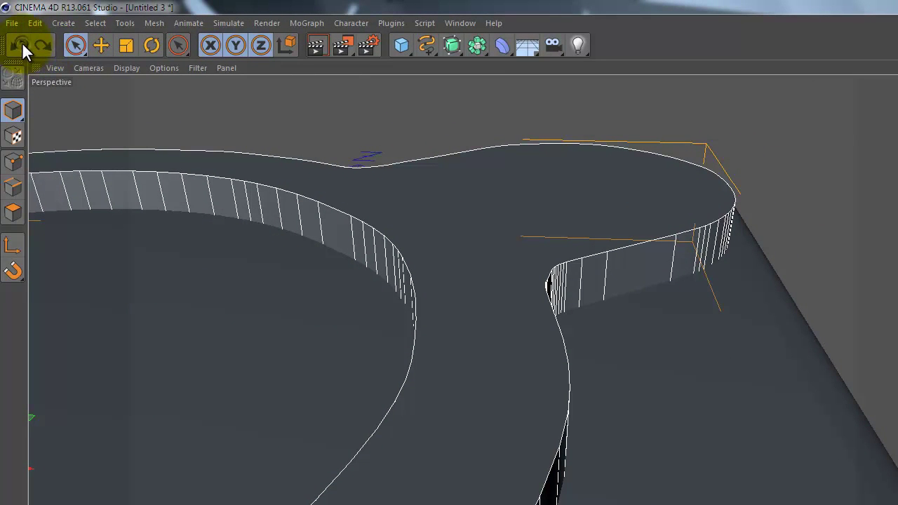
# In Edges mode, select the outer top edge loop of the ring-and-button shape with Loop Selection
pyautogui.click(13, 187)
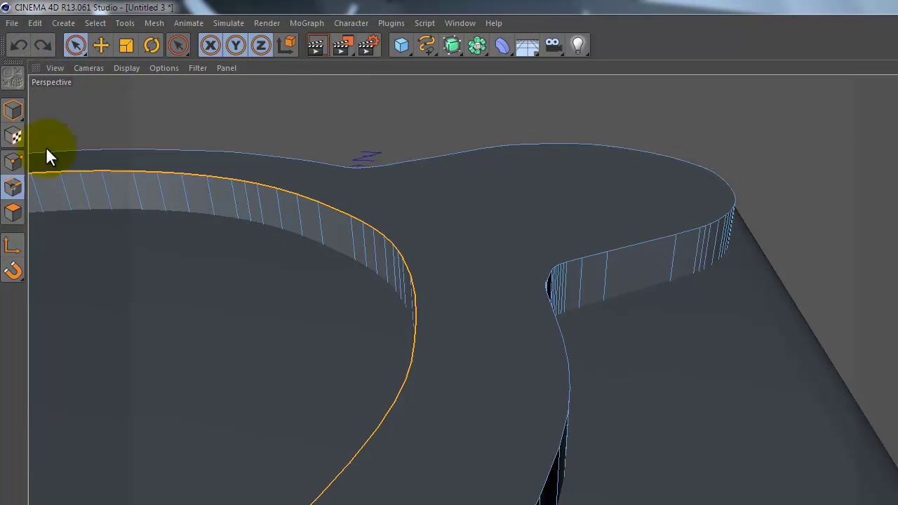
pyautogui.click(95, 21)
pyautogui.click(785, 133)
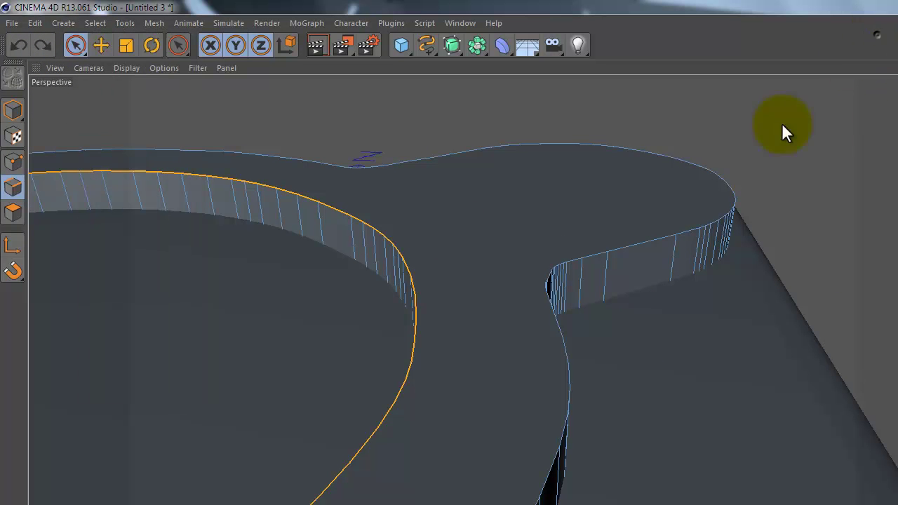
pyautogui.click(95, 23)
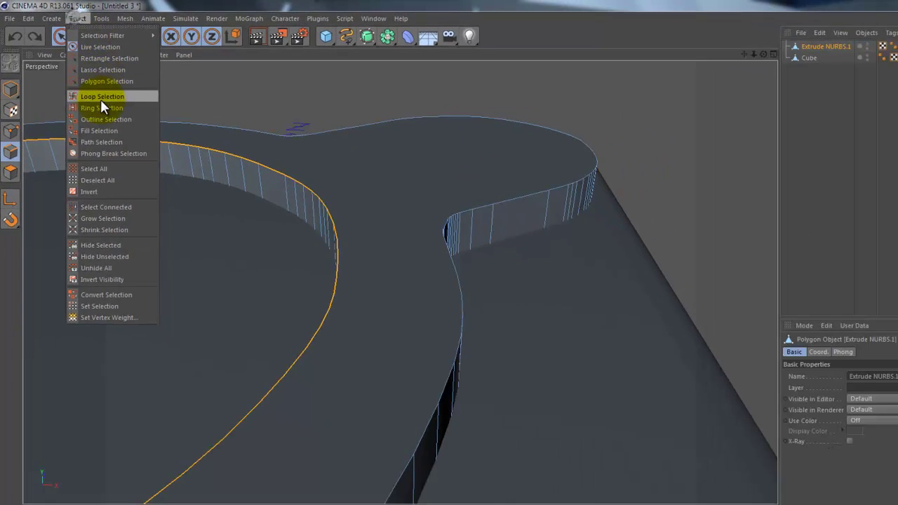
pyautogui.click(82, 78)
pyautogui.click(421, 171)
# Bevel that edge loop with a 0.9 cm inner offset and 3 subdivisions
pyautogui.rightClick(470, 235)
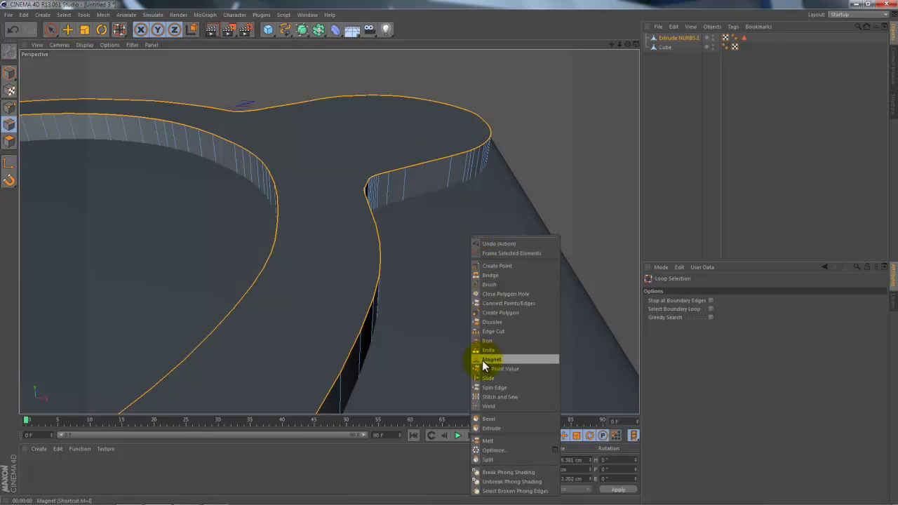
pyautogui.click(495, 420)
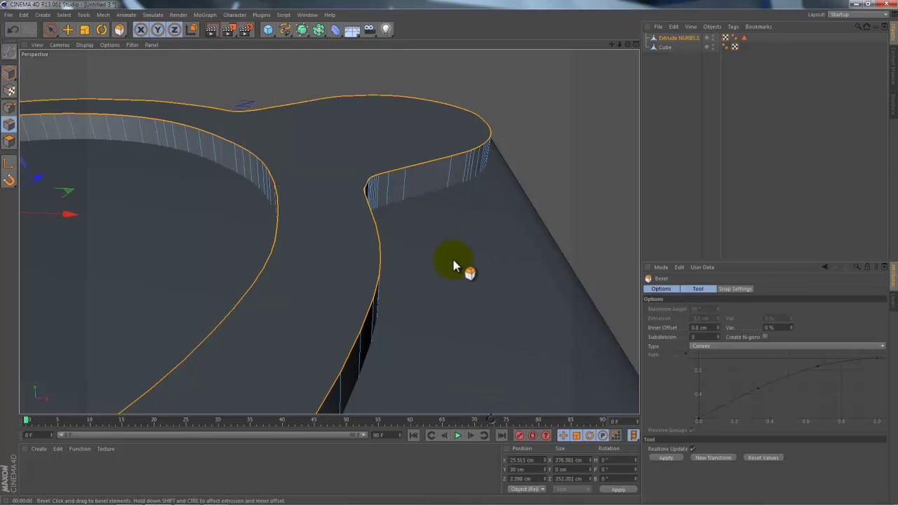
pyautogui.moveTo(435, 242); pyautogui.dragTo(452, 257)
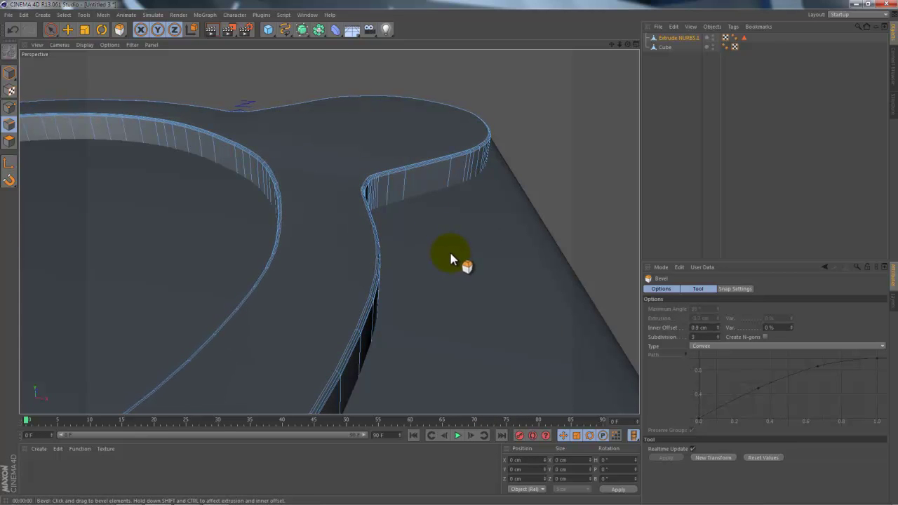
pyautogui.click(555, 164)
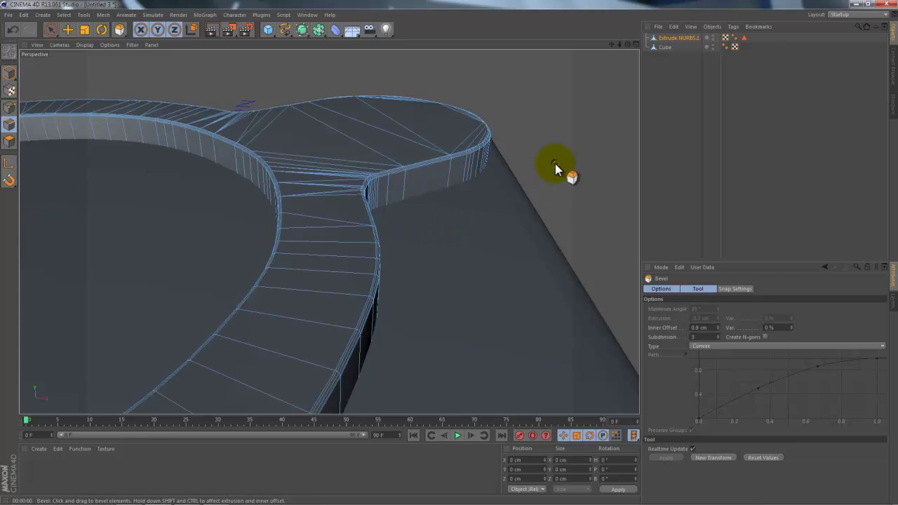
pyautogui.moveTo(621, 45); pyautogui.dragTo(451, 253)
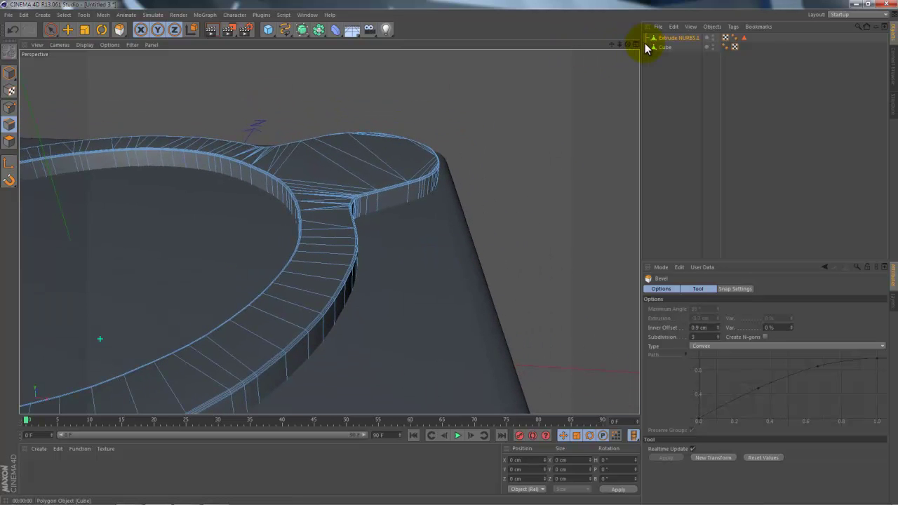
# In the enlarged Right view, lower the ring shape on Y to 25.739 cm into the box
pyautogui.click(637, 44)
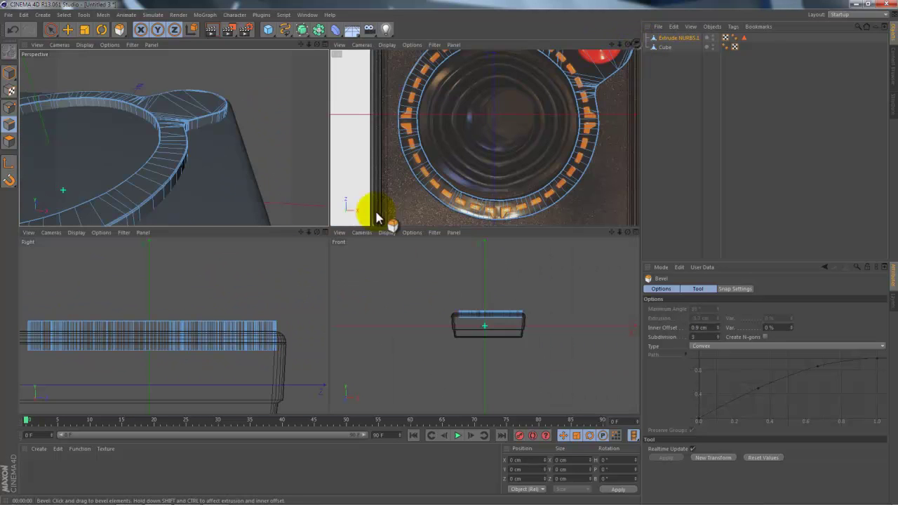
pyautogui.click(326, 235)
pyautogui.click(9, 73)
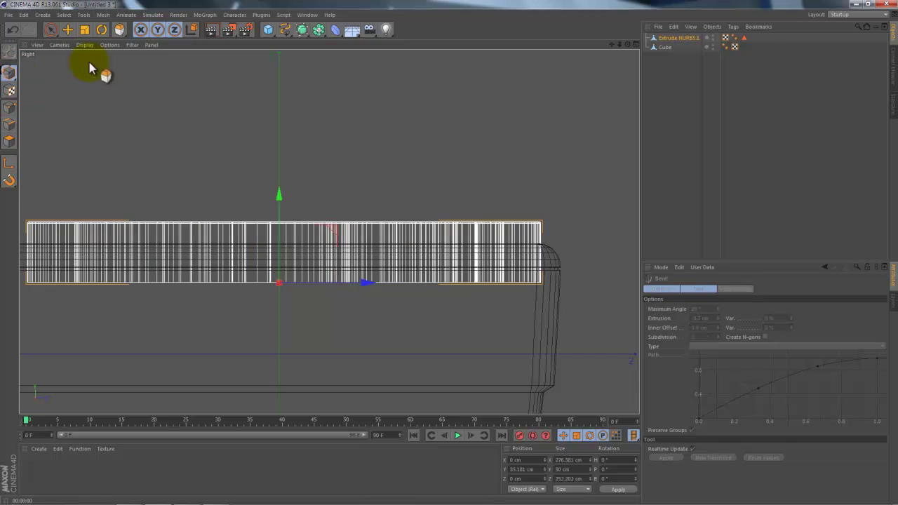
pyautogui.moveTo(279, 198); pyautogui.dragTo(281, 216)
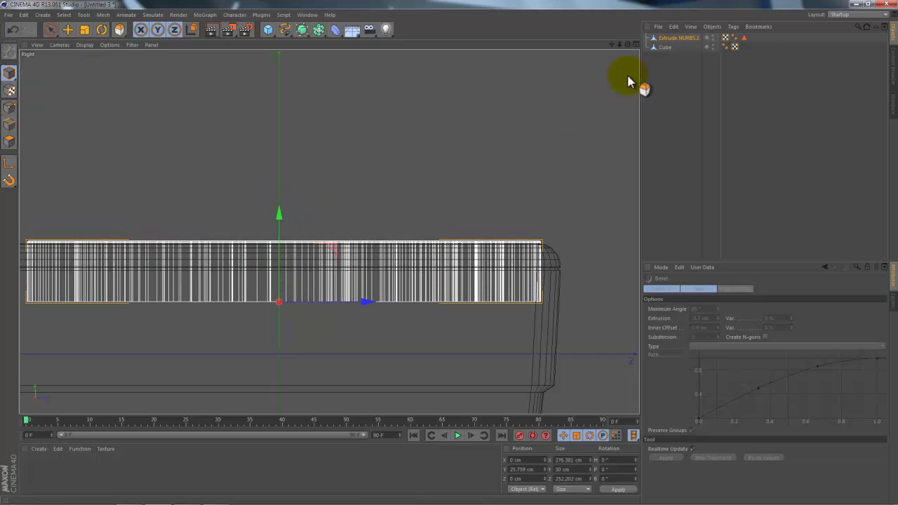
# Show the whole base in the enlarged Top view over the reference image
pyautogui.click(637, 44)
pyautogui.click(637, 44)
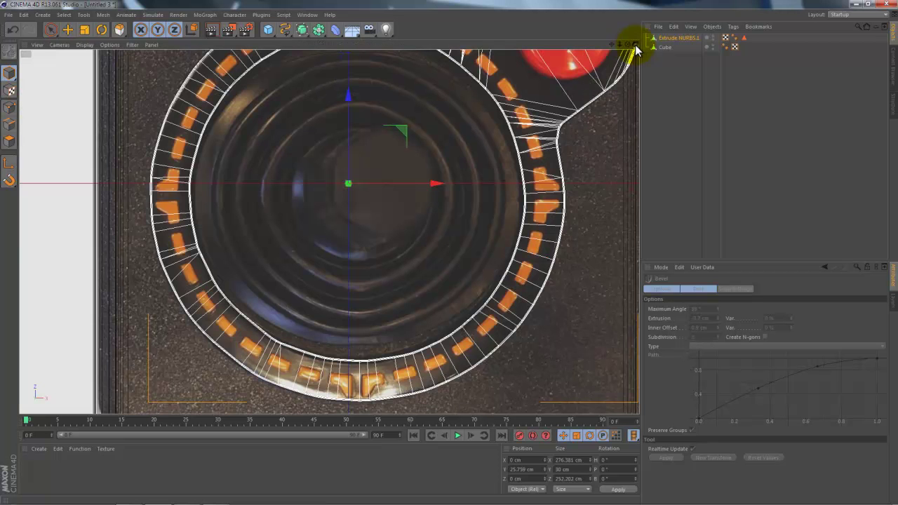
pyautogui.scroll(-5, 397, 112)
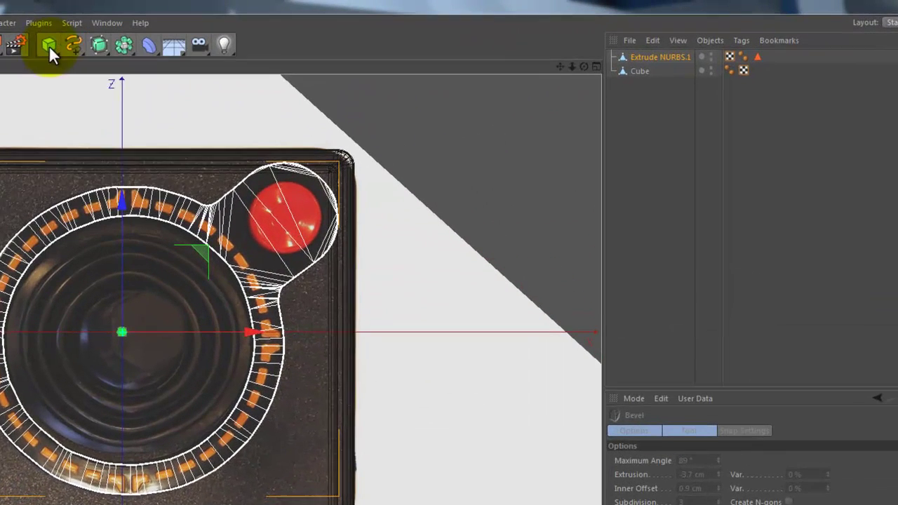
# Add a cylinder over the red button spot and scale it down to fit the button
pyautogui.moveTo(48, 45); pyautogui.dragTo(299, 63)
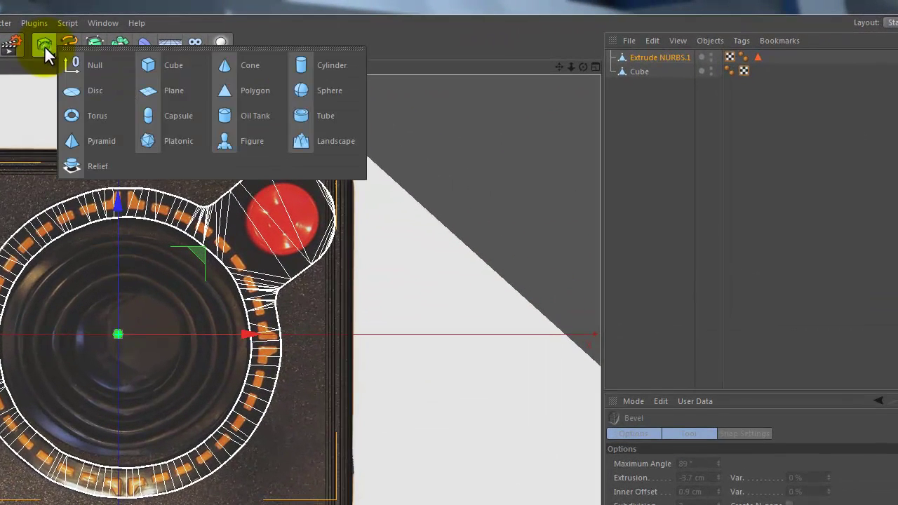
pyautogui.moveTo(201, 259)
pyautogui.mouseDown()
pyautogui.moveTo(314, 188)
pyautogui.moveTo(361, 145)
pyautogui.mouseUp()
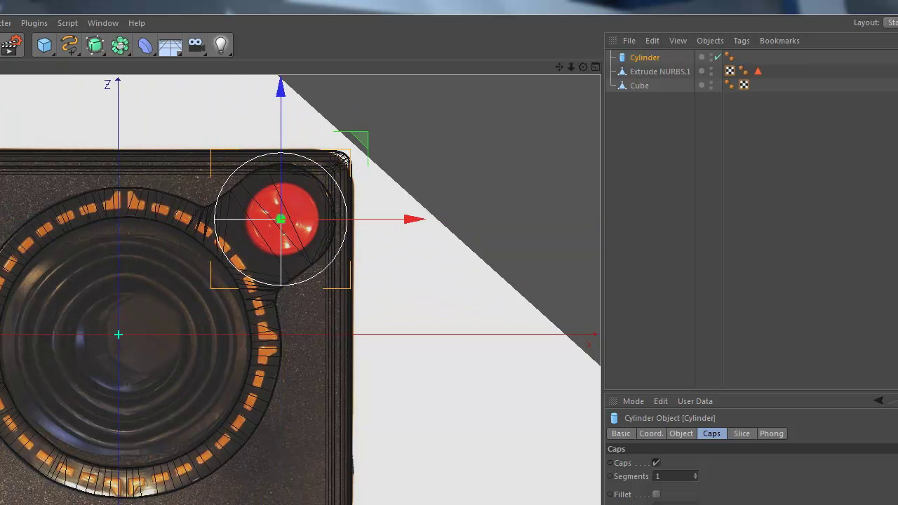
pyautogui.press('t')
pyautogui.moveTo(406, 111); pyautogui.dragTo(407, 141)
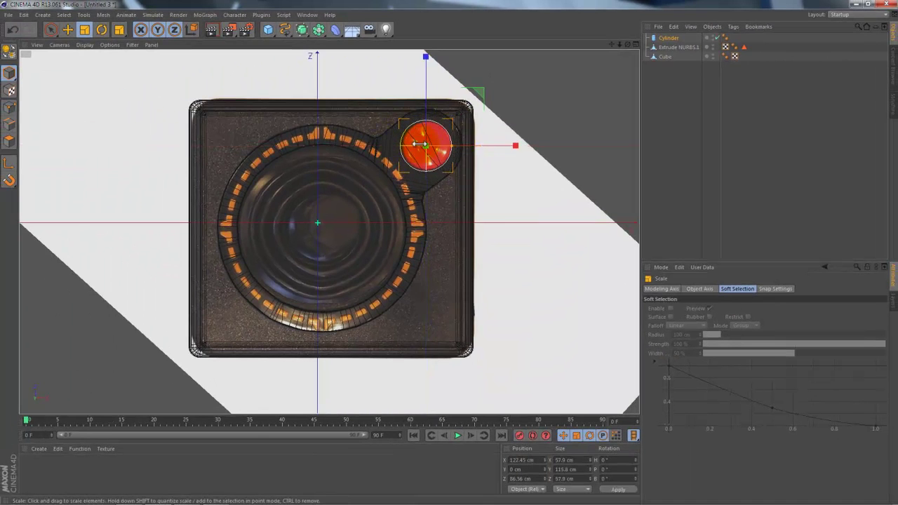
pyautogui.scroll(2, 457, 140)
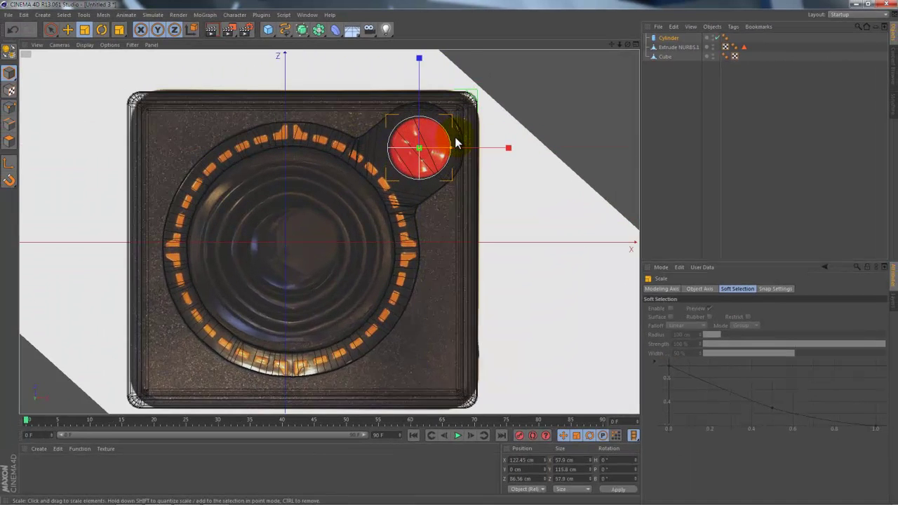
pyautogui.scroll(2, 481, 110)
pyautogui.scroll(2, 491, 96)
pyautogui.moveTo(491, 96); pyautogui.dragTo(483, 102)
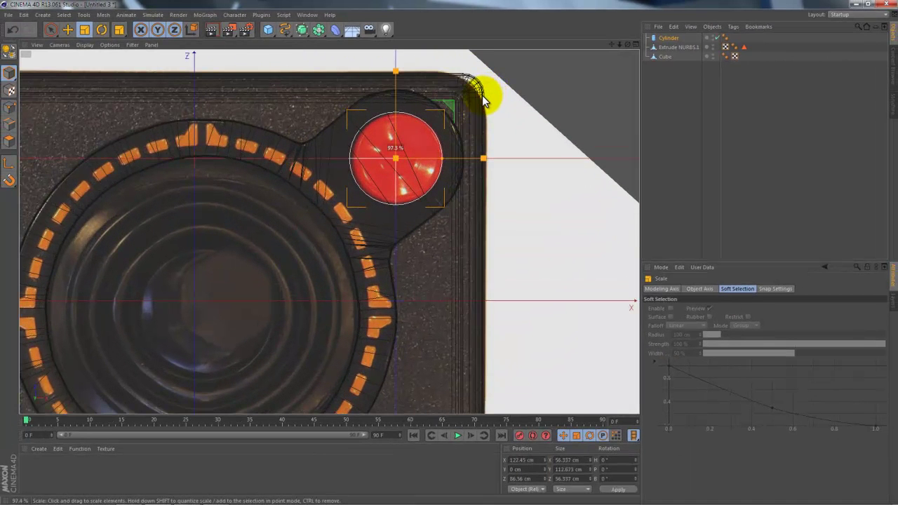
# Raise the cylinder onto the box top at Y 5.047 cm and make it editable
pyautogui.click(67, 29)
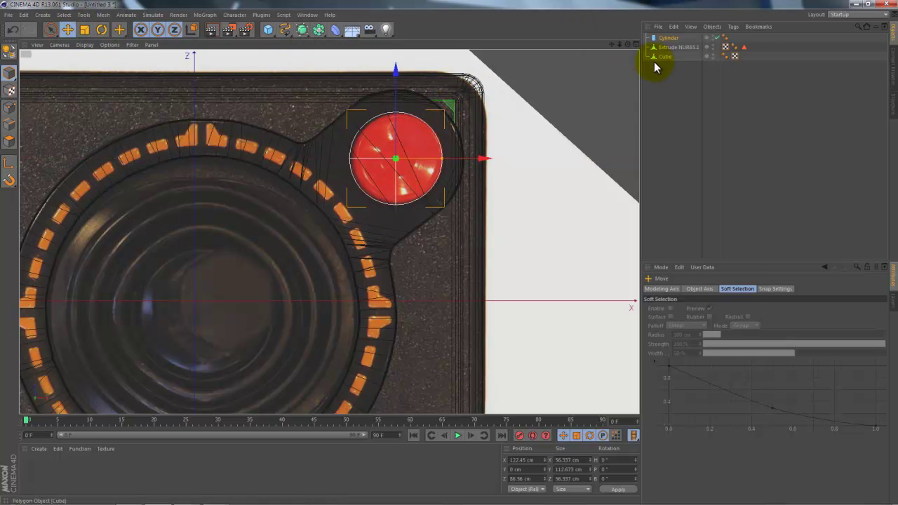
pyautogui.click(635, 44)
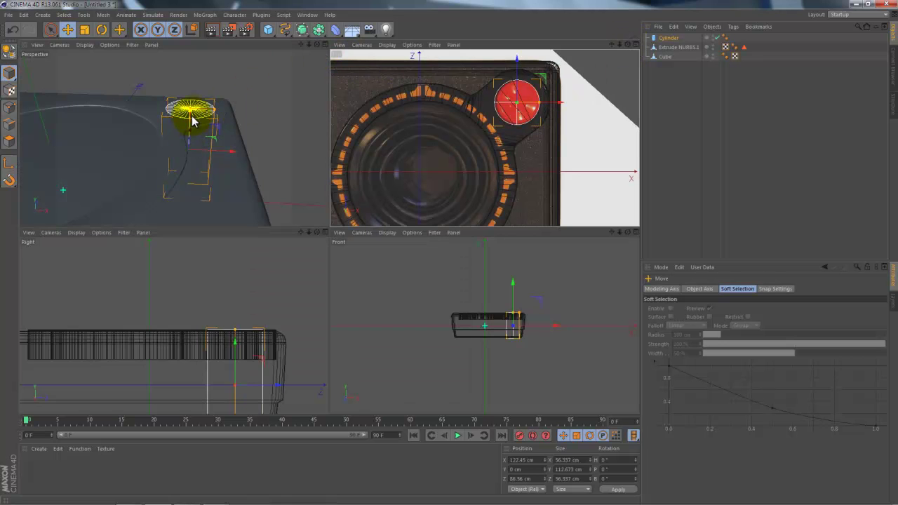
pyautogui.moveTo(191, 117); pyautogui.dragTo(190, 114)
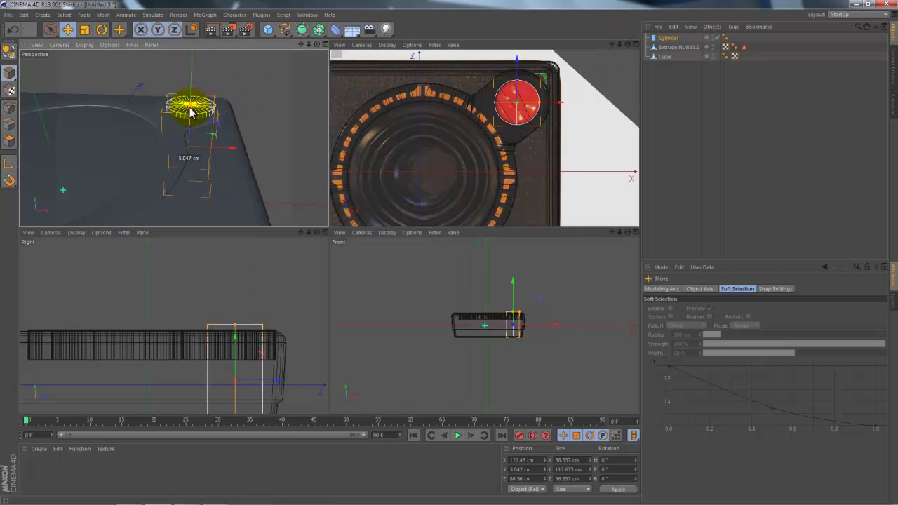
pyautogui.click(9, 53)
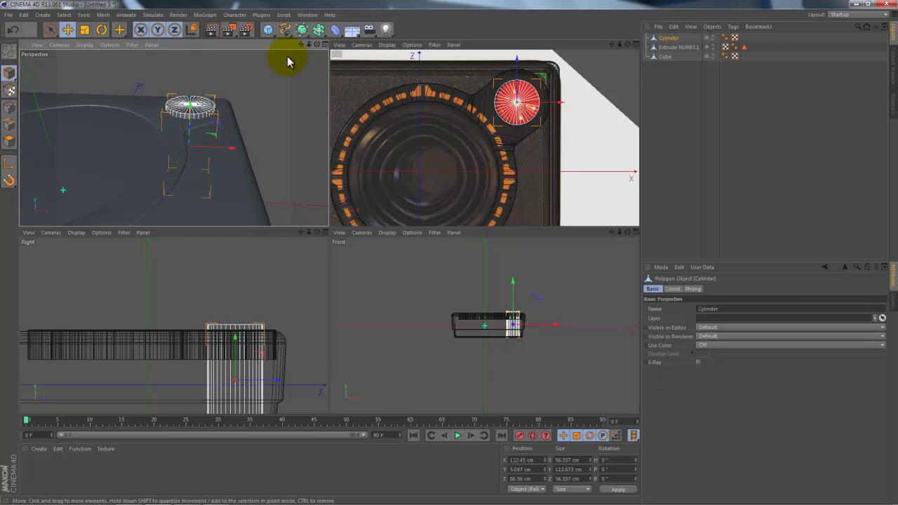
pyautogui.click(325, 44)
pyautogui.scroll(3, 400, 158)
pyautogui.scroll(2, 398, 163)
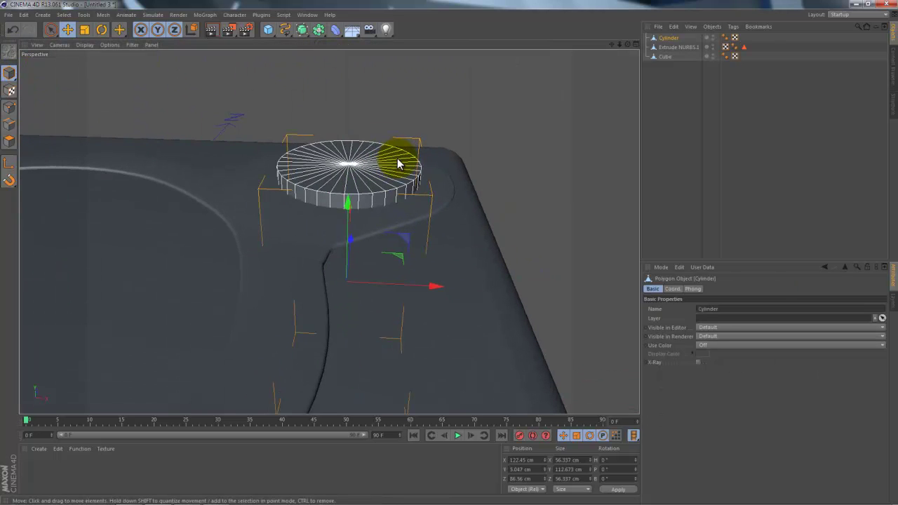
pyautogui.moveTo(618, 51)
pyautogui.mouseDown()
pyautogui.moveTo(449, 256)
pyautogui.moveTo(455, 167)
pyautogui.moveTo(383, 193)
pyautogui.moveTo(379, 134)
pyautogui.moveTo(355, 264)
pyautogui.mouseUp()
pyautogui.scroll(1, 344, 231)
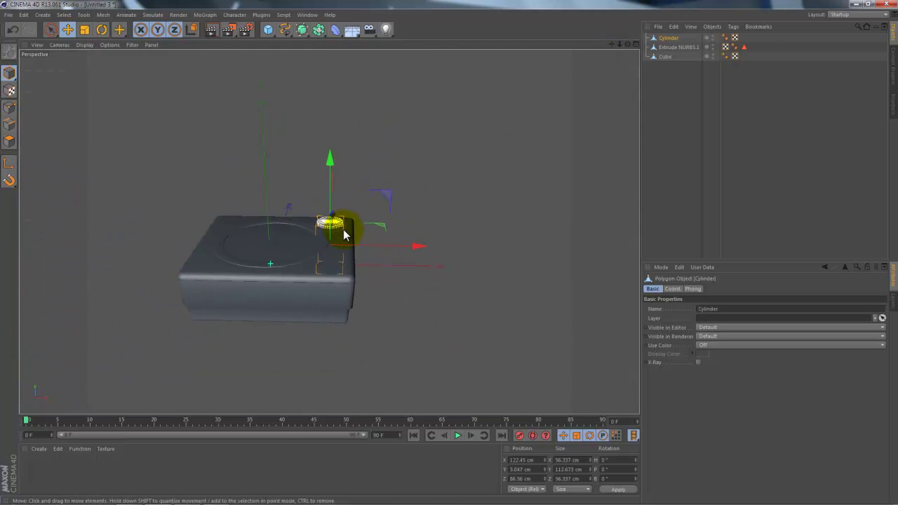
pyautogui.scroll(2, 351, 217)
pyautogui.scroll(3, 349, 220)
pyautogui.scroll(1, 349, 220)
pyautogui.moveTo(348, 220)
pyautogui.keyDown('alt'); pyautogui.mouseDown()
pyautogui.moveTo(380, 213)
pyautogui.moveTo(411, 190)
pyautogui.mouseUp(); pyautogui.keyUp('alt')
pyautogui.scroll(2, 108, 150)
# In Edges mode, loop-select the button cylinder's top rim
pyautogui.click(10, 125)
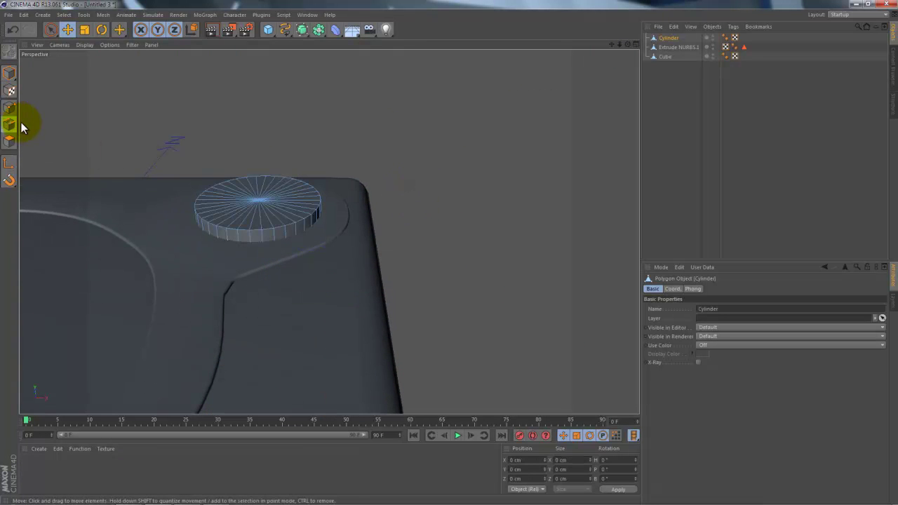
pyautogui.rightClick(402, 149)
pyautogui.press('Escape')
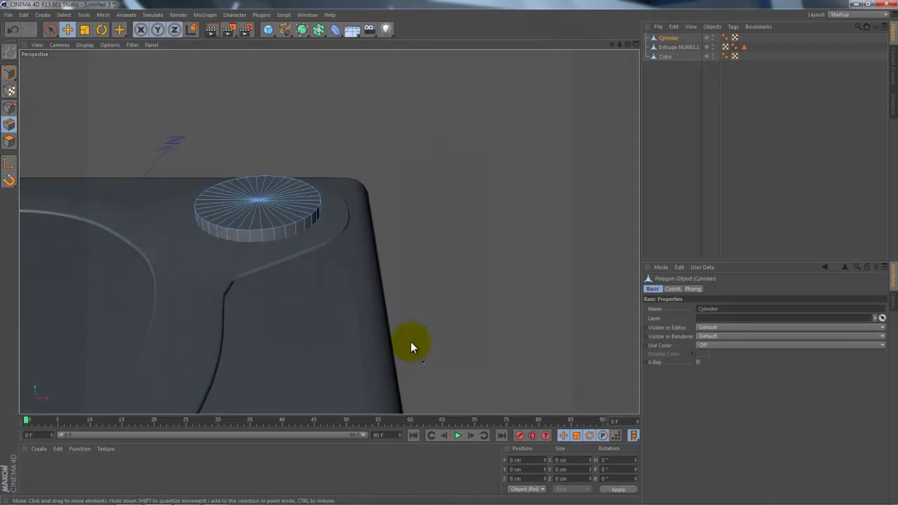
pyautogui.keyDown('alt'); pyautogui.moveTo(411, 344); pyautogui.dragTo(301, 241); pyautogui.keyUp('alt')
pyautogui.scroll(2, 301, 241)
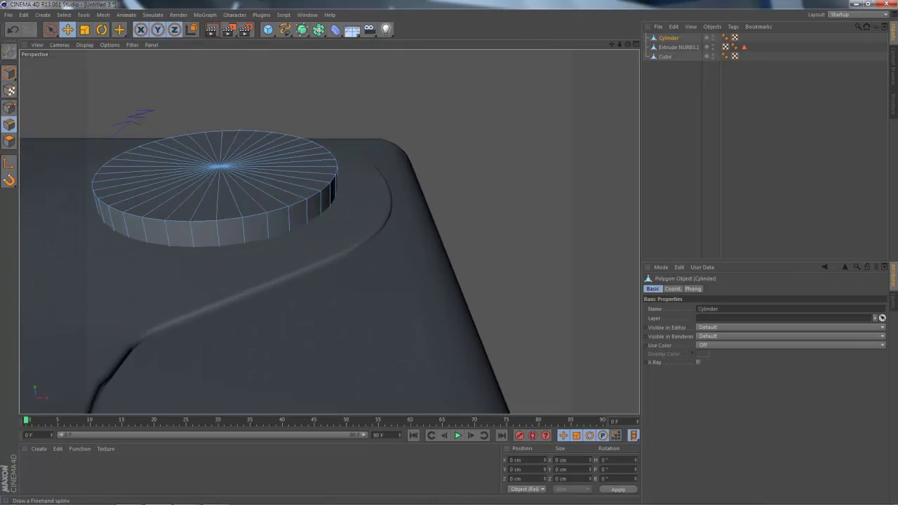
pyautogui.click(64, 14)
pyautogui.click(61, 66)
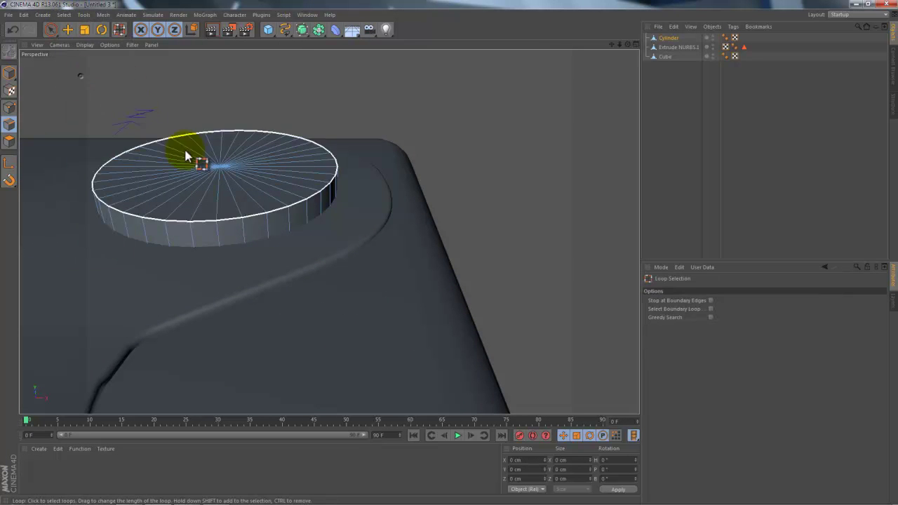
pyautogui.click(281, 212)
pyautogui.scroll(1, 301, 207)
pyautogui.scroll(2, 372, 202)
# Bevel the top rim with a 0.66 cm inner offset and 3 subdivisions
pyautogui.rightClick(388, 186)
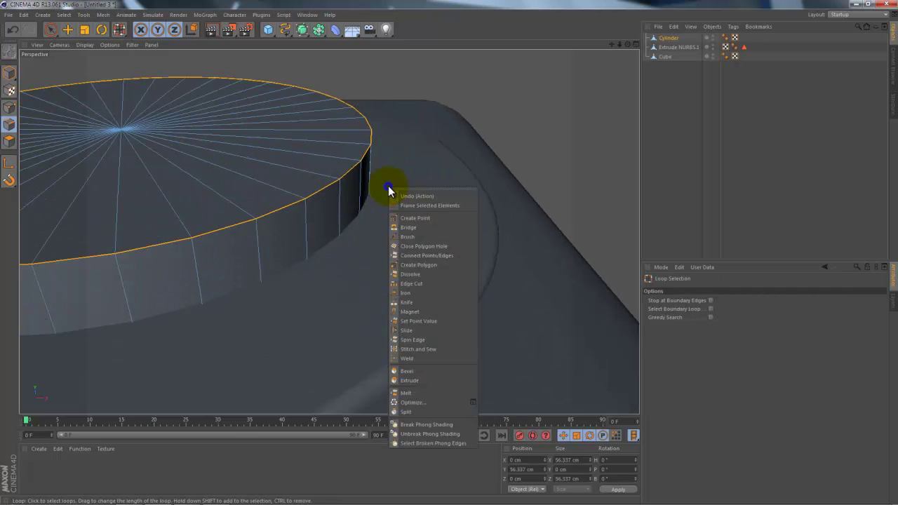
pyautogui.click(404, 371)
pyautogui.moveTo(417, 205); pyautogui.dragTo(449, 249)
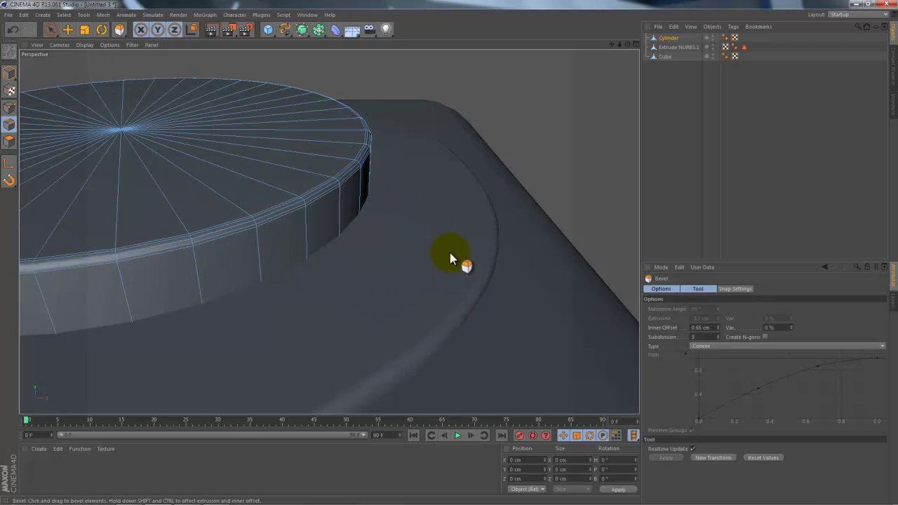
pyautogui.click(691, 193)
pyautogui.keyDown('alt'); pyautogui.moveTo(538, 136); pyautogui.dragTo(513, 135); pyautogui.keyUp('alt')
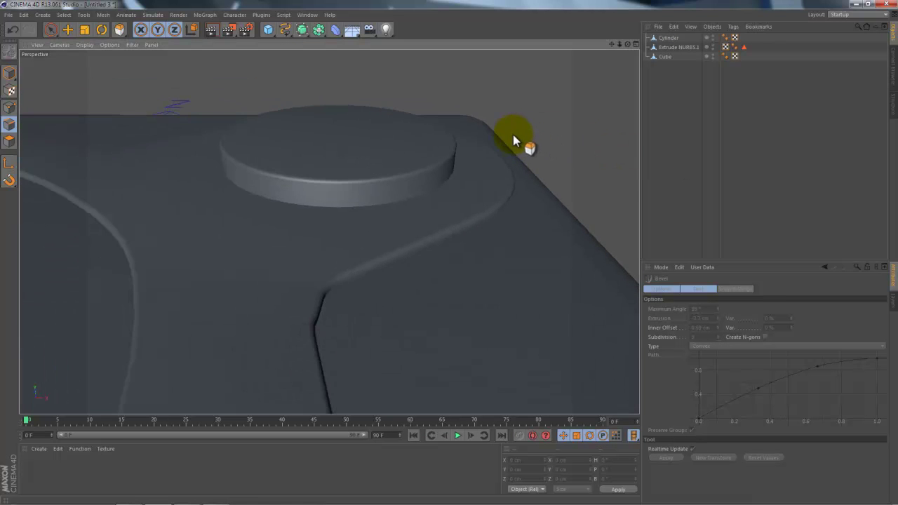
pyautogui.scroll(3, 502, 135)
# Switch to Polygons mode with the button cylinder selected
pyautogui.click(10, 142)
pyautogui.click(47, 29)
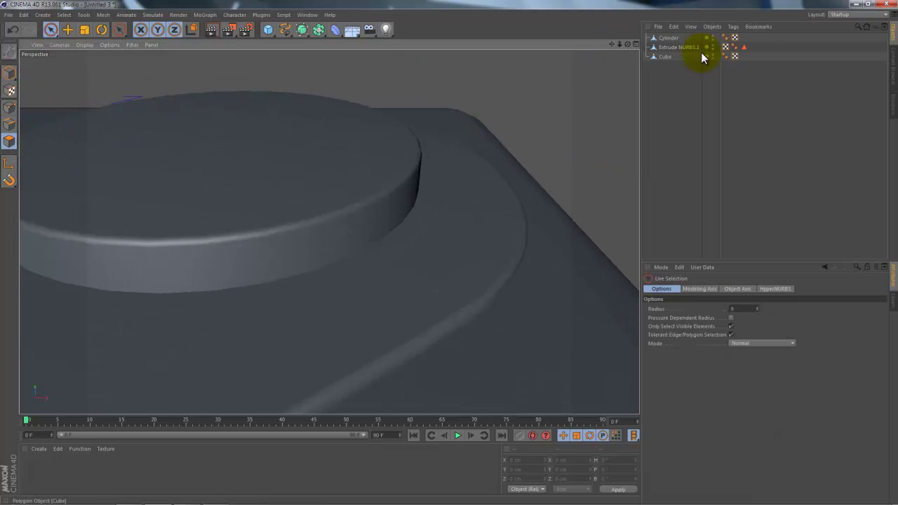
pyautogui.click(672, 38)
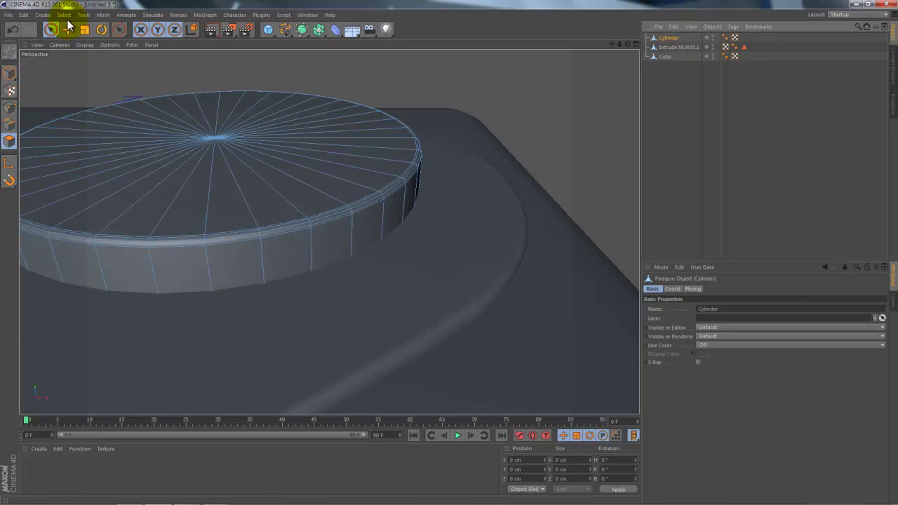
# Select the cylinder's top cap polygon and inset it with Extrude Inner
pyautogui.click(64, 14)
pyautogui.click(66, 68)
pyautogui.click(209, 145)
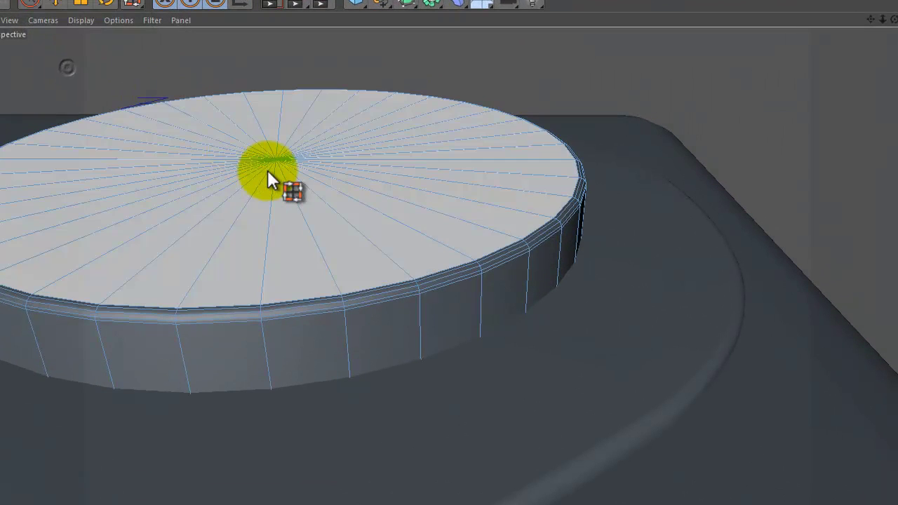
pyautogui.click(268, 171)
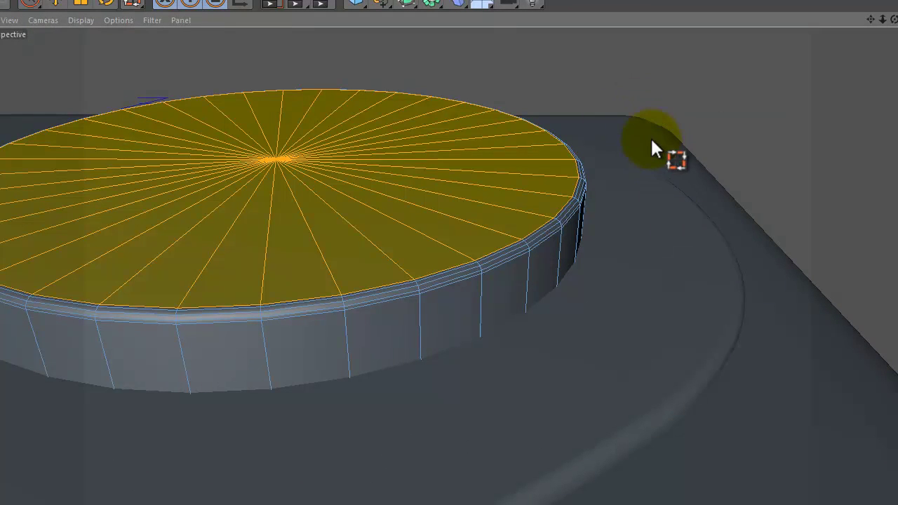
pyautogui.rightClick(652, 142)
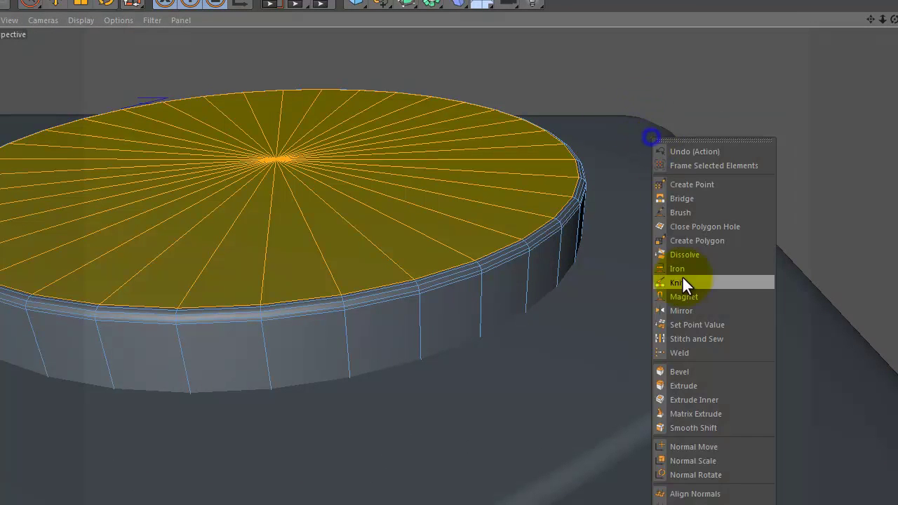
pyautogui.click(687, 398)
pyautogui.moveTo(622, 331)
pyautogui.mouseDown()
pyautogui.moveTo(613, 336)
pyautogui.moveTo(626, 330)
pyautogui.mouseUp()
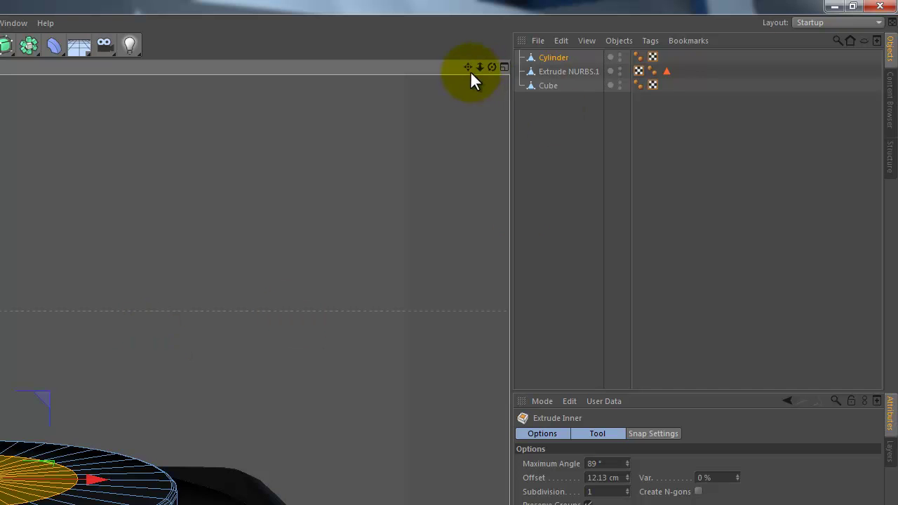
# Adjust the inset cap slightly, ending at a 12.13 cm inner offset
pyautogui.moveTo(231, 367)
pyautogui.keyDown('alt'); pyautogui.mouseDown(button='middle')
pyautogui.moveTo(229, 295)
pyautogui.moveTo(254, 238)
pyautogui.mouseUp(button='middle'); pyautogui.keyUp('alt')
pyautogui.scroll(2, 272, 289)
pyautogui.moveTo(137, 107); pyautogui.dragTo(139, 127)
pyautogui.scroll(-3, 225, 378)
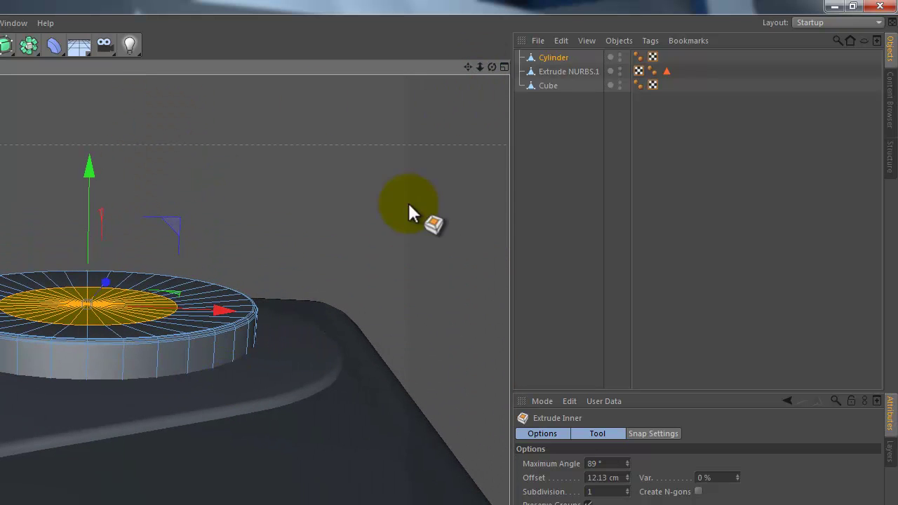
pyautogui.scroll(2, 340, 327)
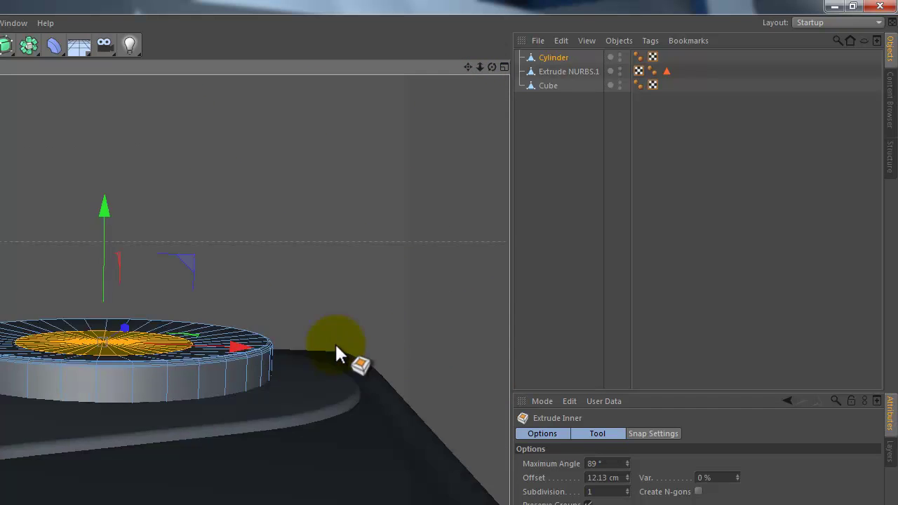
pyautogui.scroll(3, 335, 358)
pyautogui.keyDown('alt'); pyautogui.moveTo(339, 387); pyautogui.dragTo(456, 128); pyautogui.keyUp('alt')
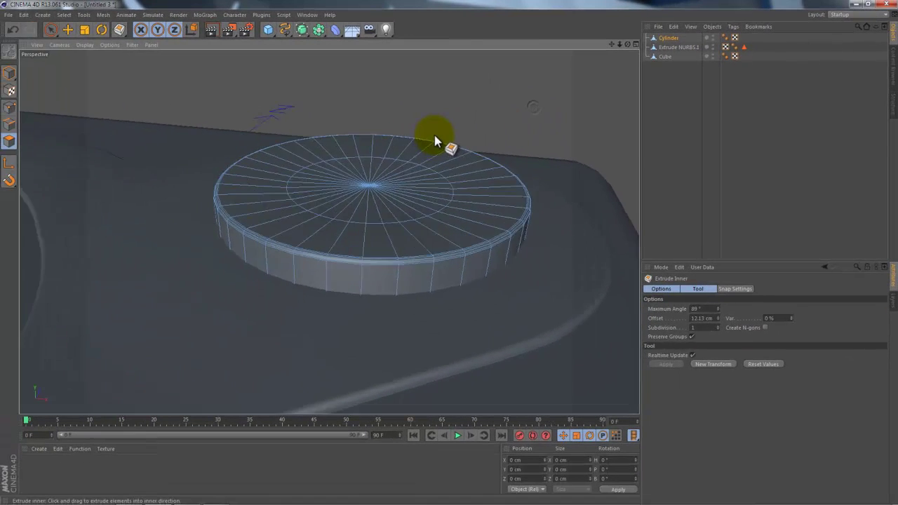
pyautogui.scroll(3, 443, 140)
# Switch to Edges mode and use Loop Selection to pick the inner edge ring
pyautogui.rightClick(465, 119)
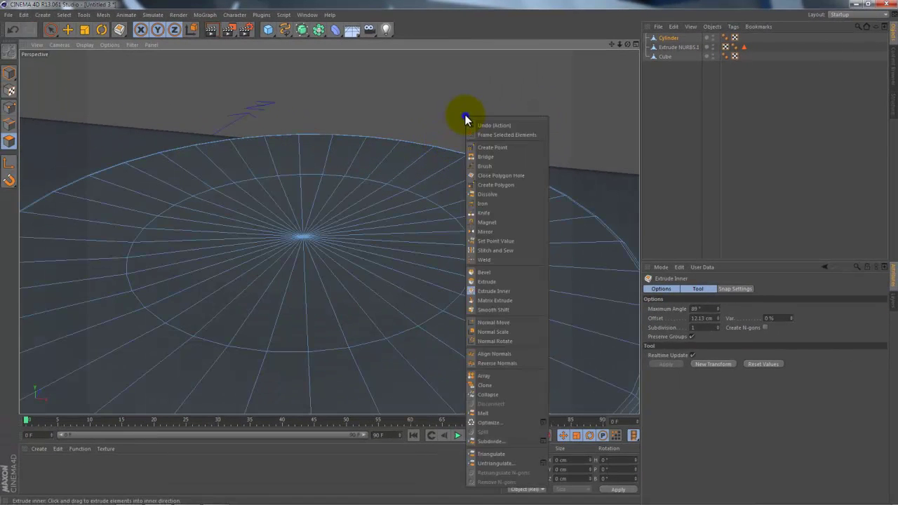
pyautogui.click(9, 126)
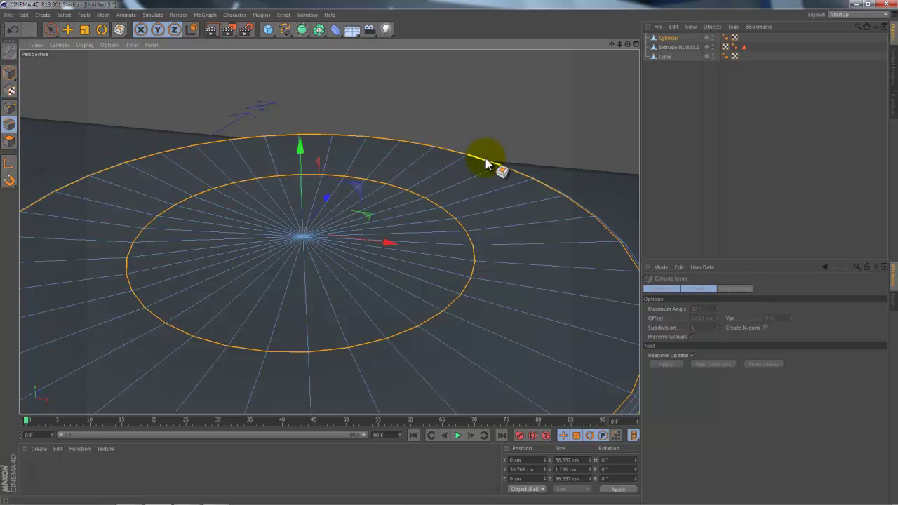
pyautogui.click(64, 15)
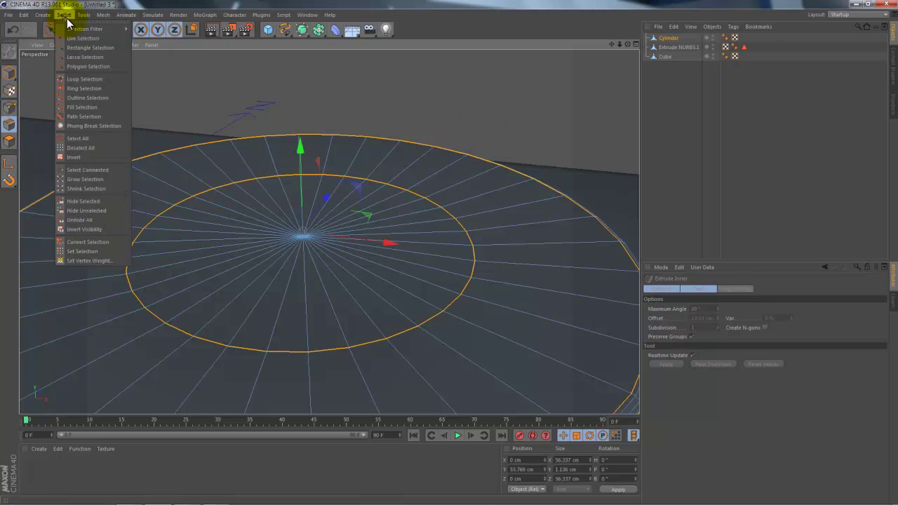
pyautogui.click(80, 77)
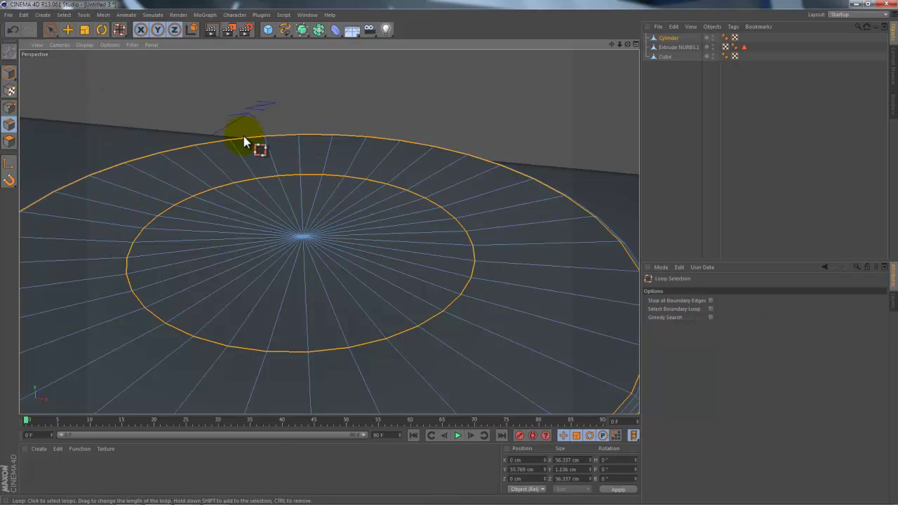
pyautogui.scroll(2, 284, 238)
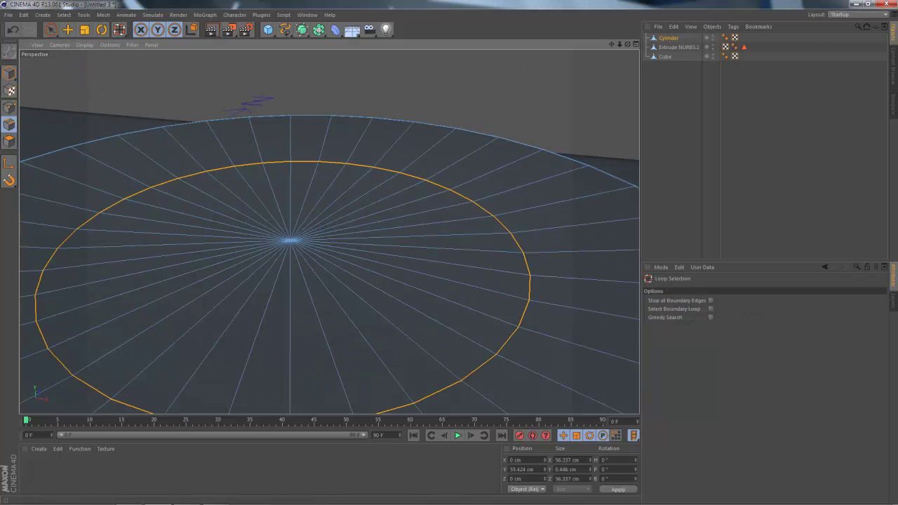
pyautogui.rightClick(436, 274)
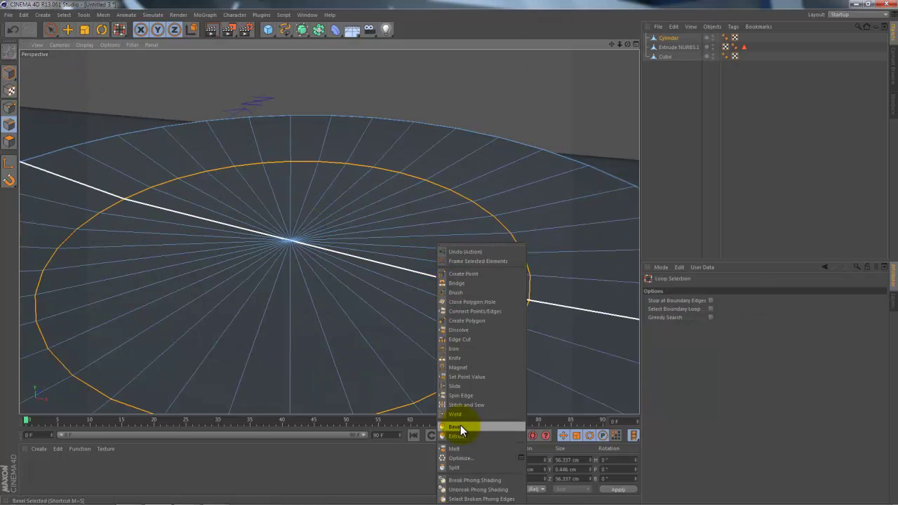
# Bevel the inner edge loop of the button cap with 3 subdivisions
pyautogui.click(455, 427)
pyautogui.scroll(-3, 481, 368)
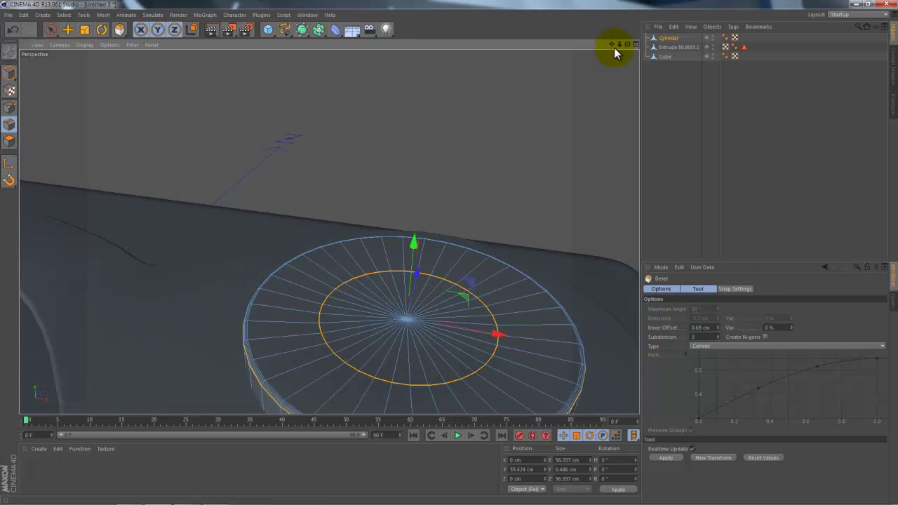
pyautogui.moveTo(614, 47); pyautogui.dragTo(618, 45)
pyautogui.keyDown('alt'); pyautogui.moveTo(450, 253); pyautogui.dragTo(424, 242); pyautogui.keyUp('alt')
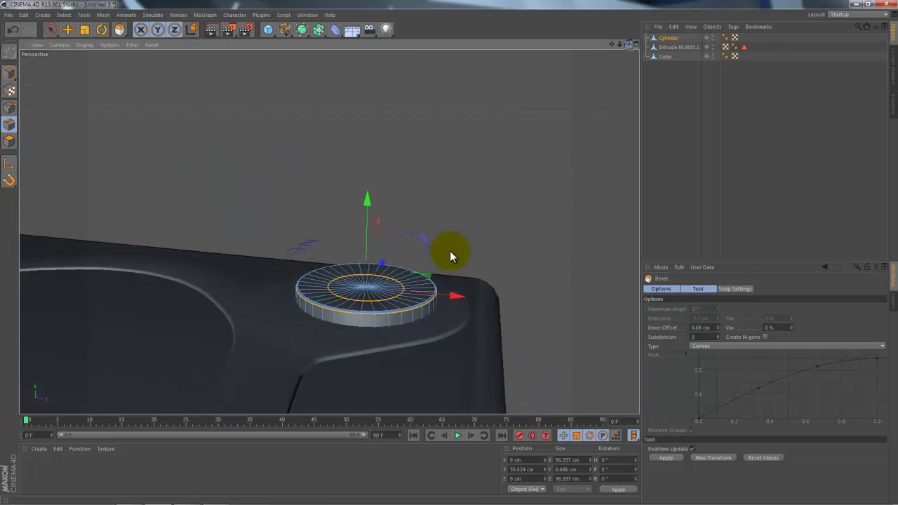
pyautogui.keyDown('alt'); pyautogui.moveTo(423, 247); pyautogui.dragTo(490, 238, button='right'); pyautogui.keyUp('alt')
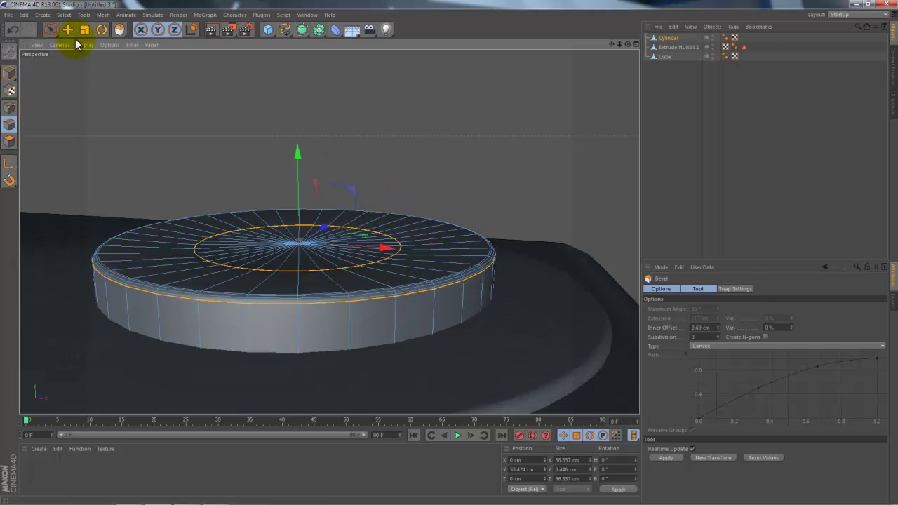
# Loop-select the button's outer top edge and bevel it with a 0.1 cm inner offset
pyautogui.click(64, 15)
pyautogui.click(78, 80)
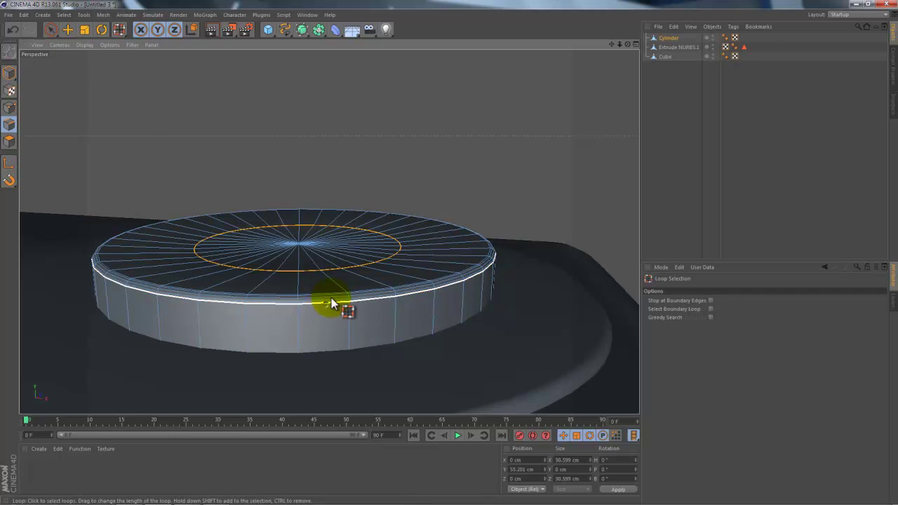
pyautogui.scroll(2, 427, 203)
pyautogui.rightClick(445, 209)
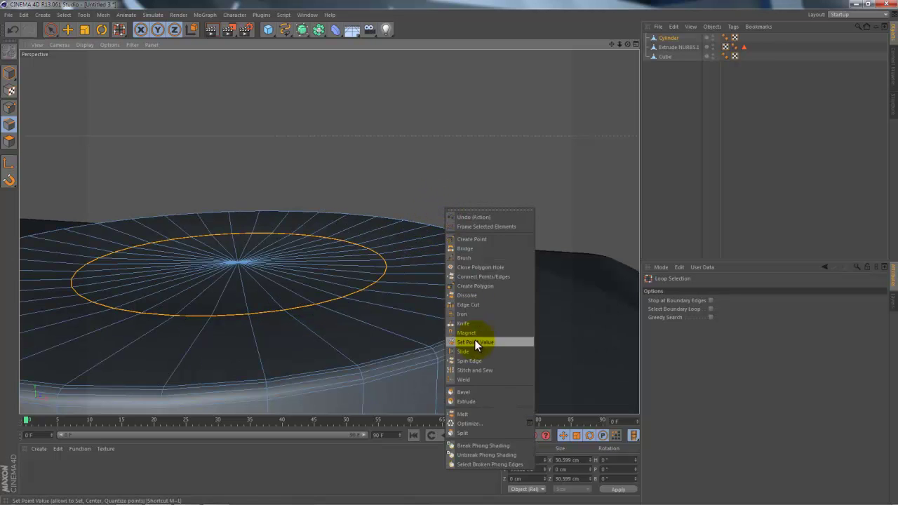
pyautogui.click(470, 392)
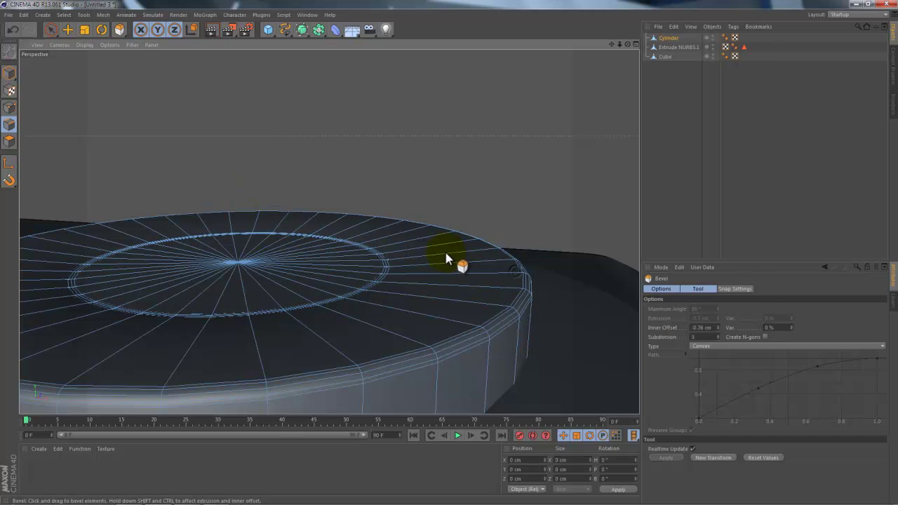
pyautogui.moveTo(449, 254); pyautogui.dragTo(453, 254)
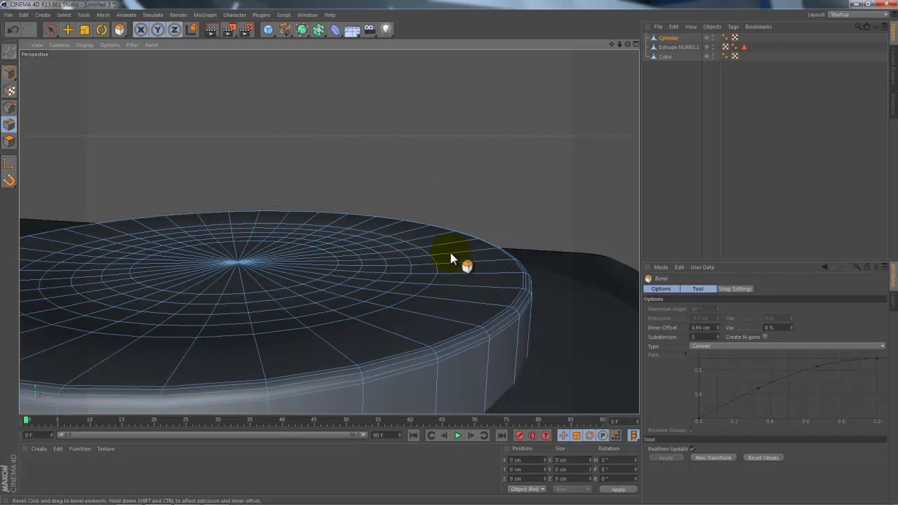
pyautogui.hotkey('ctrl', 'z')
pyautogui.scroll(-5, 452, 258)
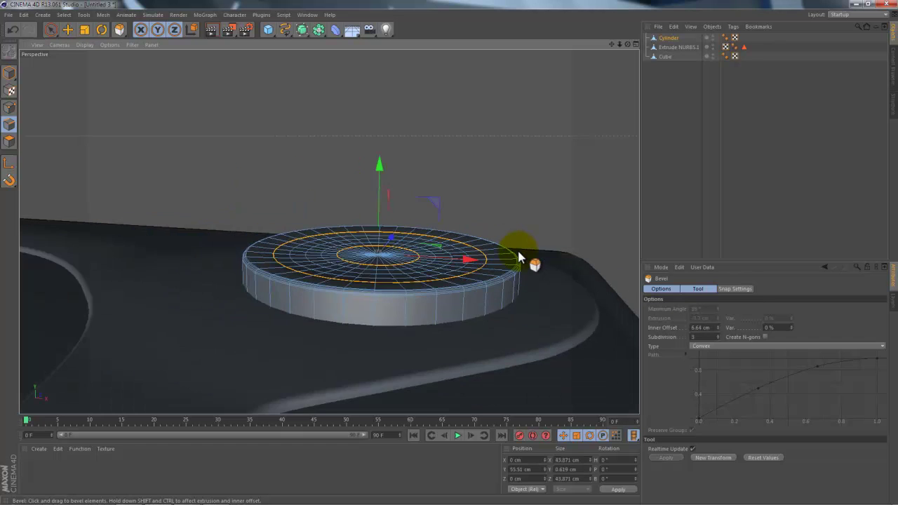
pyautogui.moveTo(451, 259); pyautogui.dragTo(544, 200)
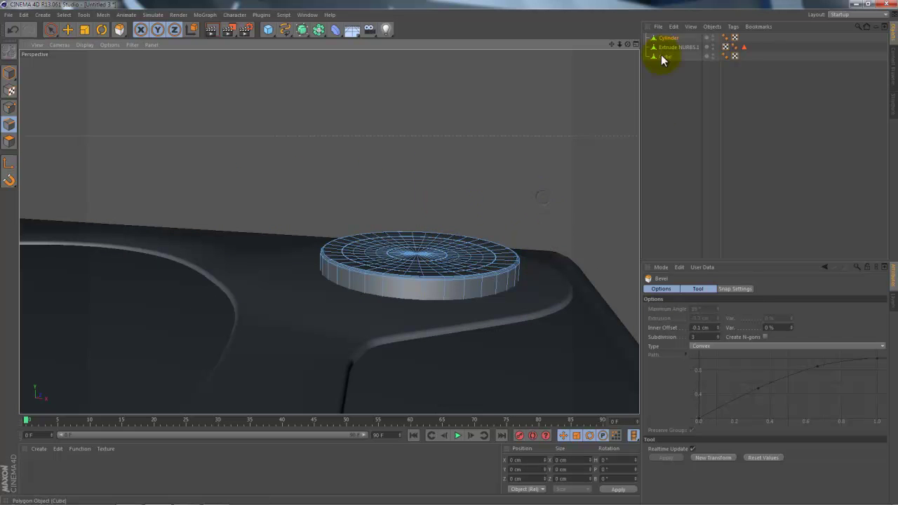
pyautogui.moveTo(609, 47); pyautogui.dragTo(449, 259)
pyautogui.moveTo(620, 42)
pyautogui.mouseDown()
pyautogui.moveTo(451, 260)
pyautogui.moveTo(450, 252)
pyautogui.mouseUp()
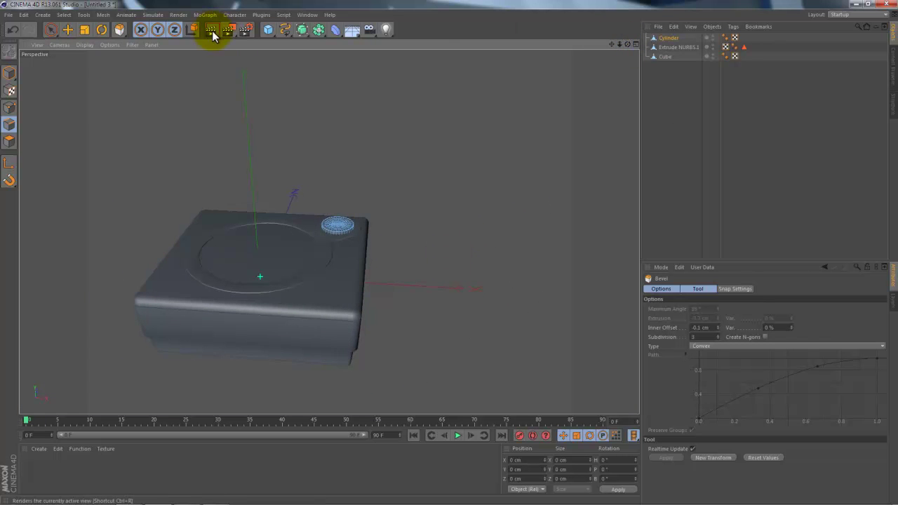
# Render a preview of the active view of the base and button, then clear it
pyautogui.click(212, 30)
pyautogui.click(417, 258)
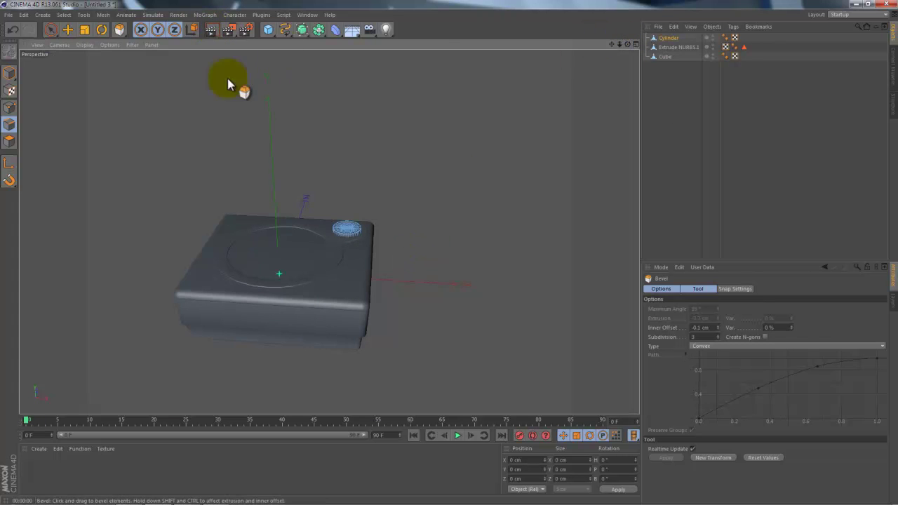
pyautogui.click(212, 30)
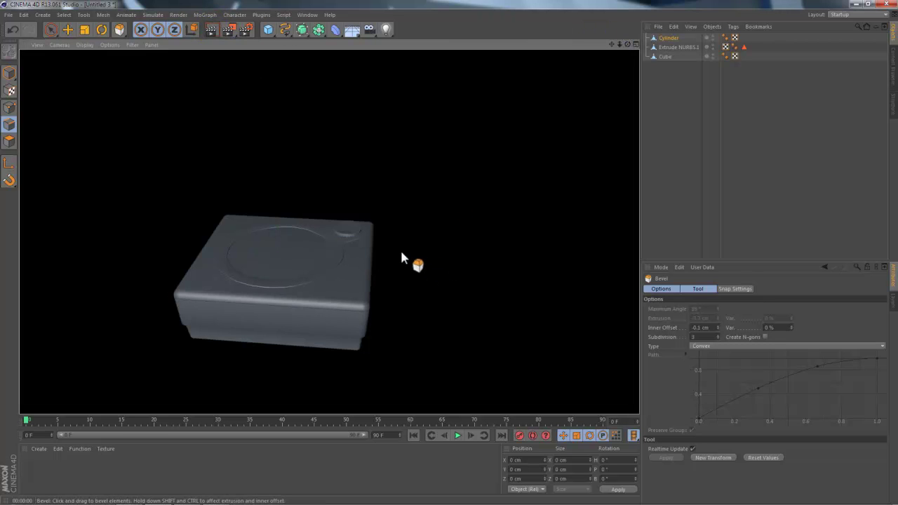
pyautogui.click(402, 256)
pyautogui.scroll(2, 400, 252)
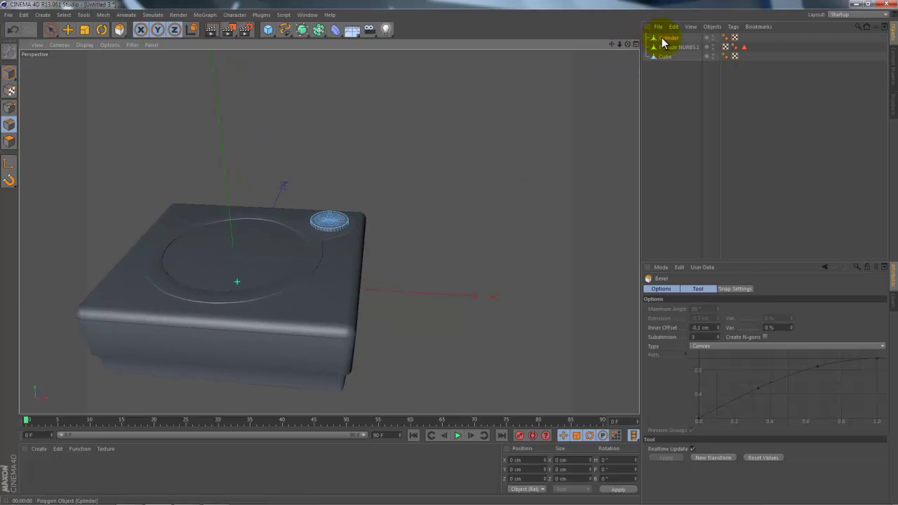
# With the button cylinder selected, show the enlarged Top view over the joystick reference image
pyautogui.click(662, 37)
pyautogui.click(635, 44)
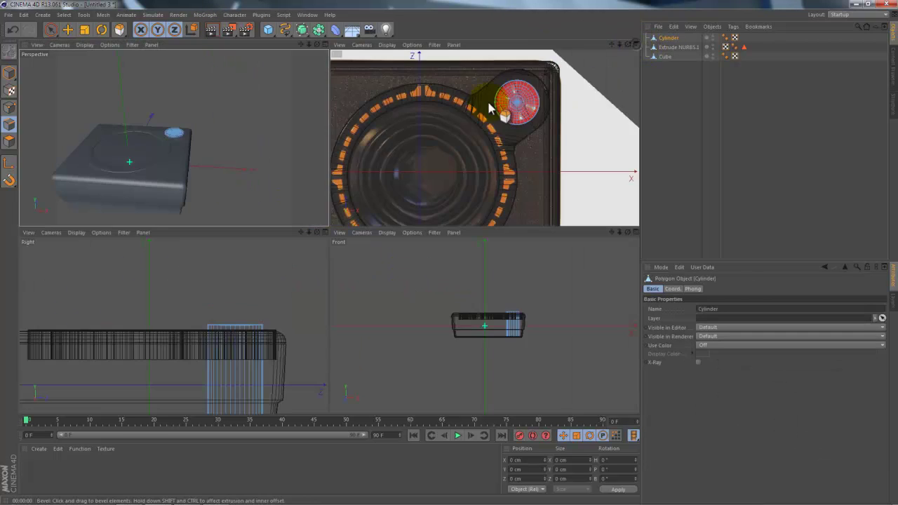
pyautogui.click(636, 45)
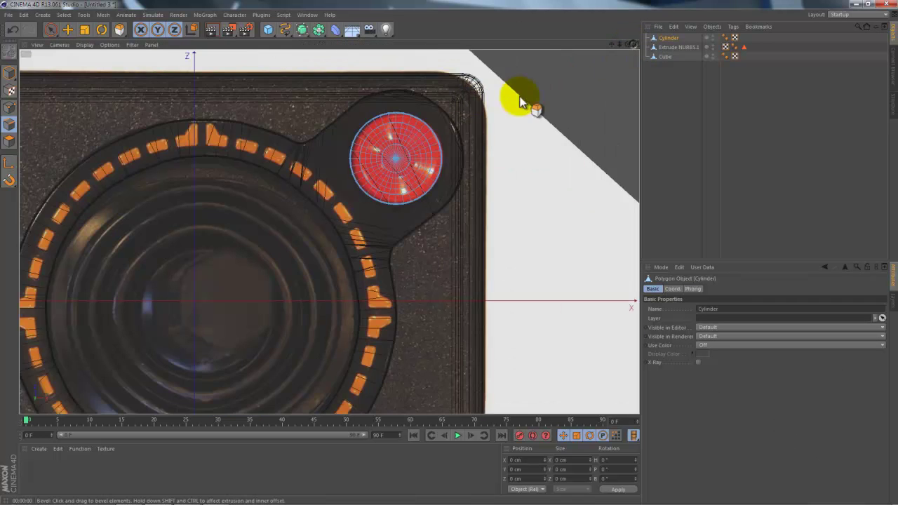
pyautogui.scroll(-4, 453, 119)
pyautogui.scroll(-3, 382, 161)
pyautogui.scroll(1, 298, 169)
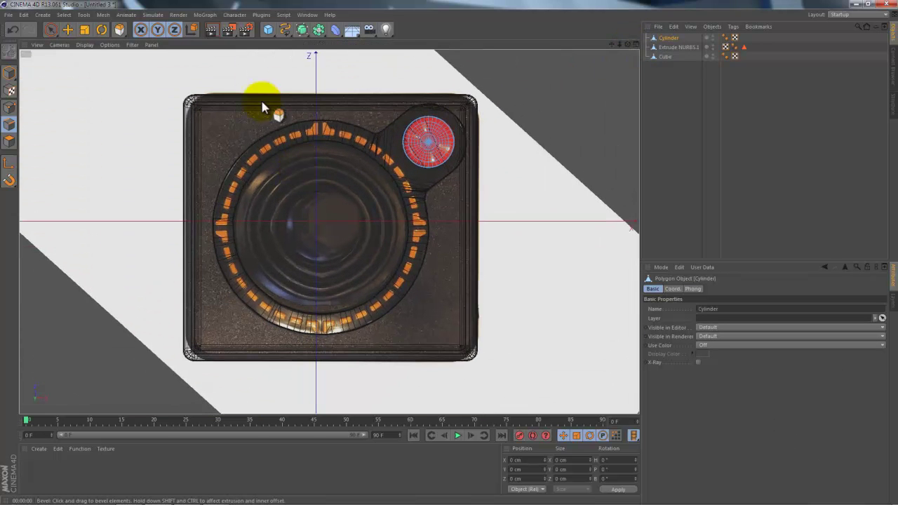
pyautogui.click(271, 36)
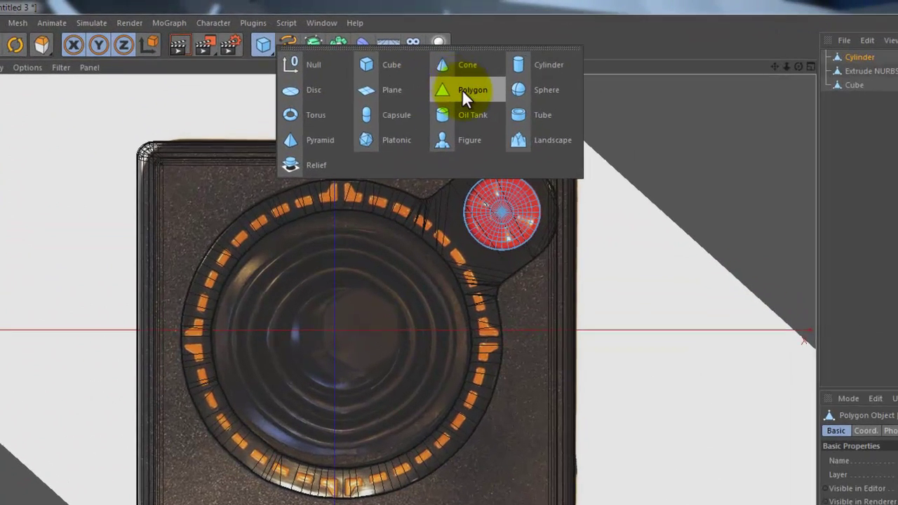
# Add a disc over the lens circle and enlarge it about 5% to a 105.2 cm radius
pyautogui.click(321, 93)
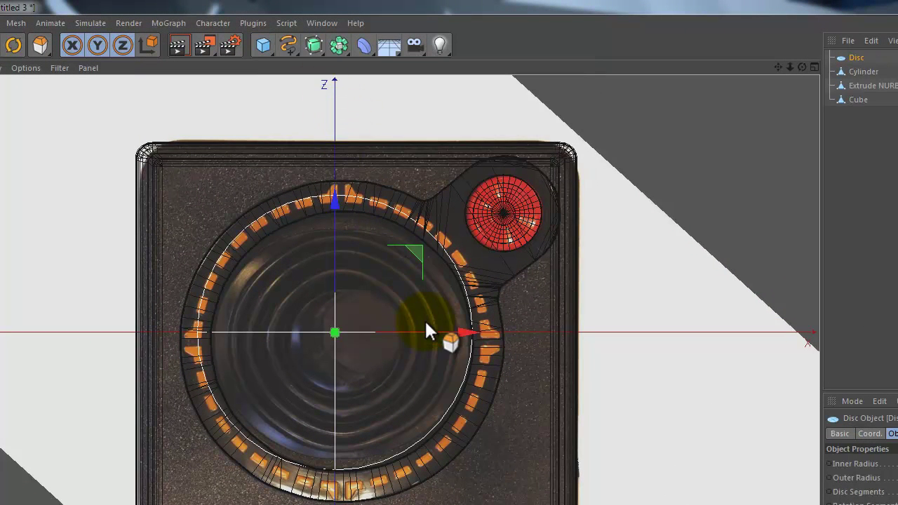
pyautogui.moveTo(412, 254); pyautogui.dragTo(422, 261)
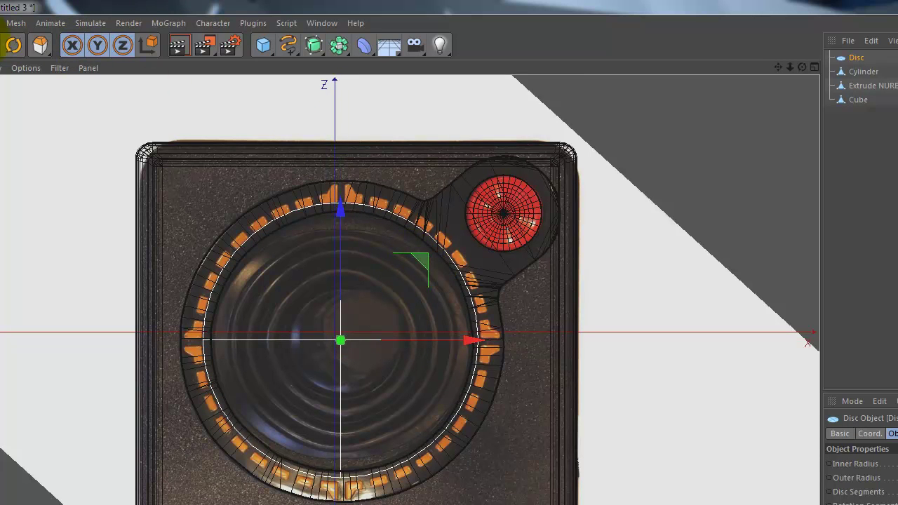
pyautogui.press('t')
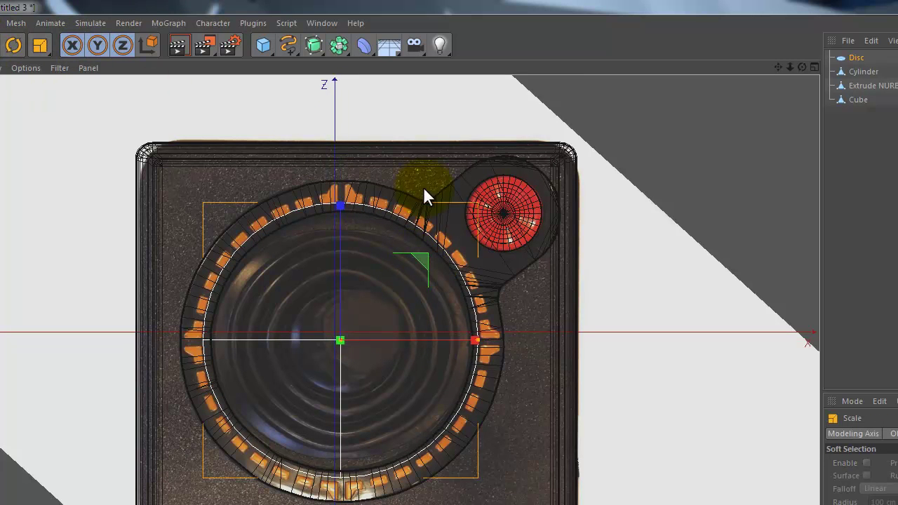
pyautogui.moveTo(528, 208); pyautogui.dragTo(551, 190)
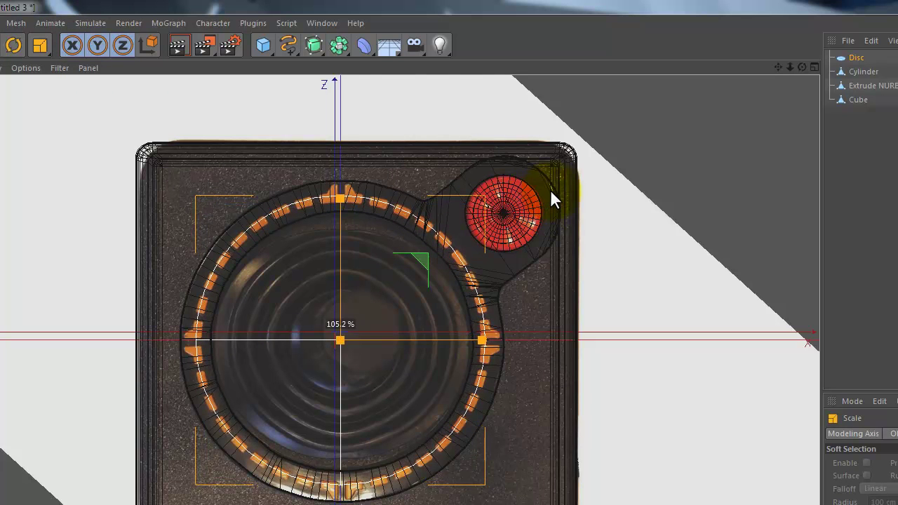
# In the four-view layout, raise the disc on Y onto the top of the base
pyautogui.click(814, 67)
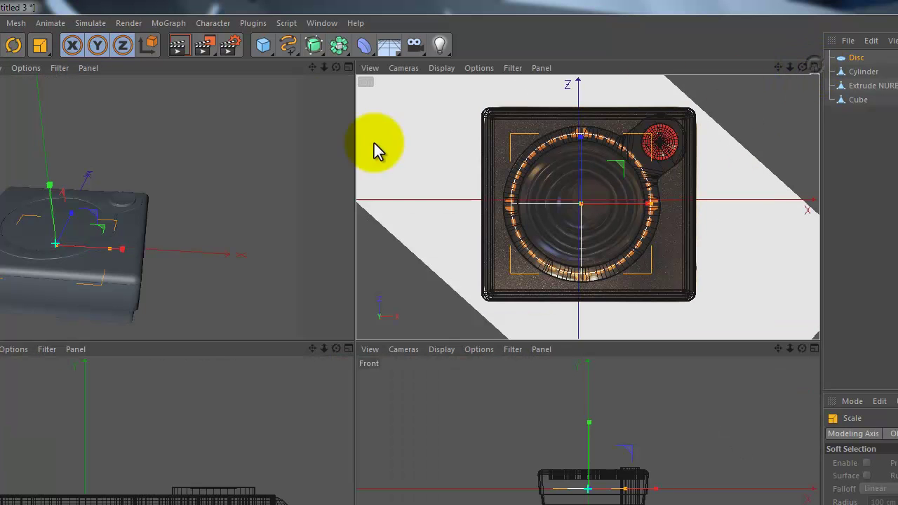
pyautogui.moveTo(337, 68); pyautogui.dragTo(352, 338)
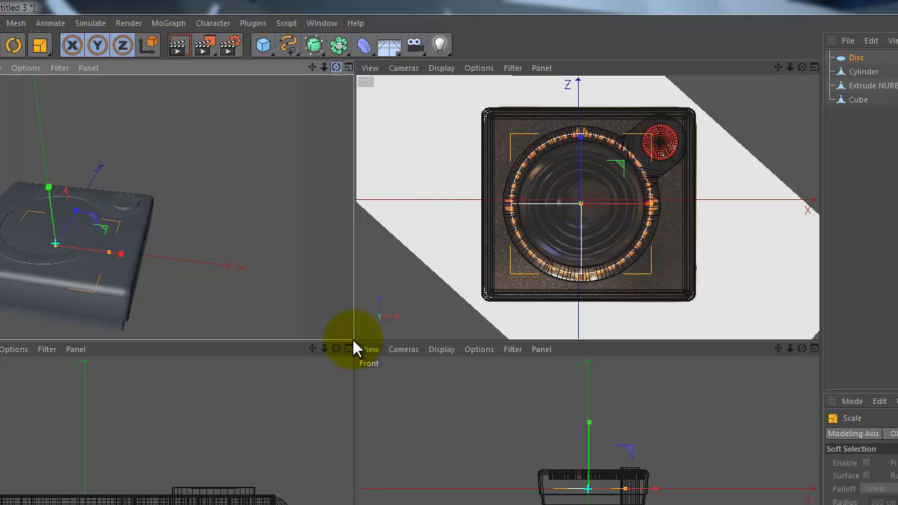
pyautogui.press('e')
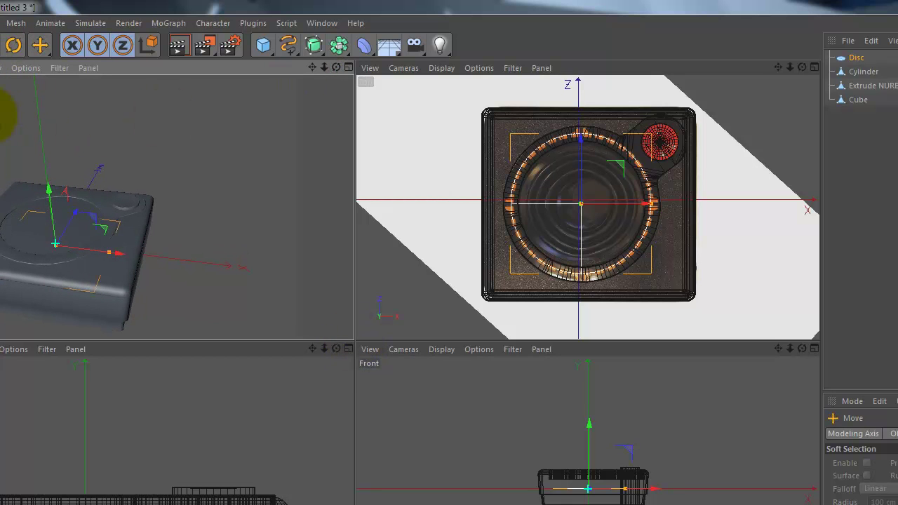
pyautogui.moveTo(52, 187); pyautogui.dragTo(43, 158)
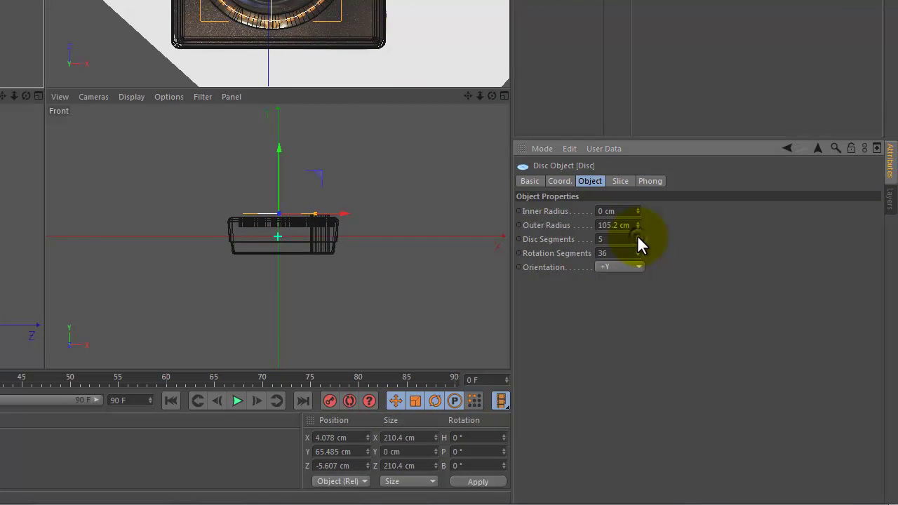
# Set the disc's Disc Segments to 10
pyautogui.click(637, 235)
pyautogui.doubleClick(637, 235)
pyautogui.tripleClick(639, 241)
pyautogui.tripleClick(639, 242)
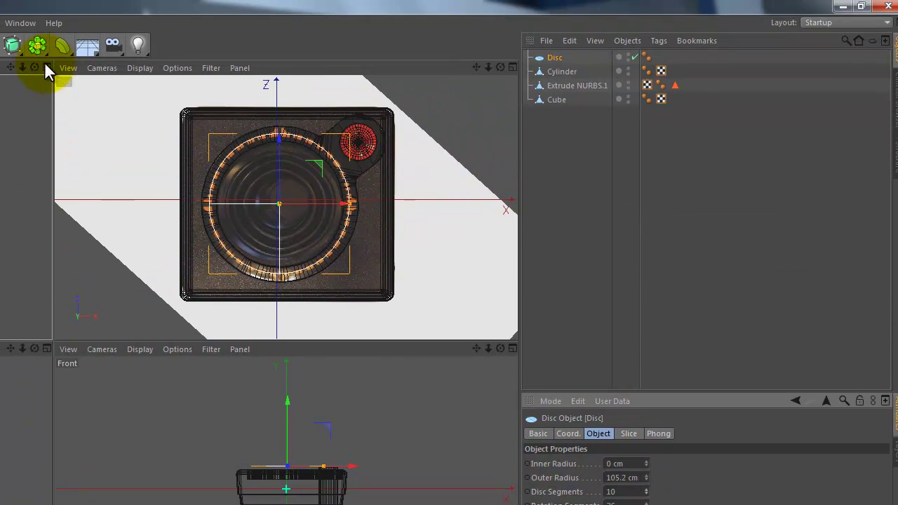
# Convert the disc to an editable polygon object
pyautogui.click(44, 62)
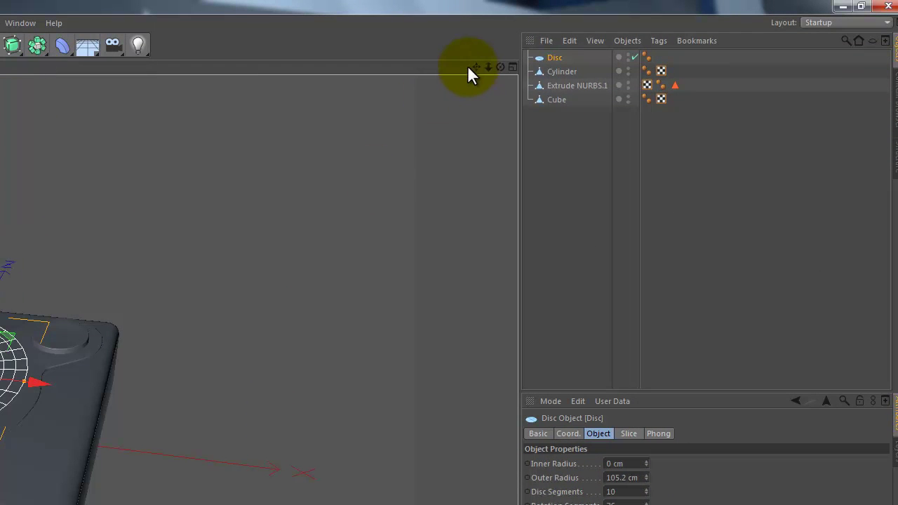
pyautogui.moveTo(467, 65); pyautogui.dragTo(477, 67)
pyautogui.click(513, 66)
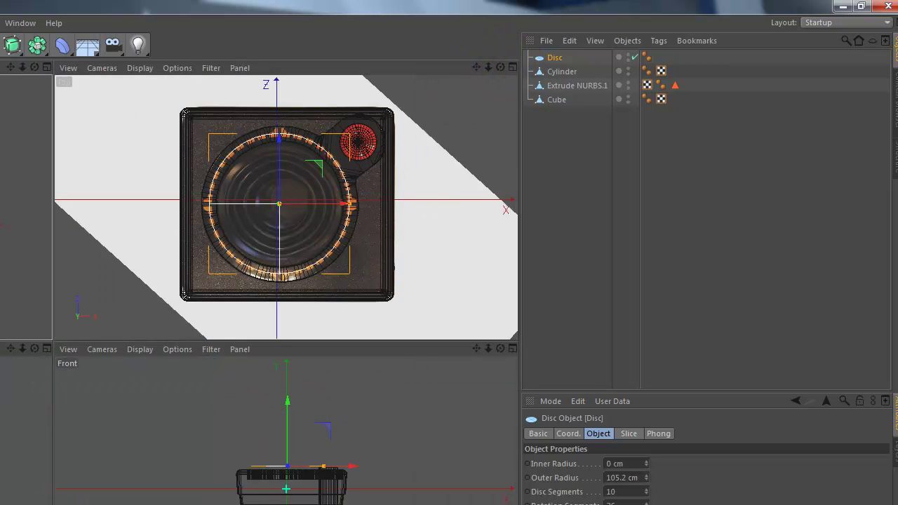
pyautogui.press('c')
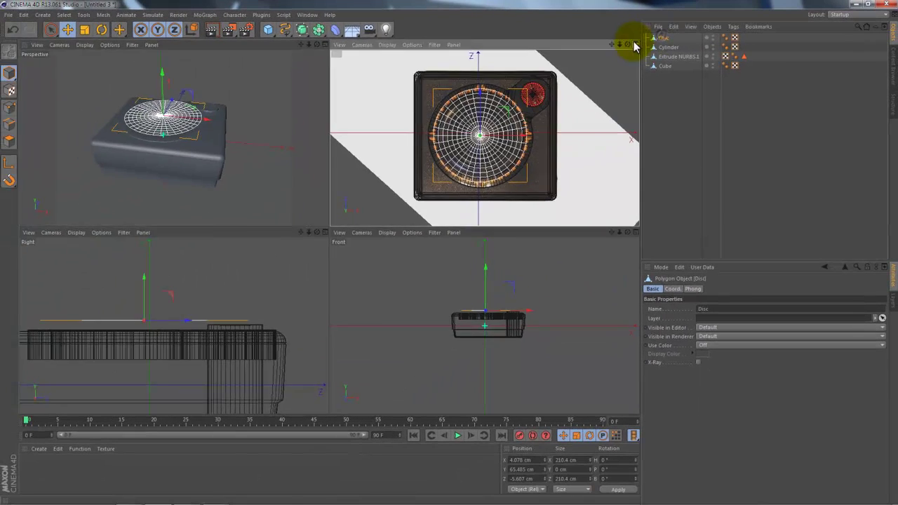
pyautogui.click(628, 44)
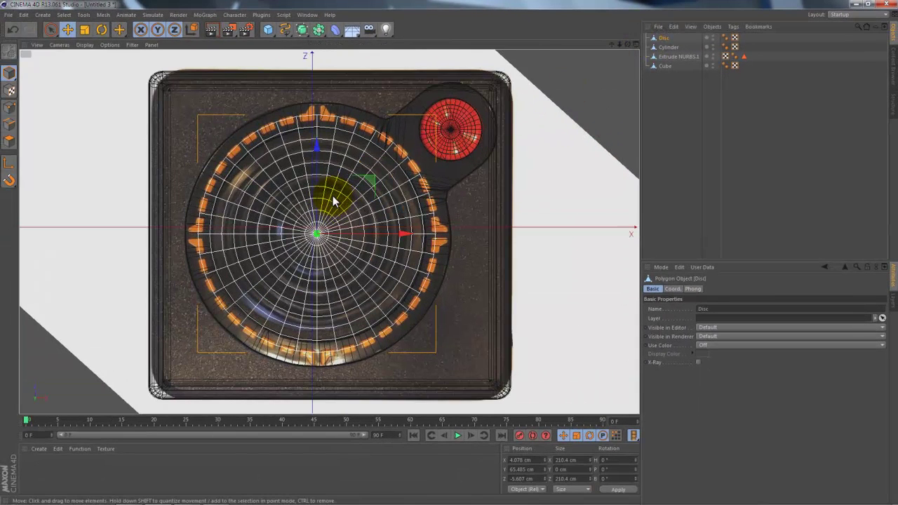
# In Edge mode, cut a new loop into the disc and widen an inner ring slightly
pyautogui.scroll(2, 334, 202)
pyautogui.click(10, 123)
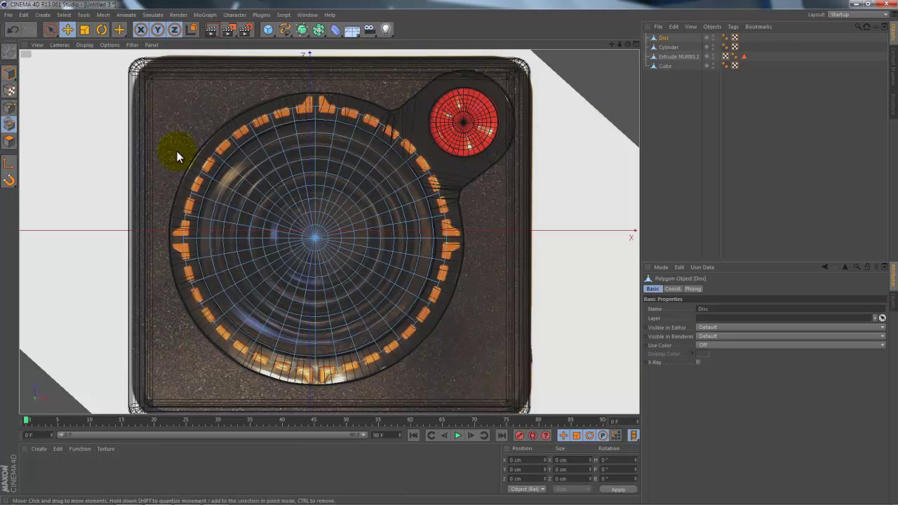
pyautogui.rightClick(501, 117)
pyautogui.click(523, 234)
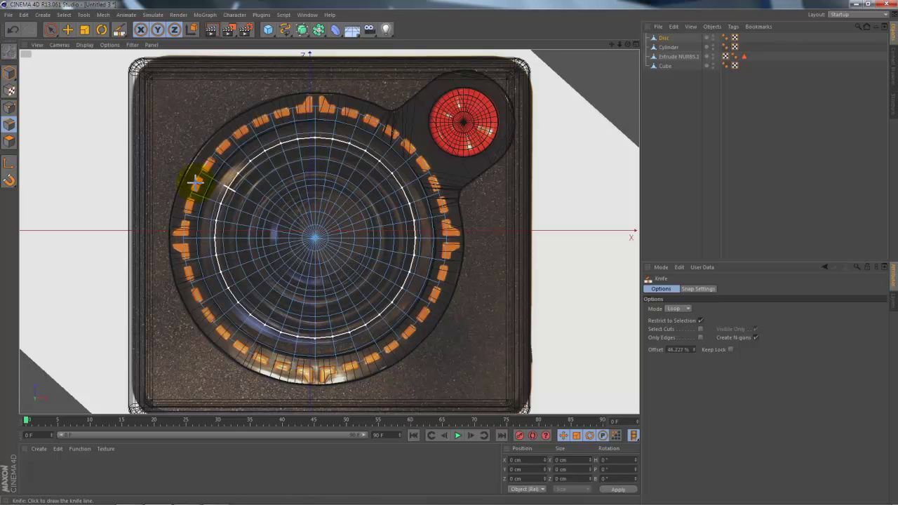
pyautogui.click(62, 15)
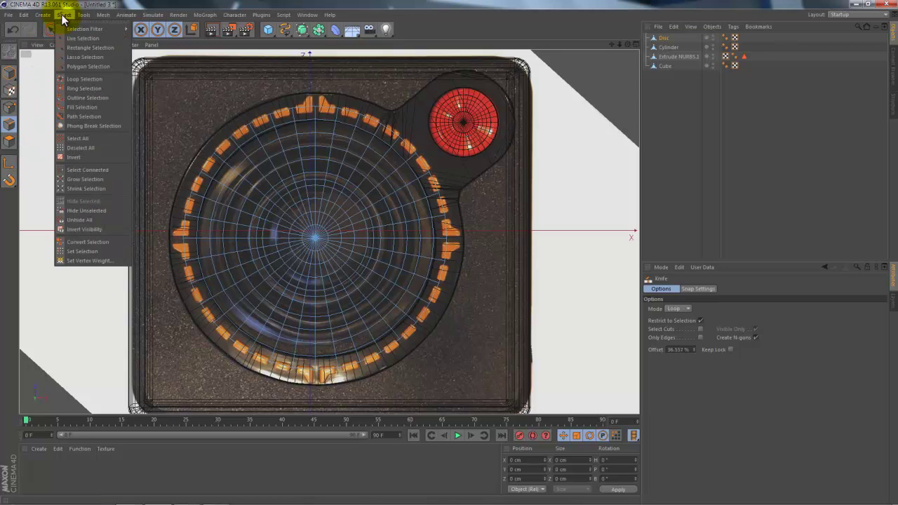
pyautogui.click(83, 79)
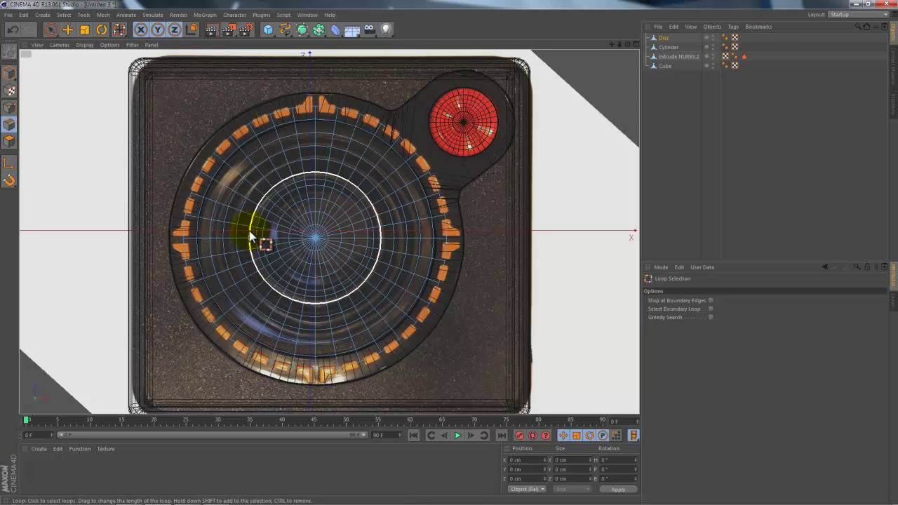
pyautogui.click(254, 226)
pyautogui.click(85, 29)
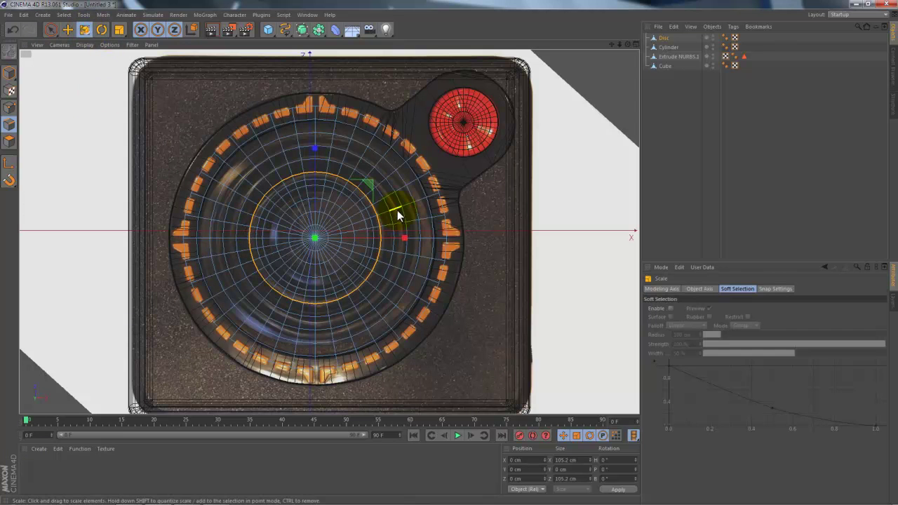
pyautogui.moveTo(484, 188); pyautogui.dragTo(505, 187)
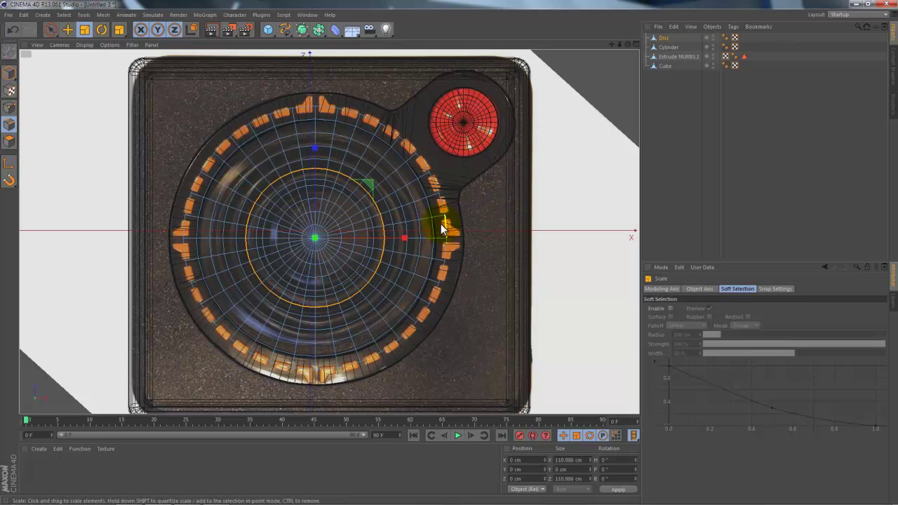
# Cut another loop into the disc and scale that ring to about 96.5%
pyautogui.click(189, 109)
pyautogui.rightClick(188, 108)
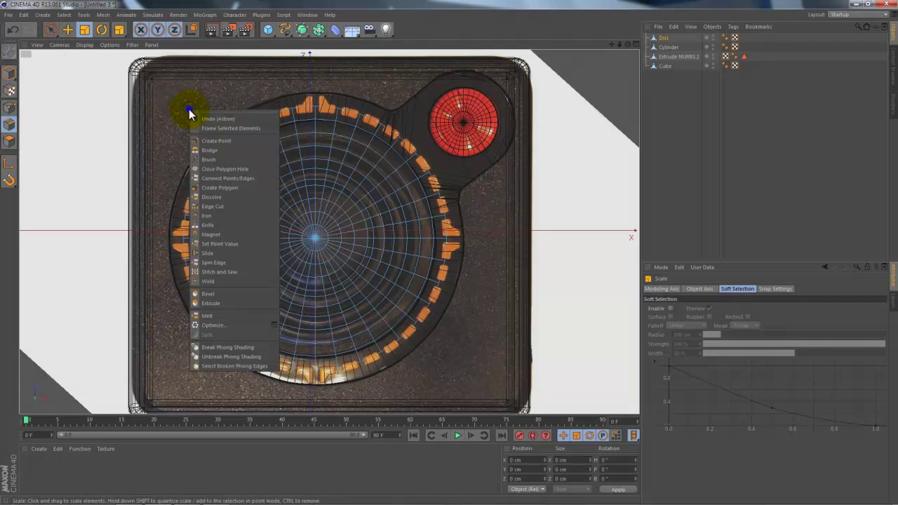
pyautogui.click(209, 224)
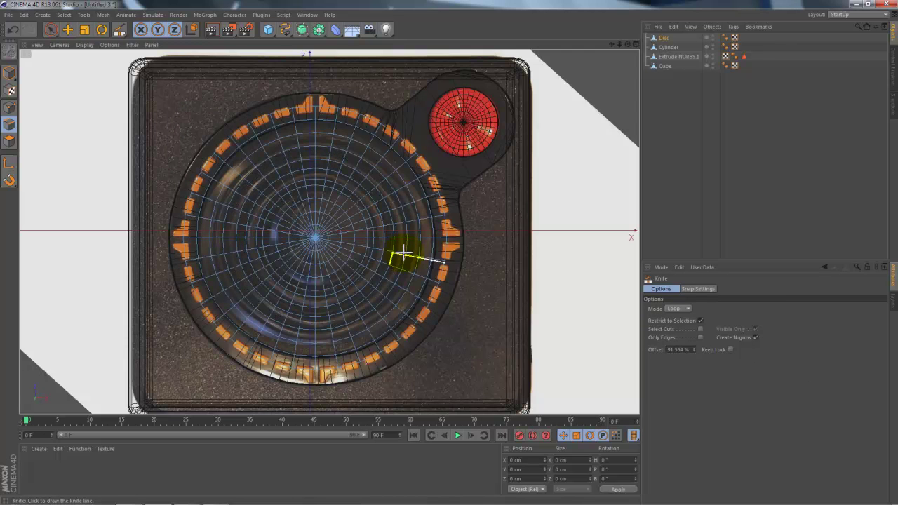
pyautogui.click(63, 15)
pyautogui.click(77, 80)
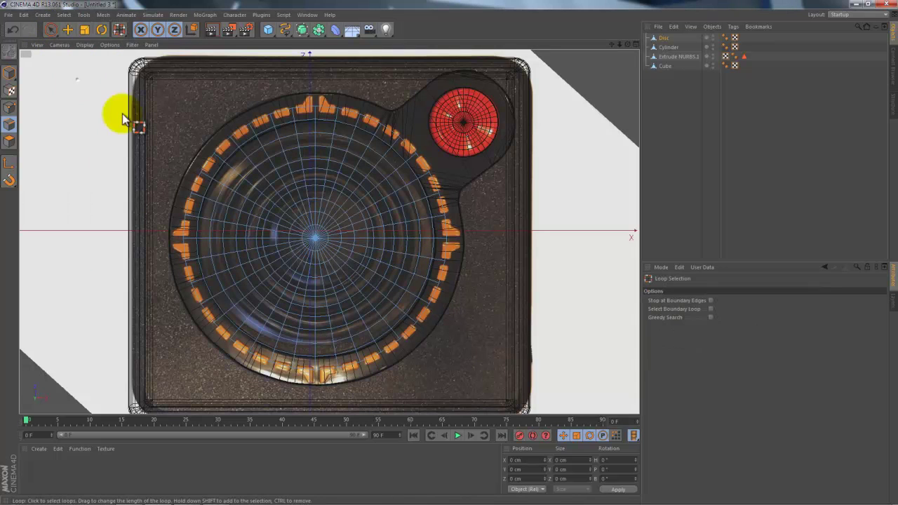
pyautogui.click(225, 257)
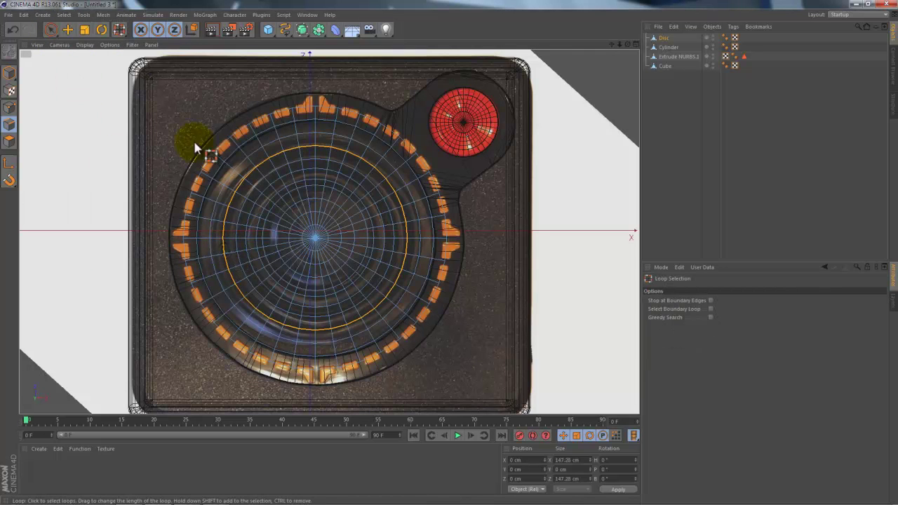
pyautogui.click(83, 29)
pyautogui.moveTo(494, 178); pyautogui.dragTo(501, 179)
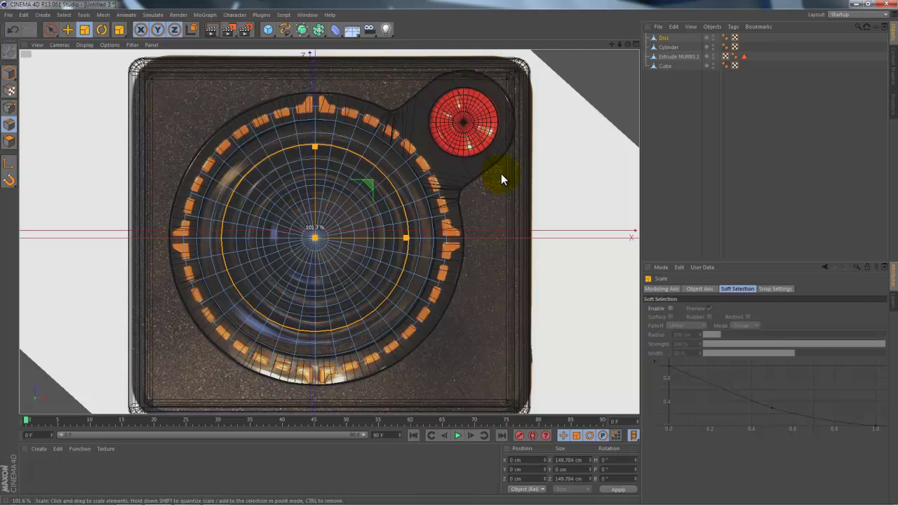
pyautogui.moveTo(501, 173); pyautogui.dragTo(480, 178)
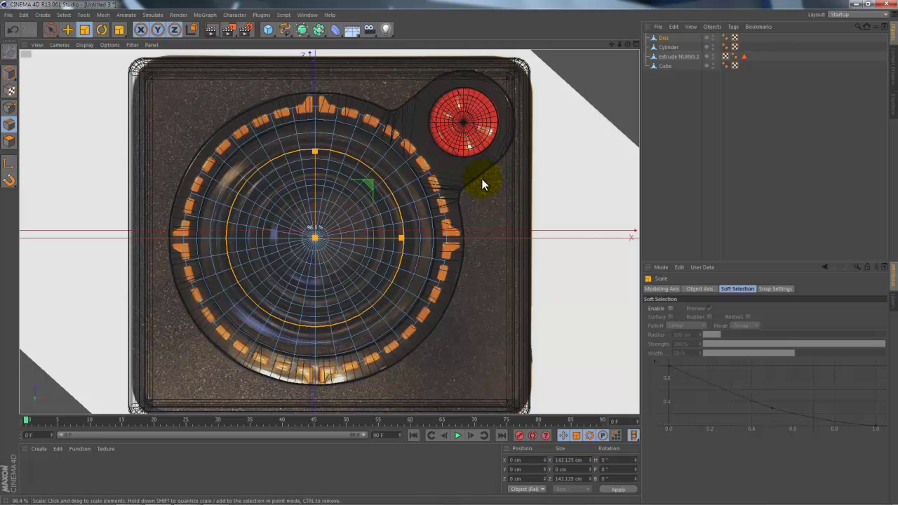
pyautogui.moveTo(482, 178); pyautogui.dragTo(477, 186)
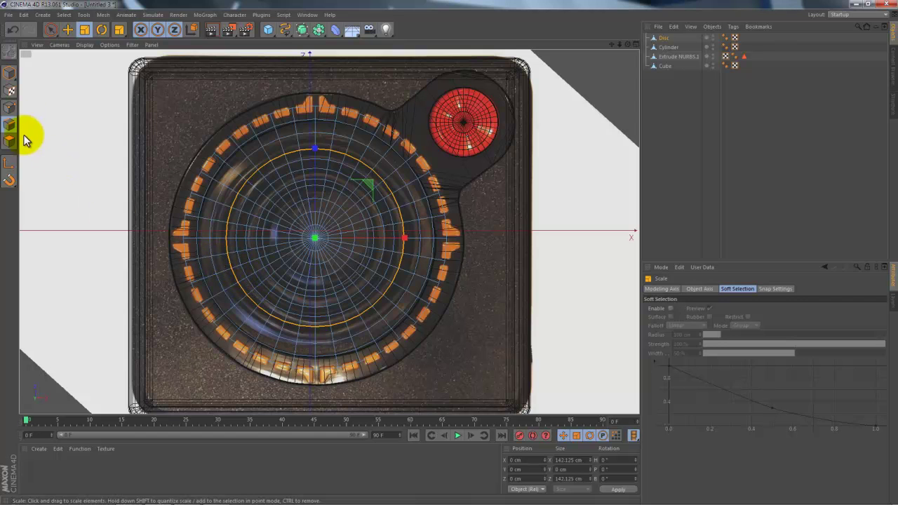
# Loop-select the larger outer ring and shrink it to about 95.5%
pyautogui.click(67, 65)
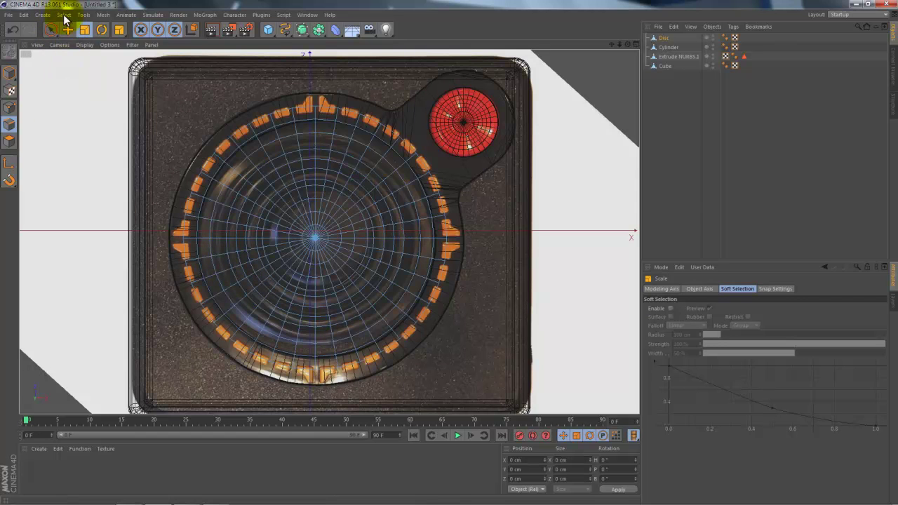
pyautogui.click(64, 15)
pyautogui.click(81, 78)
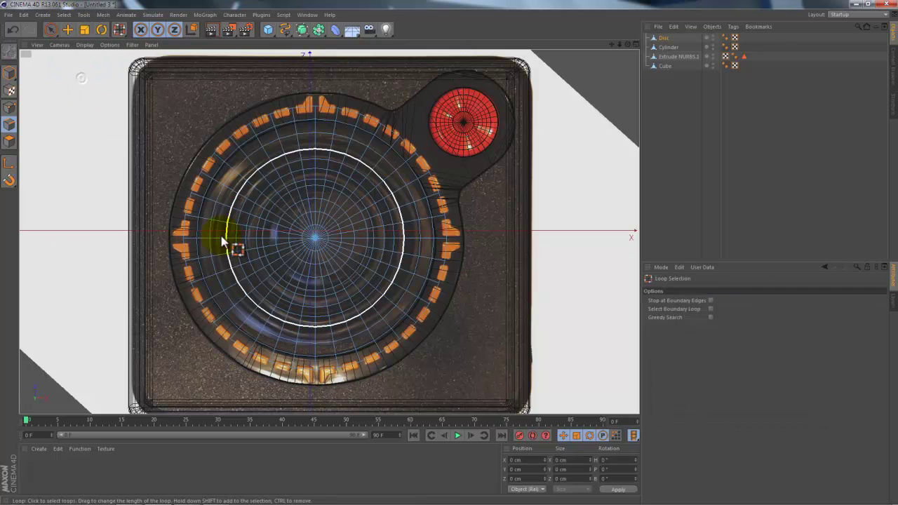
pyautogui.click(214, 235)
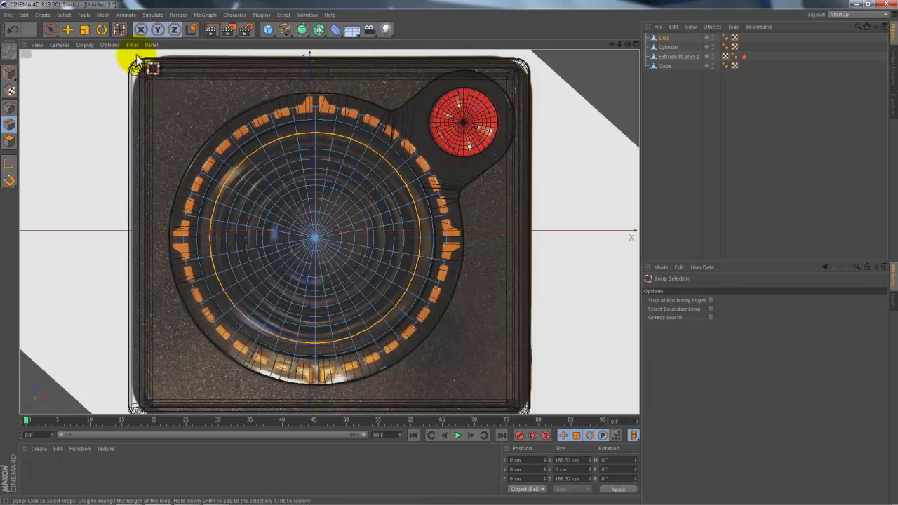
pyautogui.click(88, 31)
pyautogui.moveTo(516, 185); pyautogui.dragTo(504, 194)
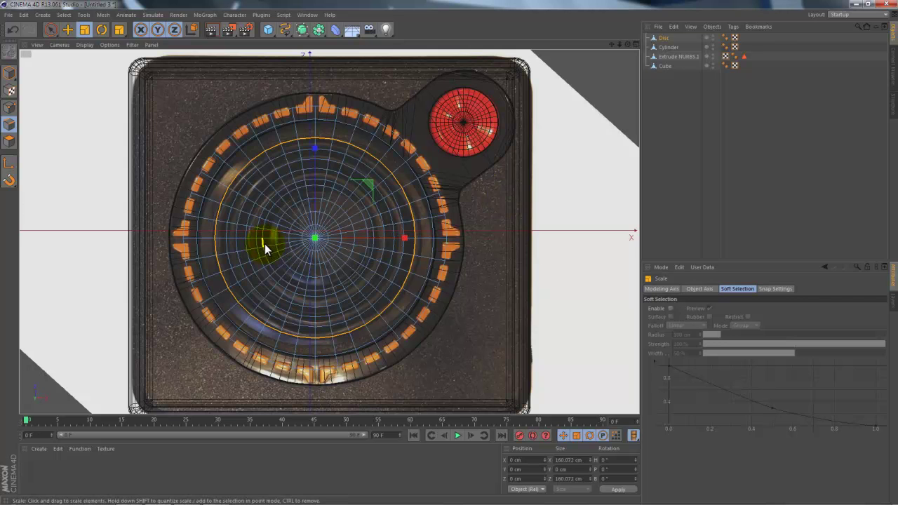
# Shrink an inner ring to about 94.6% (79.615 cm across) and restore the four-view layout
pyautogui.click(64, 15)
pyautogui.click(80, 78)
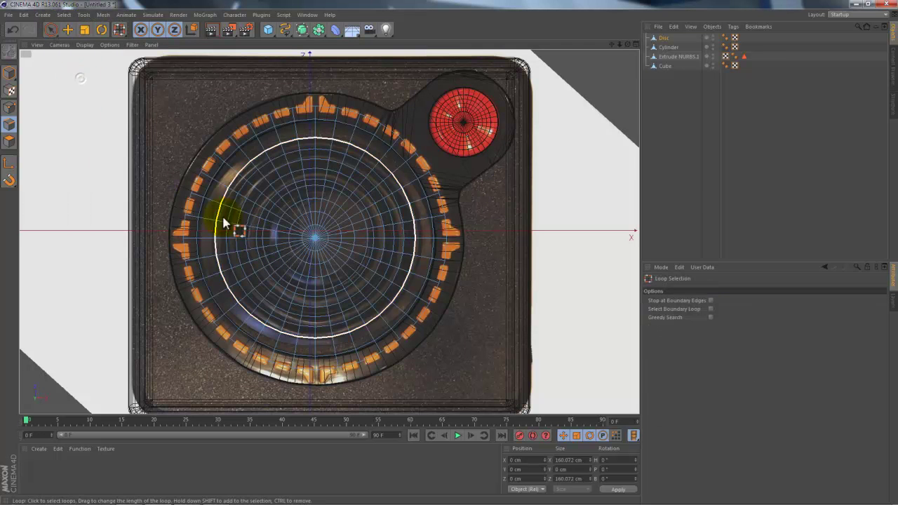
pyautogui.click(271, 257)
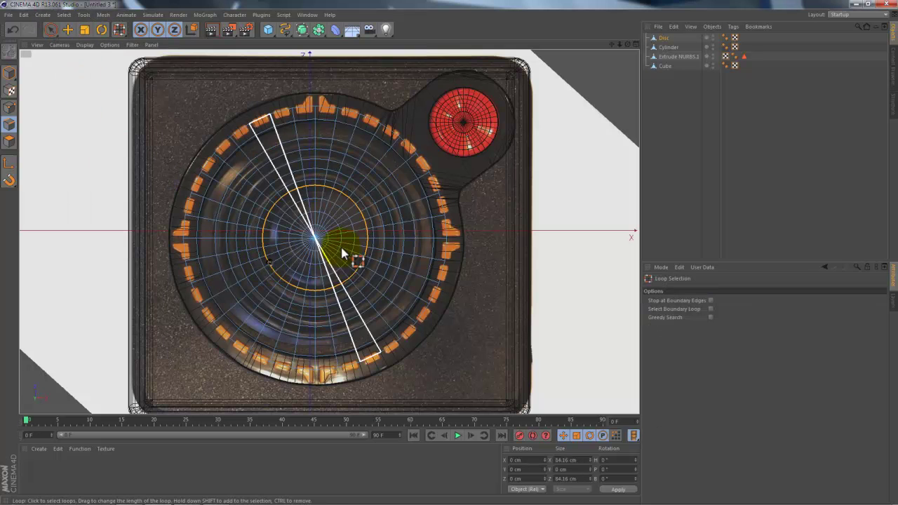
pyautogui.click(84, 29)
pyautogui.moveTo(518, 165); pyautogui.dragTo(489, 171)
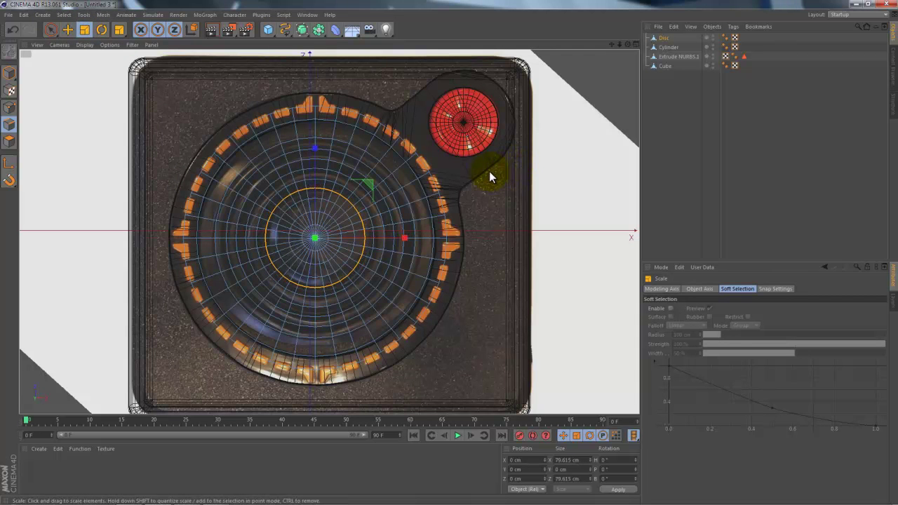
pyautogui.click(635, 44)
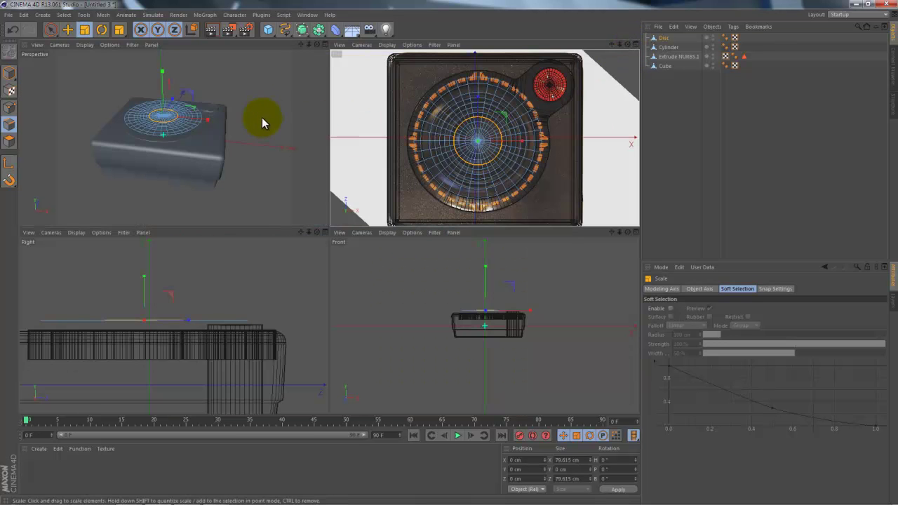
# In a maximized Perspective view, loop-select the disc's inner ring and the next two rings outward
pyautogui.click(323, 44)
pyautogui.moveTo(466, 135)
pyautogui.keyDown('alt'); pyautogui.mouseDown()
pyautogui.moveTo(457, 172)
pyautogui.moveTo(464, 189)
pyautogui.mouseUp(); pyautogui.keyUp('alt')
pyautogui.scroll(2, 307, 208)
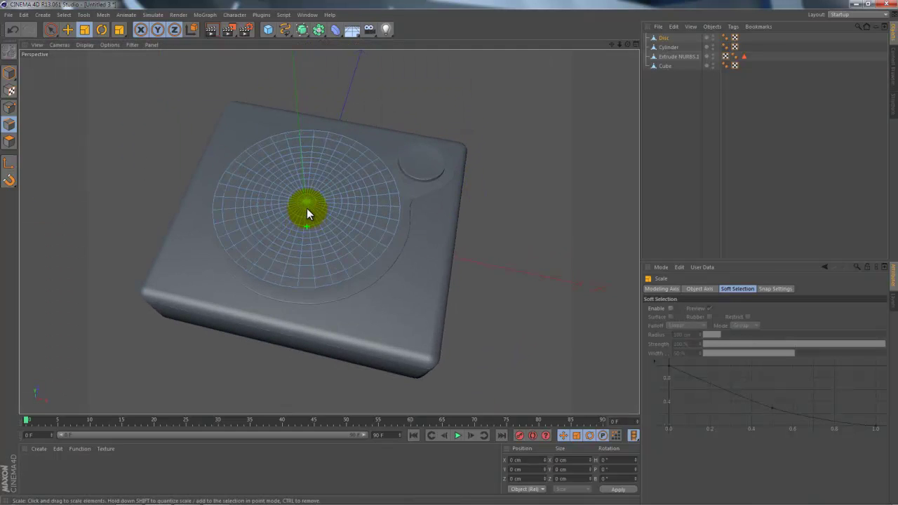
pyautogui.scroll(1, 307, 208)
pyautogui.click(43, 15)
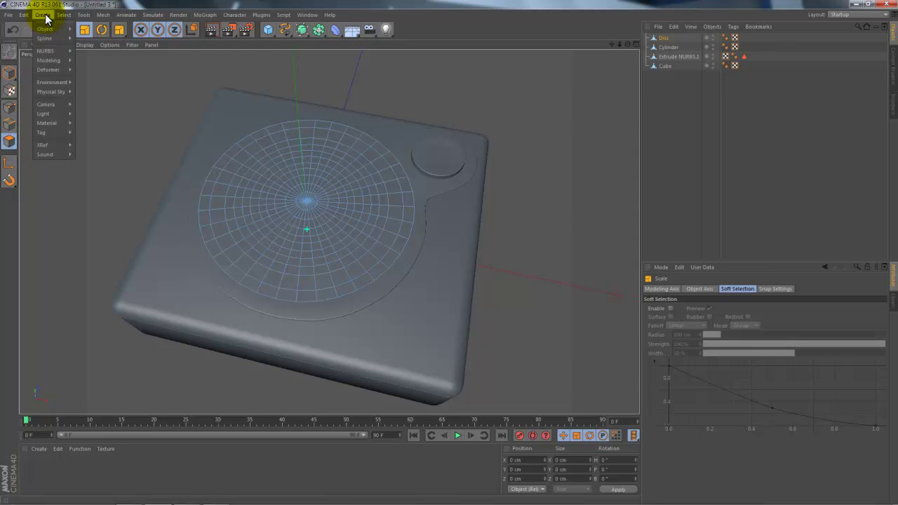
pyautogui.click(82, 77)
pyautogui.scroll(1, 265, 175)
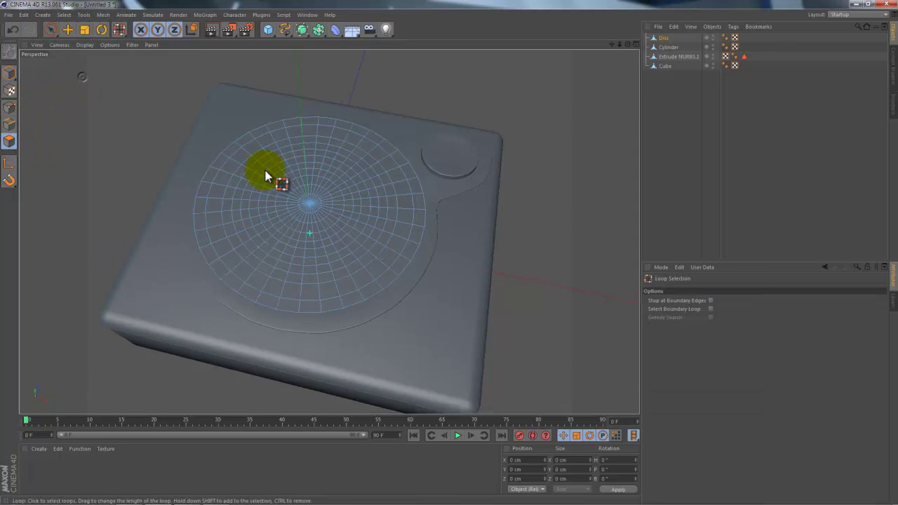
pyautogui.scroll(1, 265, 177)
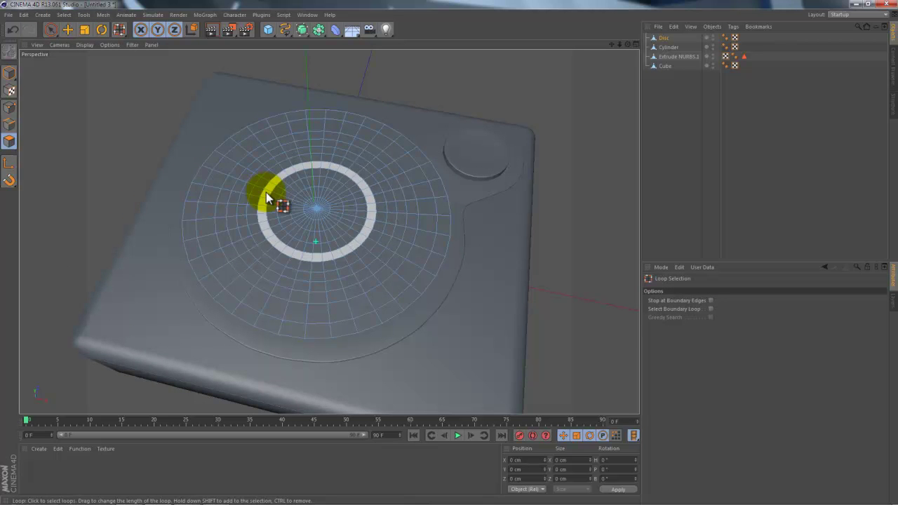
pyautogui.click(265, 194)
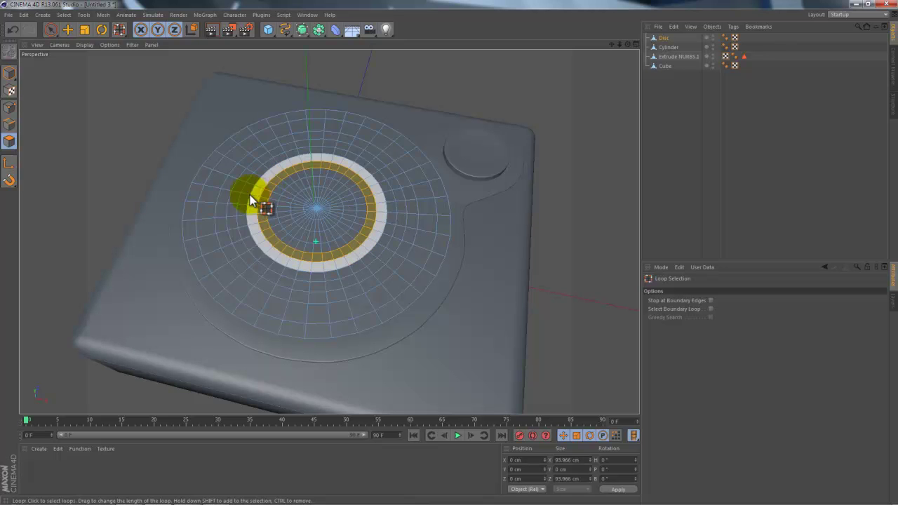
pyautogui.keyDown('shift'); pyautogui.click(242, 198); pyautogui.keyUp('shift')
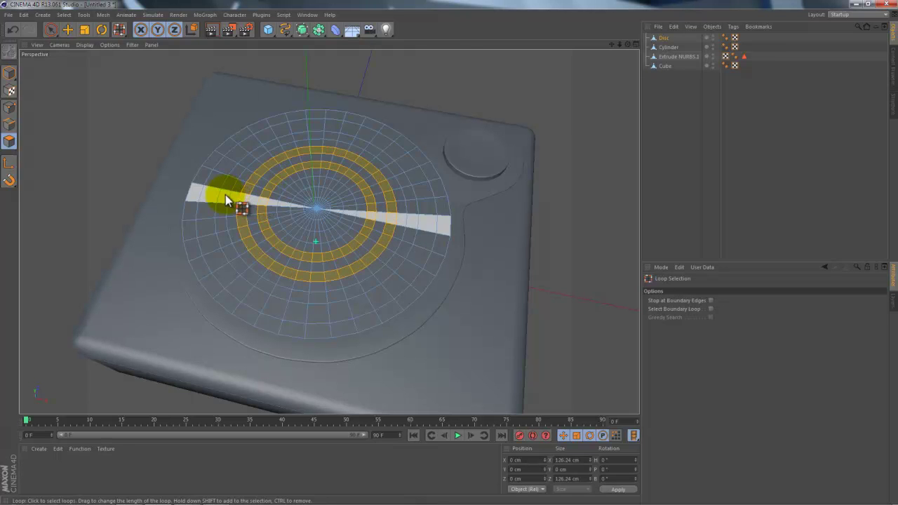
pyautogui.keyDown('shift'); pyautogui.click(224, 208); pyautogui.keyUp('shift')
# Reselect just a single polygon ring on the disc and maximize the Right side view
pyautogui.moveTo(546, 245)
pyautogui.keyDown('alt'); pyautogui.mouseDown()
pyautogui.moveTo(526, 193)
pyautogui.moveTo(538, 211)
pyautogui.moveTo(538, 202)
pyautogui.moveTo(488, 184)
pyautogui.mouseUp(); pyautogui.keyUp('alt')
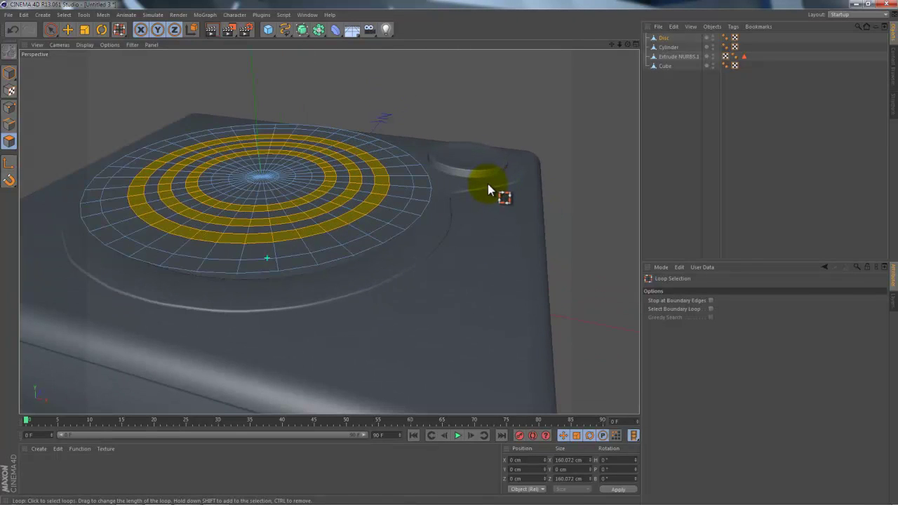
pyautogui.click(513, 107)
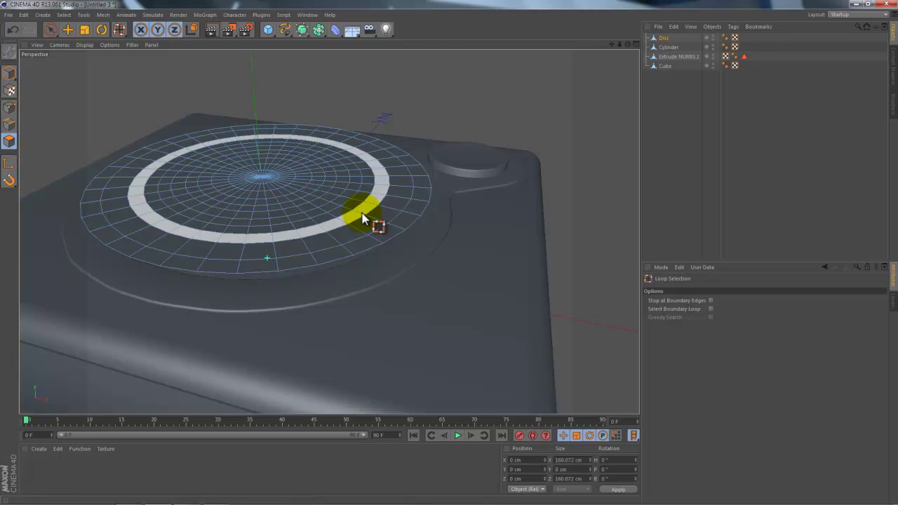
pyautogui.click(360, 215)
pyautogui.click(636, 45)
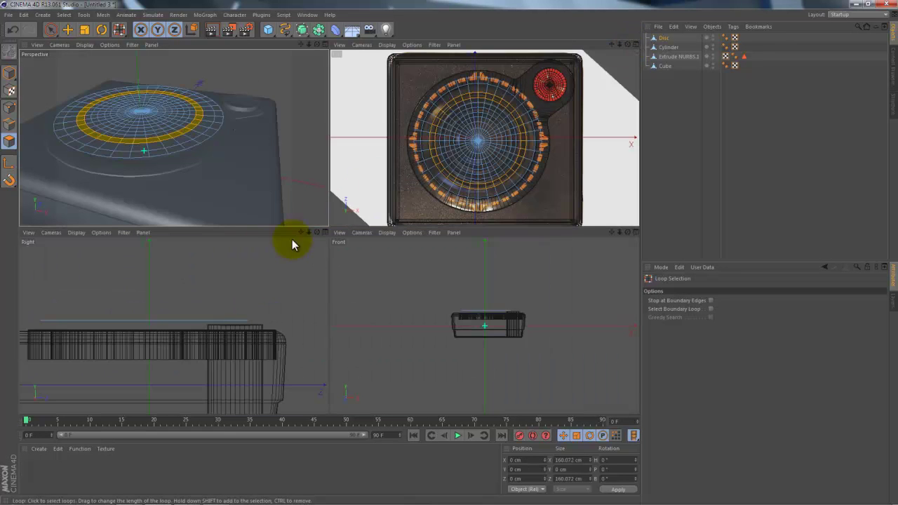
pyautogui.middleClick(307, 258)
pyautogui.scroll(-2, 327, 250)
pyautogui.scroll(-2, 327, 245)
pyautogui.scroll(2, 251, 231)
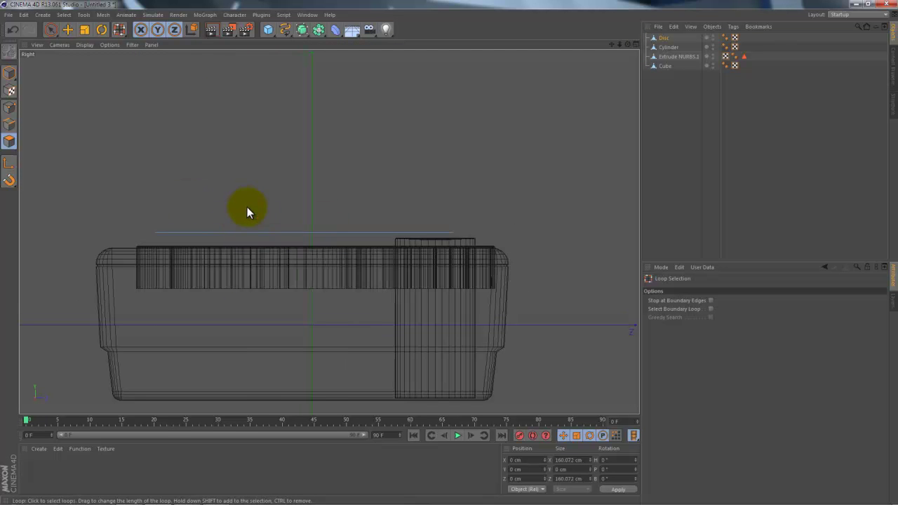
# Extrude the selected disc ring upward, then deselect it
pyautogui.rightClick(247, 207)
pyautogui.click(269, 298)
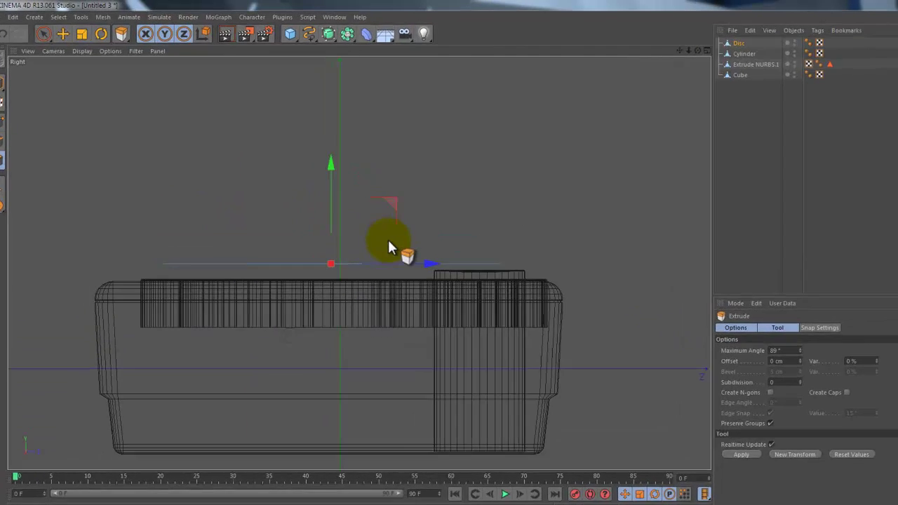
pyautogui.moveTo(482, 321); pyautogui.dragTo(625, 382)
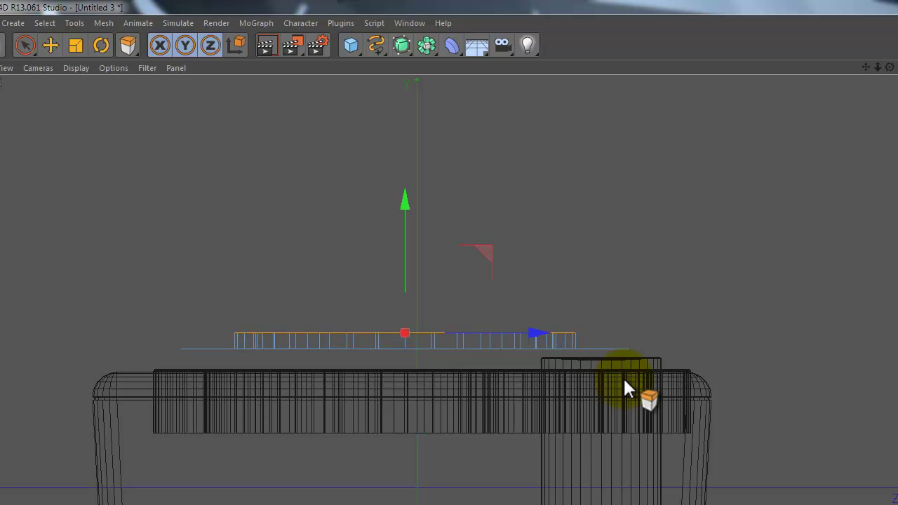
pyautogui.click(890, 67)
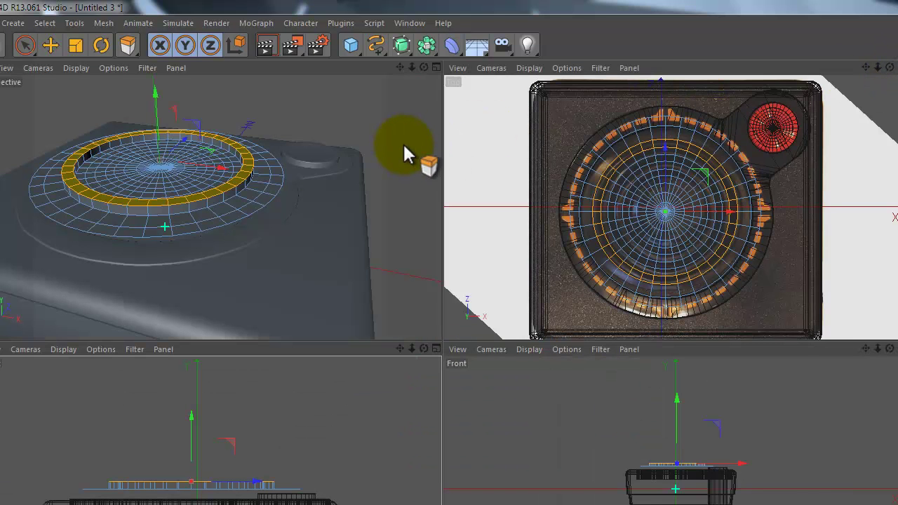
pyautogui.click(403, 142)
# Loop-select the next ring inward and extrude it upward as a second tier
pyautogui.keyDown('alt'); pyautogui.moveTo(388, 110); pyautogui.dragTo(377, 177); pyautogui.keyUp('alt')
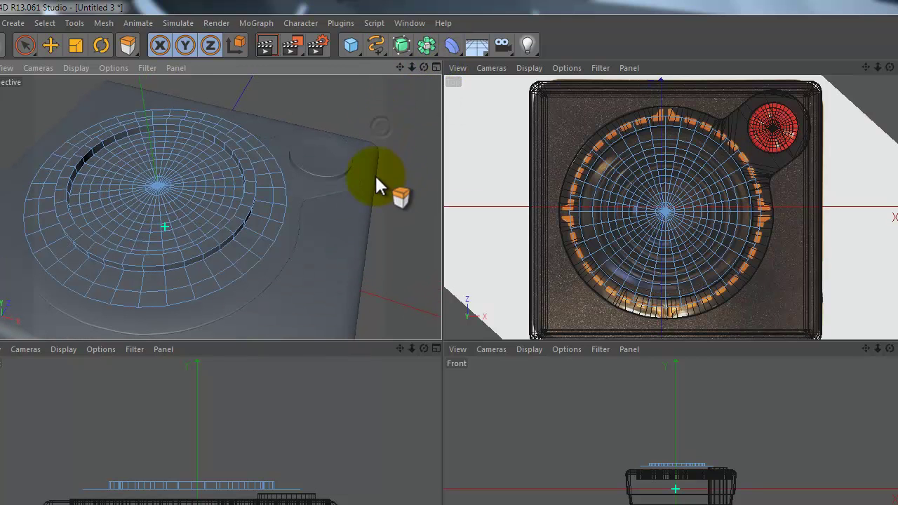
pyautogui.click(40, 24)
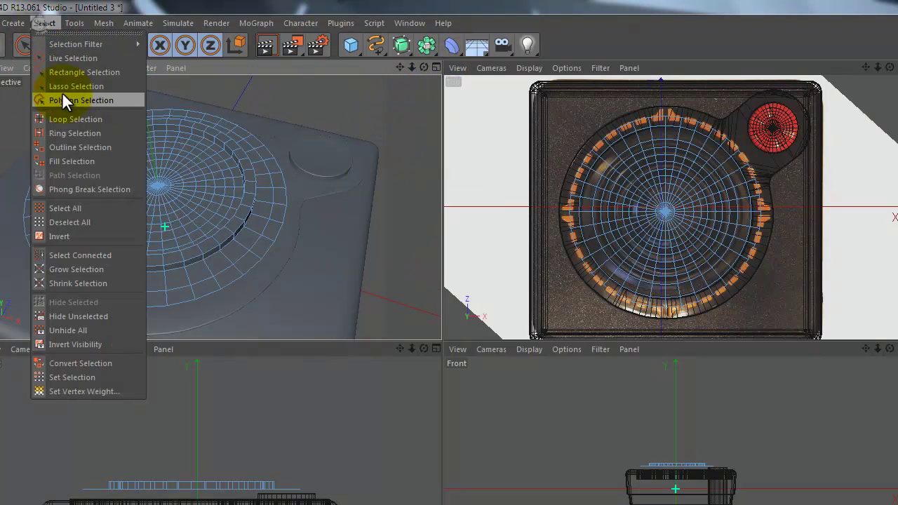
pyautogui.click(64, 116)
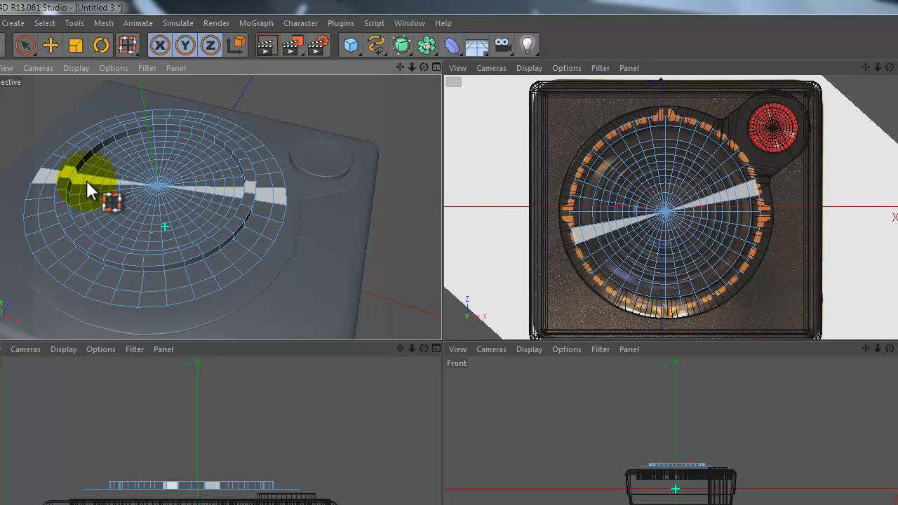
pyautogui.click(87, 184)
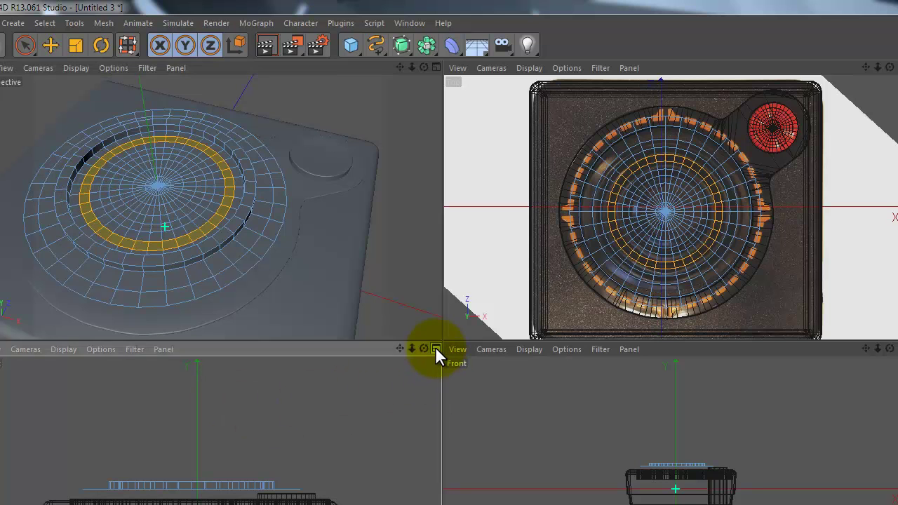
pyautogui.click(436, 349)
pyautogui.rightClick(458, 266)
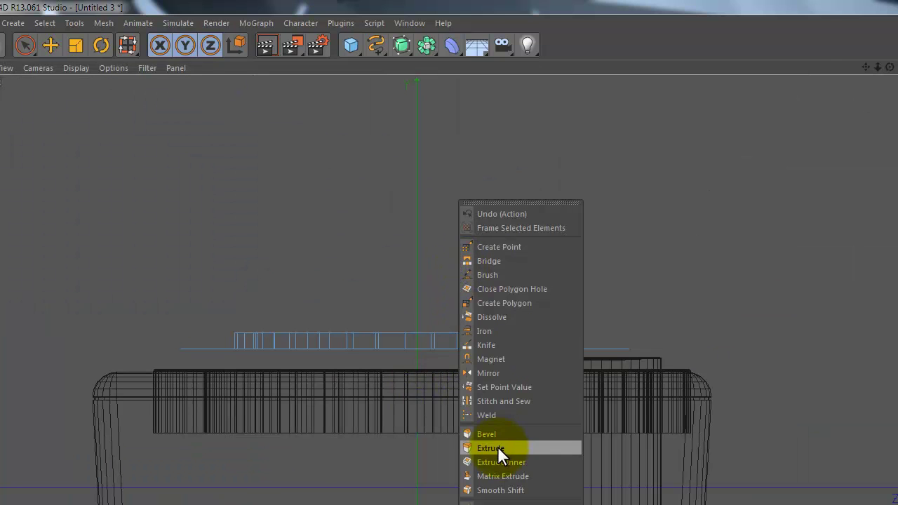
pyautogui.click(497, 446)
pyautogui.moveTo(624, 381); pyautogui.dragTo(624, 377)
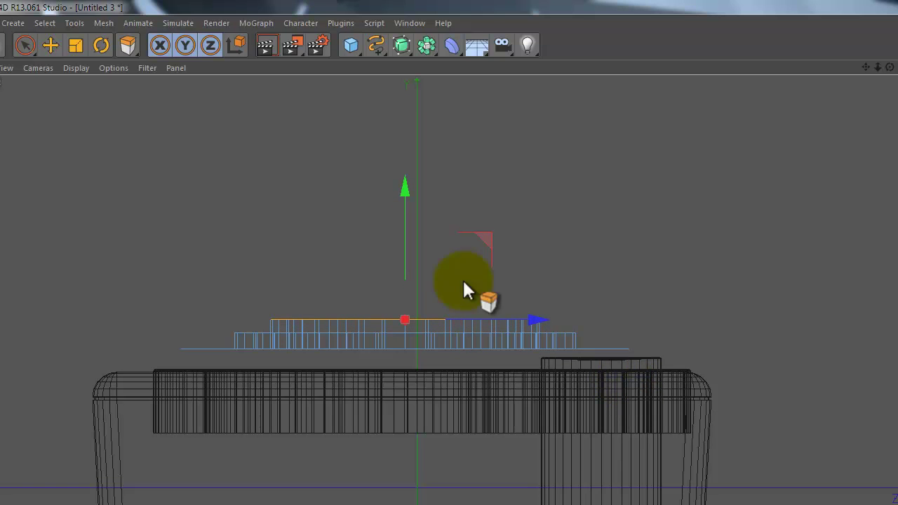
pyautogui.click(858, 134)
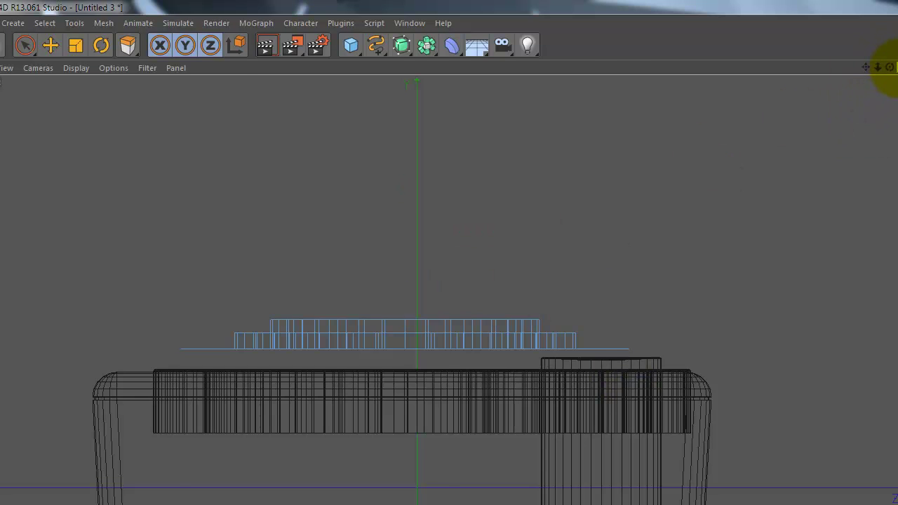
pyautogui.middleClick(875, 68)
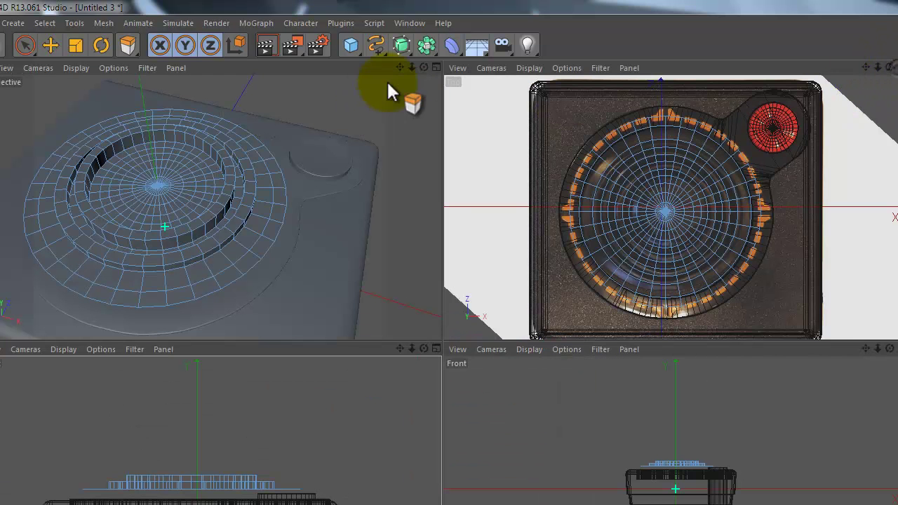
# Ring-select the innermost ring around the disc centre and extrude it up about 21 cm
pyautogui.click(45, 23)
pyautogui.click(61, 117)
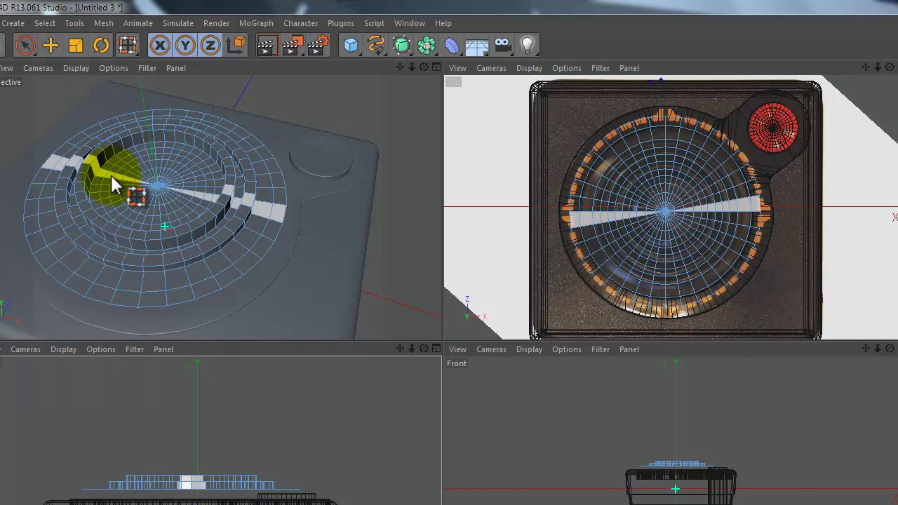
pyautogui.click(109, 185)
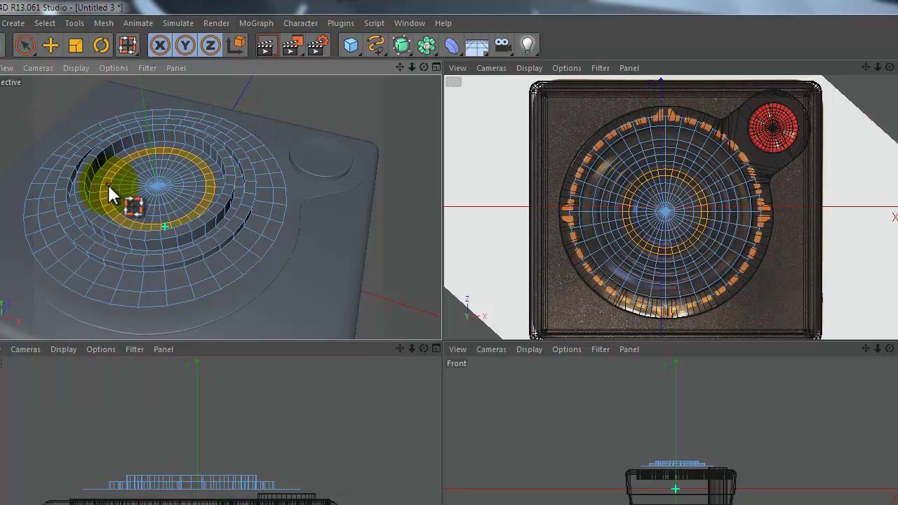
pyautogui.click(436, 348)
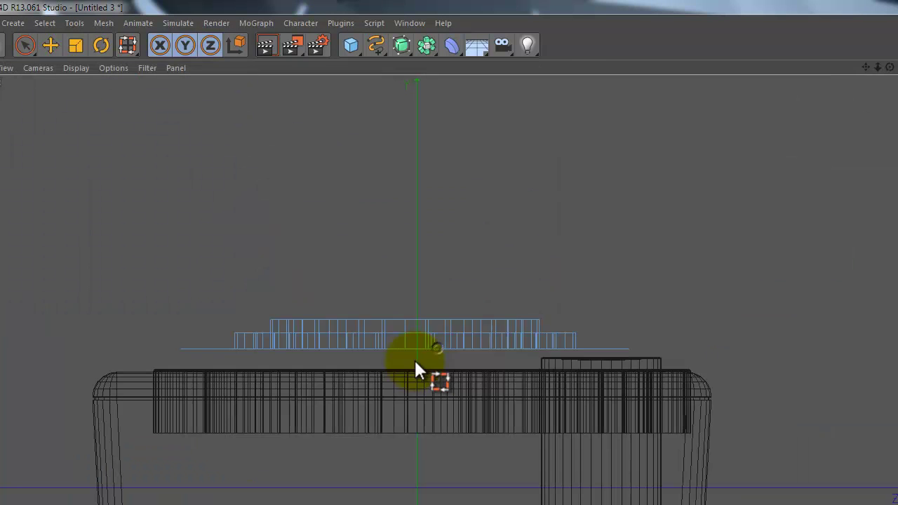
pyautogui.rightClick(459, 201)
pyautogui.click(489, 447)
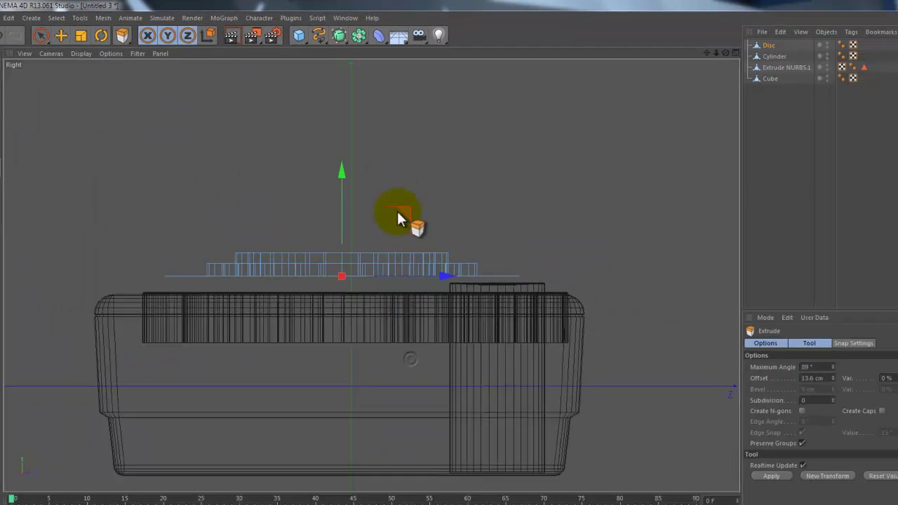
pyautogui.moveTo(450, 252); pyautogui.dragTo(448, 249)
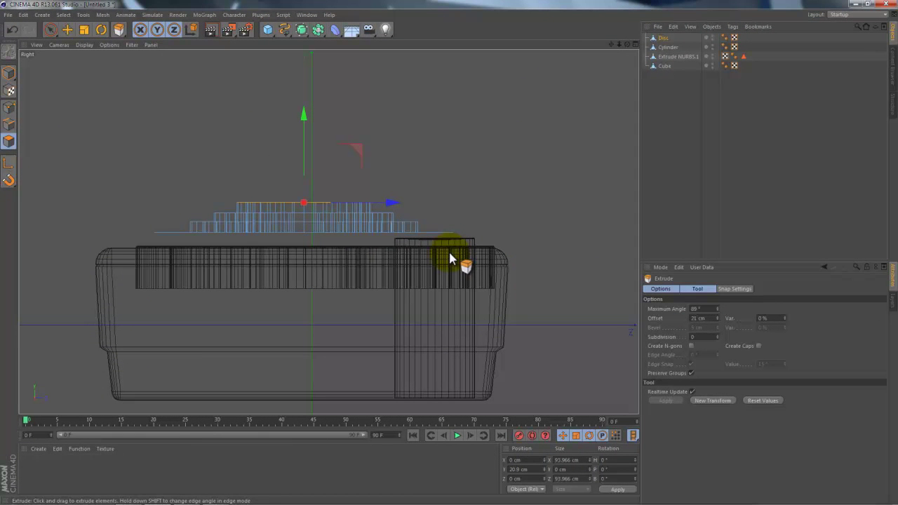
pyautogui.click(632, 44)
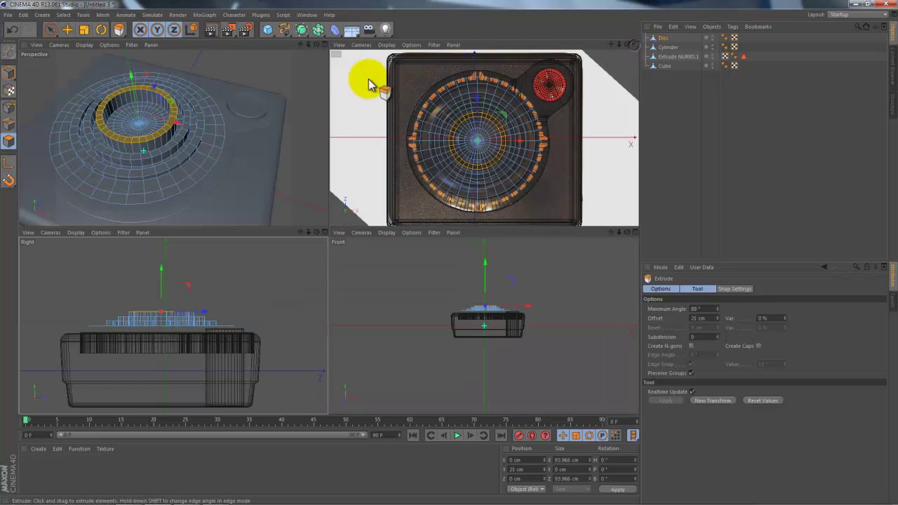
pyautogui.click(323, 45)
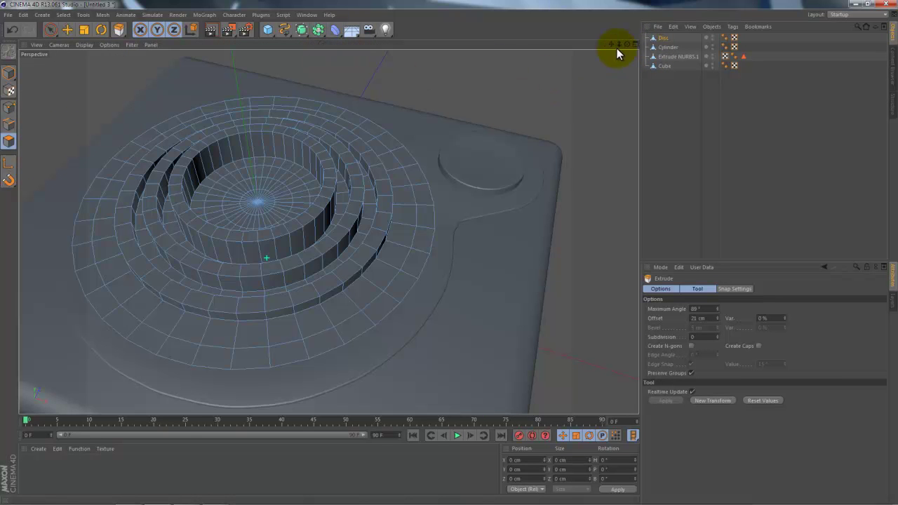
pyautogui.scroll(-3, 449, 253)
# Lower the selected ring polygons slightly along the Y axis with the Move tool
pyautogui.keyDown('alt'); pyautogui.moveTo(449, 252); pyautogui.dragTo(448, 251); pyautogui.keyUp('alt')
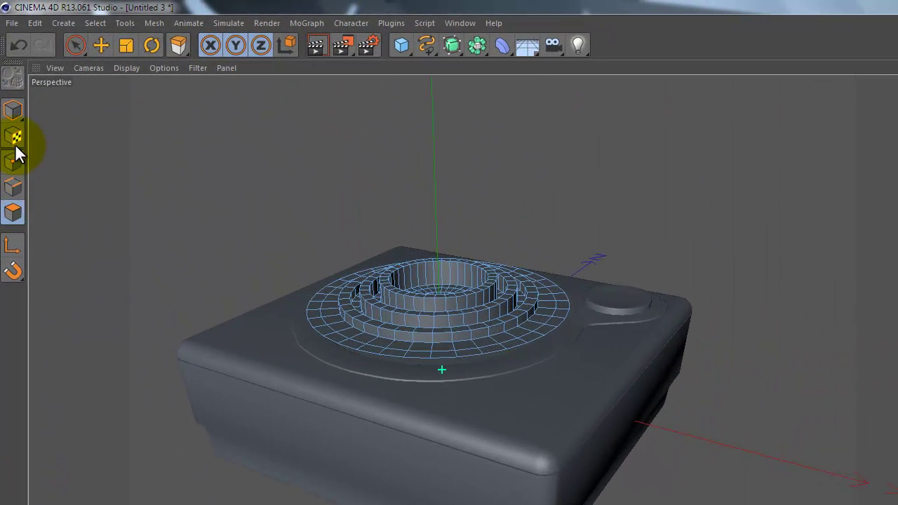
pyautogui.click(13, 110)
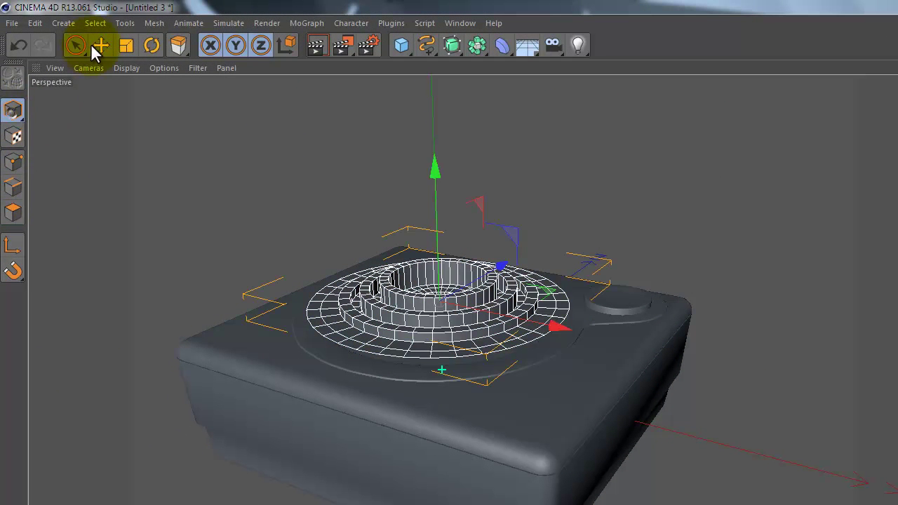
pyautogui.click(101, 45)
pyautogui.moveTo(668, 246); pyautogui.dragTo(547, 238)
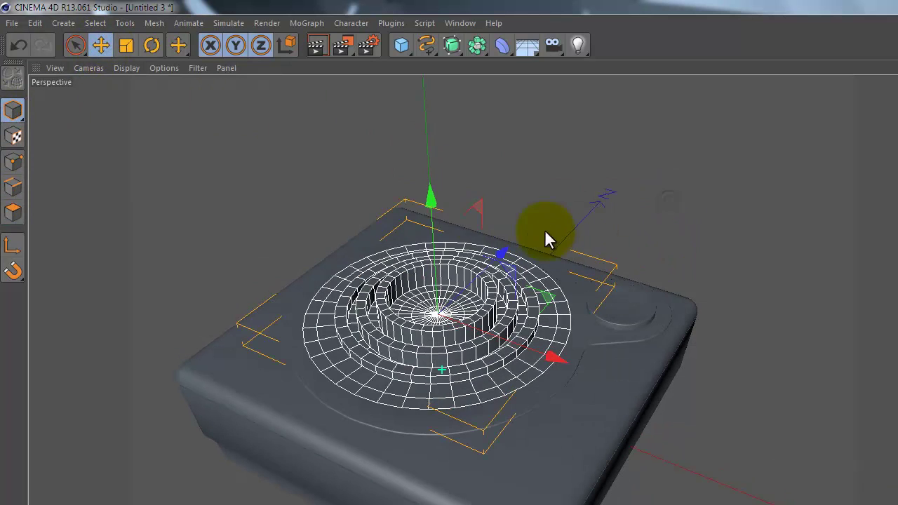
pyautogui.moveTo(434, 203); pyautogui.dragTo(435, 210)
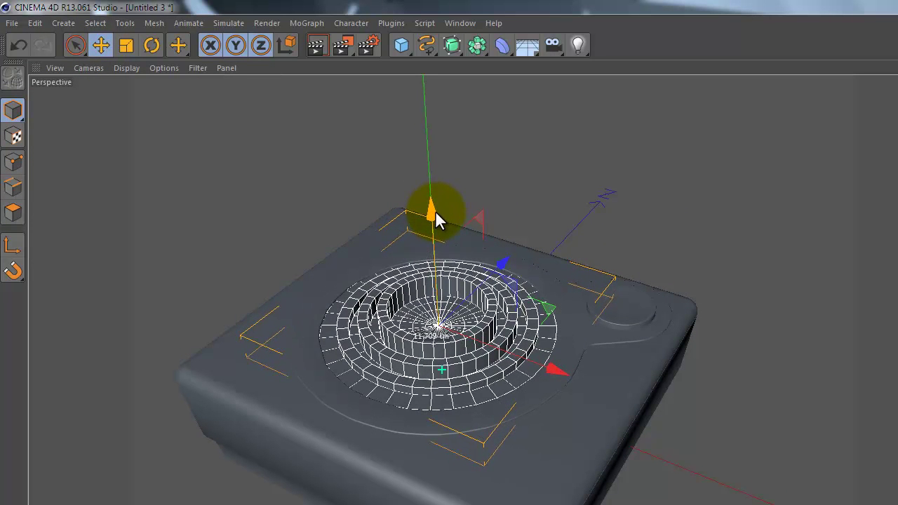
pyautogui.moveTo(746, 247)
pyautogui.keyDown('alt'); pyautogui.mouseDown()
pyautogui.moveTo(770, 208)
pyautogui.moveTo(771, 224)
pyautogui.mouseUp(); pyautogui.keyUp('alt')
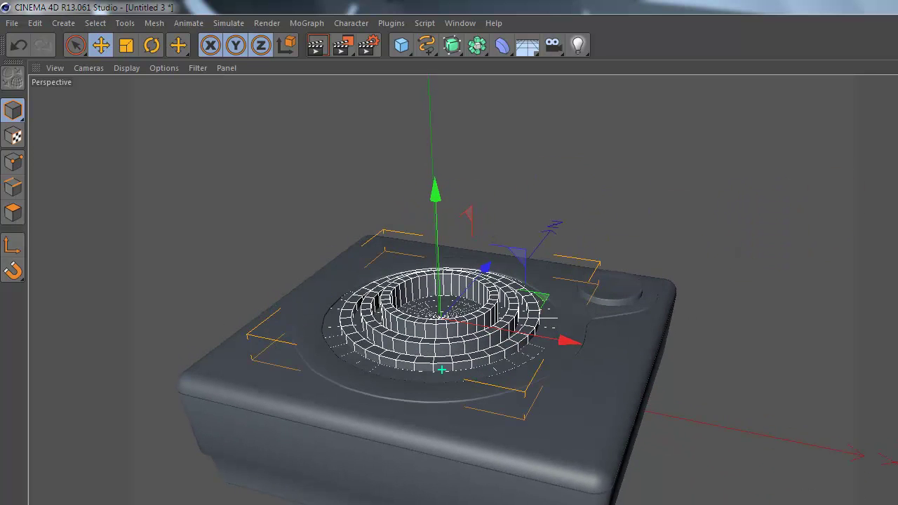
pyautogui.scroll(-2, 673, 380)
pyautogui.scroll(-2, 673, 378)
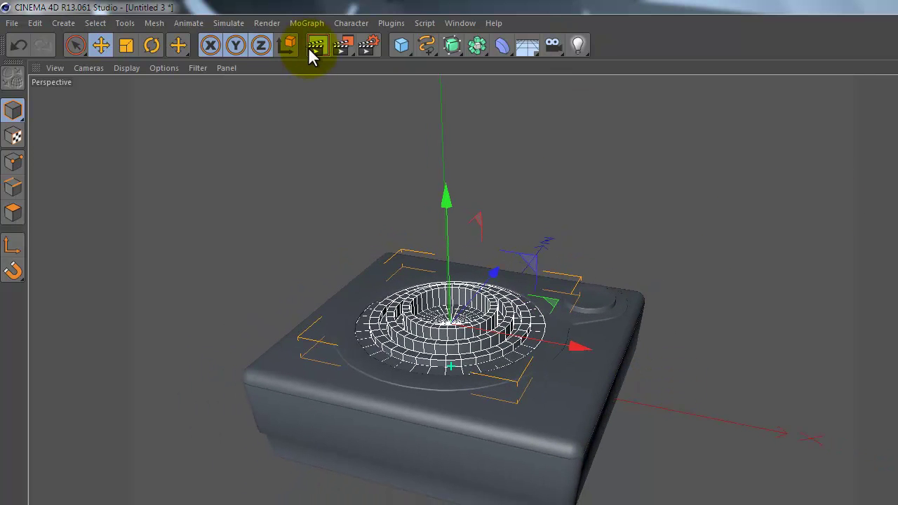
# Render a preview of the stepped disc twice, then select the Disc object
pyautogui.click(309, 48)
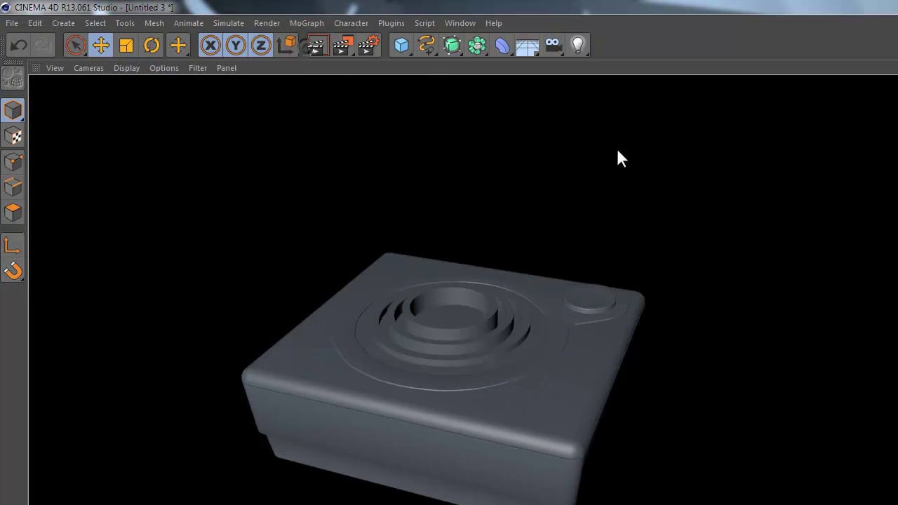
pyautogui.keyDown('alt'); pyautogui.moveTo(680, 239); pyautogui.dragTo(712, 257); pyautogui.keyUp('alt')
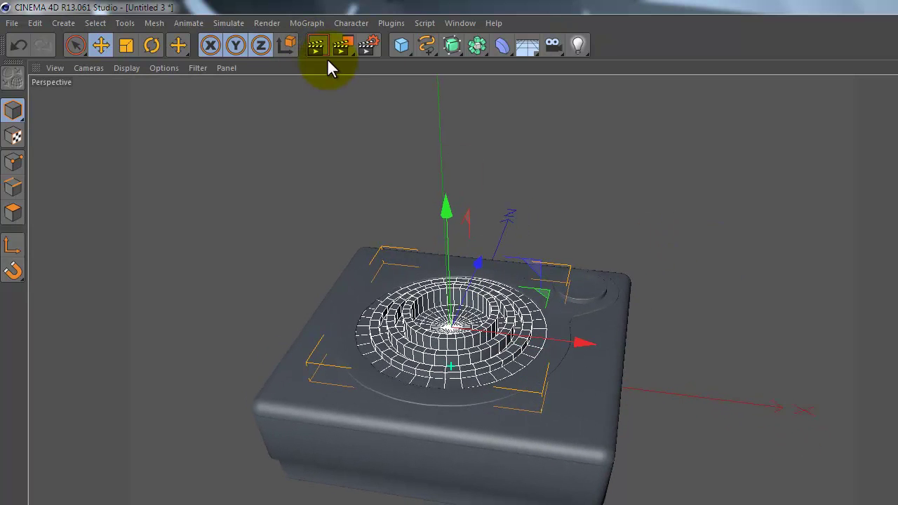
pyautogui.click(314, 44)
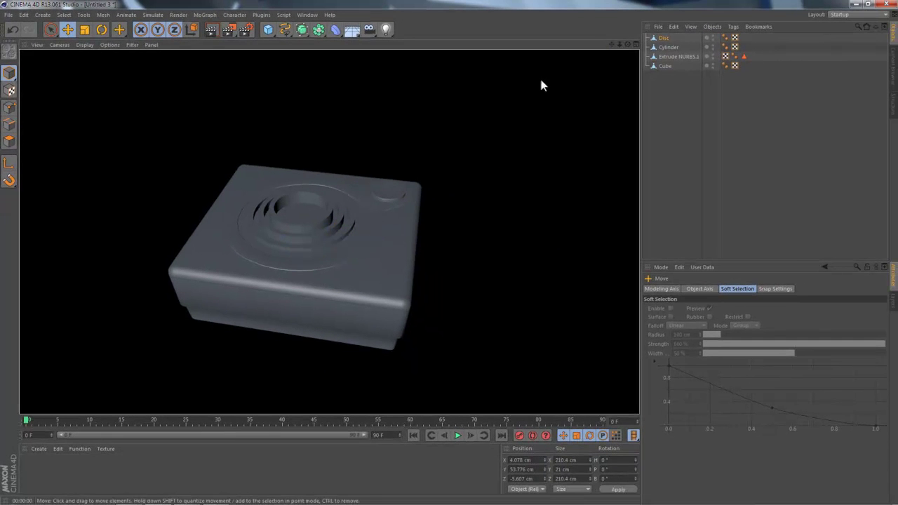
pyautogui.click(667, 40)
pyautogui.scroll(2, 393, 207)
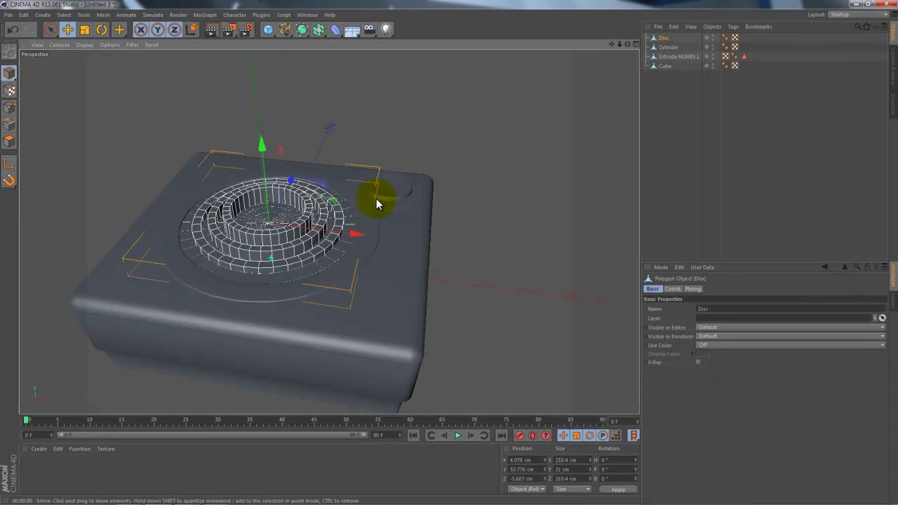
pyautogui.scroll(3, 316, 210)
pyautogui.scroll(1, 72, 225)
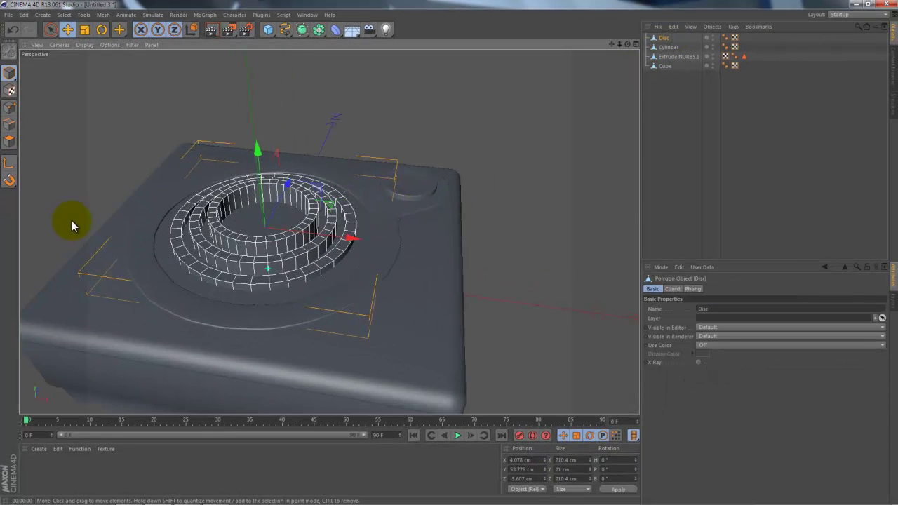
# In Polygon mode, loop-select the disc's outer ring loop and add the inner ring loop
pyautogui.click(9, 124)
pyautogui.click(63, 14)
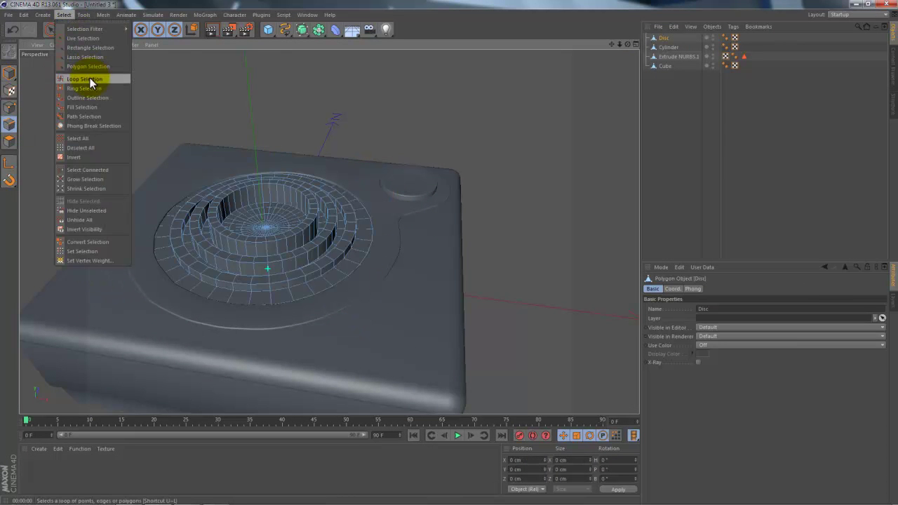
pyautogui.click(89, 77)
pyautogui.scroll(1, 356, 144)
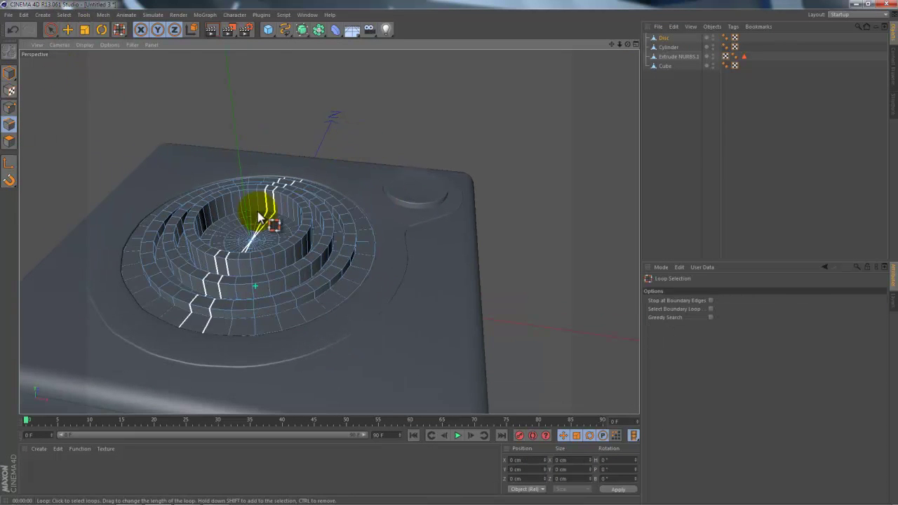
pyautogui.click(158, 257)
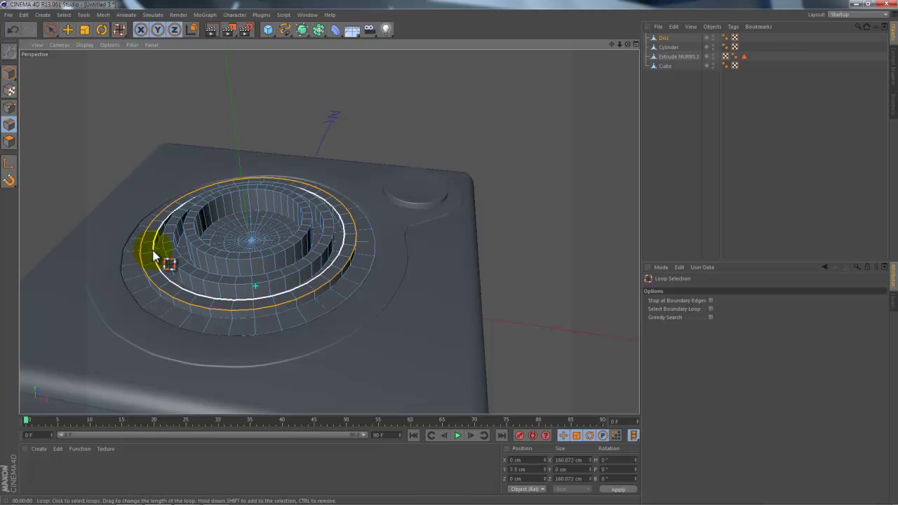
pyautogui.scroll(3, 158, 257)
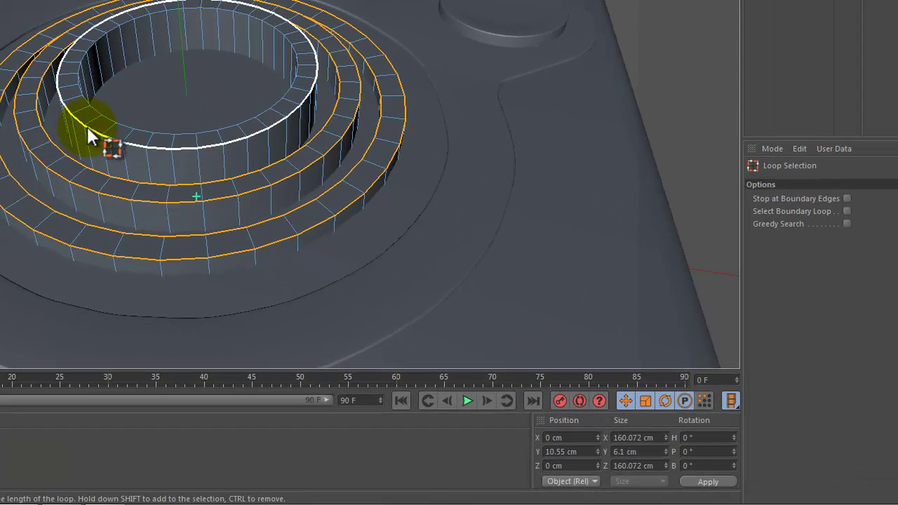
pyautogui.keyDown('shift'); pyautogui.click(87, 128); pyautogui.keyUp('shift')
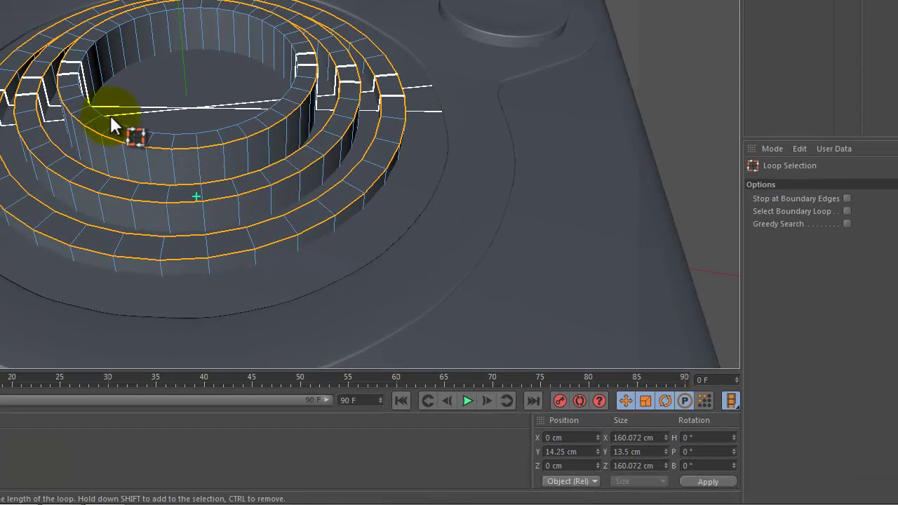
# Bevel the selected ring loops with a 4 cm inner offset and 4 subdivisions
pyautogui.rightClick(390, 239)
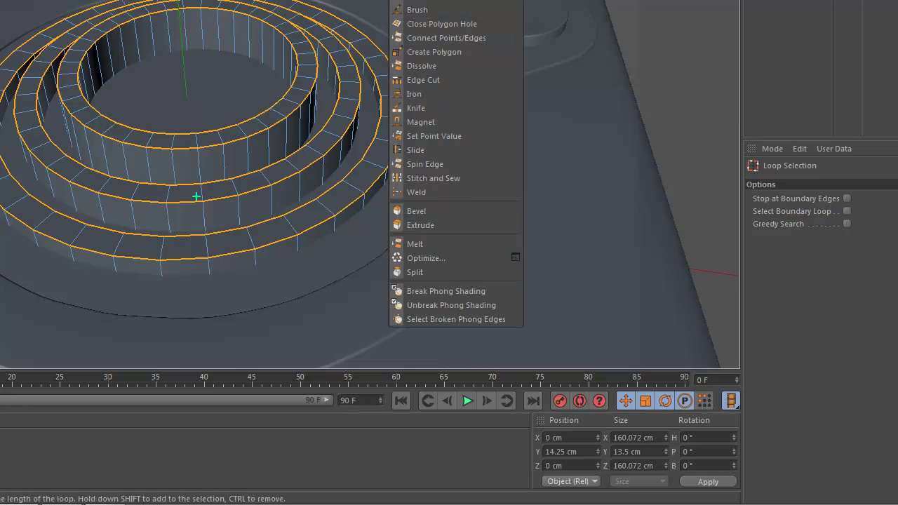
pyautogui.click(418, 257)
pyautogui.rightClick(441, 257)
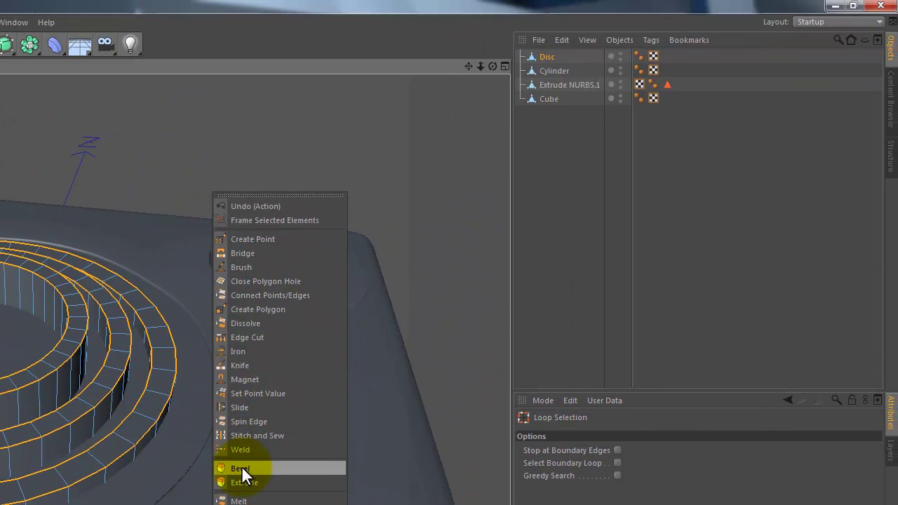
pyautogui.click(242, 468)
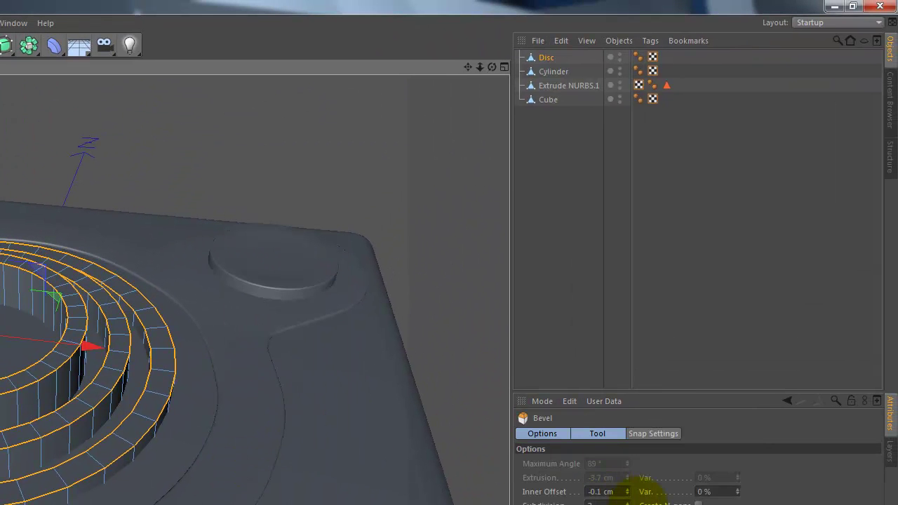
pyautogui.moveTo(629, 490); pyautogui.dragTo(225, 377)
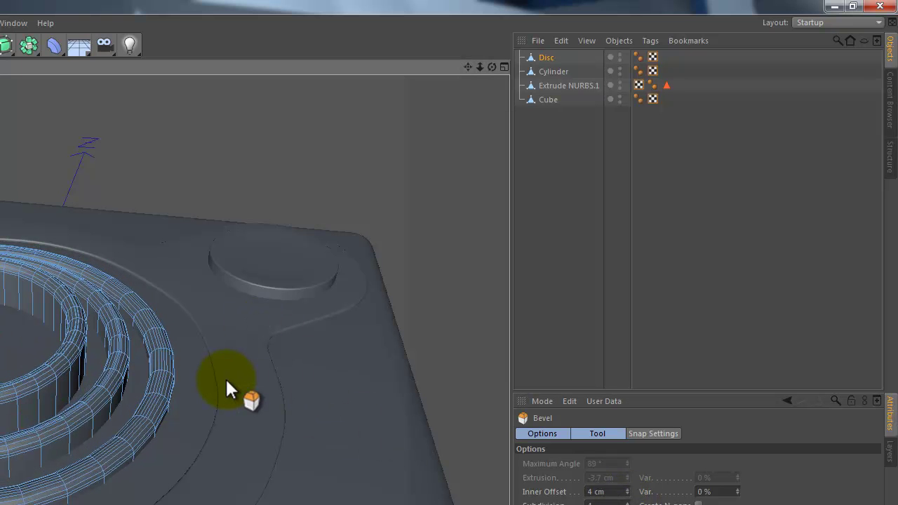
pyautogui.moveTo(475, 67); pyautogui.dragTo(343, 170)
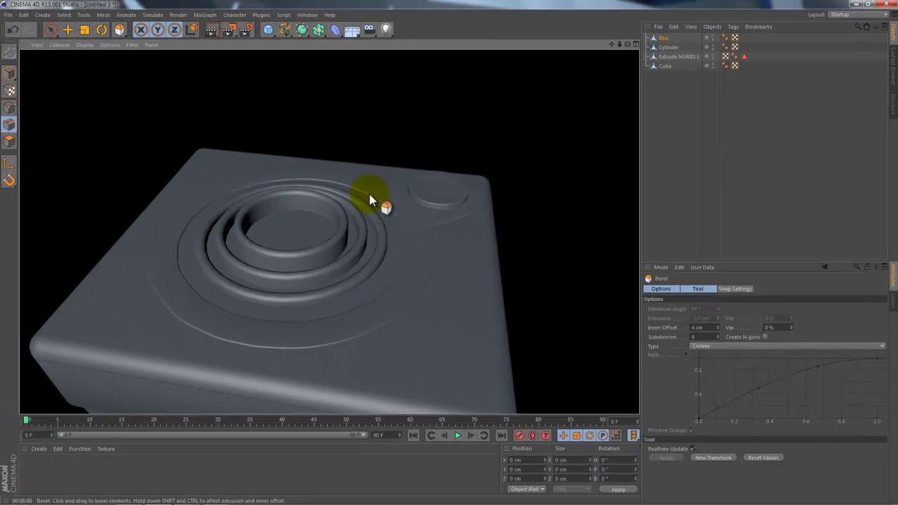
pyautogui.click(368, 191)
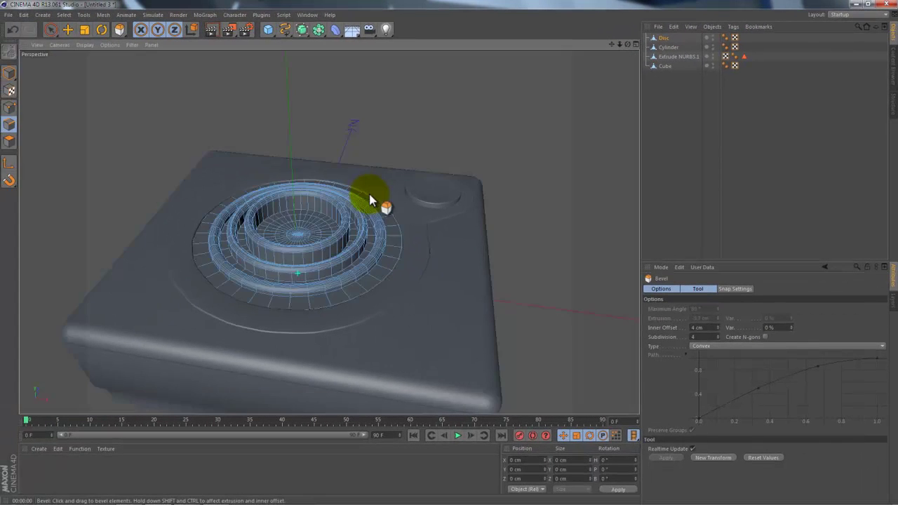
pyautogui.moveTo(625, 45); pyautogui.dragTo(449, 250)
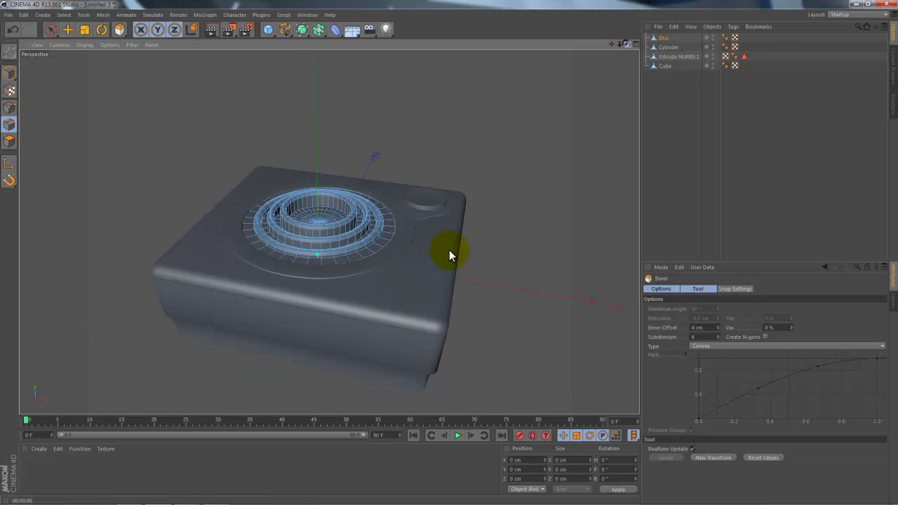
pyautogui.moveTo(620, 43); pyautogui.dragTo(449, 258)
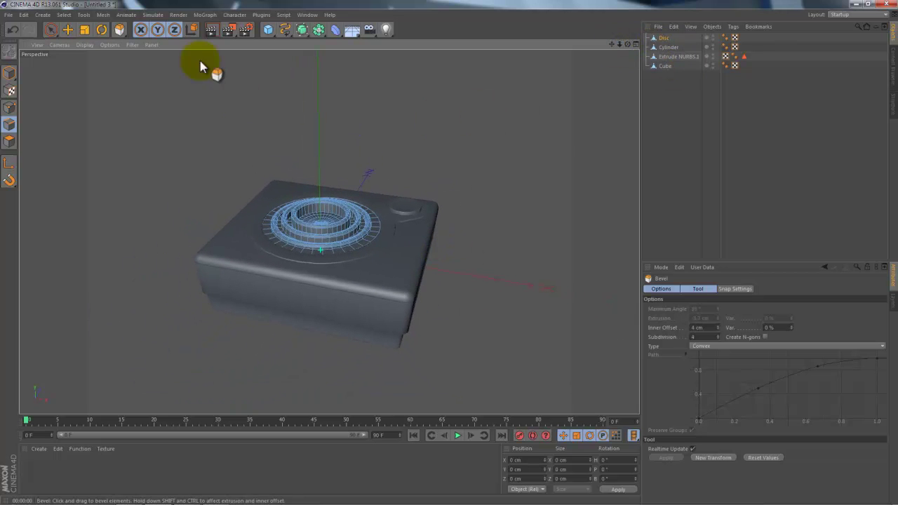
pyautogui.click(67, 30)
# Raise the whole Disc object slightly along its vertical Y axis
pyautogui.click(9, 73)
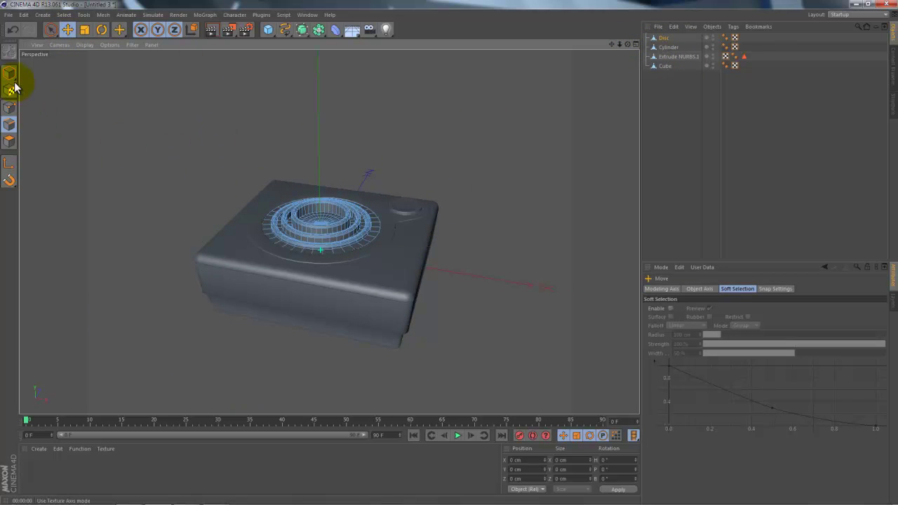
pyautogui.scroll(2, 291, 201)
pyautogui.scroll(3, 321, 215)
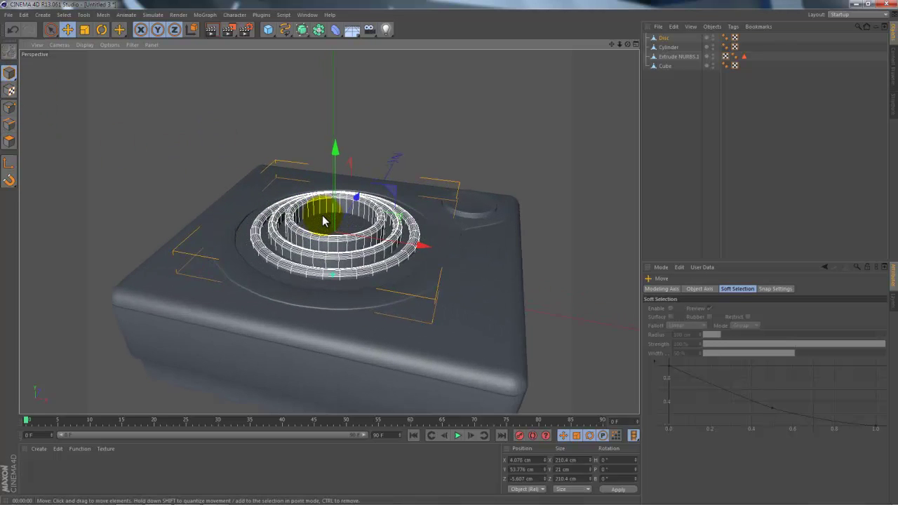
pyautogui.scroll(3, 321, 210)
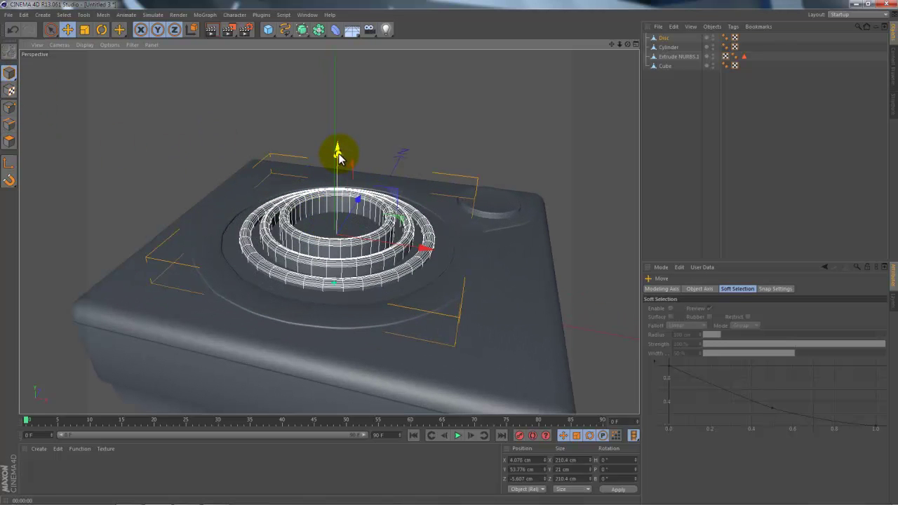
pyautogui.keyDown('alt'); pyautogui.moveTo(449, 252); pyautogui.dragTo(457, 255); pyautogui.keyUp('alt')
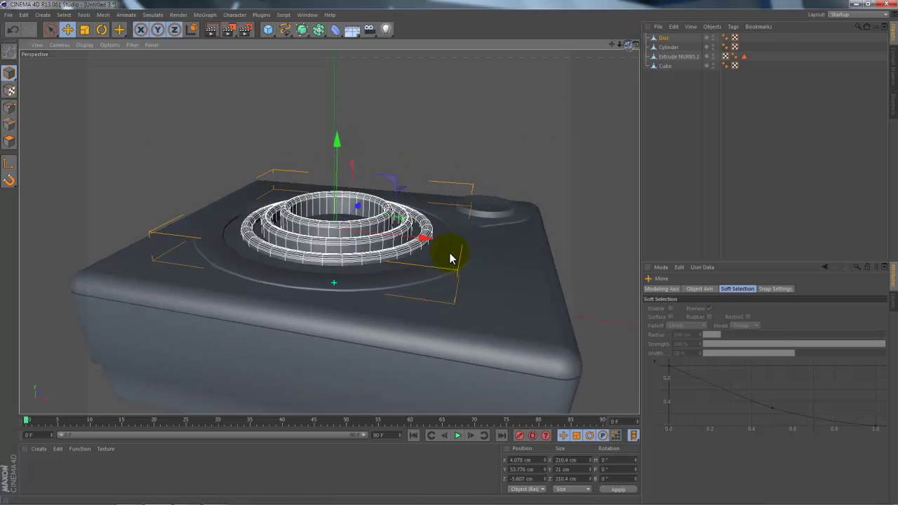
pyautogui.moveTo(338, 149); pyautogui.dragTo(337, 131)
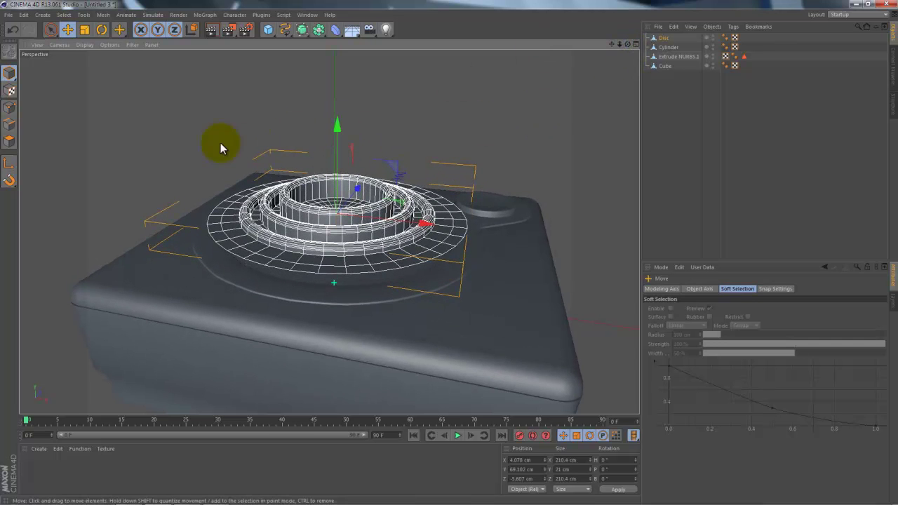
# Loop-select the disc's outer flat ring and raise it about 7 cm
pyautogui.click(8, 143)
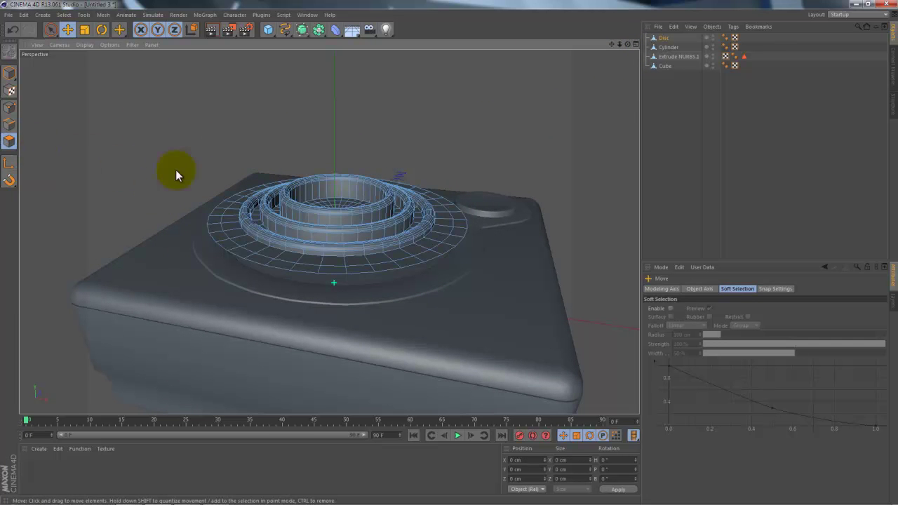
pyautogui.click(64, 14)
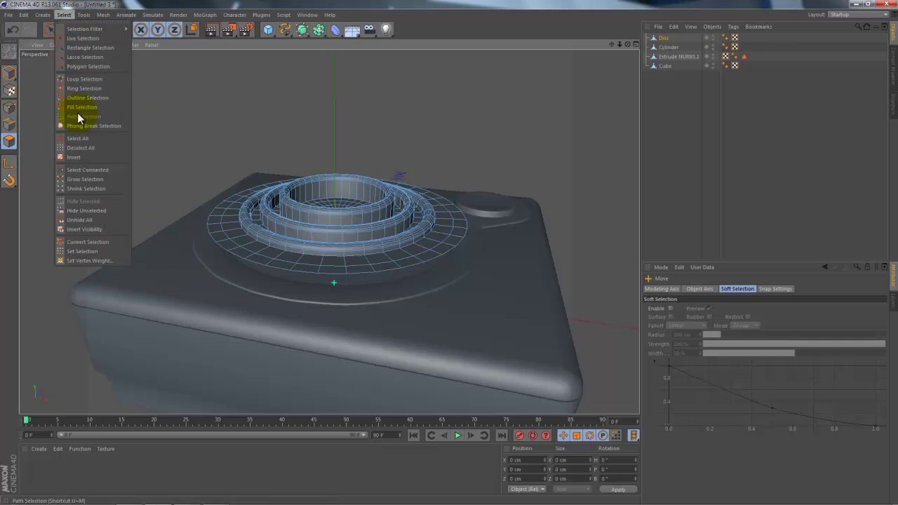
pyautogui.click(79, 78)
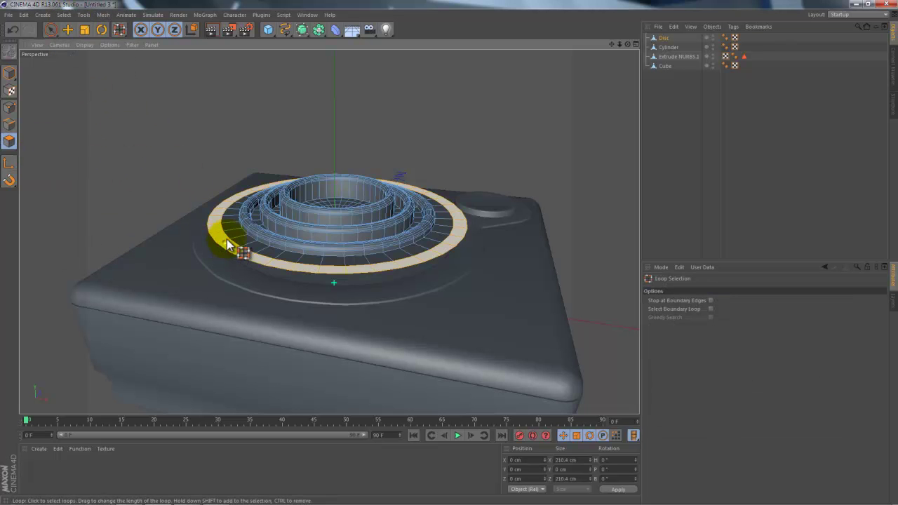
pyautogui.click(240, 236)
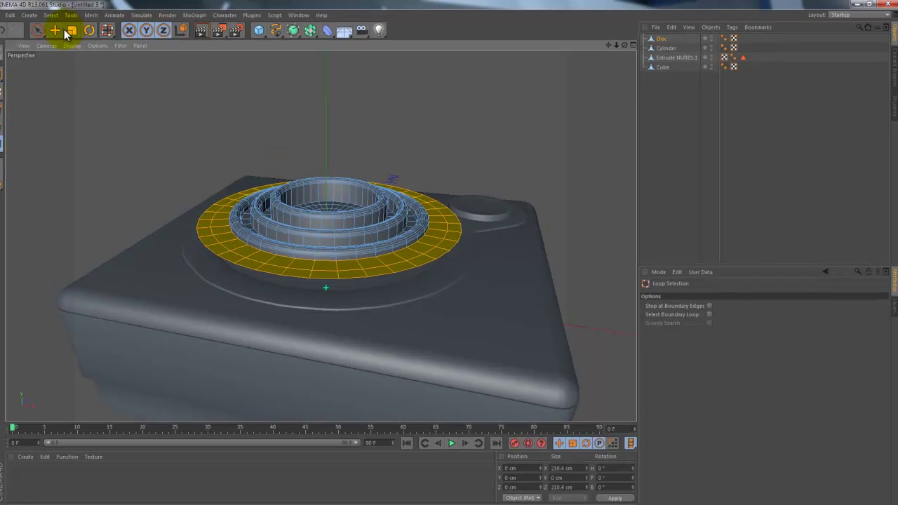
pyautogui.click(63, 29)
pyautogui.moveTo(121, 199); pyautogui.dragTo(121, 205)
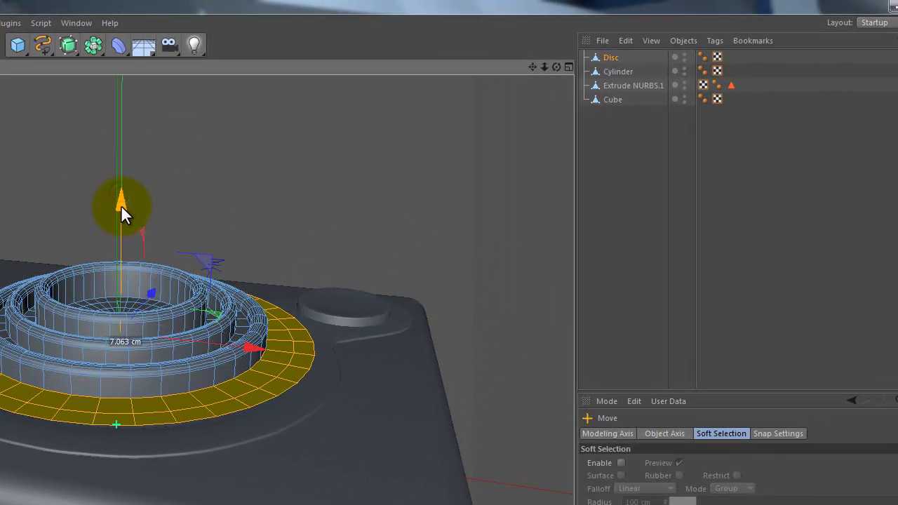
pyautogui.click(496, 155)
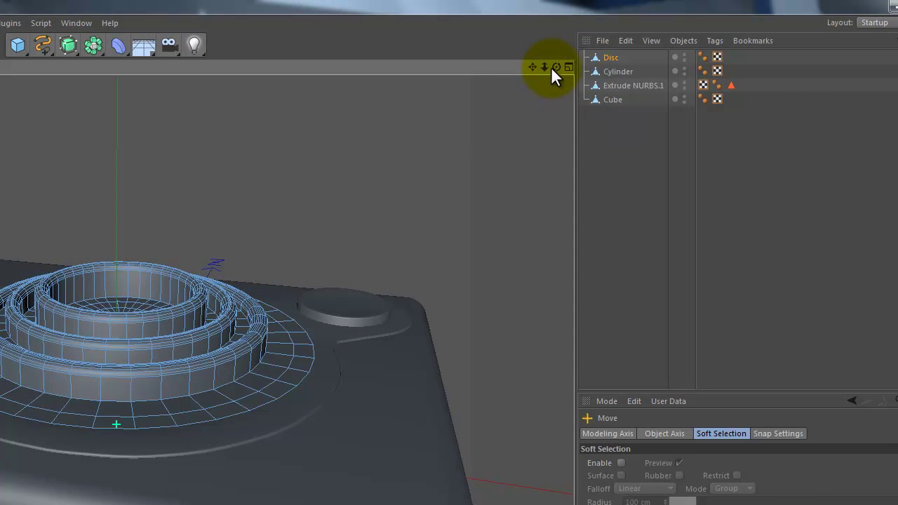
pyautogui.moveTo(552, 70); pyautogui.dragTo(290, 385)
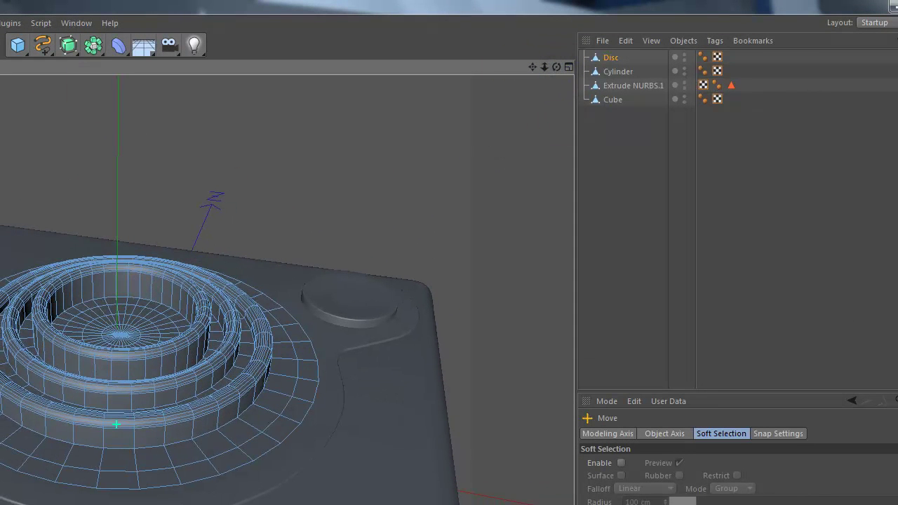
pyautogui.click(116, 424)
pyautogui.click(121, 225)
# Lower the Disc onto the base and check it with two Ctrl+R preview renders
pyautogui.moveTo(120, 225); pyautogui.dragTo(122, 235)
pyautogui.moveTo(540, 66)
pyautogui.mouseDown()
pyautogui.moveTo(290, 377)
pyautogui.moveTo(297, 218)
pyautogui.moveTo(244, 344)
pyautogui.moveTo(254, 339)
pyautogui.mouseUp()
pyautogui.click(340, 177)
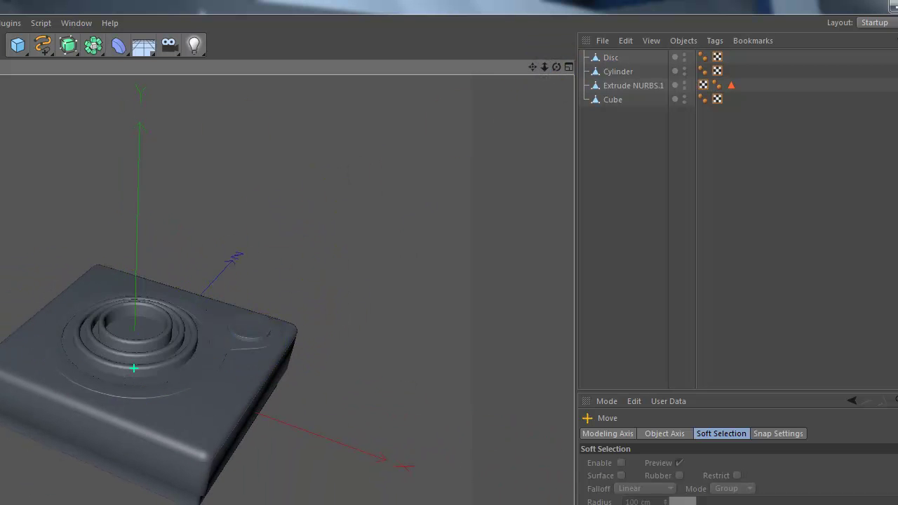
pyautogui.hotkey('ctrl', 'r')
pyautogui.moveTo(340, 412)
pyautogui.keyDown('alt'); pyautogui.mouseDown()
pyautogui.moveTo(453, 409)
pyautogui.moveTo(440, 421)
pyautogui.mouseUp(); pyautogui.keyUp('alt')
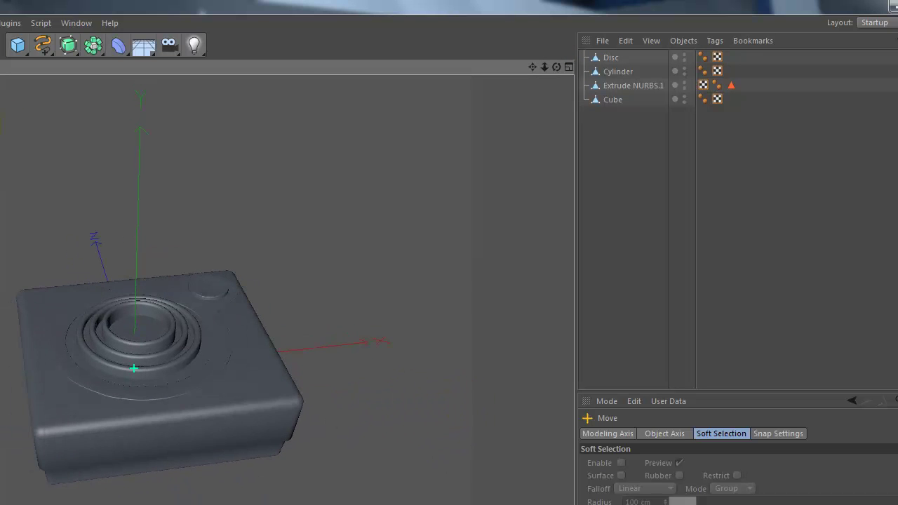
pyautogui.hotkey('ctrl', 'r')
pyautogui.moveTo(329, 322)
pyautogui.keyDown('alt'); pyautogui.mouseDown()
pyautogui.moveTo(349, 333)
pyautogui.moveTo(305, 305)
pyautogui.moveTo(290, 331)
pyautogui.moveTo(324, 334)
pyautogui.mouseUp(); pyautogui.keyUp('alt')
pyautogui.click(568, 67)
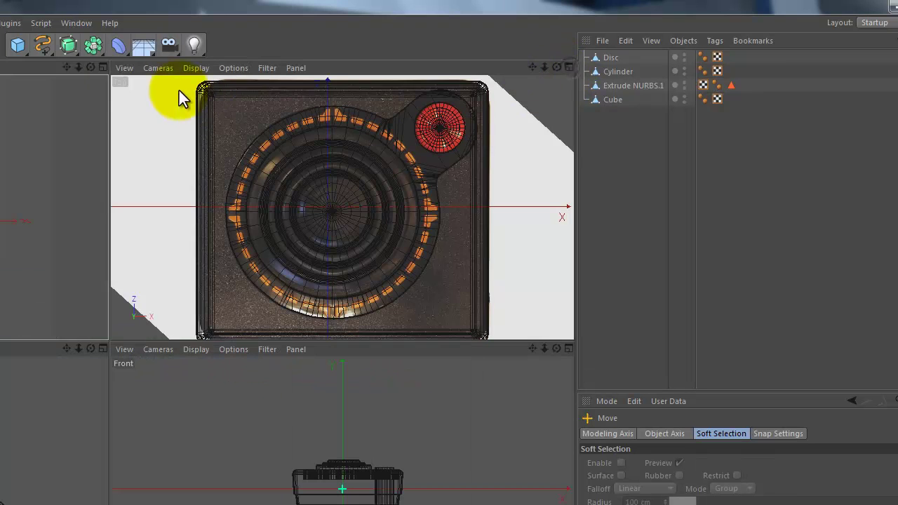
# Add a six-sided n-Side spline on the XZ plane, scaled to about 100 cm across
pyautogui.click(44, 47)
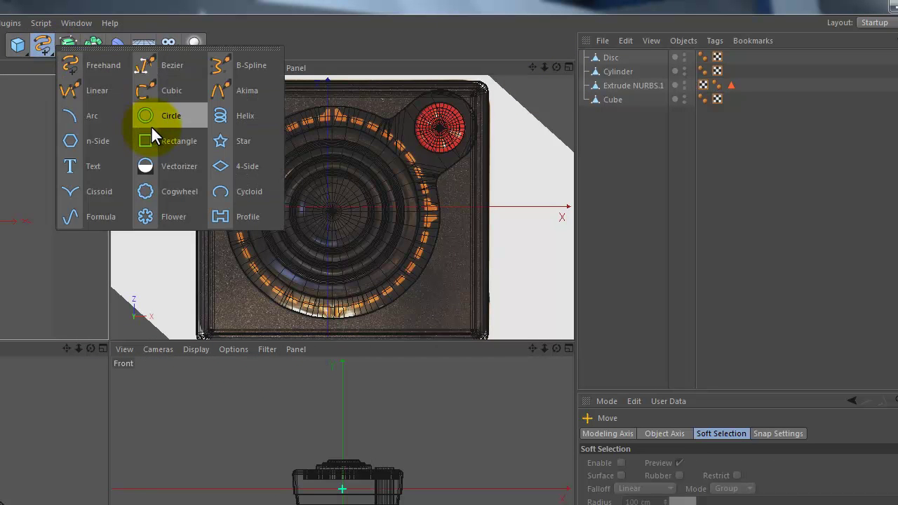
pyautogui.click(98, 140)
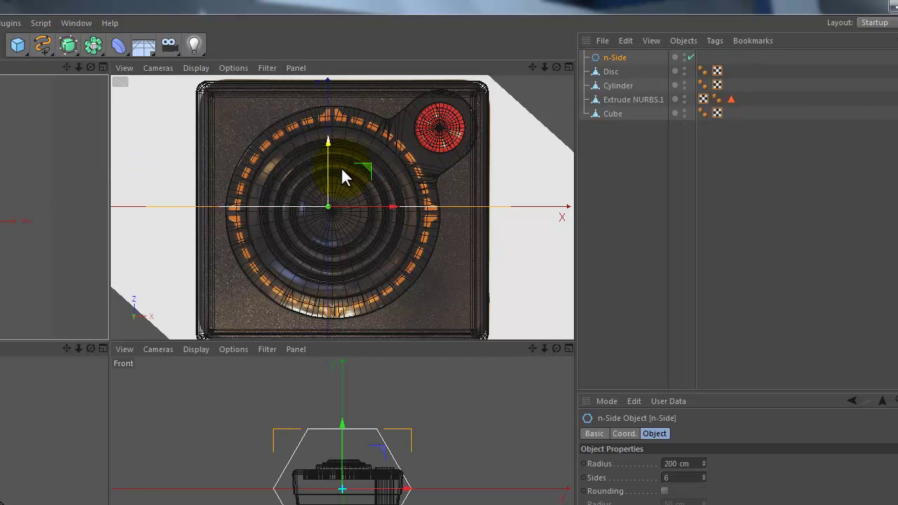
pyautogui.click(574, 64)
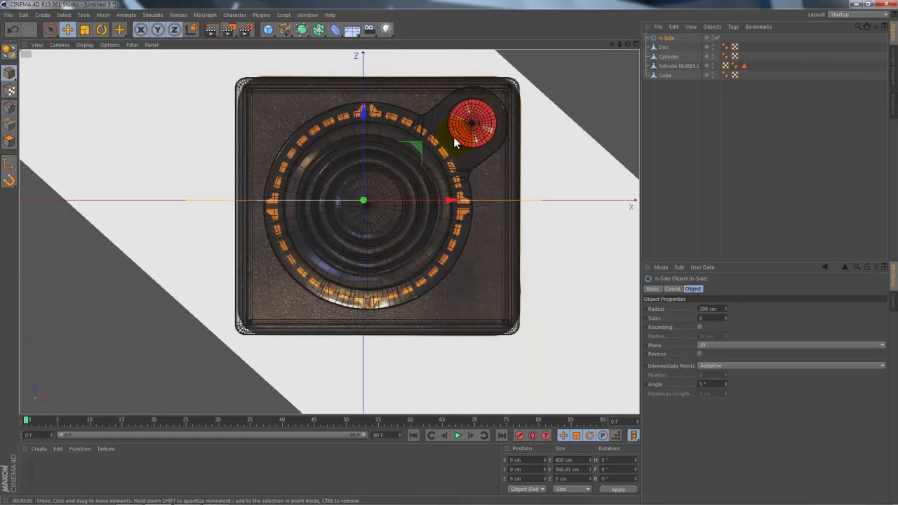
pyautogui.moveTo(416, 146)
pyautogui.mouseDown()
pyautogui.moveTo(416, 176)
pyautogui.moveTo(422, 150)
pyautogui.mouseUp()
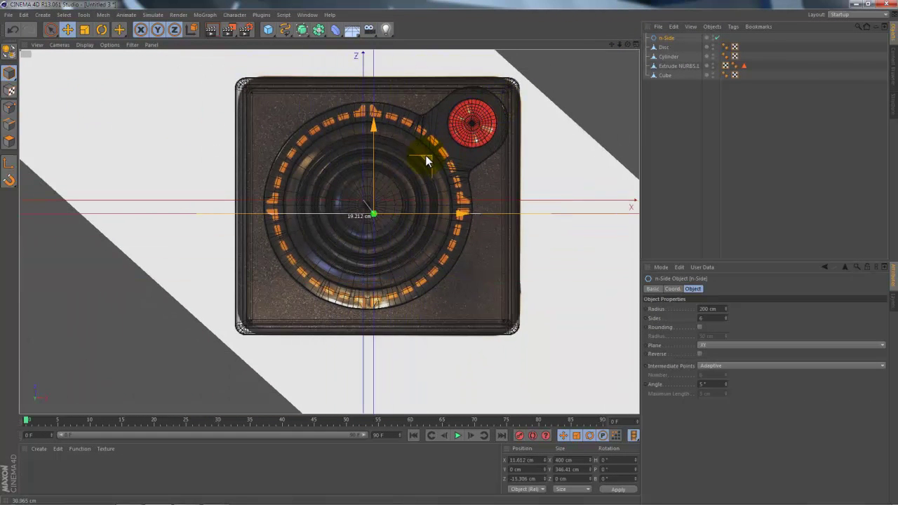
pyautogui.hotkey('ctrl', 'z')
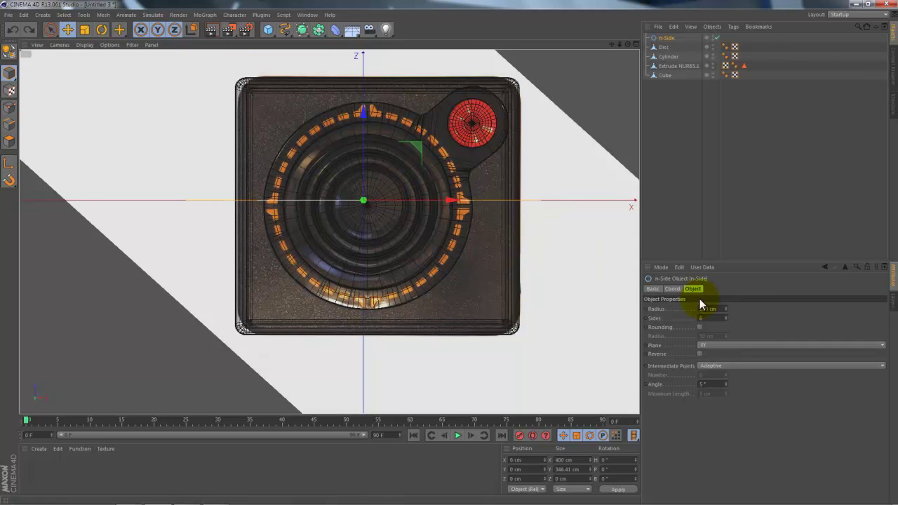
pyautogui.click(715, 344)
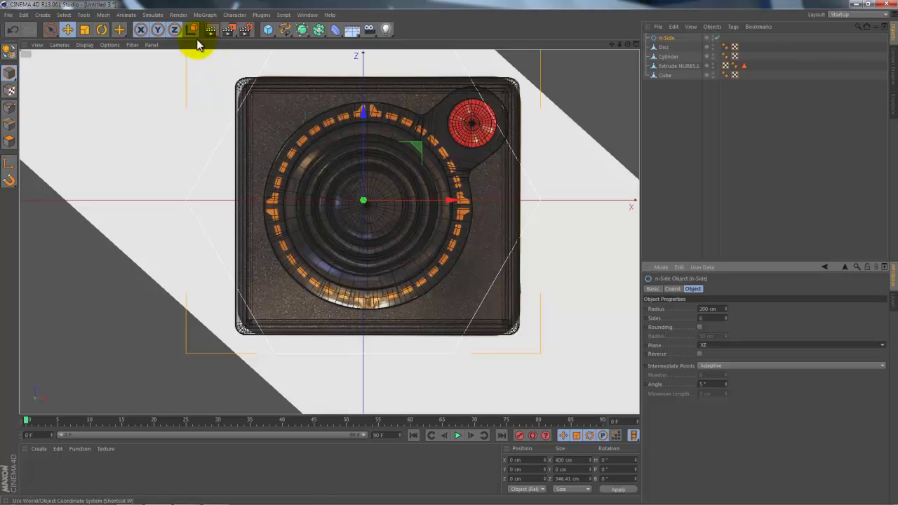
pyautogui.click(84, 29)
pyautogui.moveTo(457, 87)
pyautogui.mouseDown()
pyautogui.moveTo(552, 96)
pyautogui.moveTo(329, 216)
pyautogui.mouseUp()
pyautogui.moveTo(220, 240); pyautogui.dragTo(63, 242)
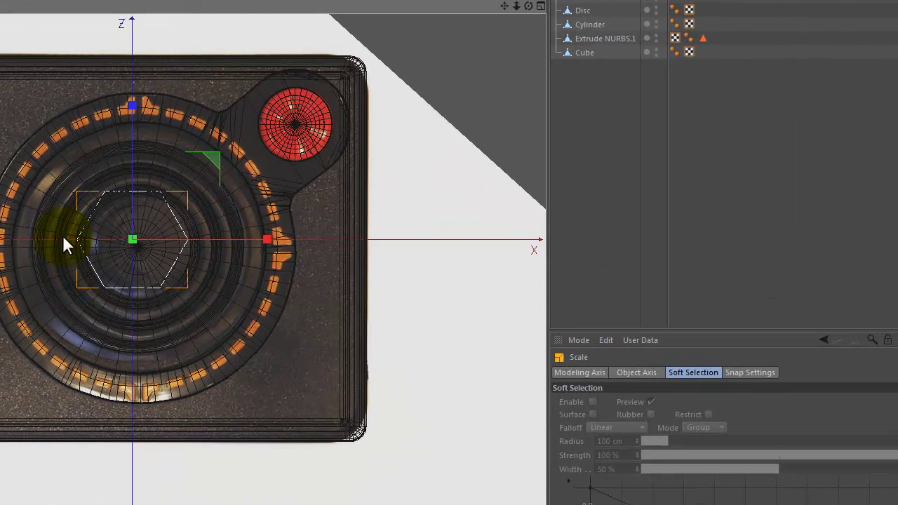
# Raise the hexagon along Y, then lower it back down into the disc
pyautogui.click(540, 7)
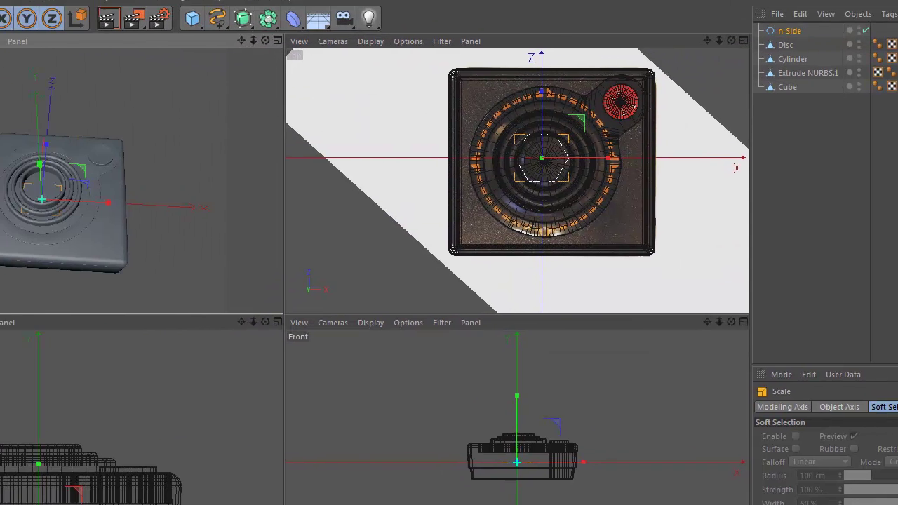
pyautogui.click(44, 43)
pyautogui.click(188, 187)
pyautogui.moveTo(198, 195); pyautogui.dragTo(192, 170)
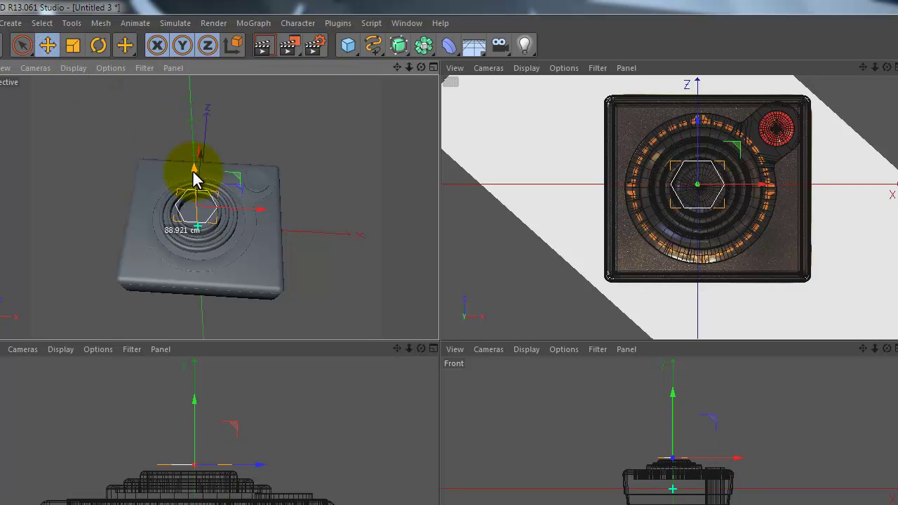
pyautogui.click(433, 68)
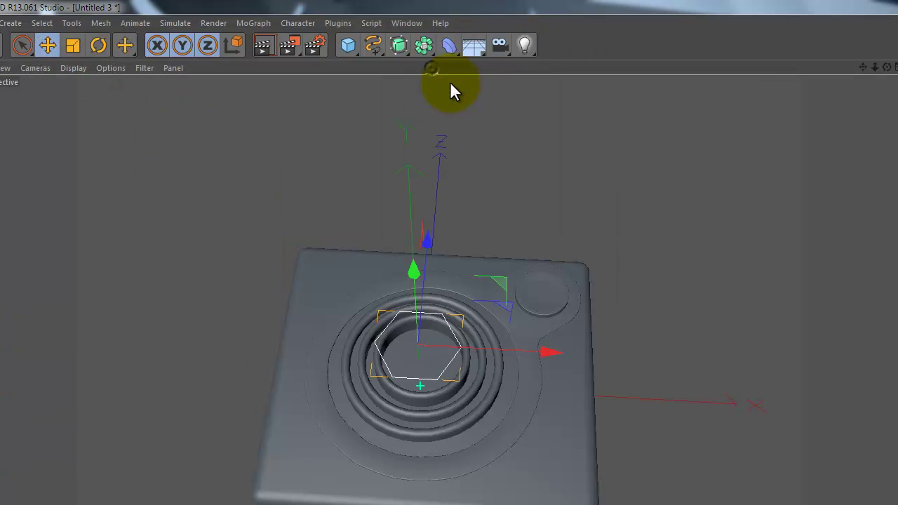
pyautogui.scroll(2, 586, 352)
pyautogui.moveTo(587, 403)
pyautogui.keyDown('alt'); pyautogui.mouseDown()
pyautogui.moveTo(463, 384)
pyautogui.moveTo(400, 361)
pyautogui.moveTo(374, 335)
pyautogui.mouseUp(); pyautogui.keyUp('alt')
pyautogui.moveTo(413, 288); pyautogui.dragTo(414, 303)
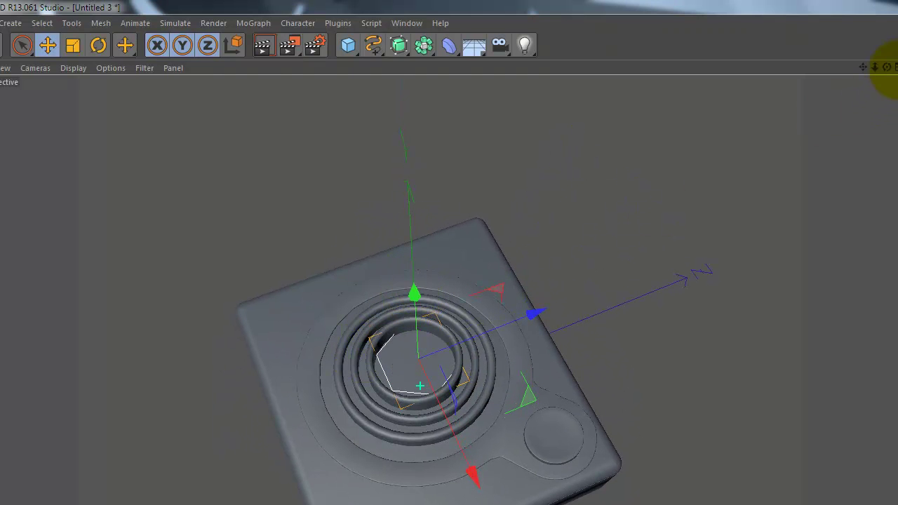
# In Top view, shrink the hexagon slightly and nudge it about 6 cm to the disc's centre
pyautogui.click(894, 67)
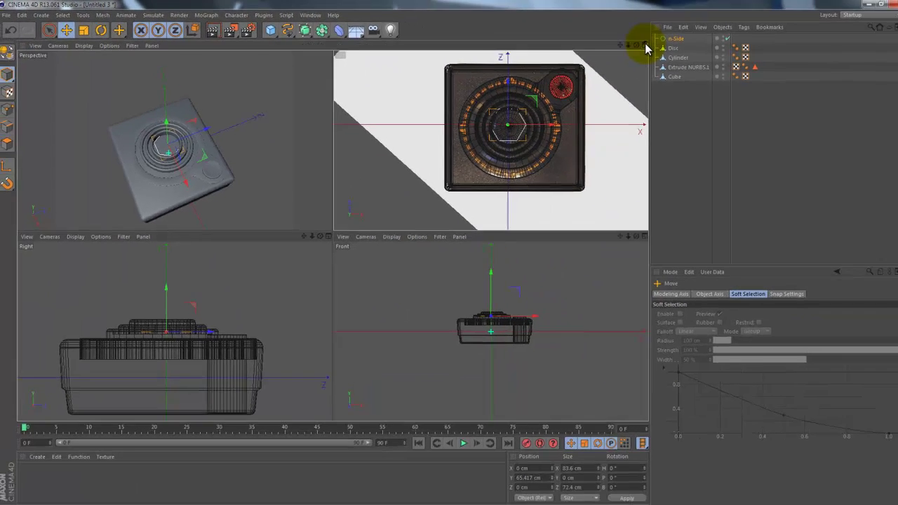
pyautogui.click(635, 43)
pyautogui.scroll(1, 380, 190)
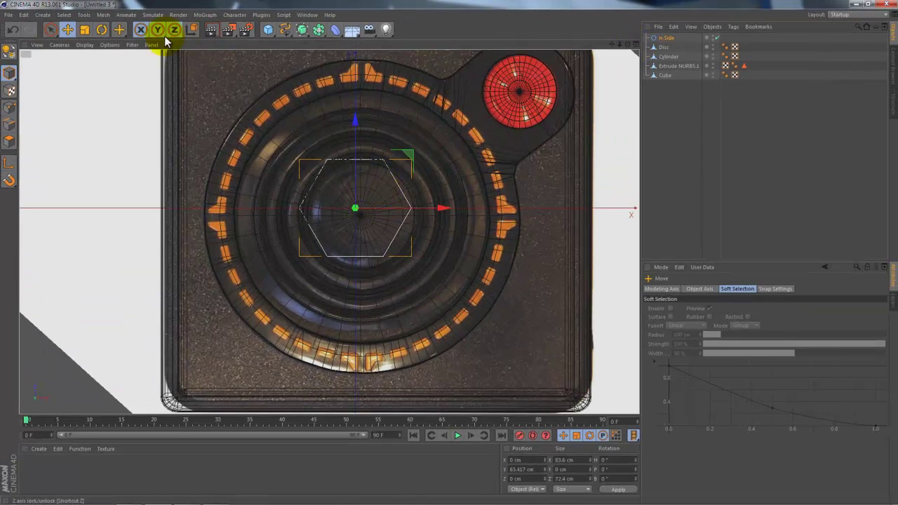
pyautogui.click(84, 32)
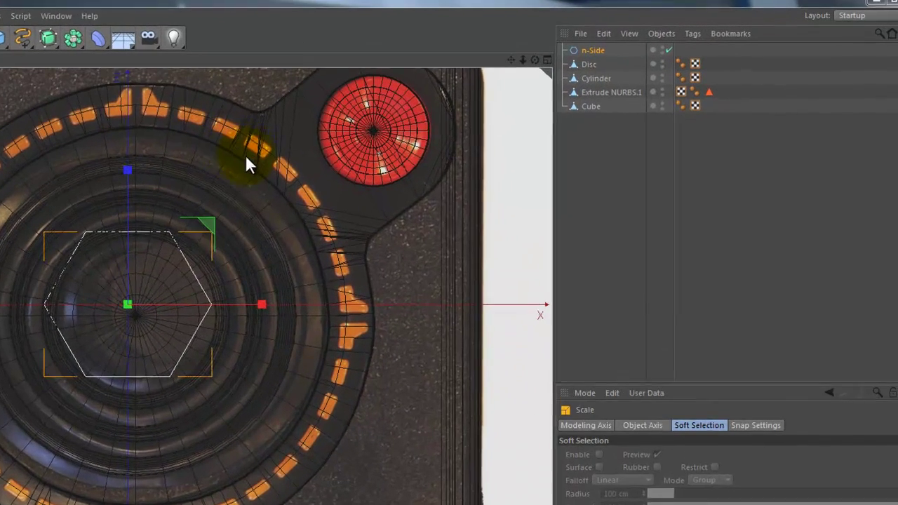
pyautogui.moveTo(207, 191)
pyautogui.mouseDown()
pyautogui.moveTo(178, 201)
pyautogui.moveTo(207, 240)
pyautogui.mouseUp()
pyautogui.press('e')
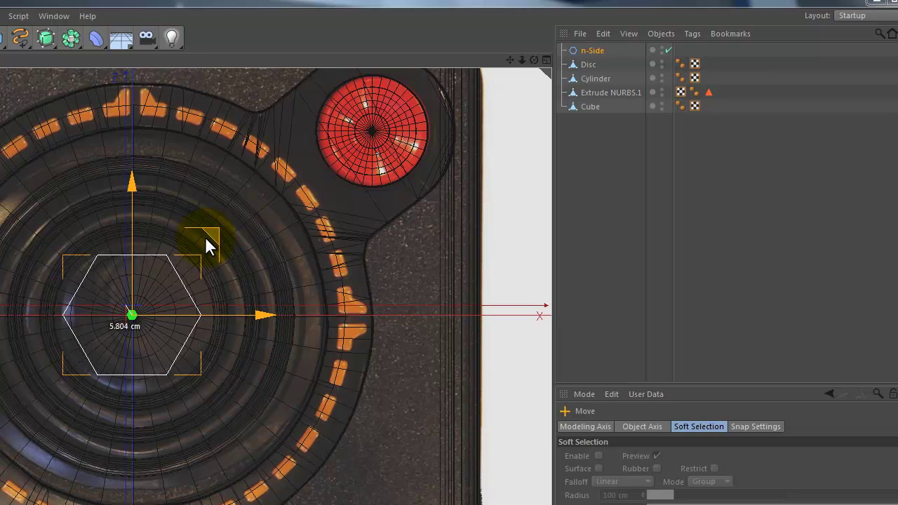
pyautogui.moveTo(205, 239); pyautogui.dragTo(207, 239)
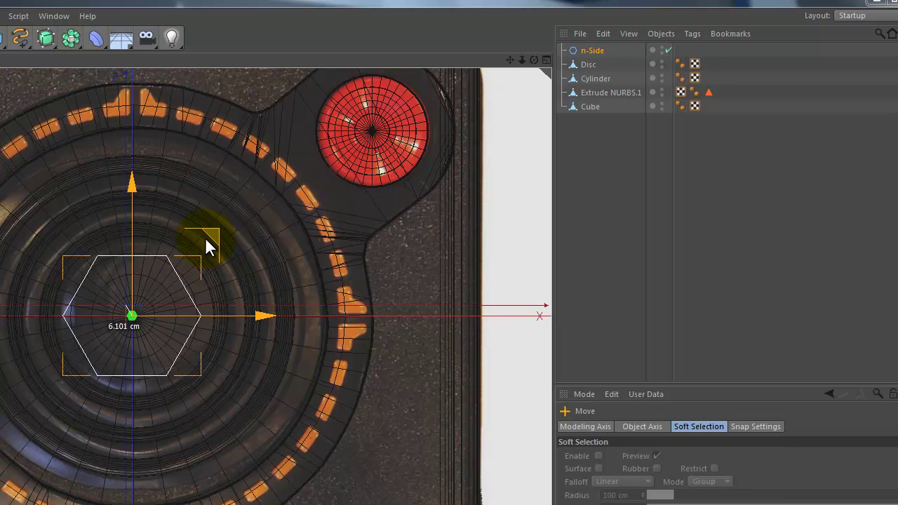
pyautogui.moveTo(207, 239); pyautogui.dragTo(207, 237)
pyautogui.press('t')
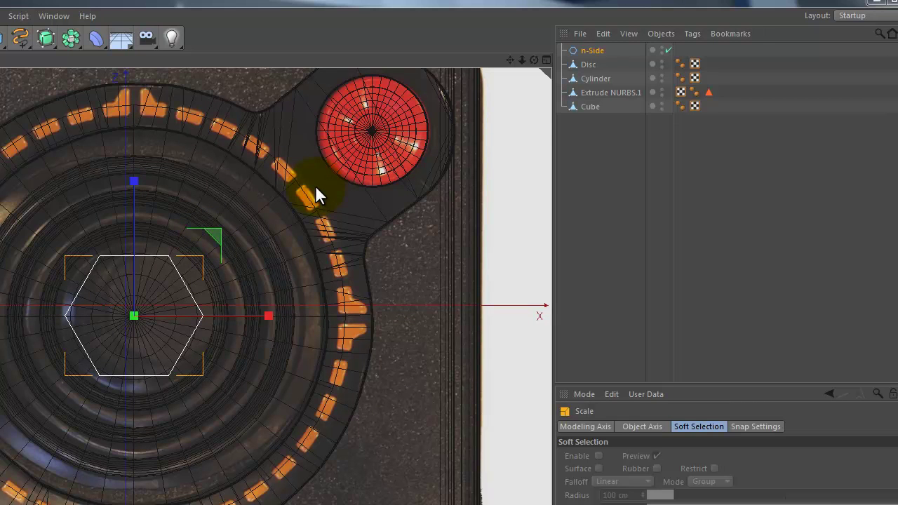
pyautogui.click(547, 60)
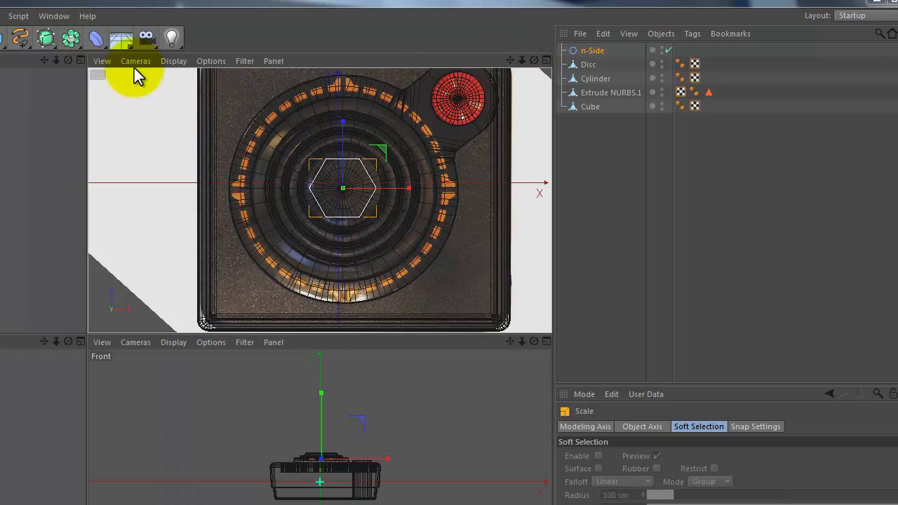
pyautogui.click(82, 60)
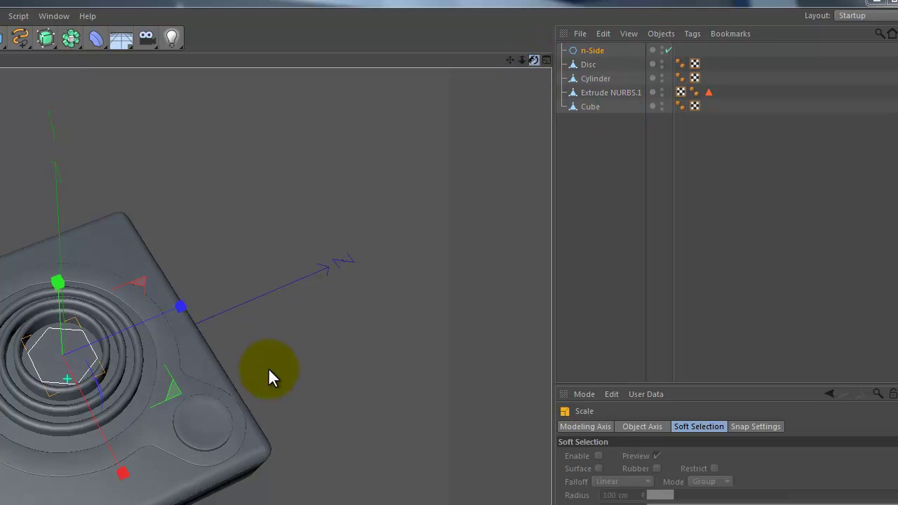
pyautogui.keyDown('alt'); pyautogui.moveTo(266, 371); pyautogui.dragTo(267, 370); pyautogui.keyUp('alt')
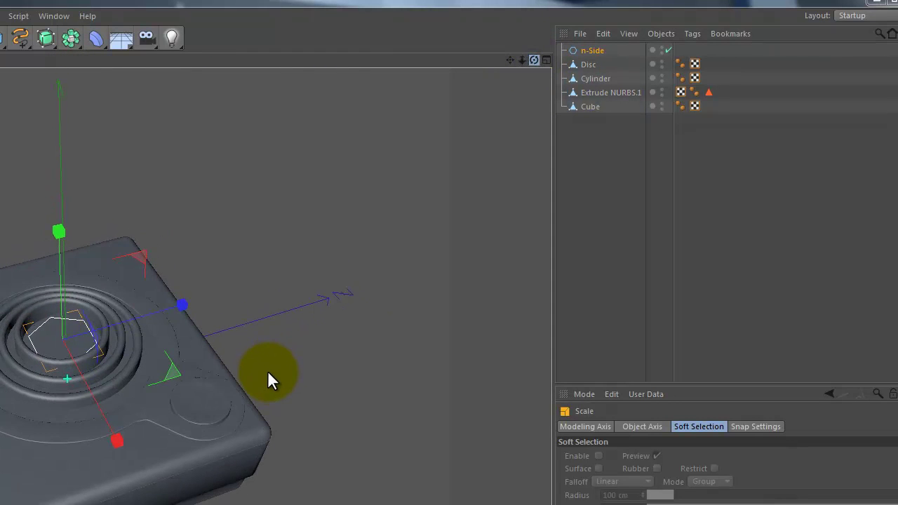
# Add an Extrude NURBS and place the n-Side hexagon spline inside it
pyautogui.moveTo(45, 43); pyautogui.dragTo(183, 58)
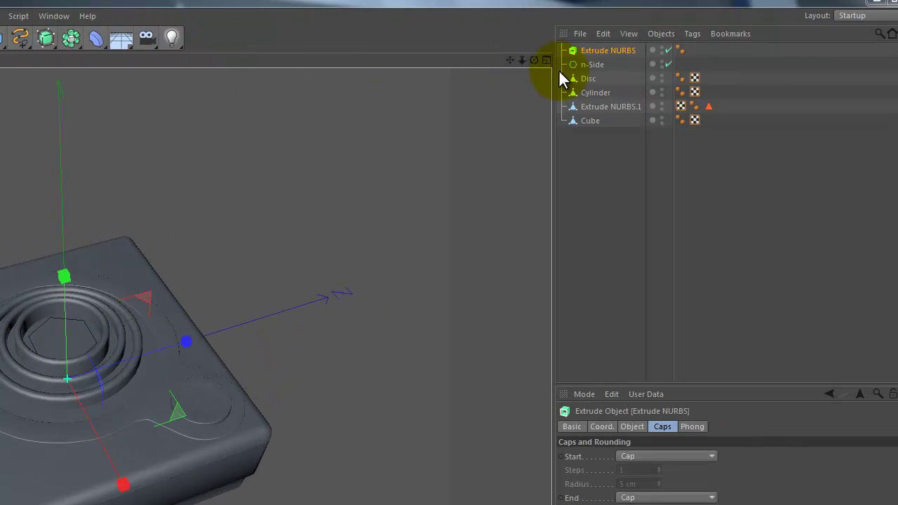
pyautogui.moveTo(580, 65); pyautogui.dragTo(591, 52)
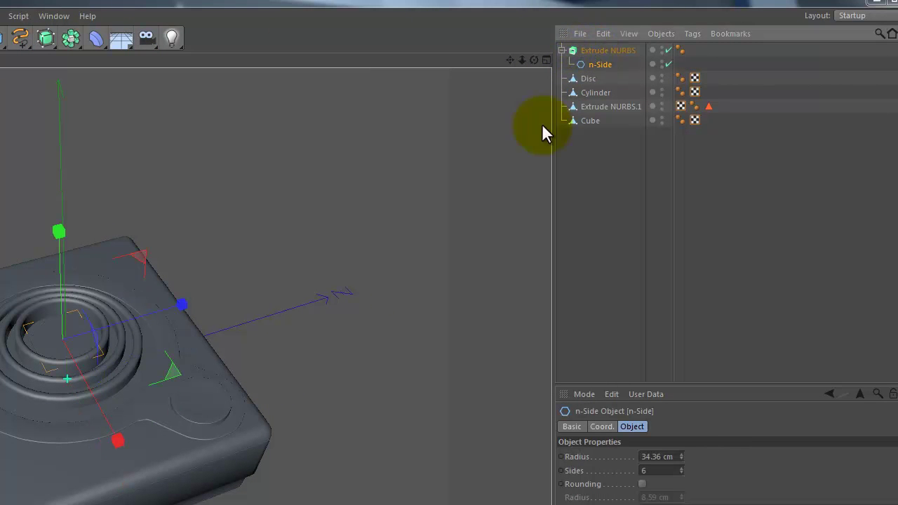
pyautogui.click(598, 52)
# Set the extrusion movement to Z 0 and Y 40 cm for an upright hexagonal post
pyautogui.click(662, 426)
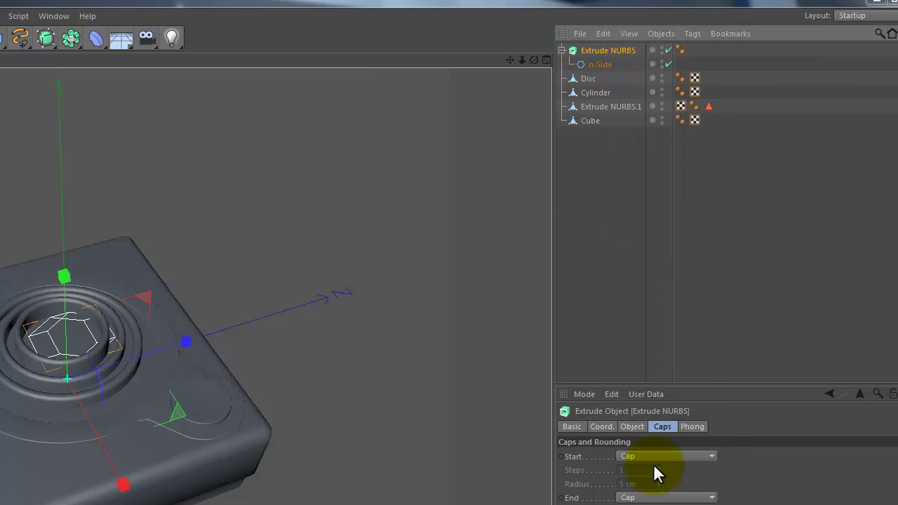
pyautogui.click(632, 427)
pyautogui.click(745, 456)
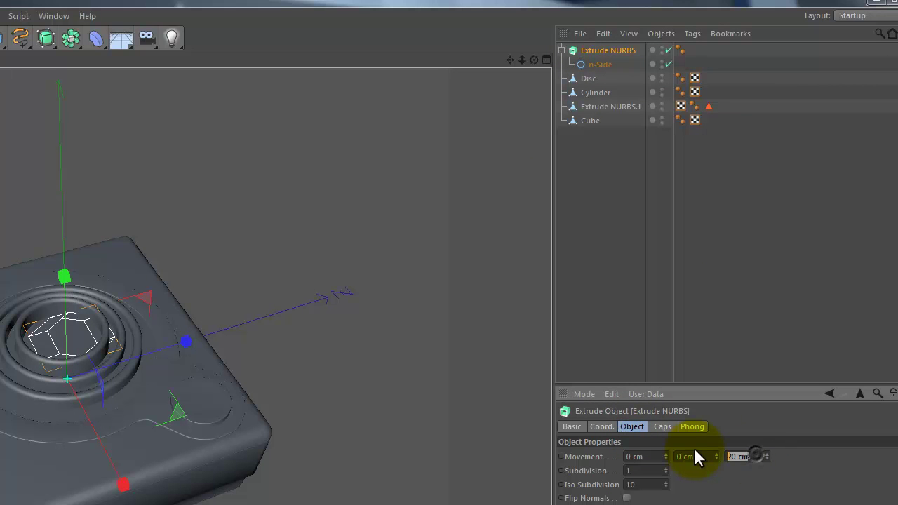
pyautogui.write('0')
pyautogui.write('40')
pyautogui.press('Return')
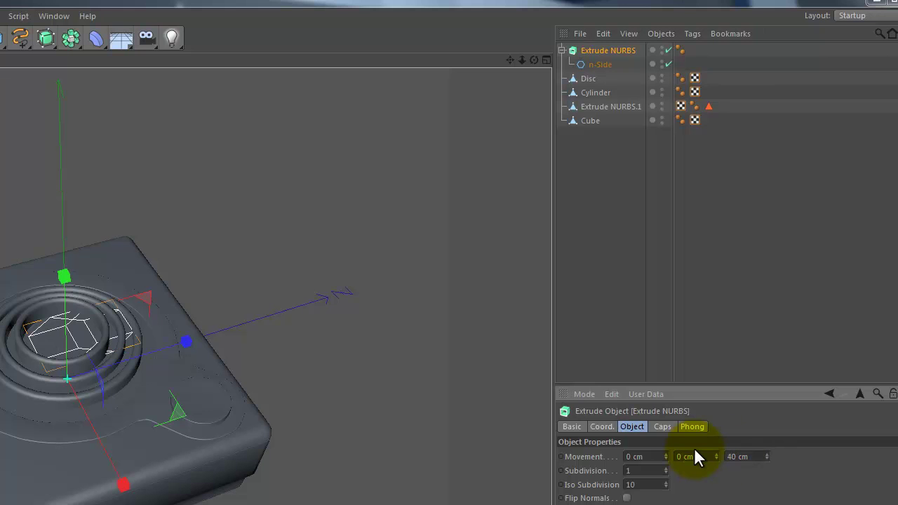
pyautogui.click(744, 457)
pyautogui.write('0')
pyautogui.click(685, 457)
pyautogui.write('40')
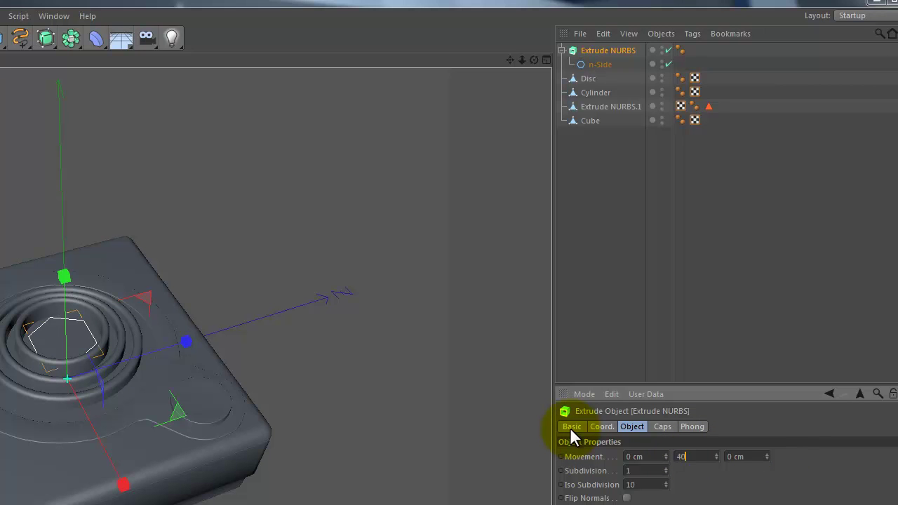
pyautogui.press('Return')
pyautogui.keyDown('alt'); pyautogui.moveTo(18, 121); pyautogui.dragTo(97, 325); pyautogui.keyUp('alt')
pyautogui.moveTo(534, 60); pyautogui.dragTo(267, 377)
pyautogui.click(379, 251)
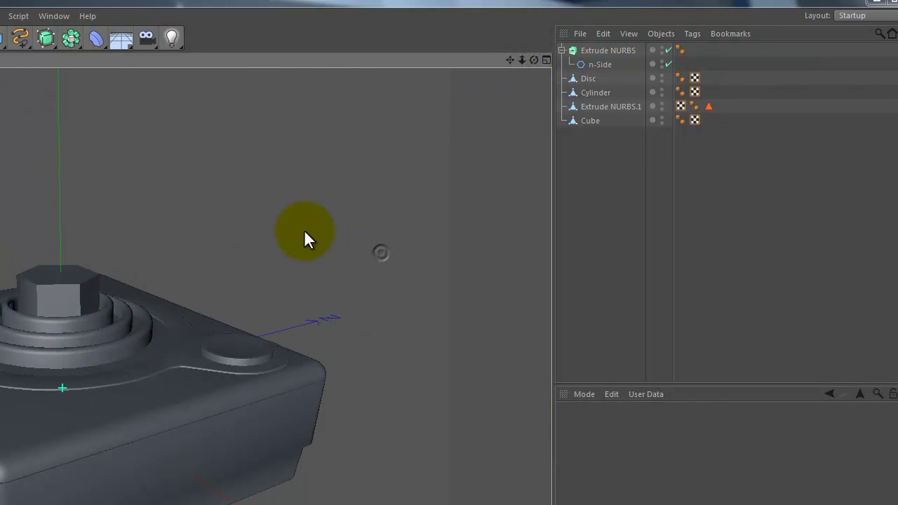
pyautogui.scroll(3, 175, 285)
pyautogui.moveTo(175, 285)
pyautogui.keyDown('alt'); pyautogui.mouseDown()
pyautogui.moveTo(211, 281)
pyautogui.moveTo(217, 327)
pyautogui.moveTo(169, 351)
pyautogui.mouseUp(); pyautogui.keyUp('alt')
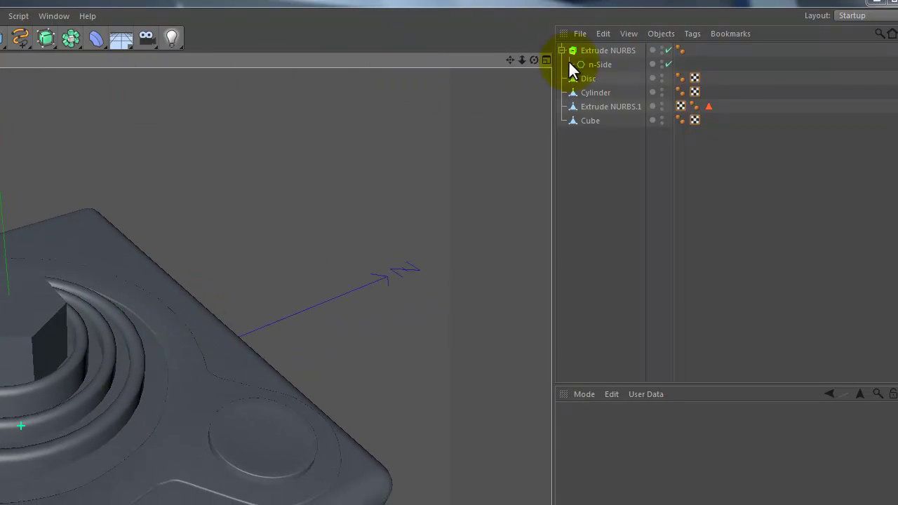
# Make the extruded stick editable and connect it with Cap 1 and Cap 2 into one mesh
pyautogui.click(589, 46)
pyautogui.press('c')
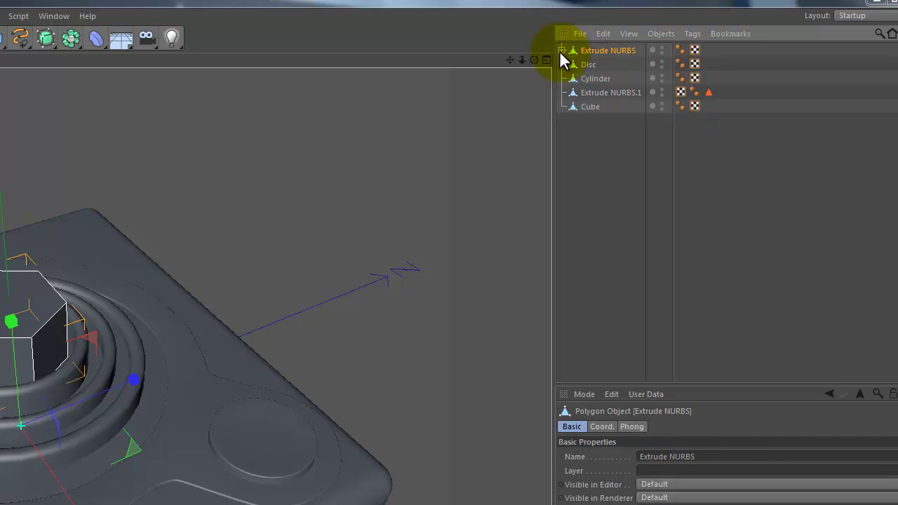
pyautogui.click(562, 51)
pyautogui.keyDown('shift'); pyautogui.click(629, 78); pyautogui.keyUp('shift')
pyautogui.keyDown('shift'); pyautogui.click(590, 65); pyautogui.keyUp('shift')
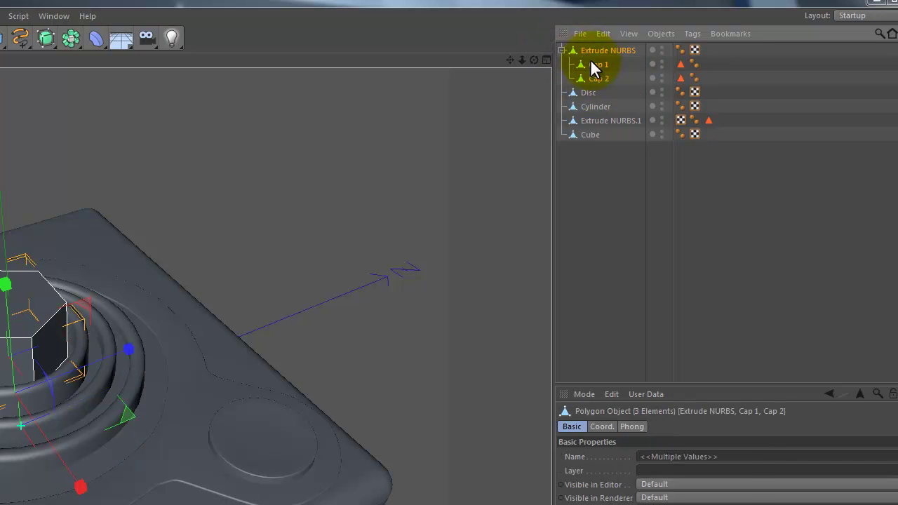
pyautogui.rightClick(602, 62)
pyautogui.click(642, 394)
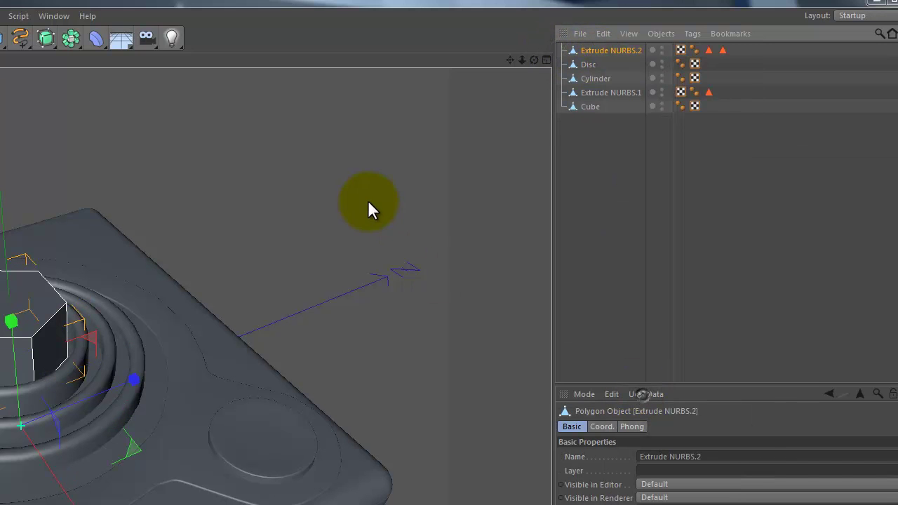
# In polygon mode, select the hexagon's top face
pyautogui.rightClick(369, 203)
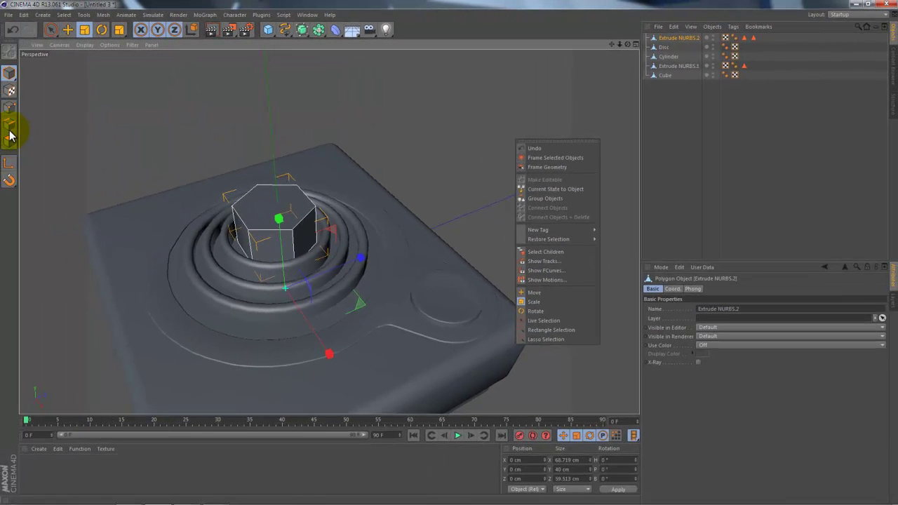
pyautogui.click(10, 129)
pyautogui.click(9, 139)
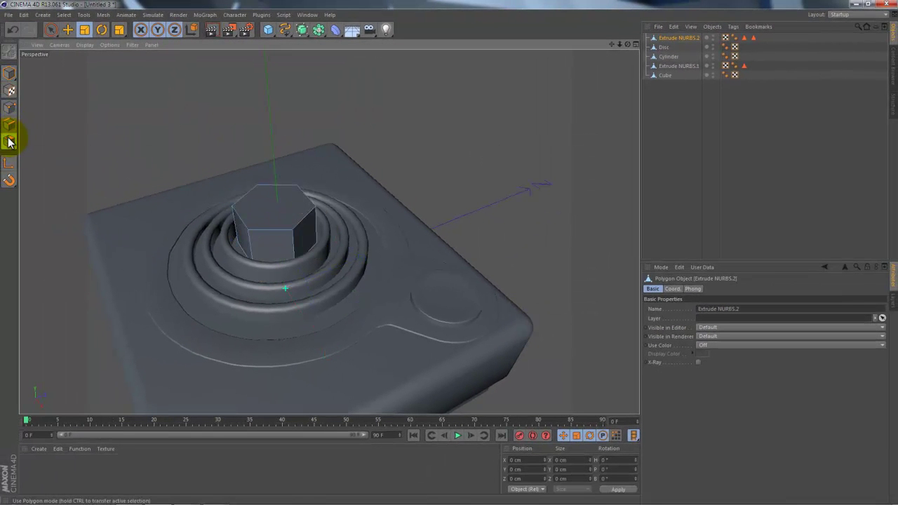
pyautogui.rightClick(386, 136)
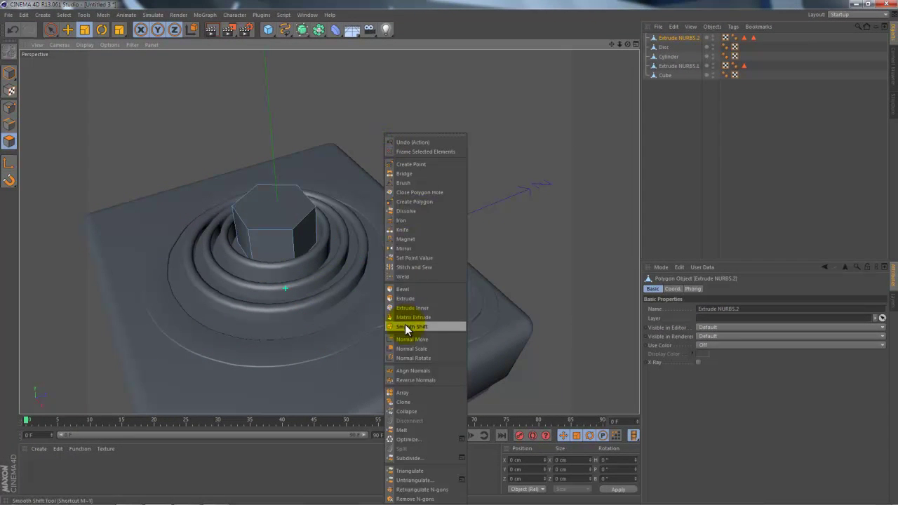
pyautogui.click(407, 439)
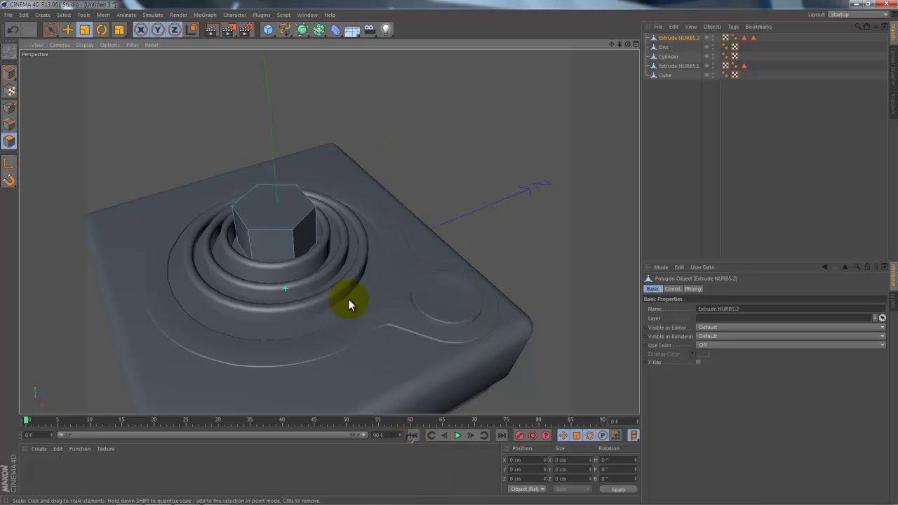
pyautogui.click(290, 205)
pyautogui.moveTo(410, 141)
pyautogui.keyDown('alt'); pyautogui.mouseDown()
pyautogui.moveTo(434, 152)
pyautogui.moveTo(427, 144)
pyautogui.mouseUp(); pyautogui.keyUp('alt')
# Inset the top face with Extrude Inner by about 6.3 cm
pyautogui.rightClick(427, 148)
pyautogui.click(461, 311)
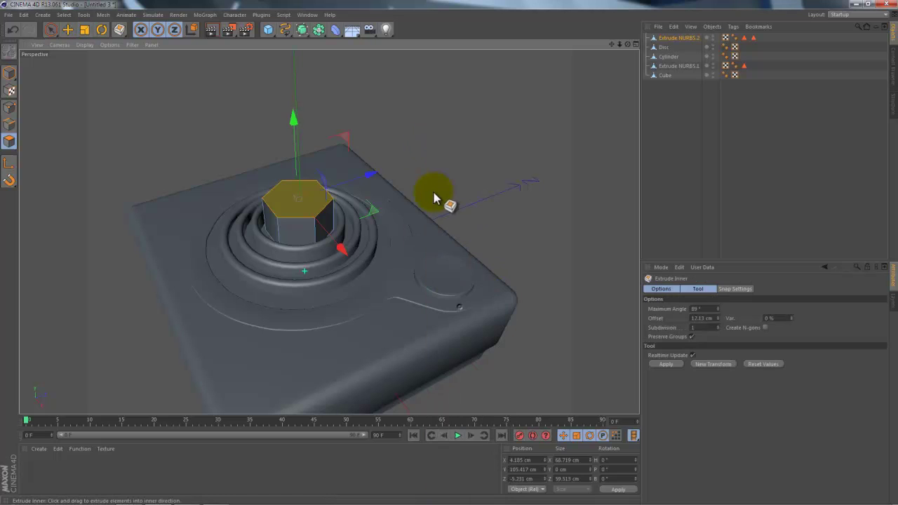
pyautogui.keyDown('alt'); pyautogui.moveTo(454, 184); pyautogui.dragTo(451, 207); pyautogui.keyUp('alt')
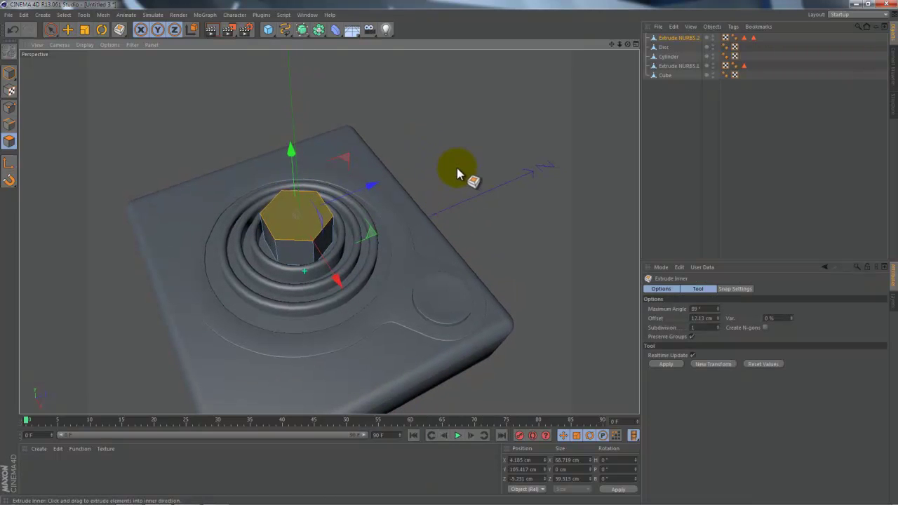
pyautogui.moveTo(458, 167); pyautogui.dragTo(451, 258)
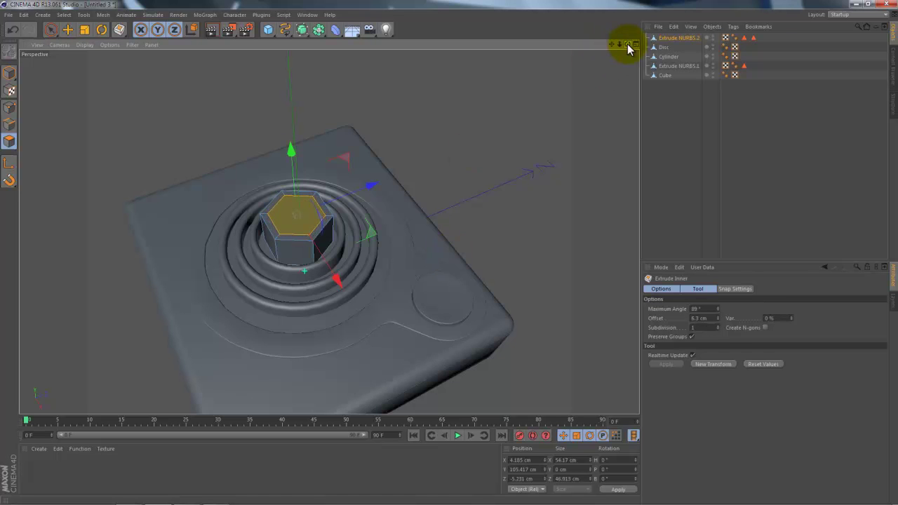
pyautogui.moveTo(628, 44); pyautogui.dragTo(451, 251)
pyautogui.moveTo(622, 44); pyautogui.dragTo(449, 256)
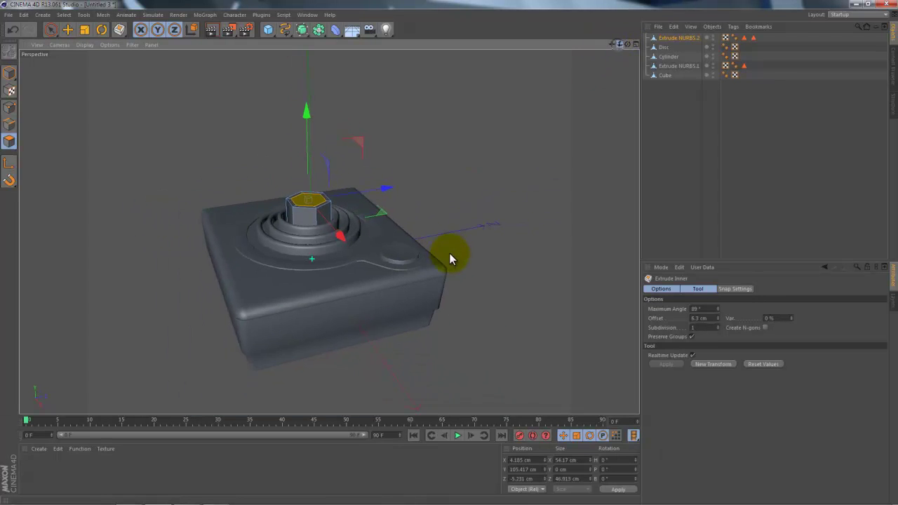
pyautogui.rightClick(519, 129)
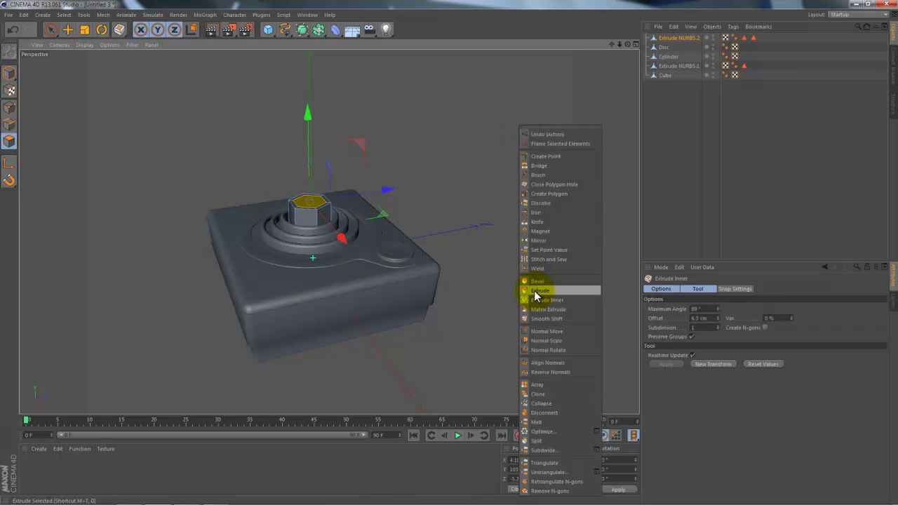
# Extrude the inset top face upward by 117.7 cm into a tall shaft
pyautogui.click(537, 291)
pyautogui.moveTo(273, 376)
pyautogui.mouseDown()
pyautogui.moveTo(286, 381)
pyautogui.moveTo(367, 330)
pyautogui.moveTo(457, 355)
pyautogui.mouseUp()
pyautogui.moveTo(48, 89); pyautogui.dragTo(260, 375)
pyautogui.moveTo(351, 284)
pyautogui.keyDown('alt'); pyautogui.mouseDown()
pyautogui.moveTo(317, 266)
pyautogui.moveTo(361, 347)
pyautogui.moveTo(461, 317)
pyautogui.moveTo(505, 341)
pyautogui.moveTo(344, 360)
pyautogui.moveTo(381, 285)
pyautogui.moveTo(475, 257)
pyautogui.moveTo(473, 191)
pyautogui.moveTo(403, 178)
pyautogui.mouseUp(); pyautogui.keyUp('alt')
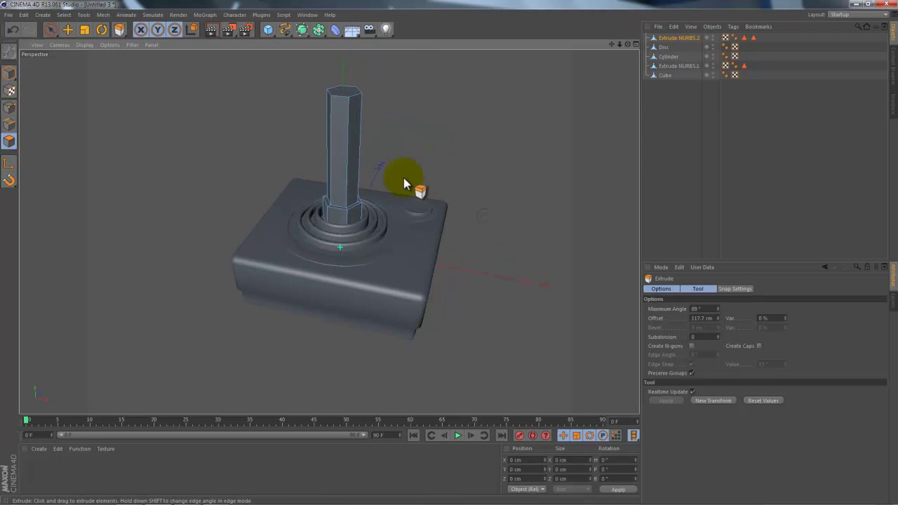
pyautogui.keyDown('alt'); pyautogui.moveTo(403, 178); pyautogui.dragTo(351, 197, button='right'); pyautogui.keyUp('alt')
pyautogui.moveTo(352, 197)
pyautogui.keyDown('alt'); pyautogui.mouseDown()
pyautogui.moveTo(474, 160)
pyautogui.moveTo(456, 180)
pyautogui.moveTo(468, 179)
pyautogui.mouseUp(); pyautogui.keyUp('alt')
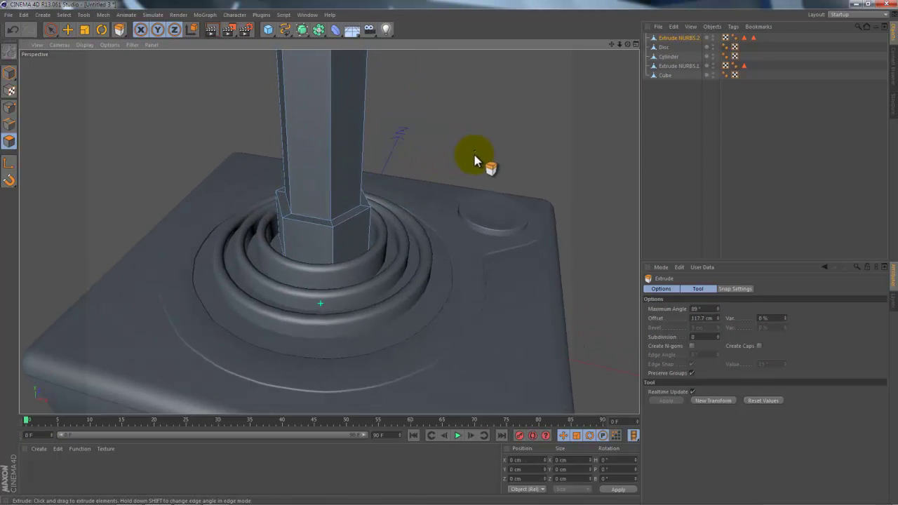
pyautogui.click(10, 124)
pyautogui.rightClick(169, 124)
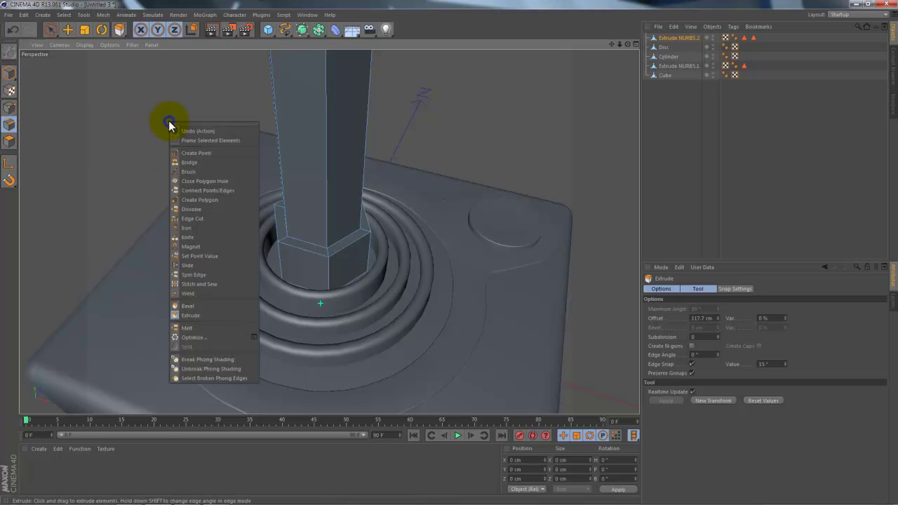
# Select all the vertical edges around the shaft's base
pyautogui.click(63, 16)
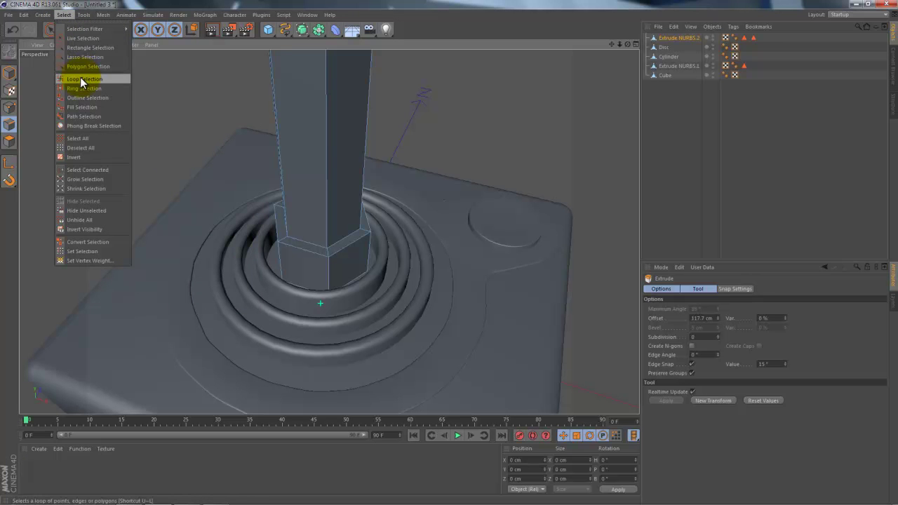
pyautogui.click(40, 96)
pyautogui.scroll(2, 315, 267)
pyautogui.scroll(2, 316, 286)
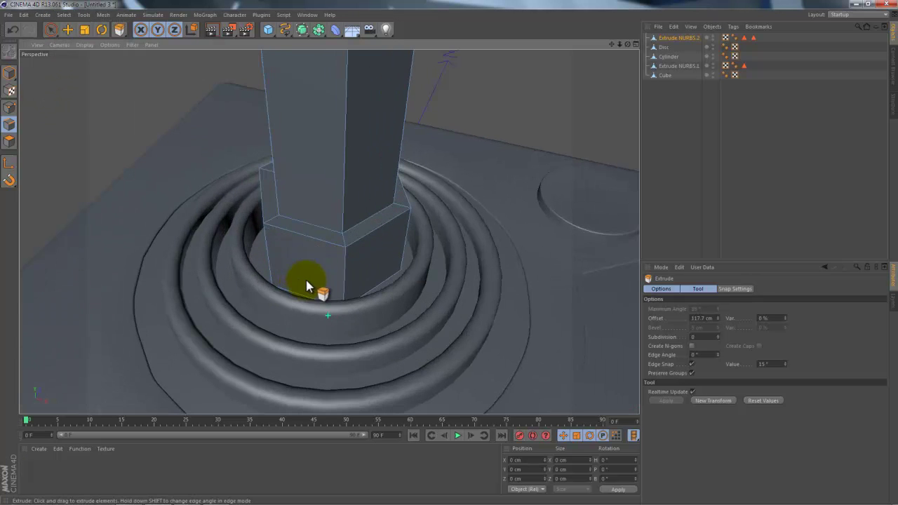
pyautogui.click(345, 277)
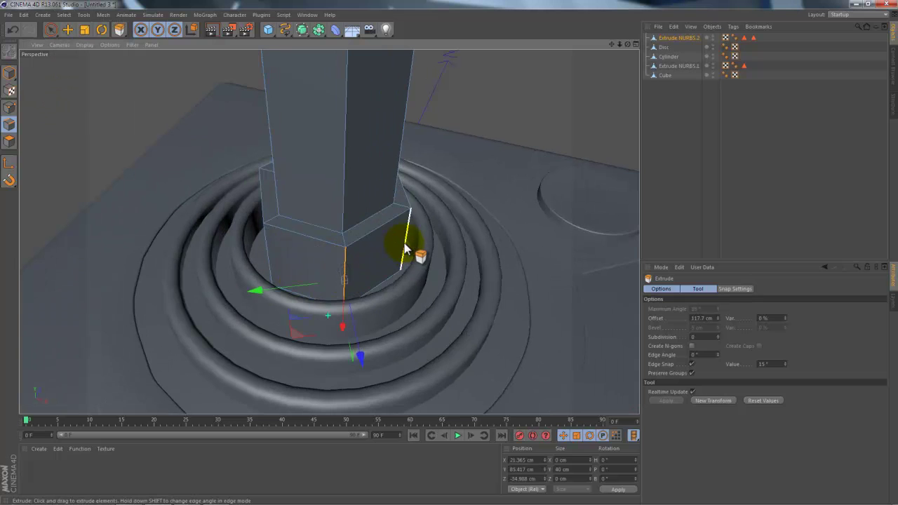
pyautogui.keyDown('shift'); pyautogui.click(406, 243); pyautogui.keyUp('shift')
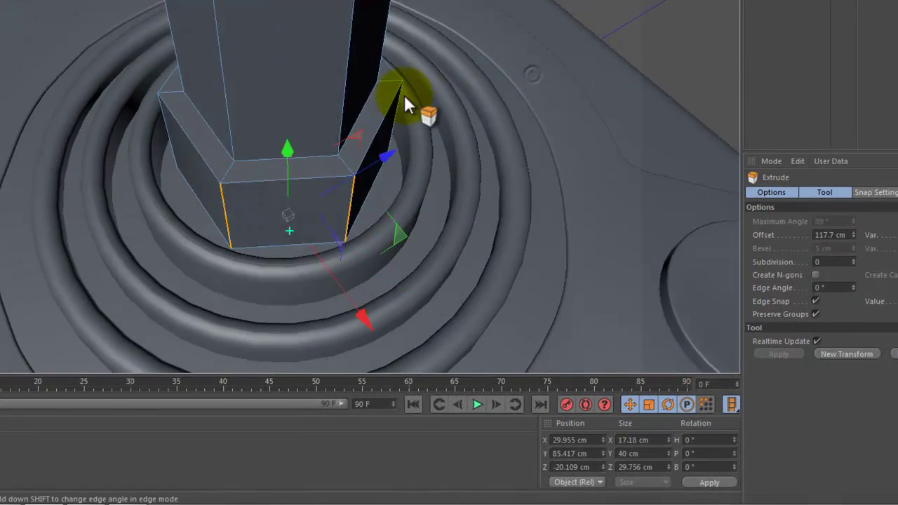
pyautogui.moveTo(404, 95)
pyautogui.keyDown('alt'); pyautogui.mouseDown()
pyautogui.moveTo(268, 72)
pyautogui.moveTo(108, 62)
pyautogui.mouseUp(); pyautogui.keyUp('alt')
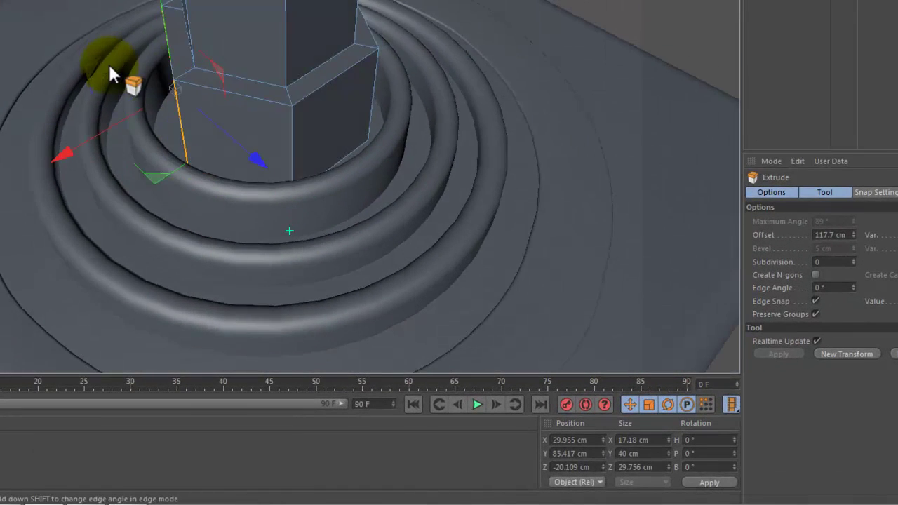
pyautogui.keyDown('shift'); pyautogui.click(290, 125); pyautogui.keyUp('shift')
pyautogui.keyDown('shift'); pyautogui.click(366, 95); pyautogui.keyUp('shift')
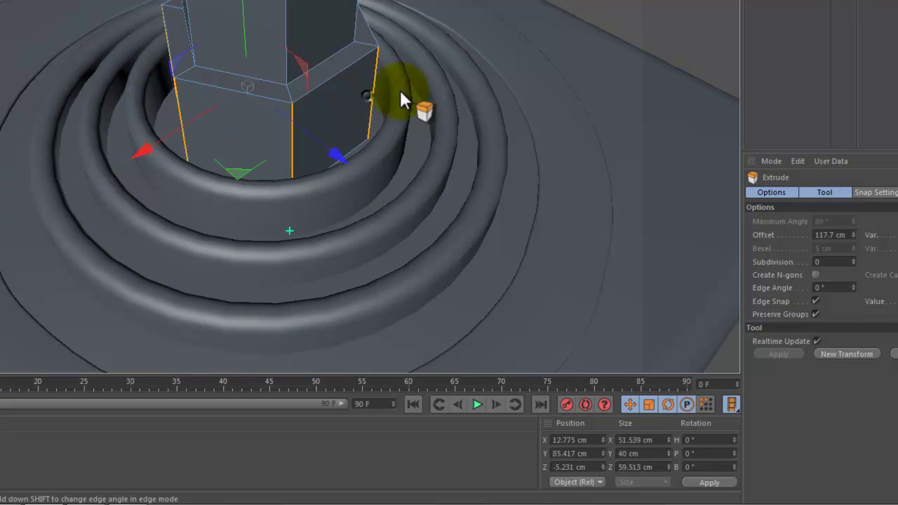
pyautogui.moveTo(492, 87)
pyautogui.keyDown('alt'); pyautogui.mouseDown()
pyautogui.moveTo(426, 128)
pyautogui.moveTo(260, 125)
pyautogui.moveTo(63, 88)
pyautogui.mouseUp(); pyautogui.keyUp('alt')
pyautogui.keyDown('shift'); pyautogui.click(325, 120); pyautogui.keyUp('shift')
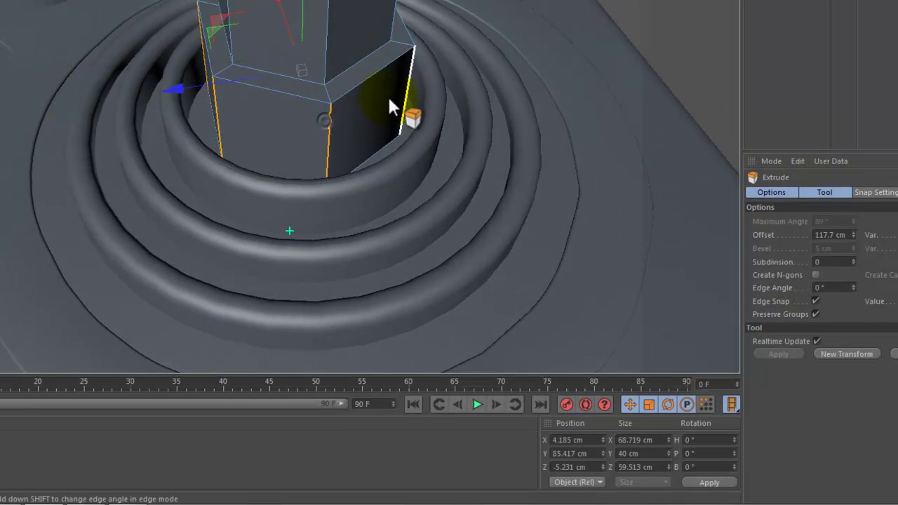
pyautogui.moveTo(491, 88)
pyautogui.keyDown('alt'); pyautogui.mouseDown()
pyautogui.moveTo(445, 125)
pyautogui.moveTo(250, 117)
pyautogui.moveTo(194, 97)
pyautogui.moveTo(188, 73)
pyautogui.mouseUp(); pyautogui.keyUp('alt')
# Bevel the base edges with 10 subdivisions and a 15.1 cm inner offset
pyautogui.rightClick(500, 31)
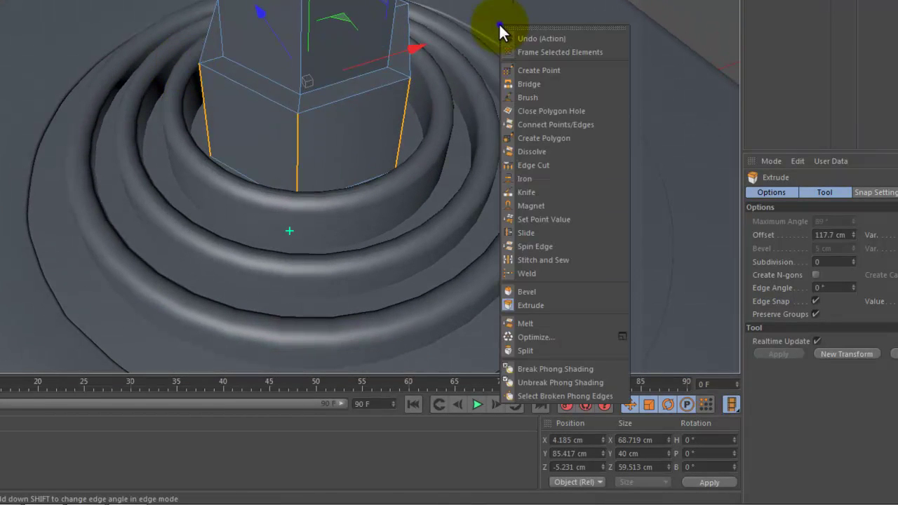
pyautogui.click(548, 292)
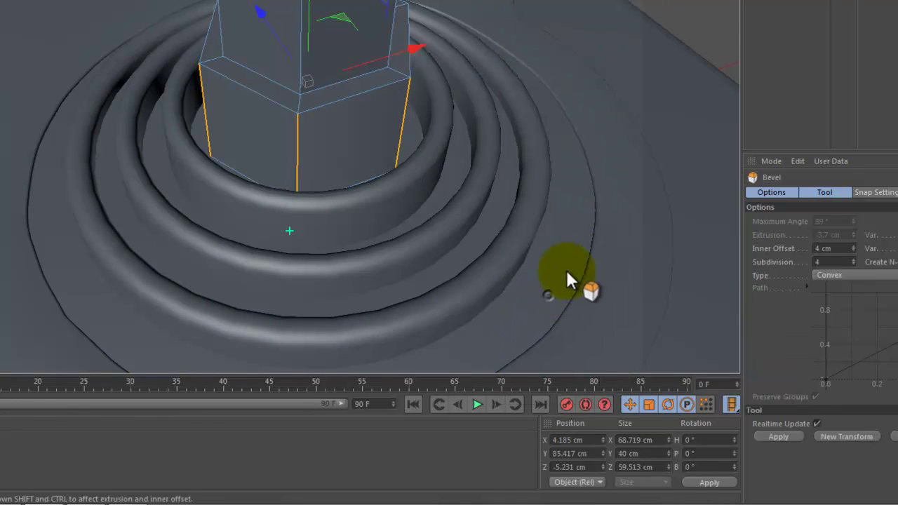
pyautogui.click(852, 250)
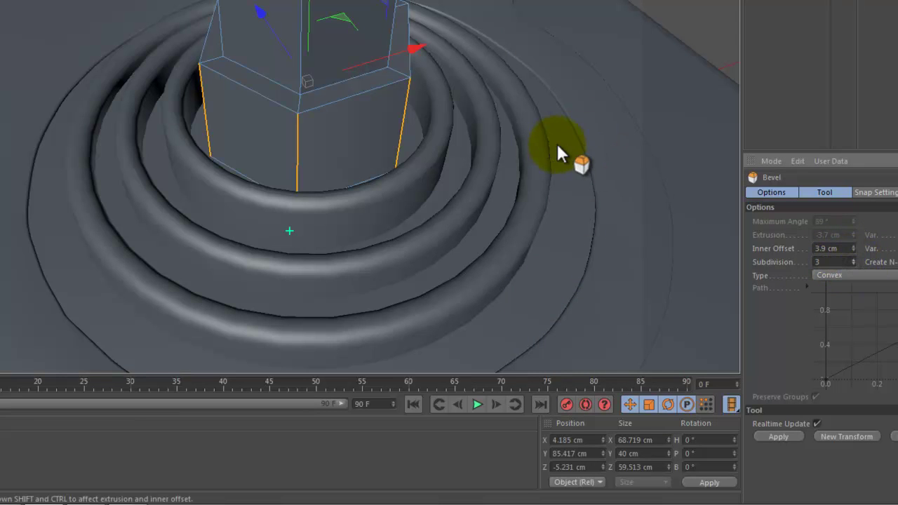
pyautogui.click(852, 258)
pyautogui.click(852, 257)
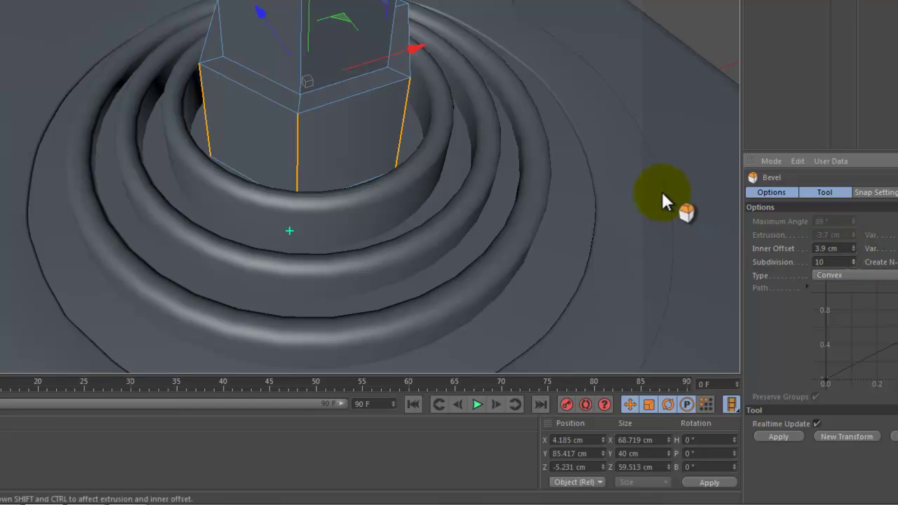
pyautogui.moveTo(661, 190); pyautogui.dragTo(465, 139)
pyautogui.press('Escape')
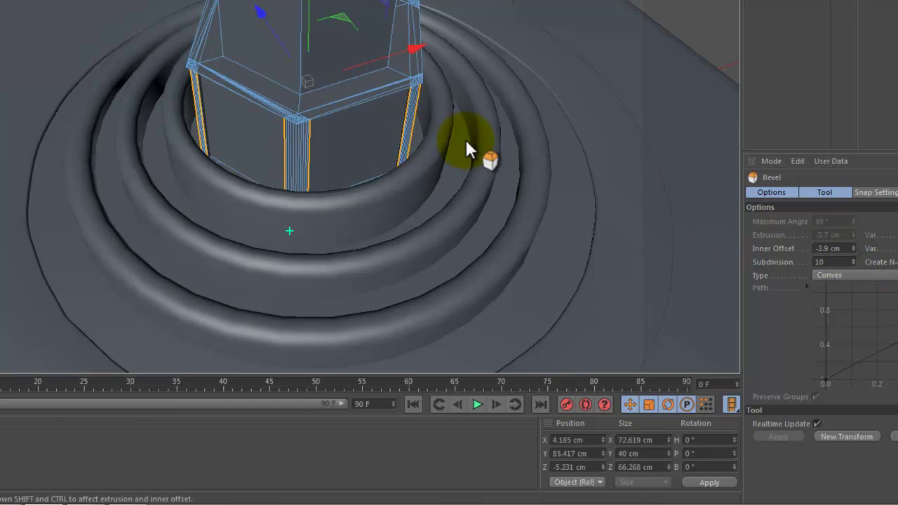
pyautogui.moveTo(385, 233); pyautogui.dragTo(467, 140)
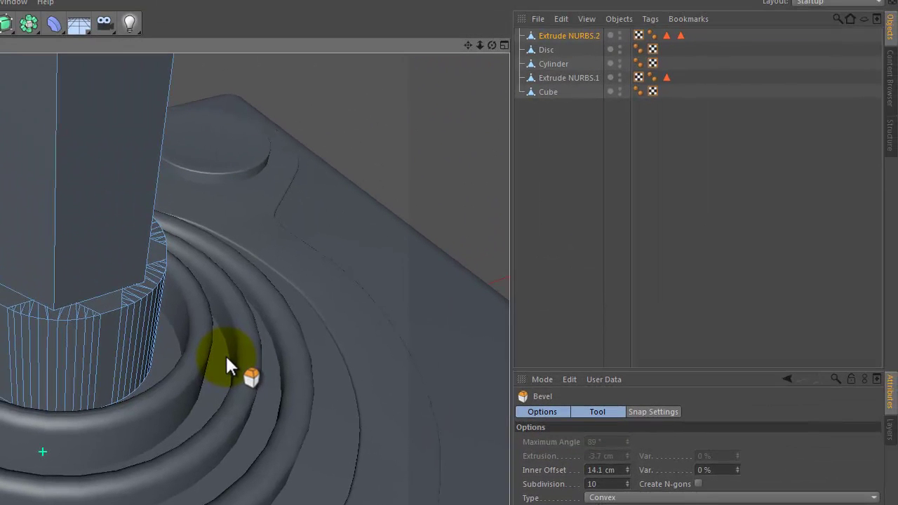
pyautogui.moveTo(226, 354); pyautogui.dragTo(226, 355)
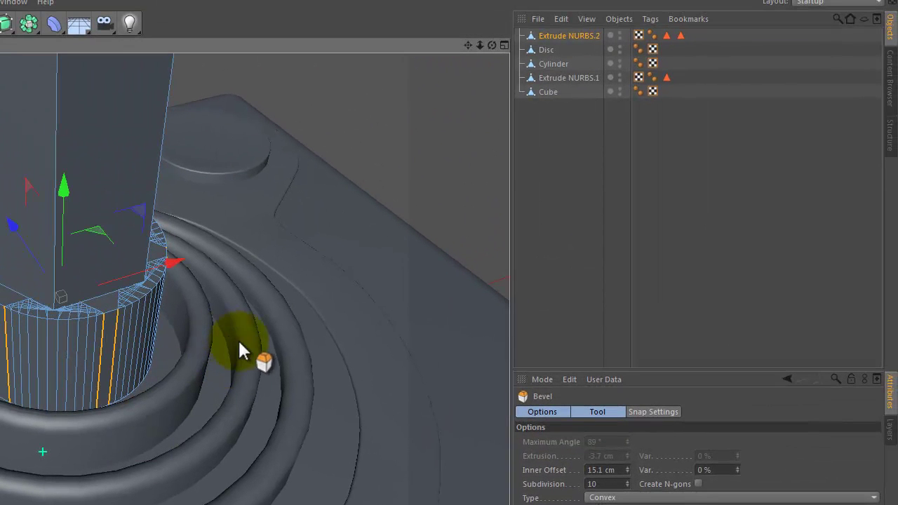
pyautogui.moveTo(483, 43); pyautogui.dragTo(226, 358)
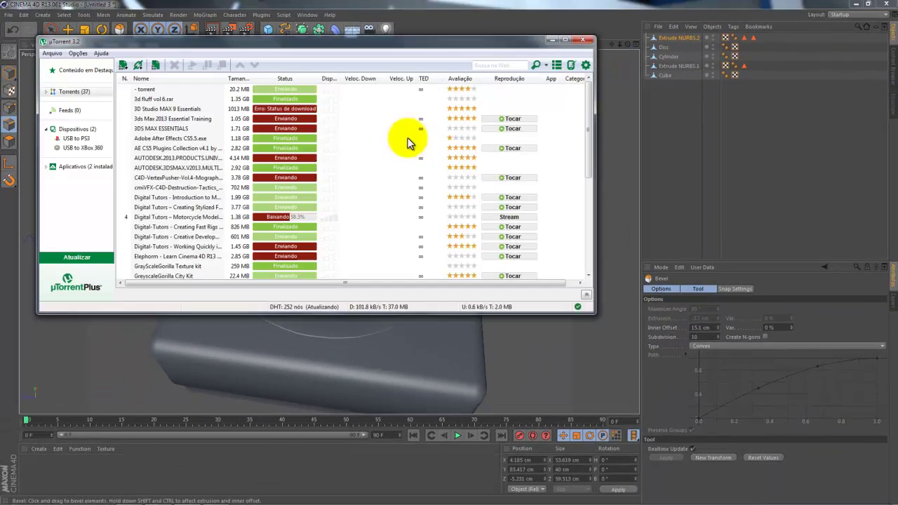
# Bring up the Atari 2600 joystick reference photo in the browser
pyautogui.hotkey('alt', 'Tab')
pyautogui.click(470, 5)
pyautogui.moveTo(284, 500)
pyautogui.click(131, 497)
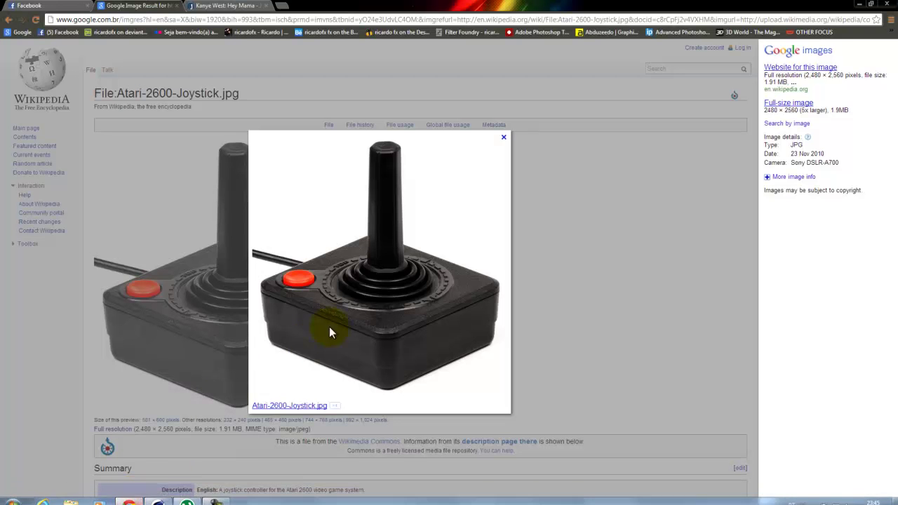
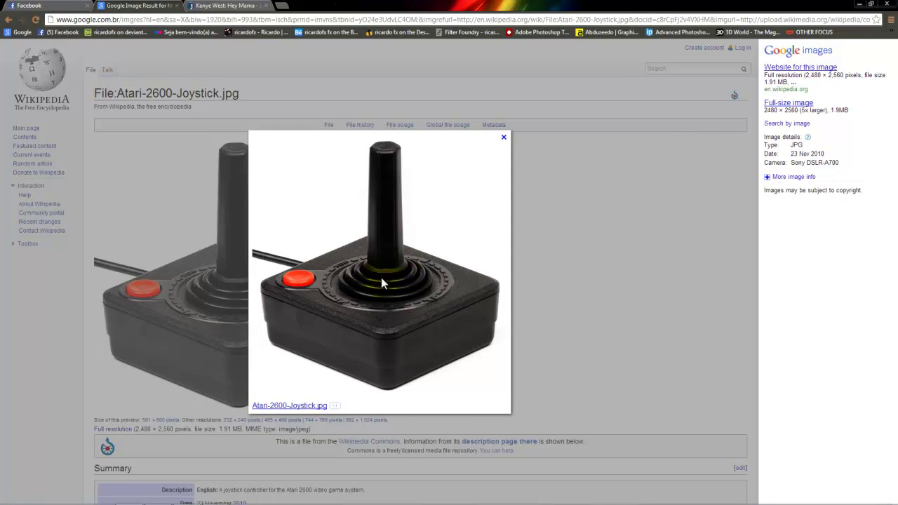
# Return from the Atari 2600 joystick reference photo to the Cinema 4D model
pyautogui.hotkey('alt', 'Tab')
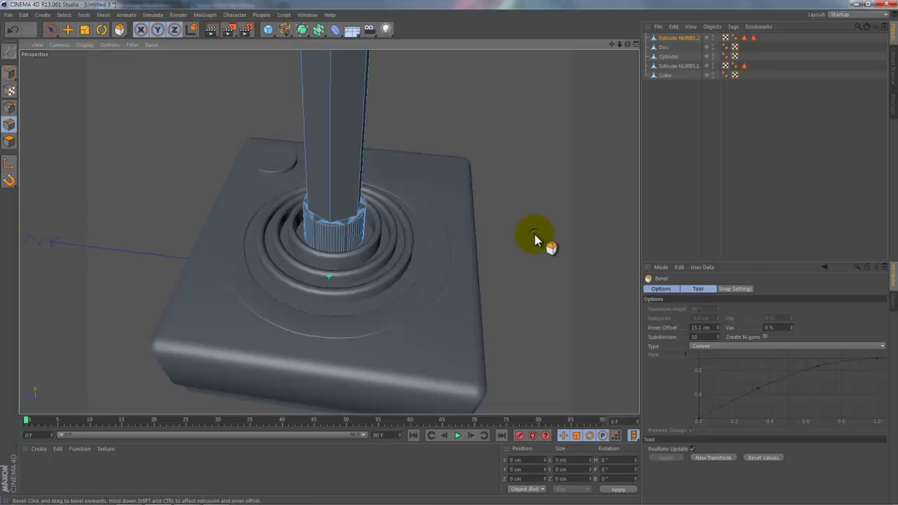
# In Polygon mode, select the ring of collar faces on Extrude NURBS.2 with Loop Selection
pyautogui.click(212, 29)
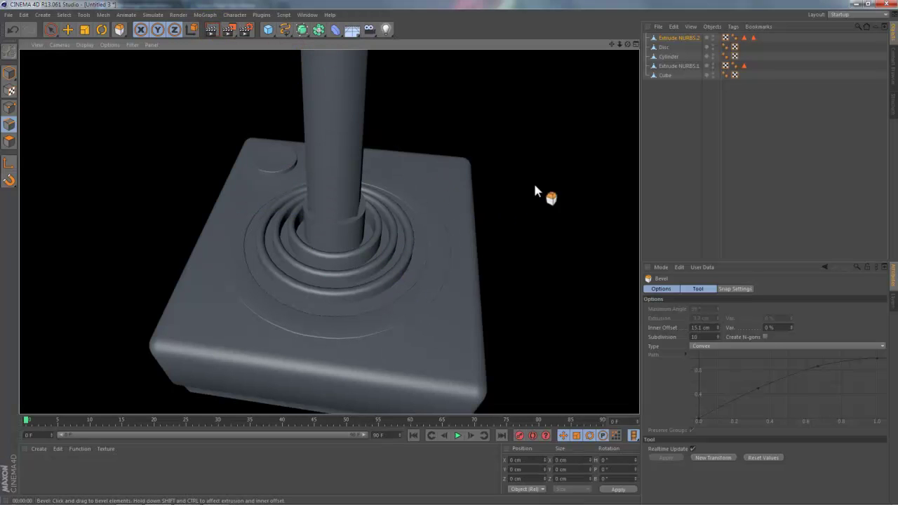
pyautogui.click(657, 36)
pyautogui.scroll(2, 415, 254)
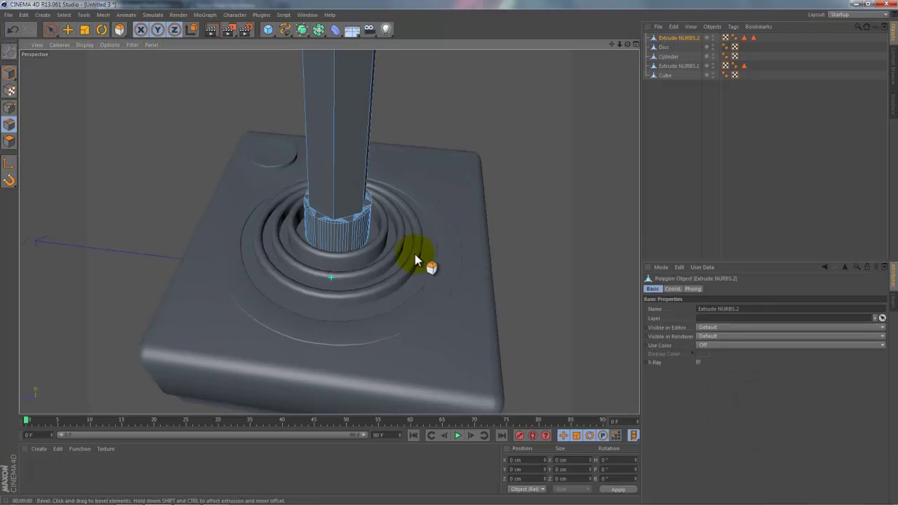
pyautogui.scroll(3, 410, 257)
pyautogui.click(9, 141)
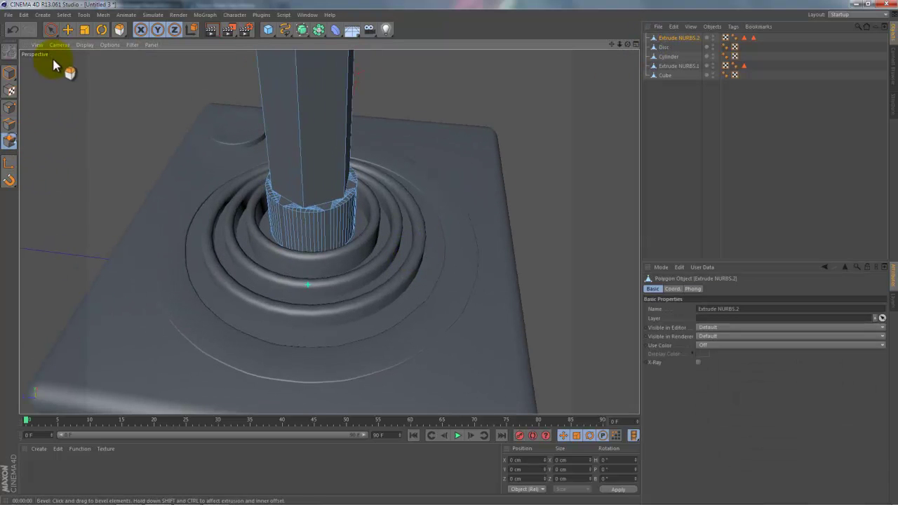
pyautogui.click(63, 15)
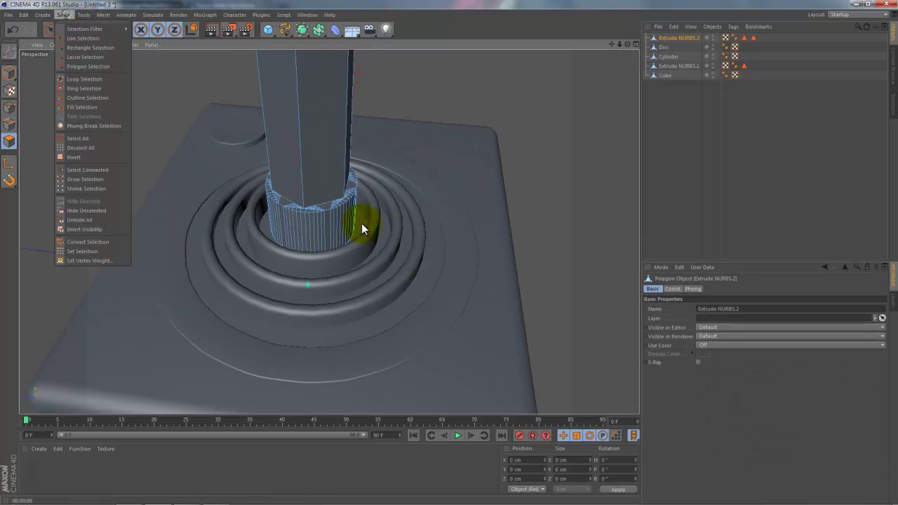
pyautogui.click(9, 141)
pyautogui.click(51, 29)
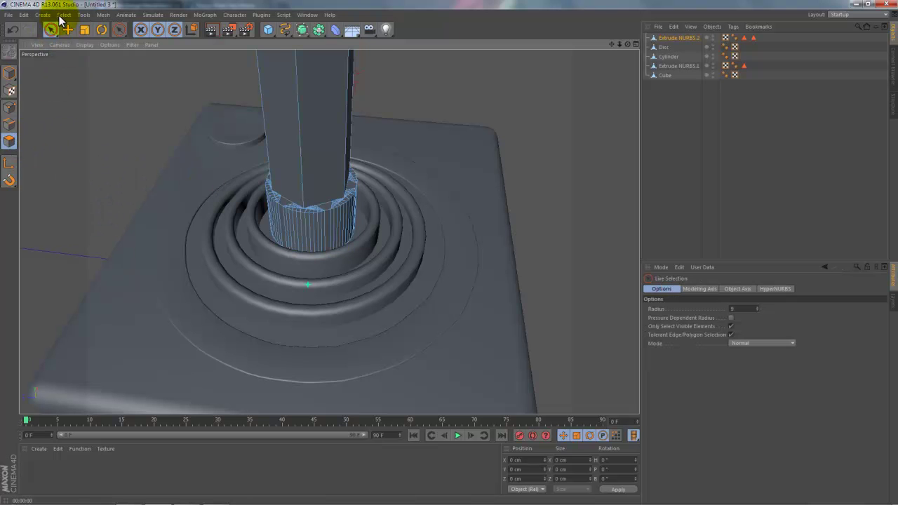
pyautogui.click(63, 15)
pyautogui.click(81, 79)
pyautogui.click(302, 231)
pyautogui.moveTo(302, 231)
pyautogui.keyDown('alt'); pyautogui.mouseDown()
pyautogui.moveTo(419, 192)
pyautogui.moveTo(414, 209)
pyautogui.moveTo(427, 206)
pyautogui.mouseUp(); pyautogui.keyUp('alt')
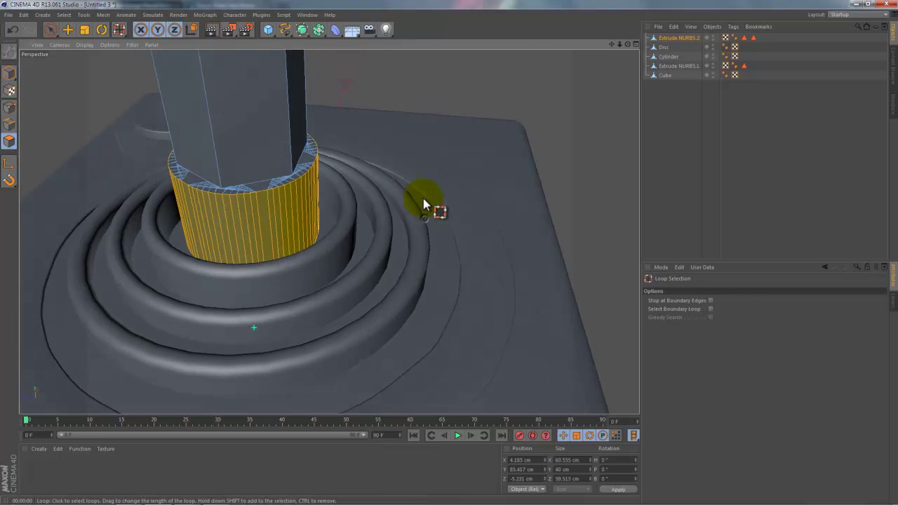
# Extrude the selected collar faces outward by about 5 cm, then deselect them
pyautogui.rightClick(422, 190)
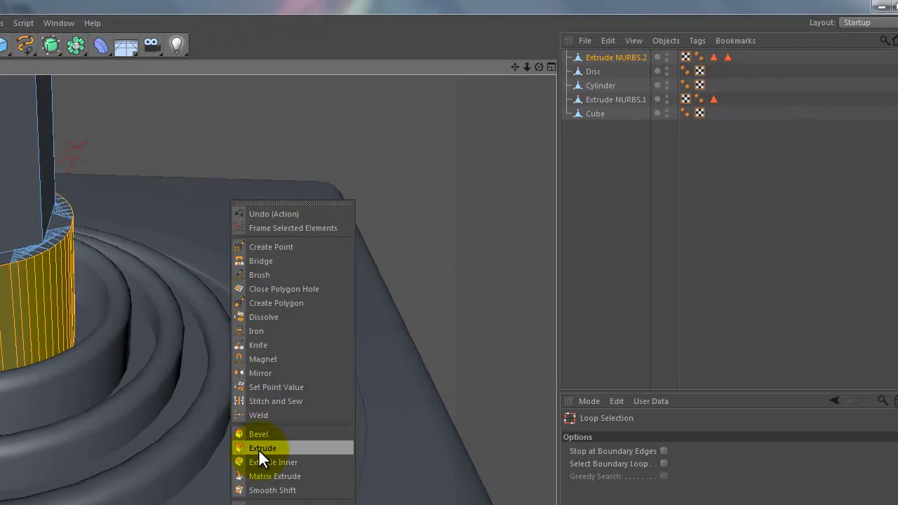
pyautogui.click(259, 435)
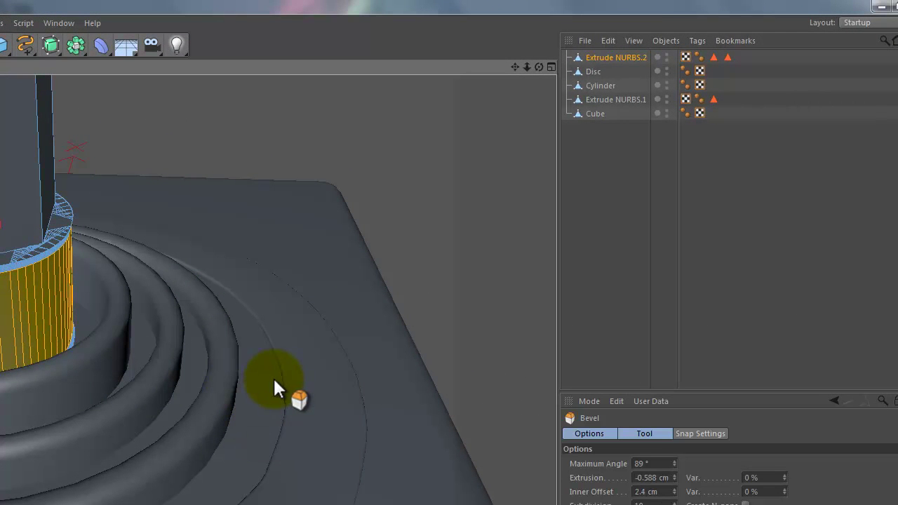
pyautogui.rightClick(194, 300)
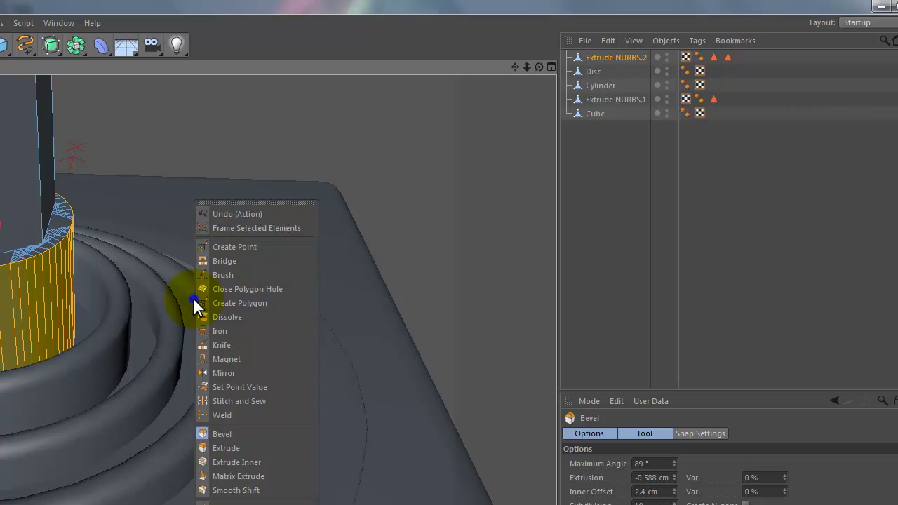
pyautogui.click(236, 448)
pyautogui.moveTo(235, 435); pyautogui.dragTo(275, 385)
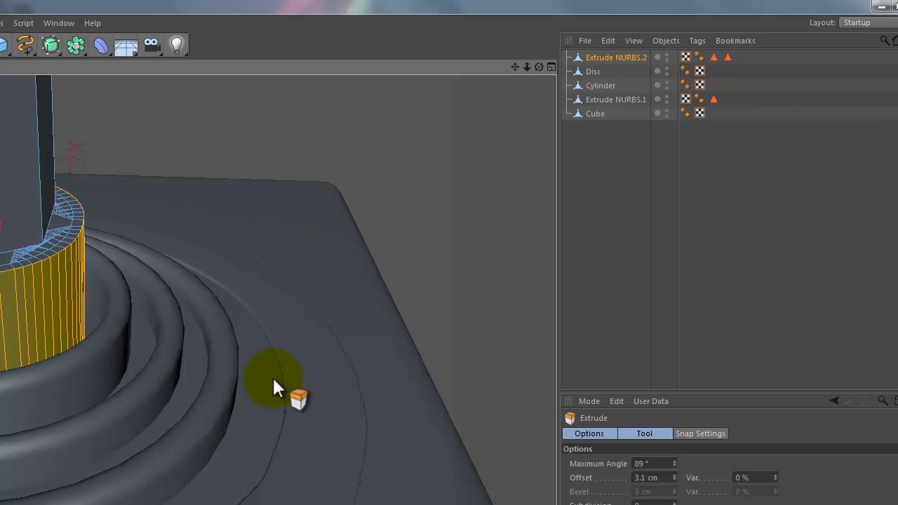
pyautogui.moveTo(539, 67)
pyautogui.mouseDown()
pyautogui.moveTo(549, 79)
pyautogui.moveTo(268, 374)
pyautogui.moveTo(289, 384)
pyautogui.moveTo(272, 379)
pyautogui.moveTo(295, 227)
pyautogui.moveTo(86, 272)
pyautogui.moveTo(19, 399)
pyautogui.mouseUp()
pyautogui.moveTo(44, 457); pyautogui.dragTo(273, 375)
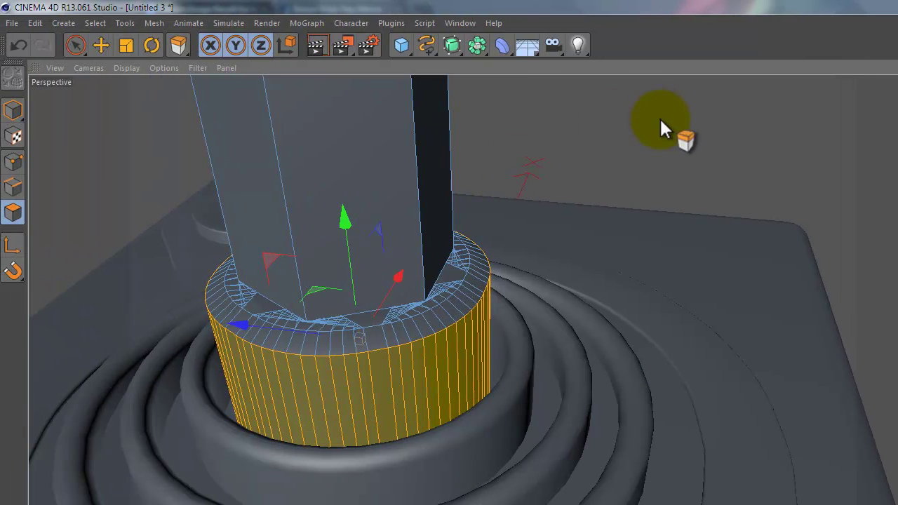
pyautogui.click(659, 118)
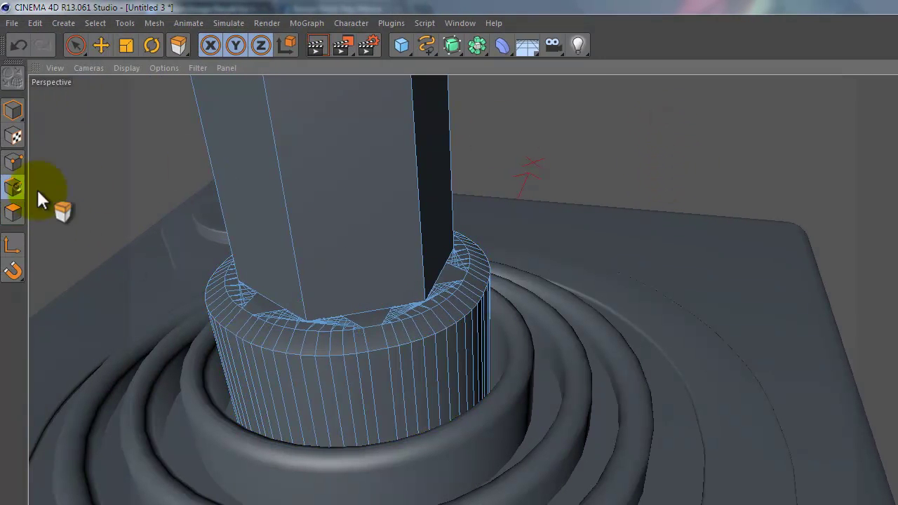
# Select the collar's top edge loop and bevel it with a 0.98 cm inner offset
pyautogui.click(99, 22)
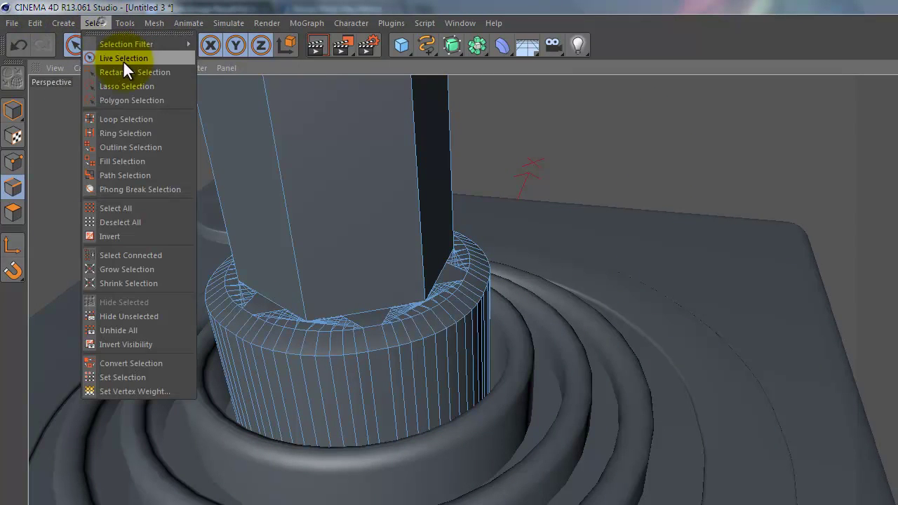
pyautogui.click(138, 120)
pyautogui.click(331, 359)
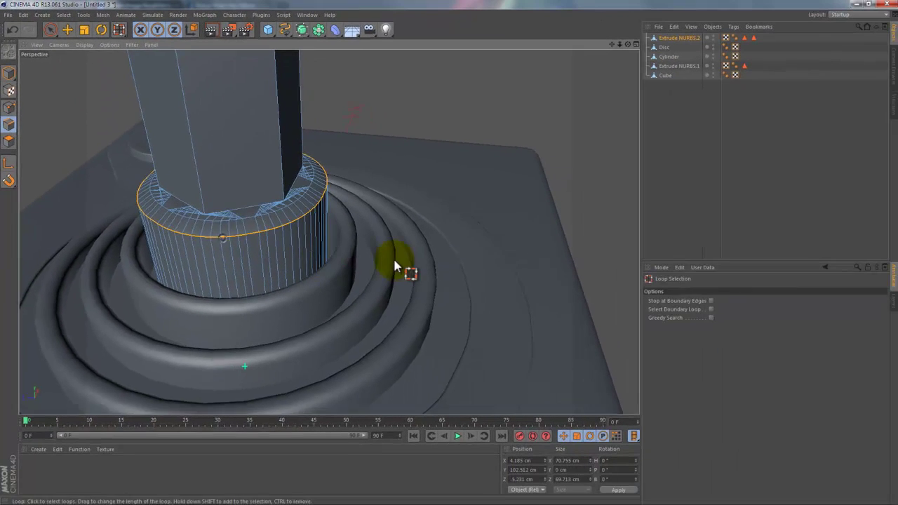
pyautogui.scroll(3, 397, 252)
pyautogui.scroll(2, 397, 238)
pyautogui.rightClick(384, 163)
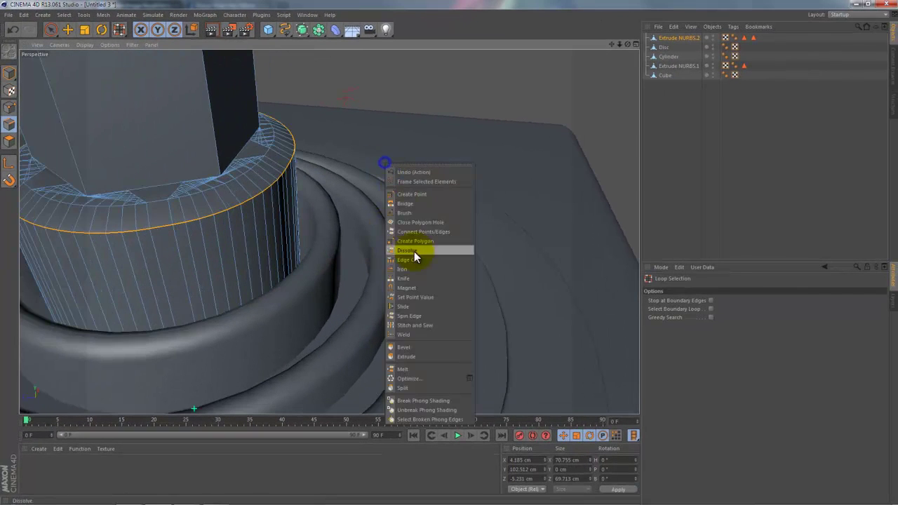
pyautogui.click(419, 346)
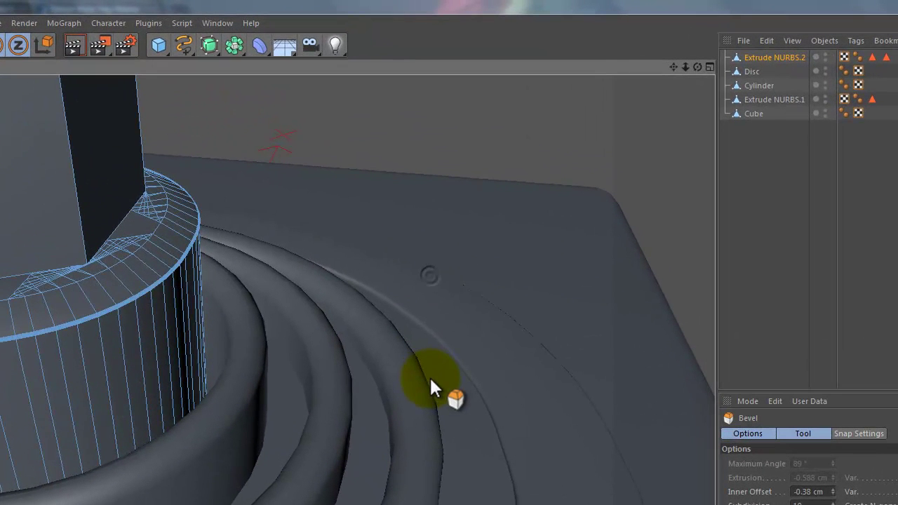
pyautogui.moveTo(430, 375); pyautogui.dragTo(432, 376)
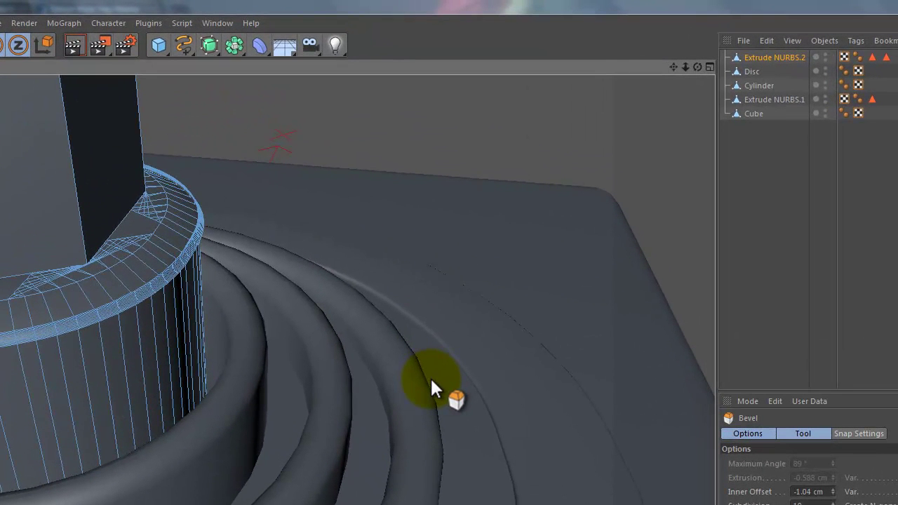
pyautogui.moveTo(432, 377); pyautogui.dragTo(416, 256)
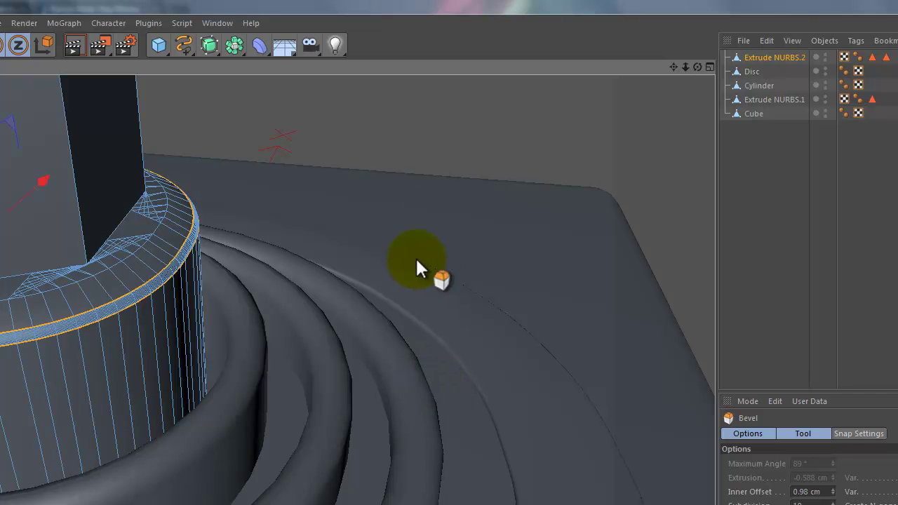
# Render a preview region over the collar, then zoom out to the whole joystick
pyautogui.click(100, 45)
pyautogui.click(157, 64)
pyautogui.moveTo(45, 254); pyautogui.dragTo(181, 362)
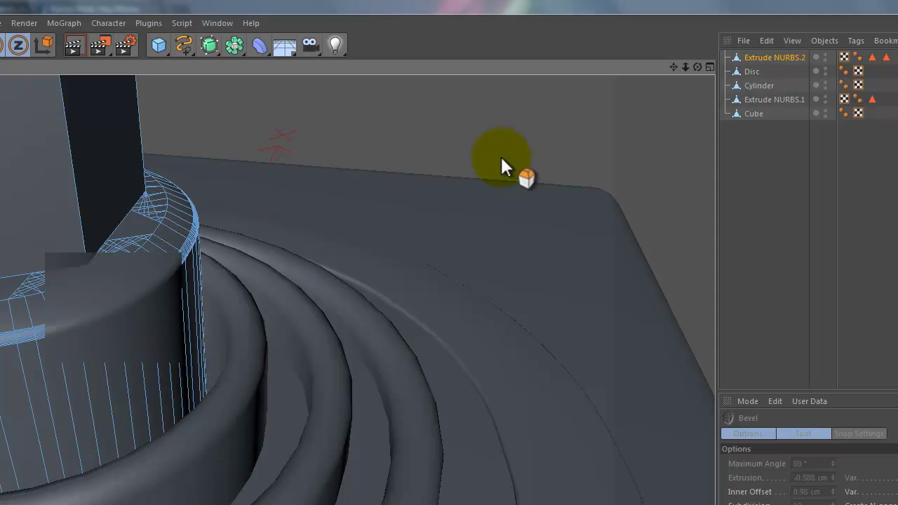
pyautogui.click(771, 57)
pyautogui.moveTo(687, 67); pyautogui.dragTo(430, 383)
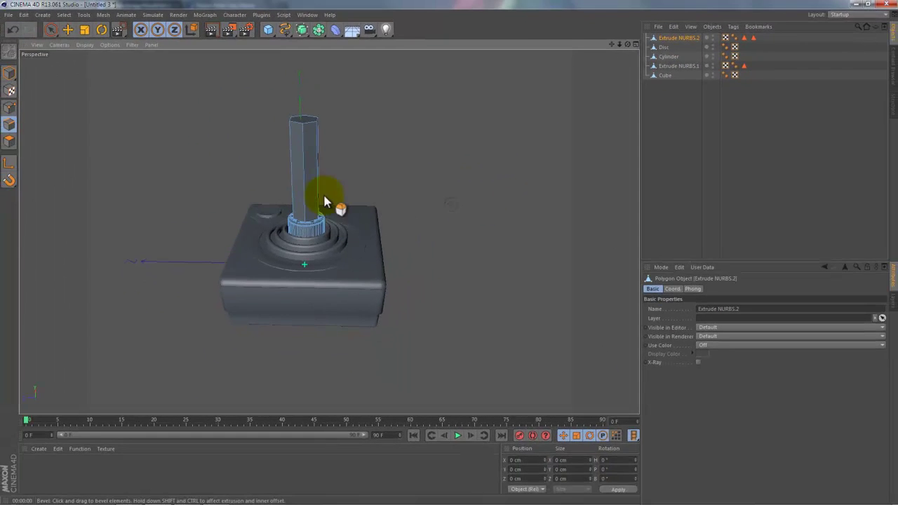
# Select the stick's vertical edges one by one with Live Selection
pyautogui.keyDown('alt'); pyautogui.moveTo(328, 200); pyautogui.dragTo(334, 189); pyautogui.keyUp('alt')
pyautogui.keyDown('alt'); pyautogui.moveTo(334, 189); pyautogui.dragTo(186, 89, button='right'); pyautogui.keyUp('alt')
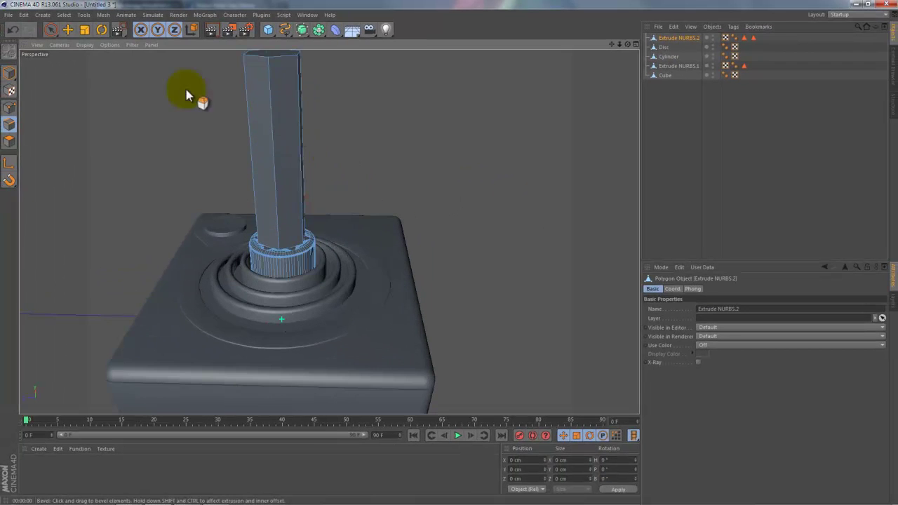
pyautogui.click(52, 35)
pyautogui.keyDown('alt'); pyautogui.moveTo(273, 155); pyautogui.dragTo(319, 140, button='right'); pyautogui.keyUp('alt')
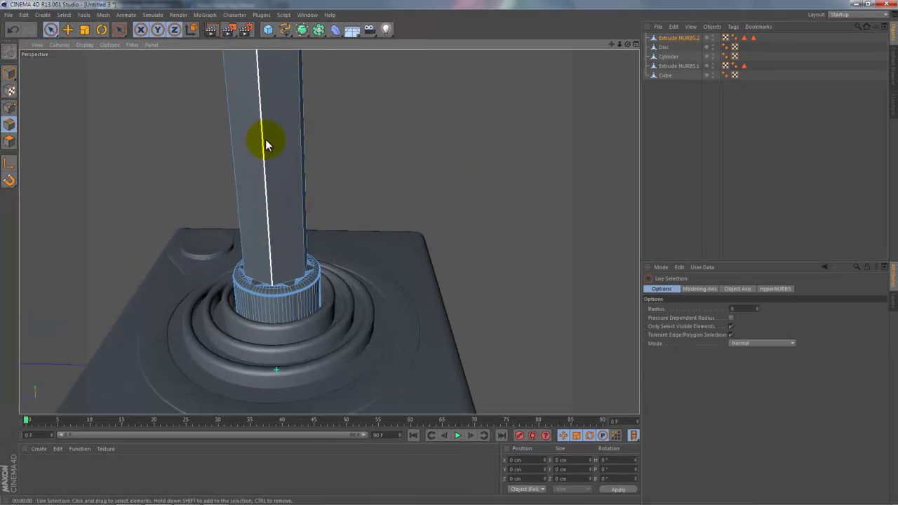
pyautogui.click(264, 145)
pyautogui.moveTo(234, 145)
pyautogui.keyDown('alt'); pyautogui.mouseDown()
pyautogui.moveTo(393, 155)
pyautogui.moveTo(341, 173)
pyautogui.moveTo(281, 148)
pyautogui.mouseUp(); pyautogui.keyUp('alt')
pyautogui.keyDown('shift'); pyautogui.click(278, 146); pyautogui.keyUp('shift')
pyautogui.moveTo(364, 150)
pyautogui.keyDown('alt'); pyautogui.mouseDown()
pyautogui.moveTo(236, 181)
pyautogui.moveTo(117, 156)
pyautogui.moveTo(167, 150)
pyautogui.mouseUp(); pyautogui.keyUp('alt')
pyautogui.keyDown('shift'); pyautogui.click(244, 155); pyautogui.keyUp('shift')
pyautogui.keyDown('shift'); pyautogui.click(280, 127); pyautogui.keyUp('shift')
pyautogui.moveTo(280, 127)
pyautogui.keyDown('alt'); pyautogui.mouseDown()
pyautogui.moveTo(372, 169)
pyautogui.moveTo(294, 180)
pyautogui.moveTo(287, 171)
pyautogui.moveTo(367, 179)
pyautogui.moveTo(403, 155)
pyautogui.moveTo(403, 165)
pyautogui.mouseUp(); pyautogui.keyUp('alt')
# Bevel the selected stick edges with 2 subdivisions and a 1.7 cm inner offset
pyautogui.rightClick(330, 155)
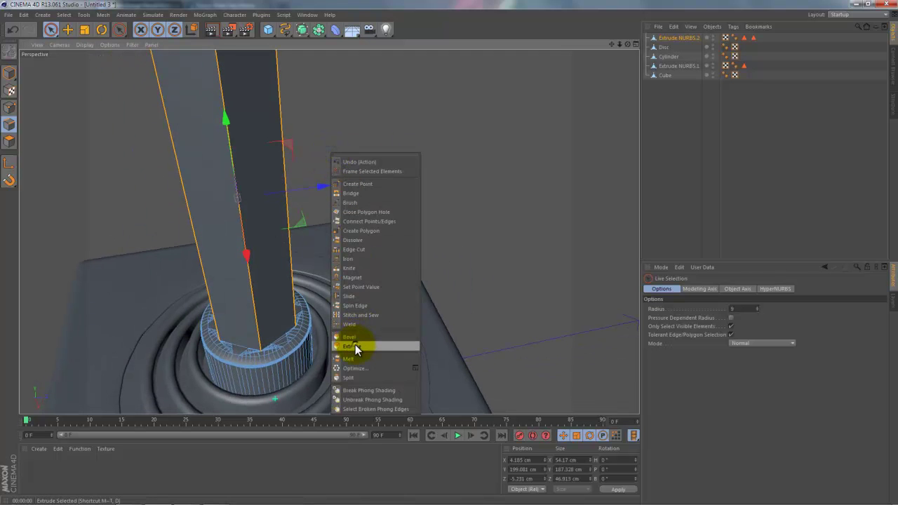
pyautogui.click(355, 337)
pyautogui.moveTo(337, 281)
pyautogui.keyDown('alt'); pyautogui.mouseDown()
pyautogui.moveTo(314, 211)
pyautogui.moveTo(365, 181)
pyautogui.mouseUp(); pyautogui.keyUp('alt')
pyautogui.rightClick(358, 159)
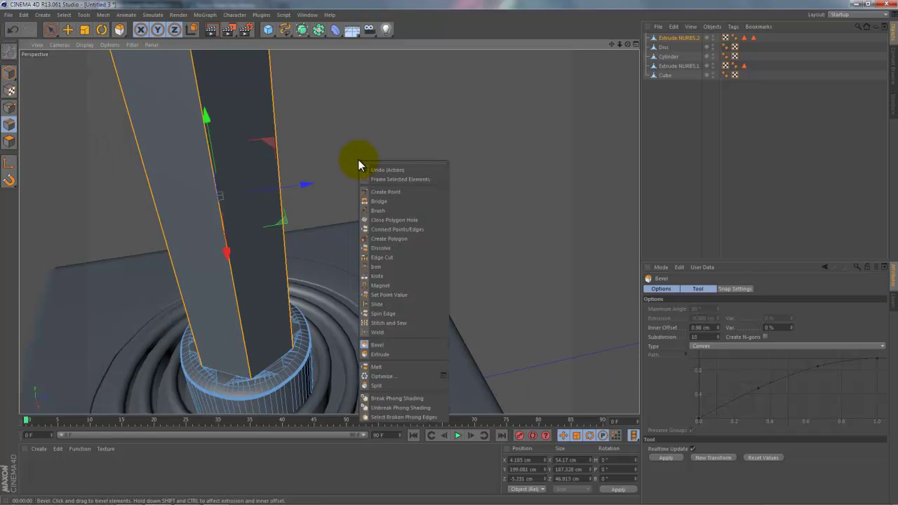
pyautogui.click(717, 335)
pyautogui.moveTo(719, 338); pyautogui.dragTo(718, 338)
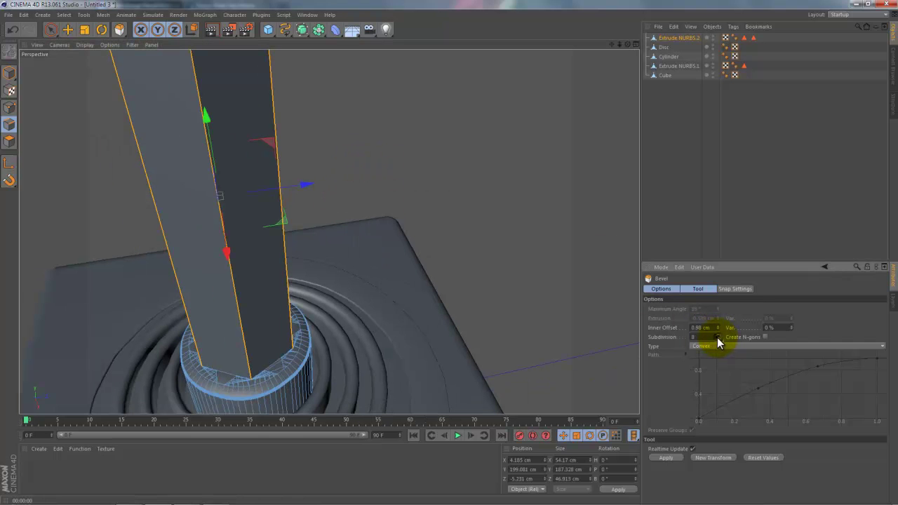
pyautogui.click(717, 340)
pyautogui.keyDown('alt'); pyautogui.moveTo(320, 161); pyautogui.dragTo(445, 260); pyautogui.keyUp('alt')
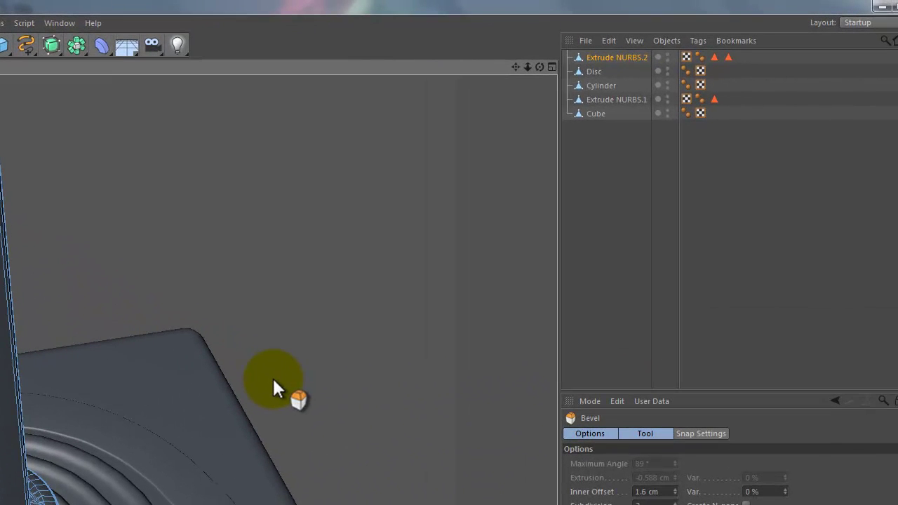
pyautogui.moveTo(274, 381); pyautogui.dragTo(274, 381)
# Deselect the stick edges and render a preview of the whole joystick
pyautogui.moveTo(523, 69)
pyautogui.mouseDown()
pyautogui.moveTo(272, 379)
pyautogui.moveTo(273, 368)
pyautogui.mouseUp()
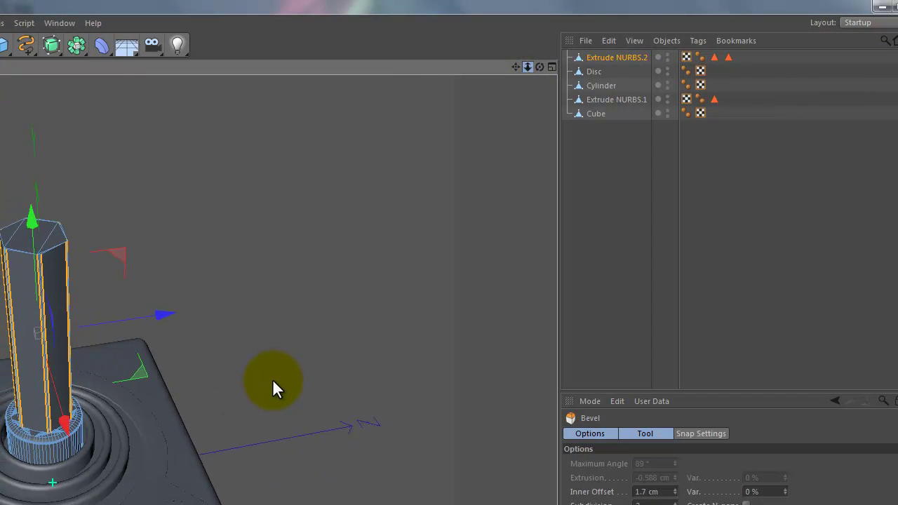
pyautogui.moveTo(540, 66); pyautogui.dragTo(274, 377)
pyautogui.click(417, 172)
pyautogui.hotkey('ctrl', 'r')
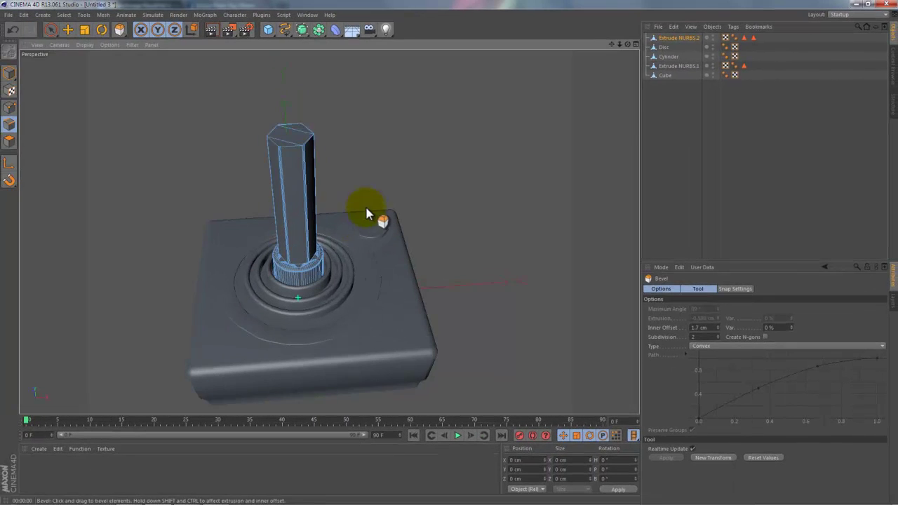
# Select the slanted, top and diagonal edges of the stick and melt them away
pyautogui.click(692, 38)
pyautogui.scroll(3, 379, 111)
pyautogui.scroll(2, 346, 109)
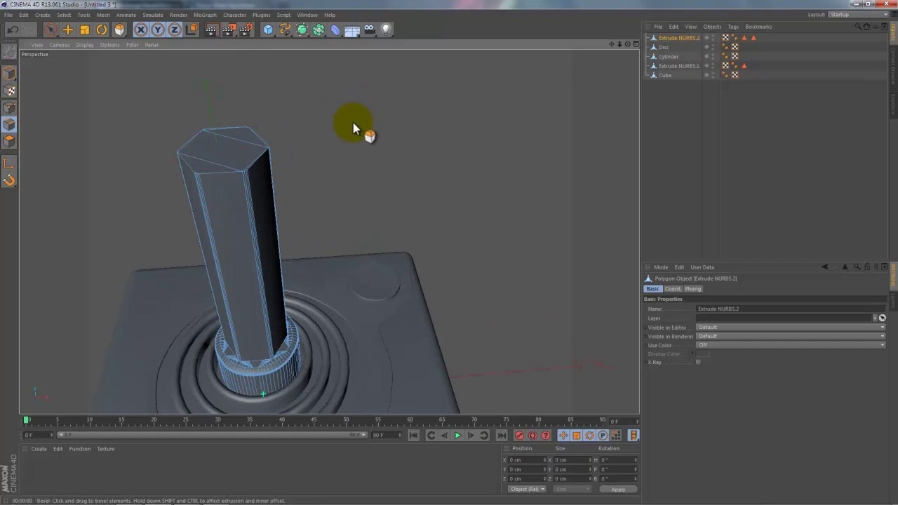
pyautogui.scroll(2, 351, 150)
pyautogui.scroll(2, 120, 250)
pyautogui.scroll(2, 166, 221)
pyautogui.scroll(2, 166, 222)
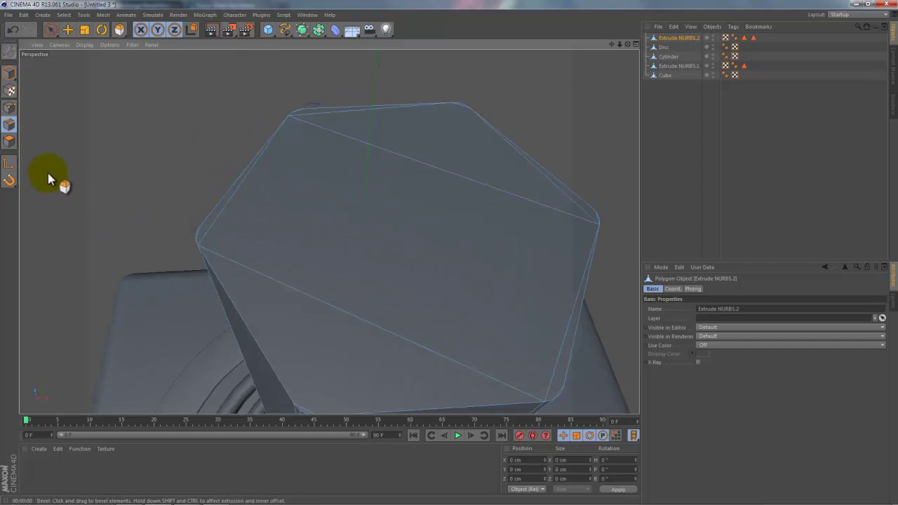
pyautogui.click(50, 29)
pyautogui.scroll(2, 287, 173)
pyautogui.click(218, 218)
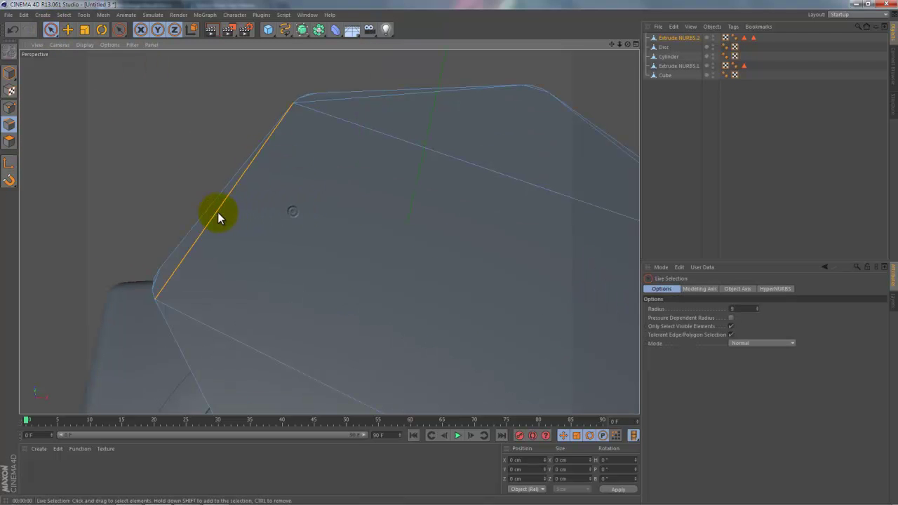
pyautogui.keyDown('shift'); pyautogui.click(337, 117); pyautogui.keyUp('shift')
pyautogui.keyDown('shift'); pyautogui.click(347, 99); pyautogui.keyUp('shift')
pyautogui.rightClick(365, 176)
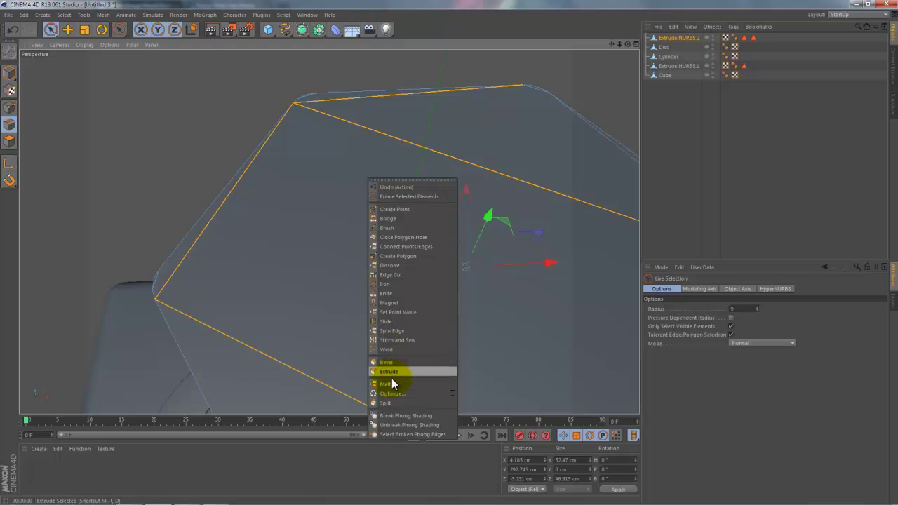
pyautogui.click(348, 342)
# Melt the stray edge at the stick's lower corner
pyautogui.scroll(2, 202, 294)
pyautogui.scroll(3, 234, 265)
pyautogui.scroll(-3, 250, 249)
pyautogui.scroll(3, 208, 251)
pyautogui.scroll(-3, 179, 215)
pyautogui.scroll(3, 153, 184)
pyautogui.scroll(-3, 153, 184)
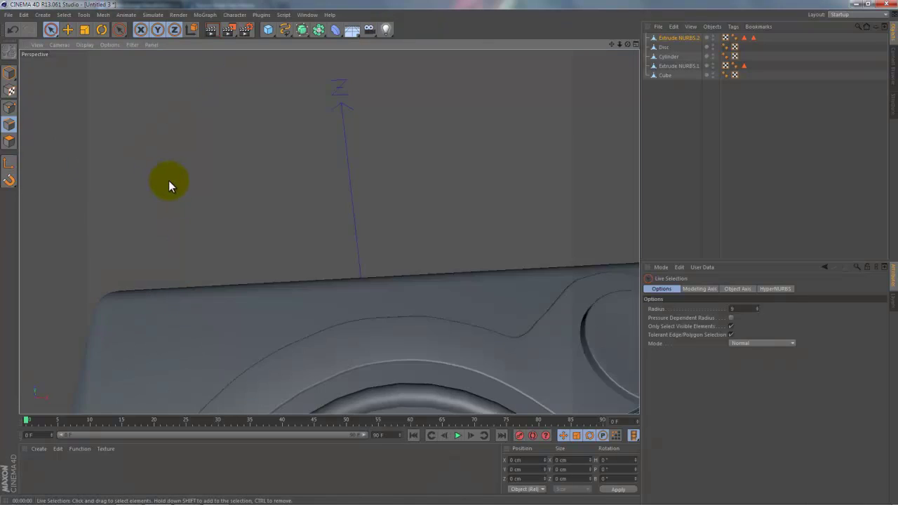
pyautogui.scroll(2, 211, 218)
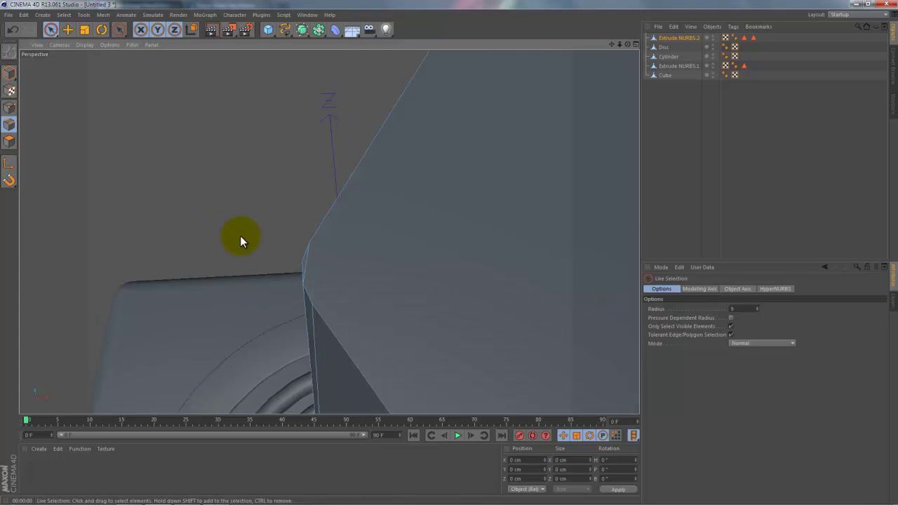
pyautogui.click(311, 260)
pyautogui.rightClick(351, 245)
pyautogui.click(374, 452)
# Melt the remaining slanted edge on the stick
pyautogui.moveTo(533, 157)
pyautogui.keyDown('alt'); pyautogui.mouseDown()
pyautogui.moveTo(550, 116)
pyautogui.moveTo(399, 196)
pyautogui.mouseUp(); pyautogui.keyUp('alt')
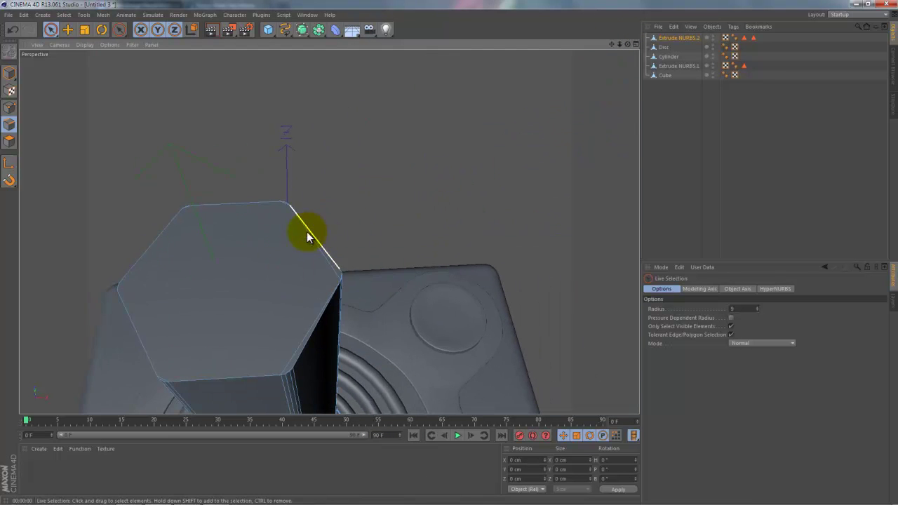
pyautogui.scroll(3, 296, 219)
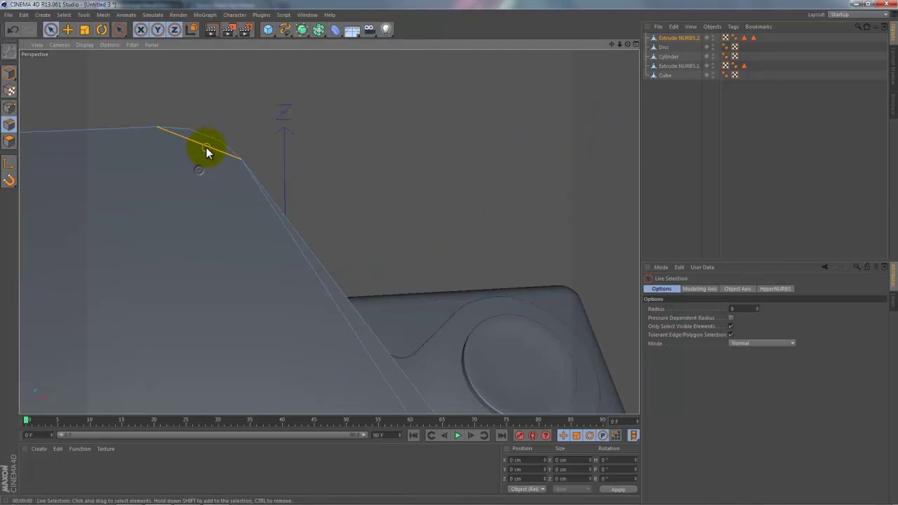
pyautogui.keyDown('shift'); pyautogui.click(313, 280); pyautogui.keyUp('shift')
pyautogui.rightClick(254, 281)
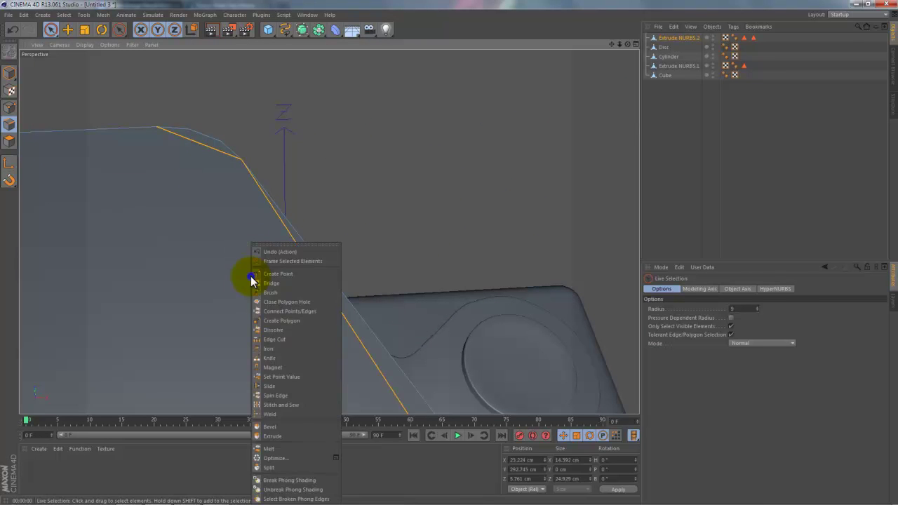
pyautogui.click(279, 447)
pyautogui.scroll(3, 284, 262)
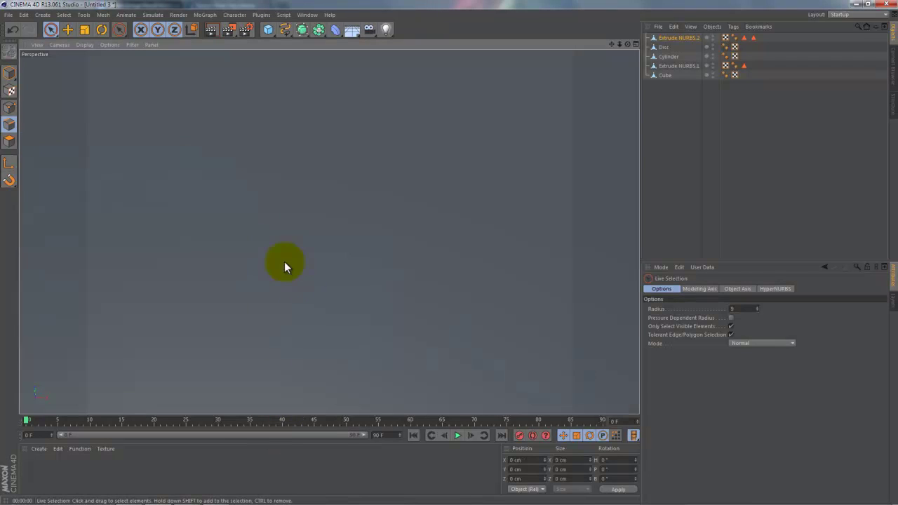
pyautogui.scroll(2, 299, 206)
pyautogui.rightClick(405, 201)
pyautogui.rightClick(391, 179)
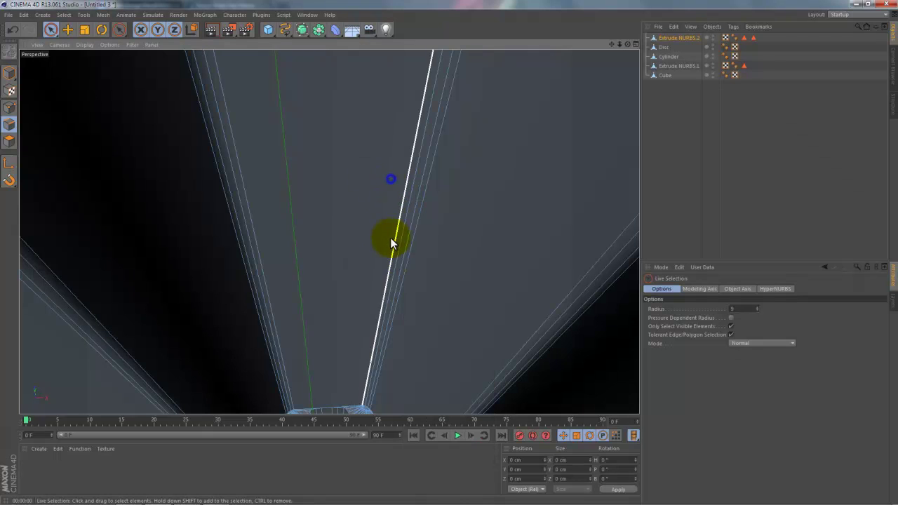
pyautogui.rightClick(527, 192)
pyautogui.press('Escape')
pyautogui.scroll(-3, 500, 198)
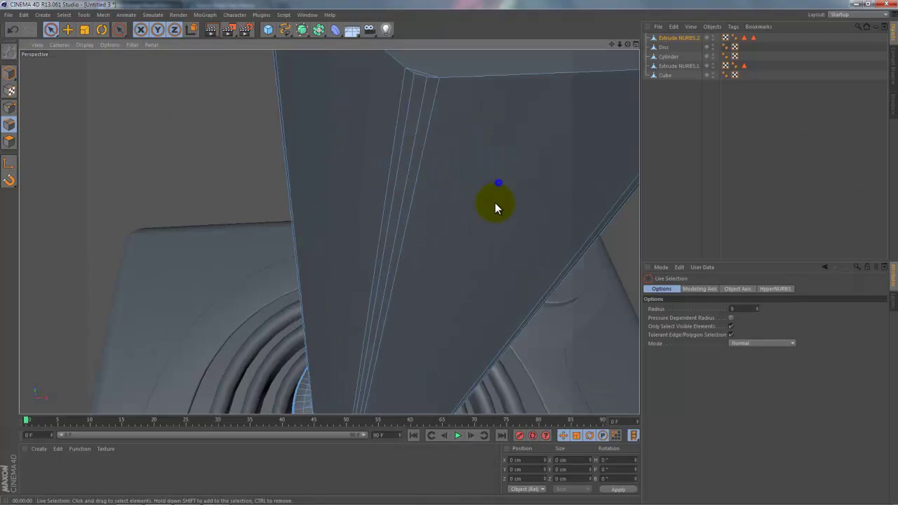
pyautogui.scroll(-2, 494, 203)
# Select the stick's long top edge together with the short edge at its corner
pyautogui.keyDown('alt'); pyautogui.moveTo(613, 44); pyautogui.dragTo(449, 253); pyautogui.keyUp('alt')
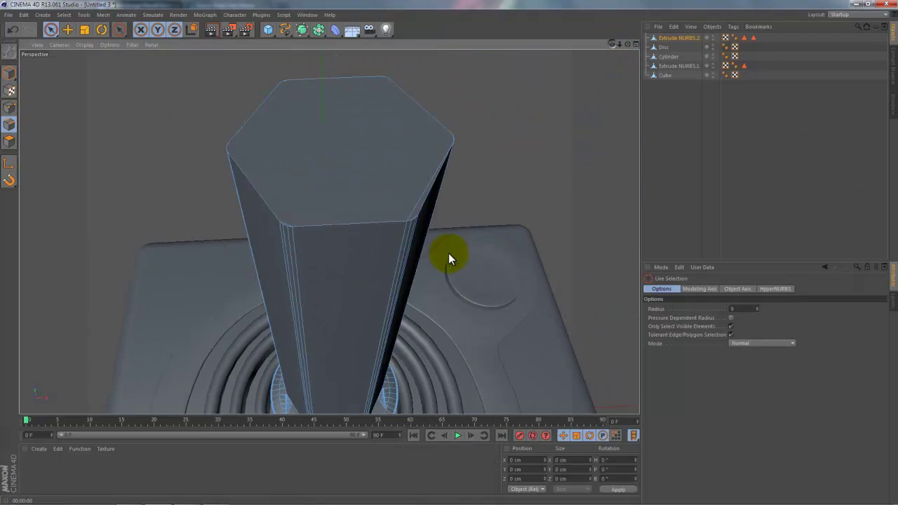
pyautogui.scroll(2, 456, 217)
pyautogui.scroll(2, 453, 183)
pyautogui.scroll(-3, 313, 184)
pyautogui.scroll(3, 329, 189)
pyautogui.scroll(1, 330, 186)
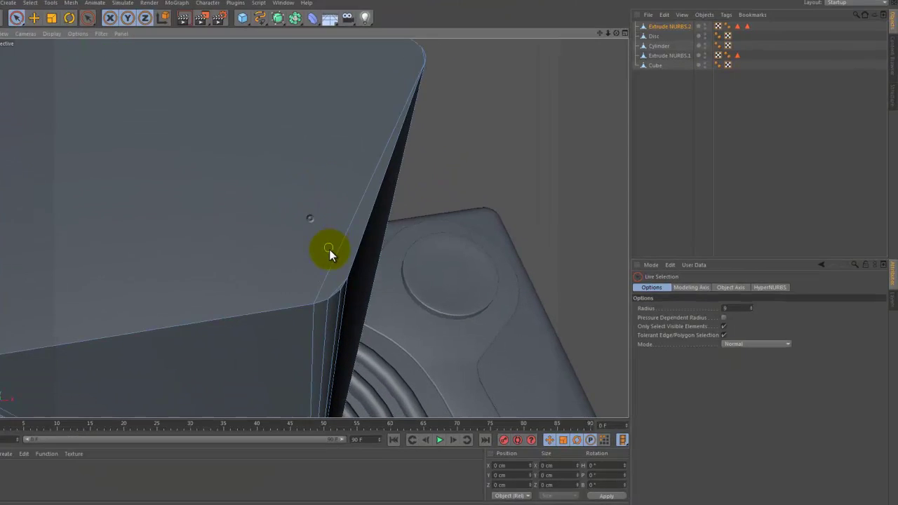
pyautogui.click(359, 283)
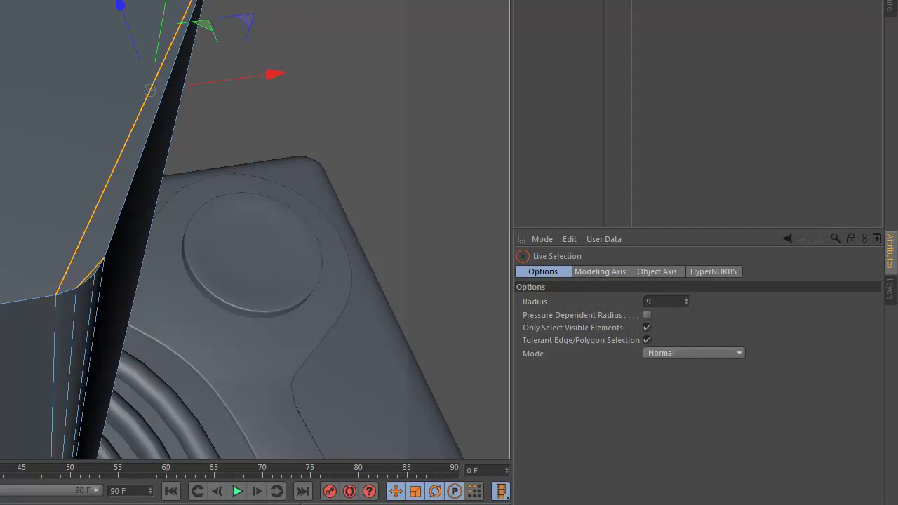
pyautogui.moveTo(150, 89)
pyautogui.keyDown('alt'); pyautogui.mouseDown()
pyautogui.moveTo(225, 217)
pyautogui.moveTo(143, 303)
pyautogui.mouseUp(); pyautogui.keyUp('alt')
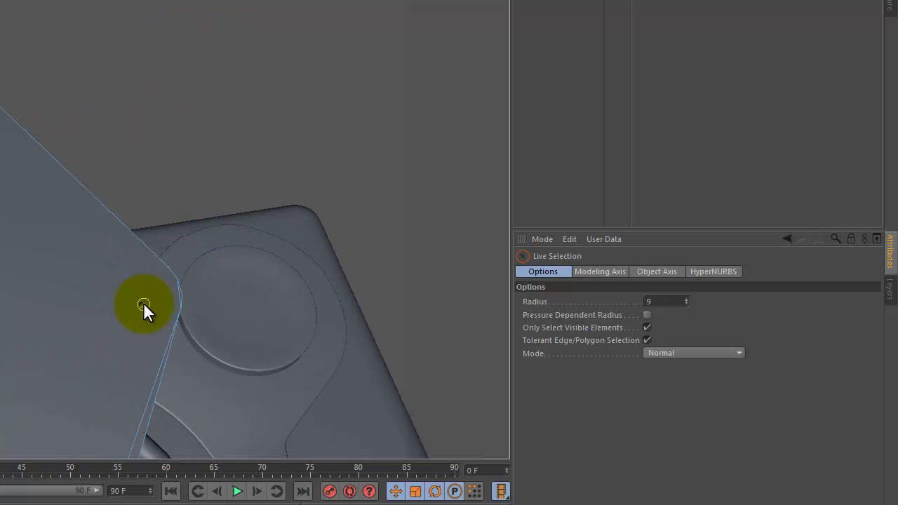
pyautogui.click(169, 298)
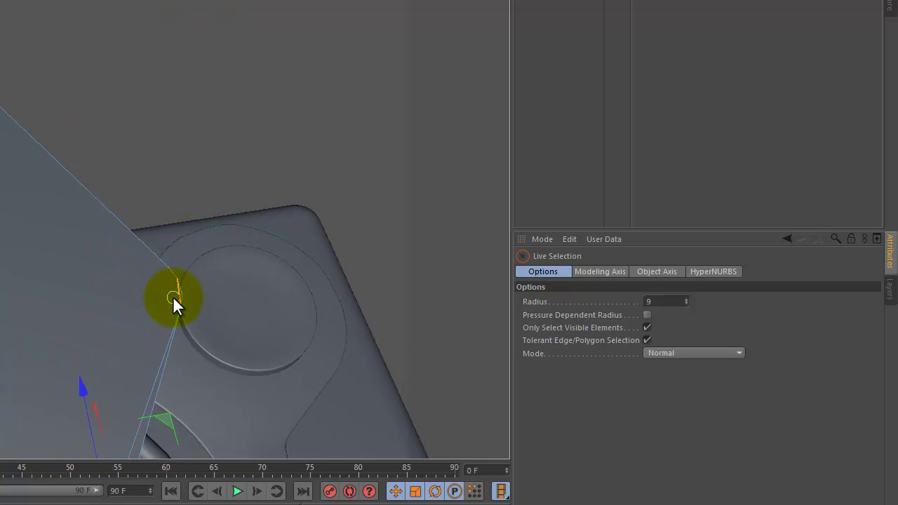
pyautogui.keyDown('shift'); pyautogui.click(149, 373); pyautogui.keyUp('shift')
pyautogui.rightClick(140, 351)
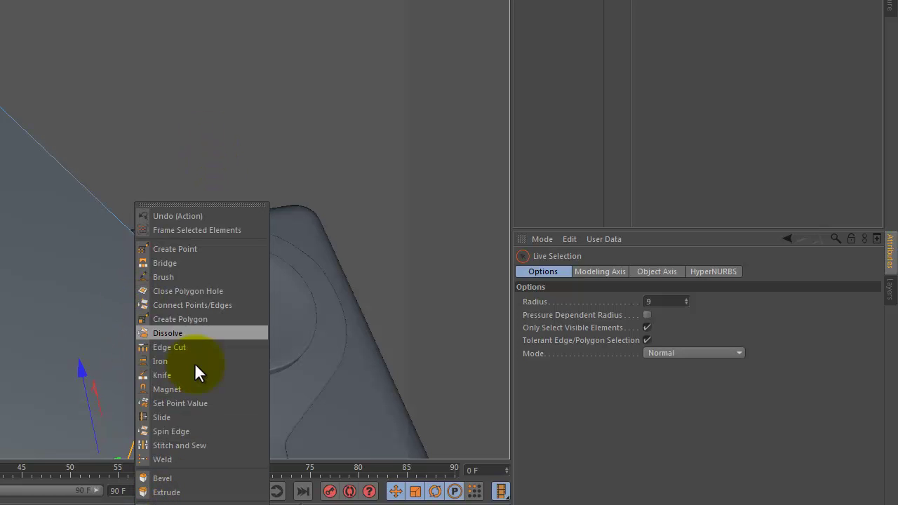
pyautogui.click(140, 493)
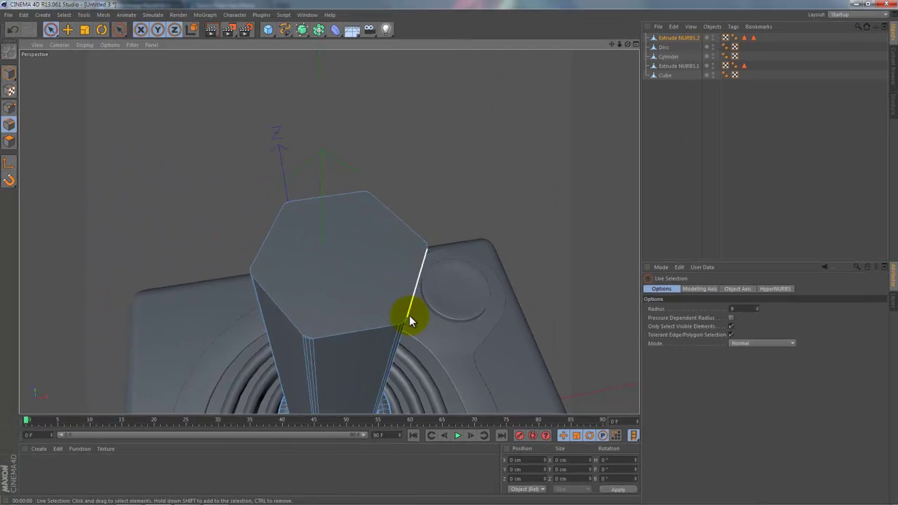
# Remove the extra edge at the stick's top corner
pyautogui.scroll(2, 409, 315)
pyautogui.scroll(5, 383, 354)
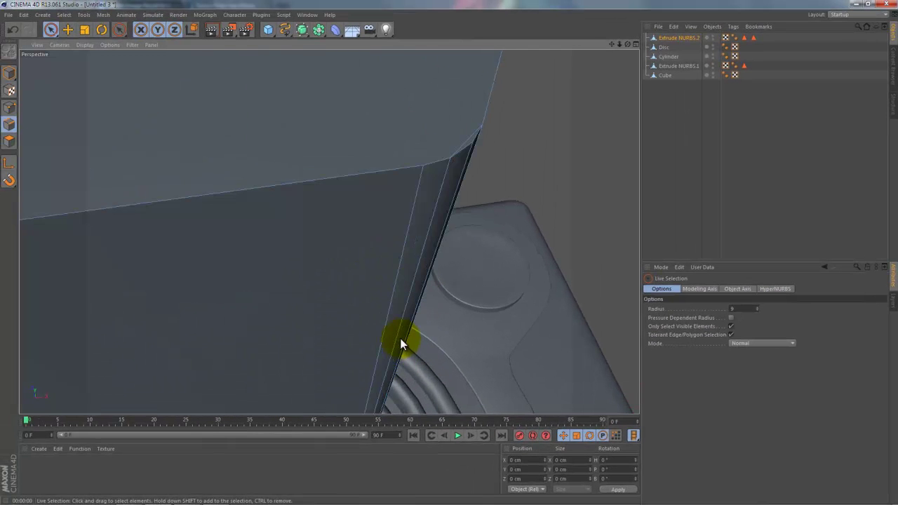
pyautogui.click(387, 132)
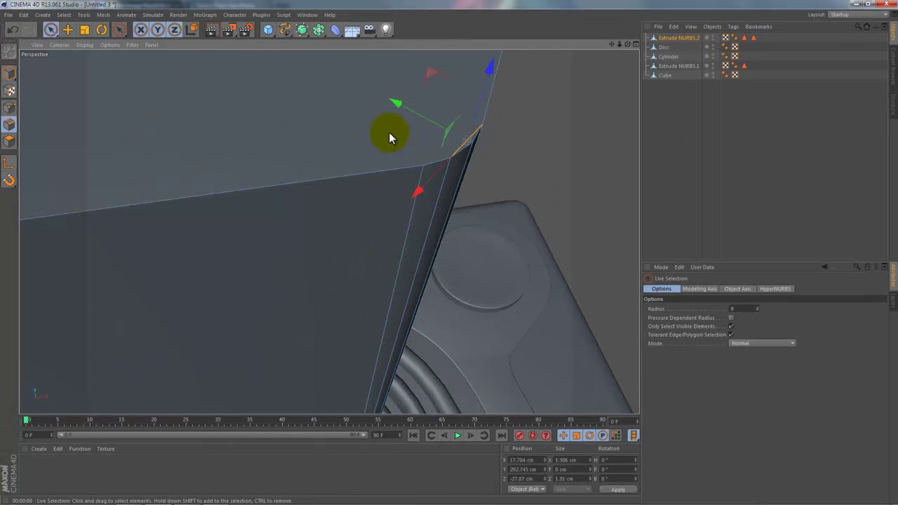
pyautogui.keyDown('alt'); pyautogui.moveTo(387, 132); pyautogui.dragTo(391, 153); pyautogui.keyUp('alt')
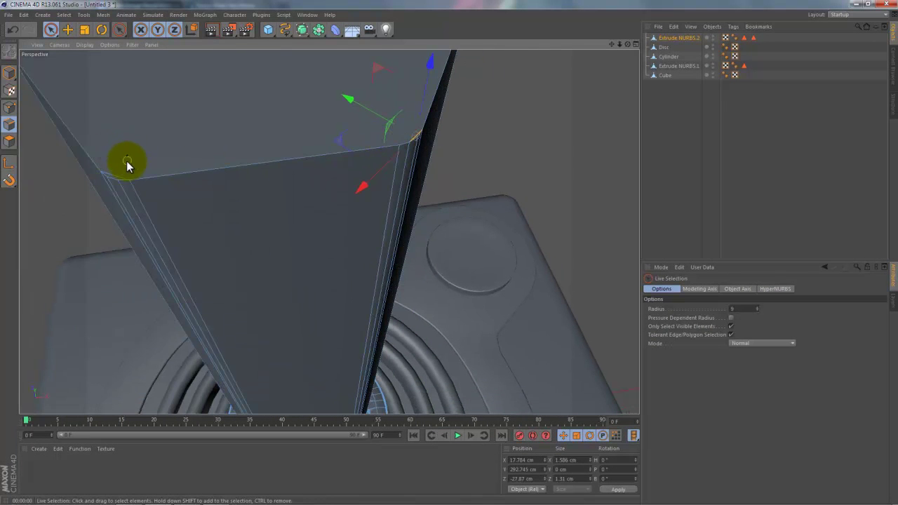
pyautogui.click(121, 173)
pyautogui.rightClick(228, 134)
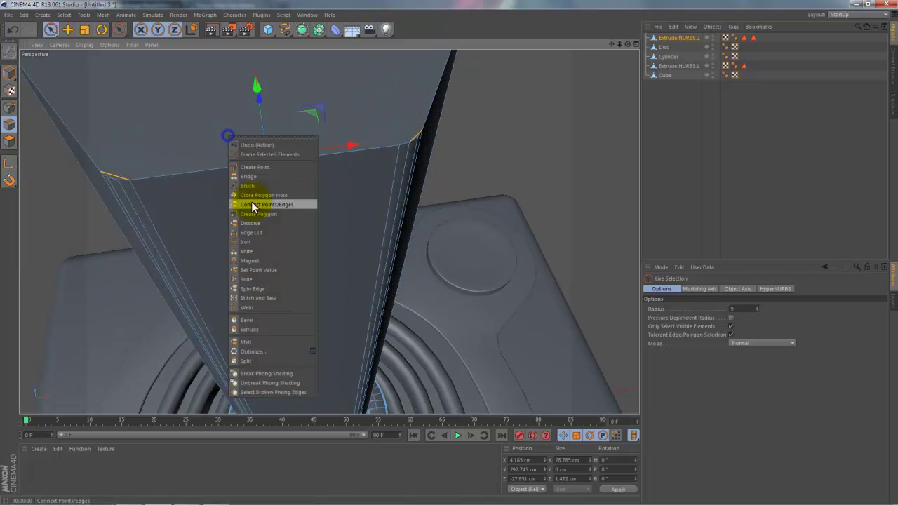
pyautogui.click(251, 320)
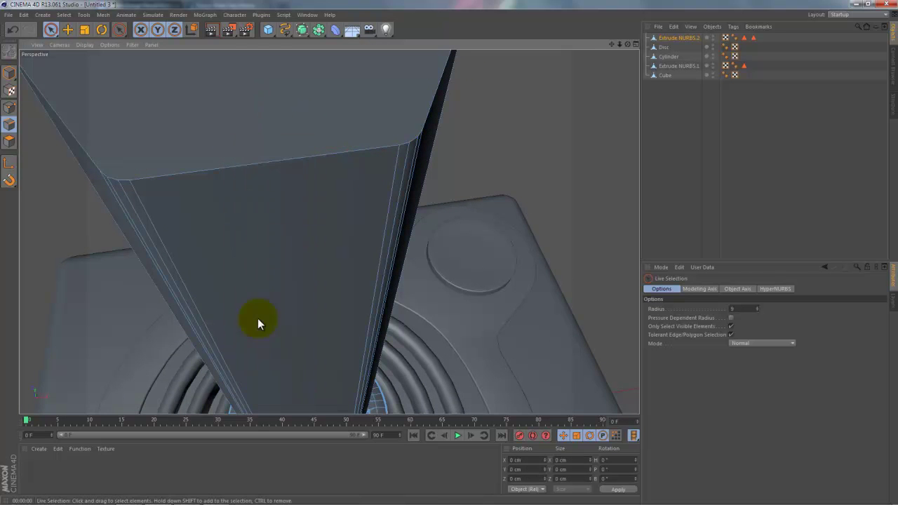
# Select the stick's hexagonal top face in Polygon mode
pyautogui.keyDown('alt'); pyautogui.moveTo(258, 318); pyautogui.dragTo(452, 139); pyautogui.keyUp('alt')
pyautogui.scroll(-3, 452, 139)
pyautogui.keyDown('alt'); pyautogui.moveTo(624, 46); pyautogui.dragTo(449, 253); pyautogui.keyUp('alt')
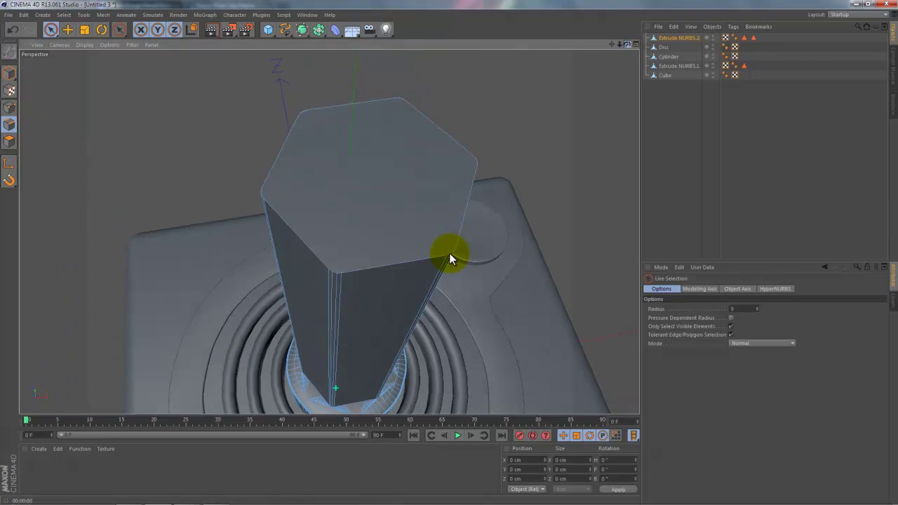
pyautogui.click(9, 141)
pyautogui.click(355, 160)
# Apply Extrude Inner to the hexagonal top face, settling on an inset of about 2.44 cm
pyautogui.rightClick(516, 154)
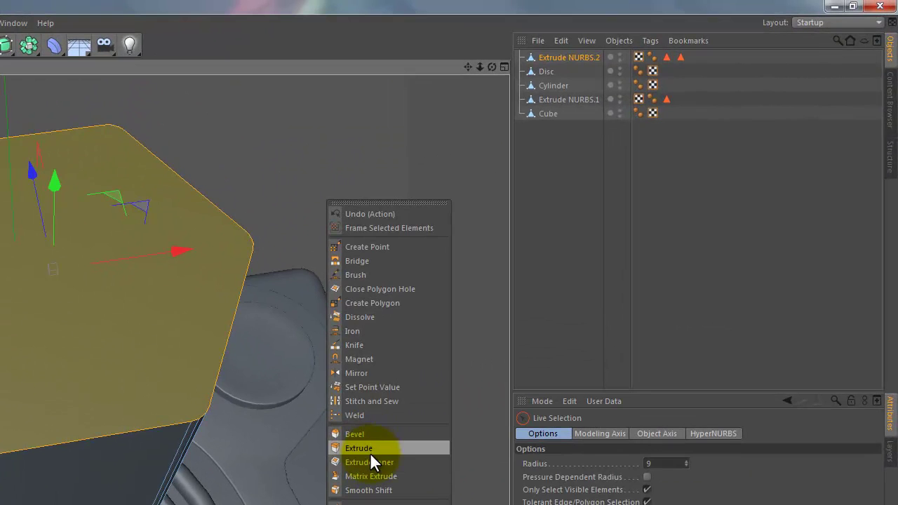
pyautogui.click(379, 450)
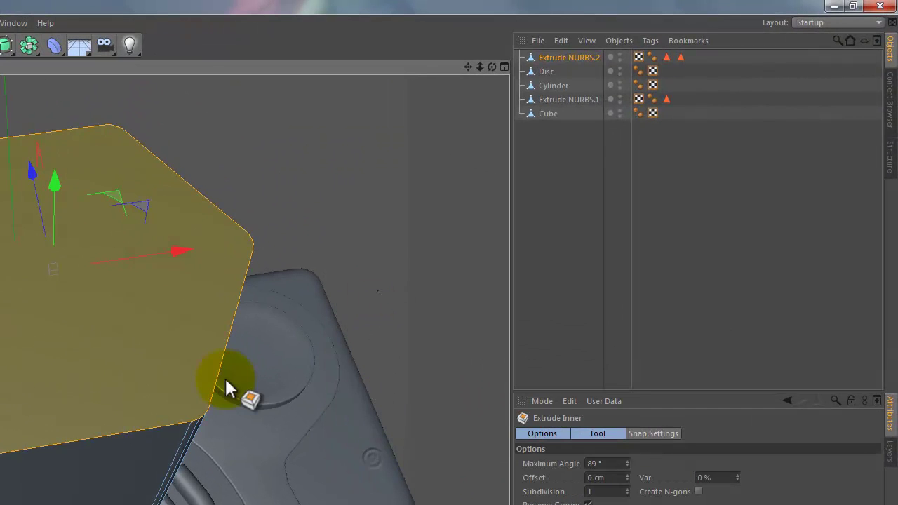
pyautogui.moveTo(220, 383); pyautogui.dragTo(226, 381)
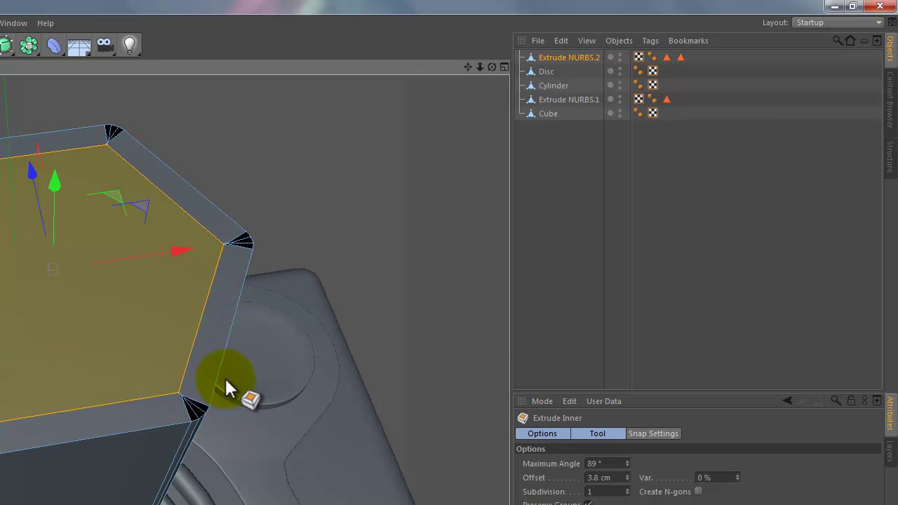
pyautogui.moveTo(398, 184); pyautogui.dragTo(223, 377)
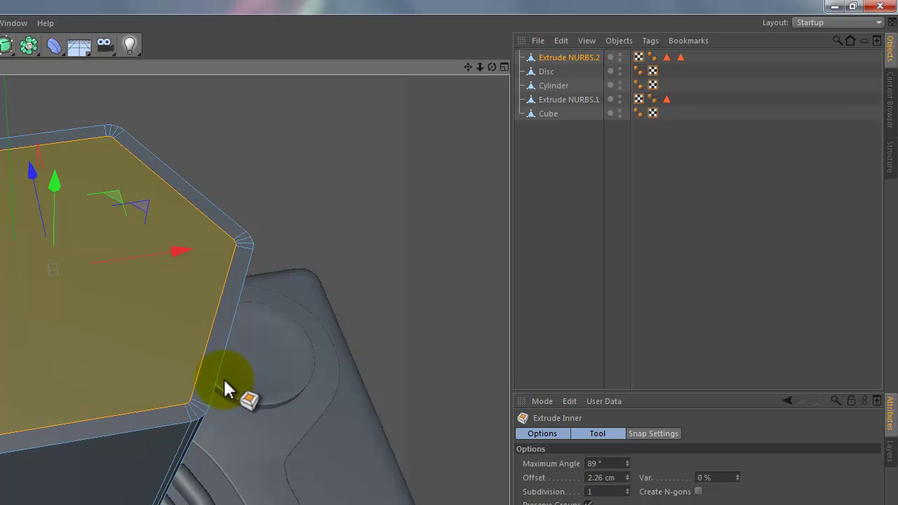
pyautogui.moveTo(372, 222)
pyautogui.keyDown('alt'); pyautogui.mouseDown()
pyautogui.moveTo(338, 232)
pyautogui.moveTo(347, 172)
pyautogui.moveTo(314, 275)
pyautogui.moveTo(349, 250)
pyautogui.mouseUp(); pyautogui.keyUp('alt')
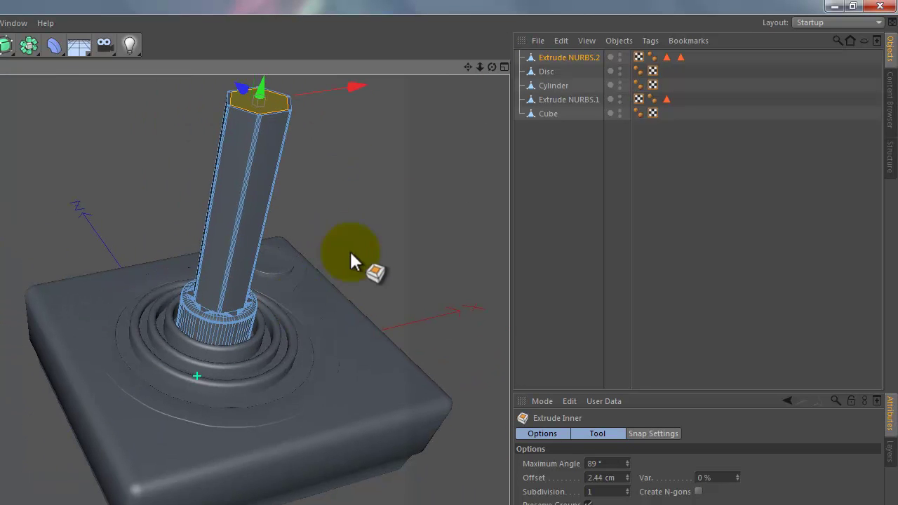
pyautogui.moveTo(463, 71); pyautogui.dragTo(218, 385)
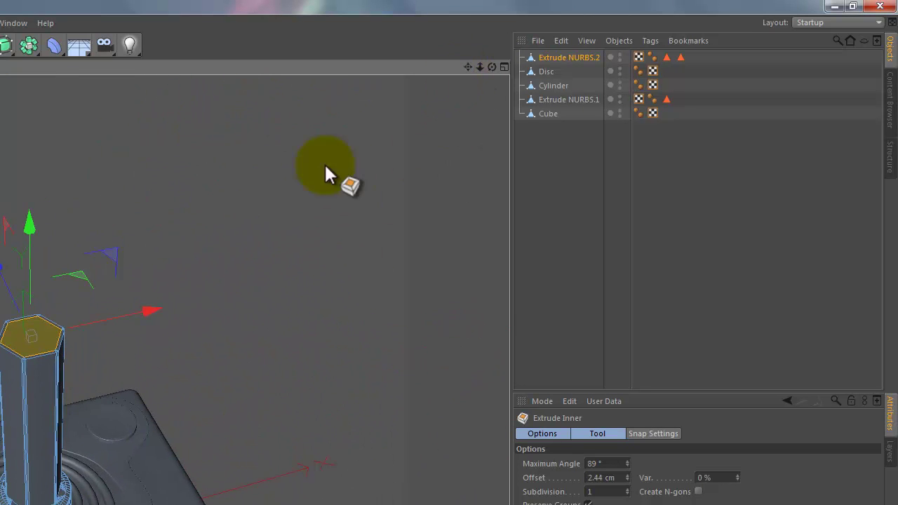
pyautogui.moveTo(119, 499)
pyautogui.mouseDown()
pyautogui.moveTo(140, 411)
pyautogui.moveTo(80, 361)
pyautogui.mouseUp()
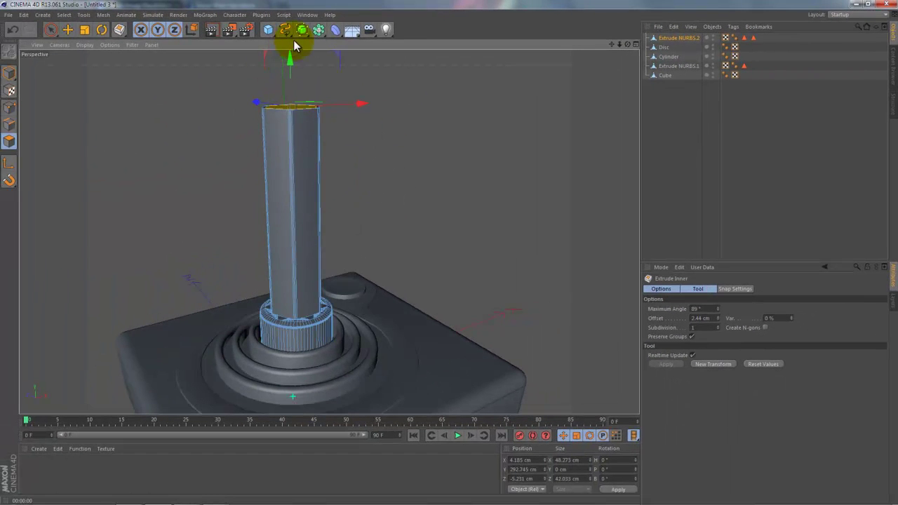
pyautogui.scroll(3, 318, 59)
pyautogui.moveTo(271, 60); pyautogui.dragTo(274, 63)
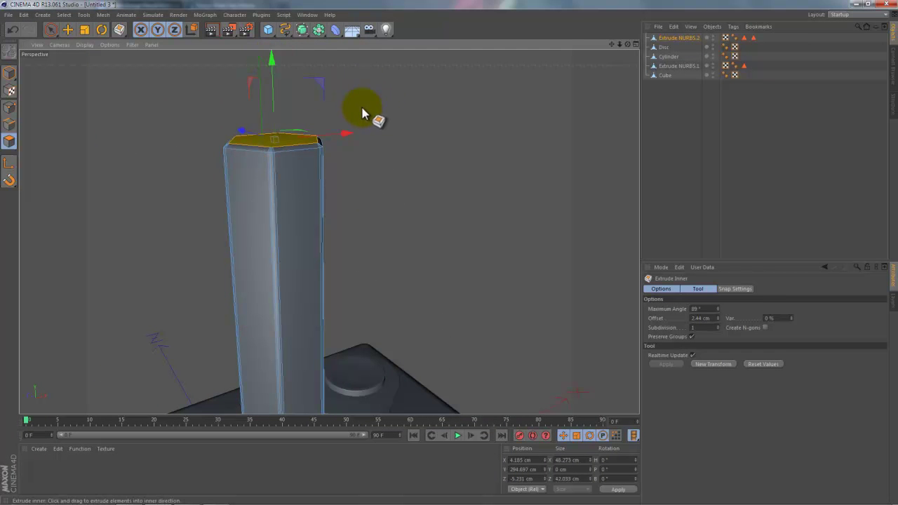
pyautogui.moveTo(628, 45)
pyautogui.mouseDown()
pyautogui.moveTo(450, 257)
pyautogui.moveTo(437, 197)
pyautogui.mouseUp()
# Select the edge loop around the hexagonal top of the stick using Loop Selection
pyautogui.click(374, 222)
pyautogui.moveTo(375, 223)
pyautogui.keyDown('alt'); pyautogui.mouseDown()
pyautogui.moveTo(332, 213)
pyautogui.moveTo(309, 231)
pyautogui.mouseUp(); pyautogui.keyUp('alt')
pyautogui.click(9, 124)
pyautogui.click(33, 9)
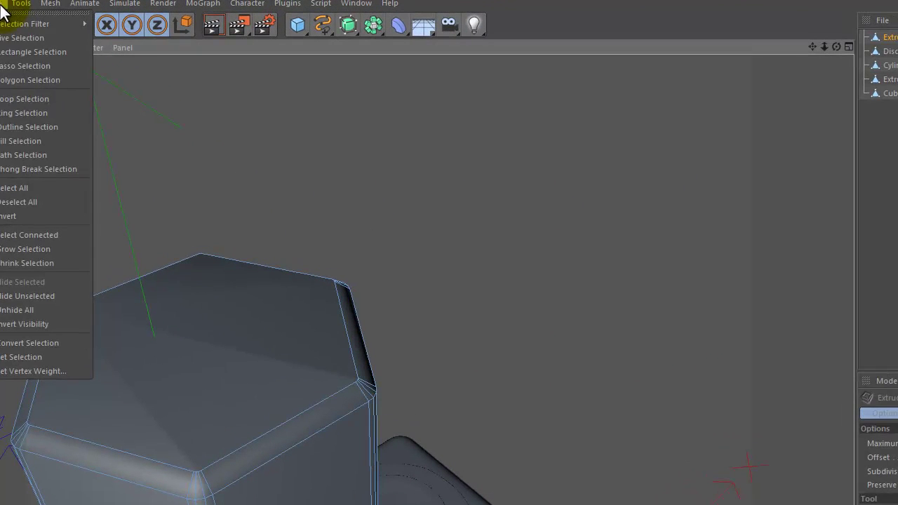
pyautogui.click(31, 77)
pyautogui.click(349, 356)
# Bevel the selected top edge loop with extra subdivisions
pyautogui.moveTo(813, 46); pyautogui.dragTo(570, 356)
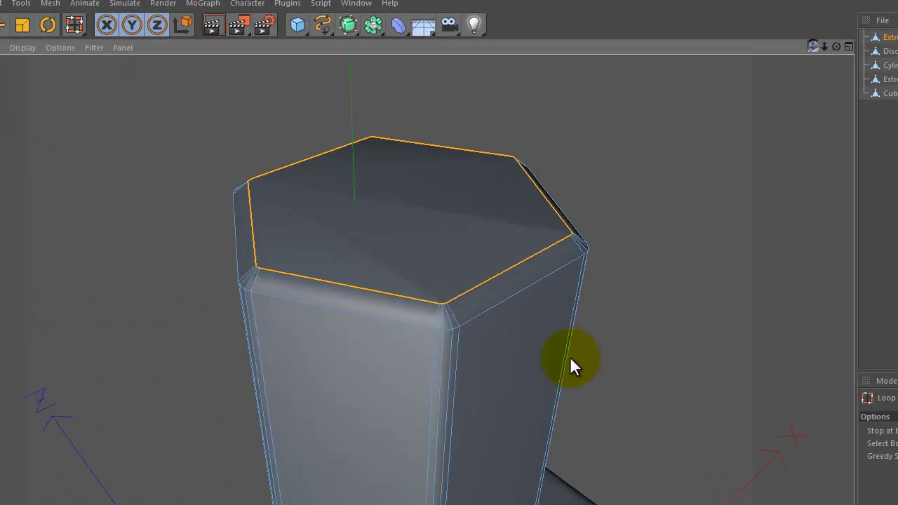
pyautogui.rightClick(741, 207)
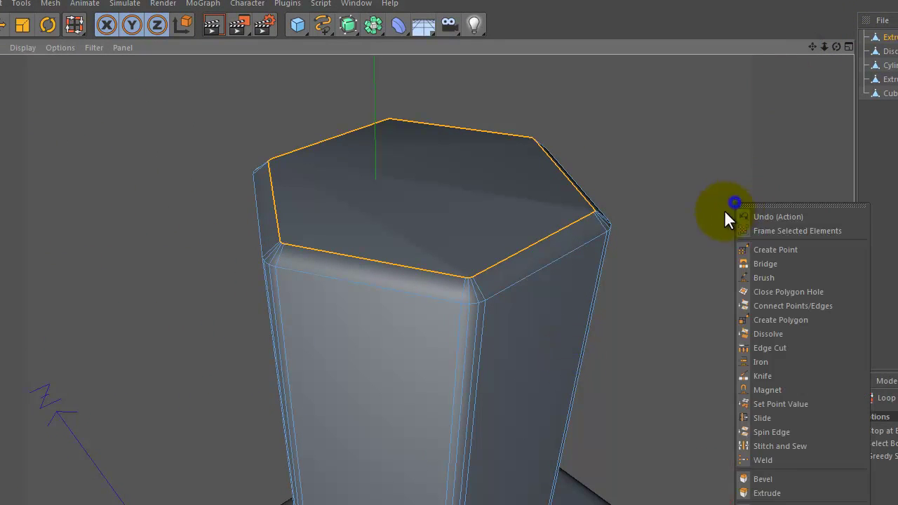
pyautogui.click(769, 480)
pyautogui.moveTo(569, 356); pyautogui.dragTo(569, 356)
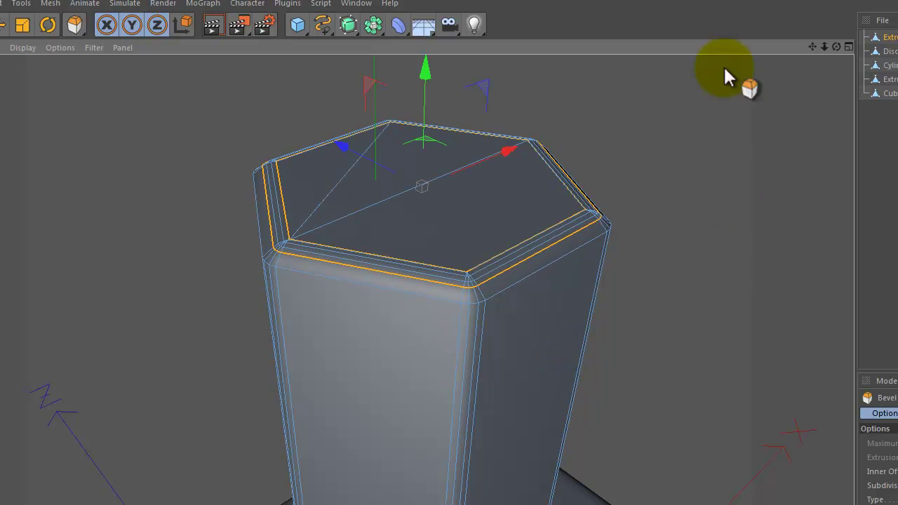
# Zoom out to the whole joystick and render a quick preview of it
pyautogui.moveTo(824, 44); pyautogui.dragTo(704, 140)
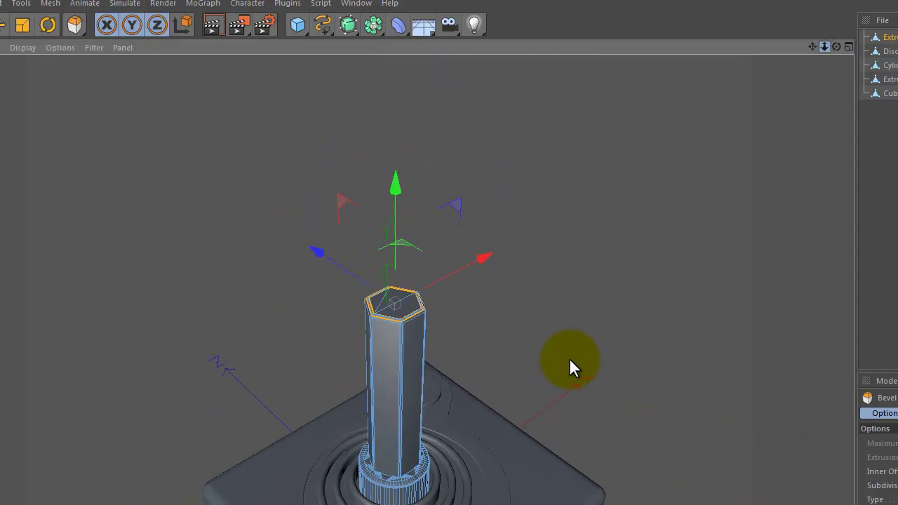
pyautogui.keyDown('alt'); pyautogui.moveTo(590, 422); pyautogui.dragTo(501, 299); pyautogui.keyUp('alt')
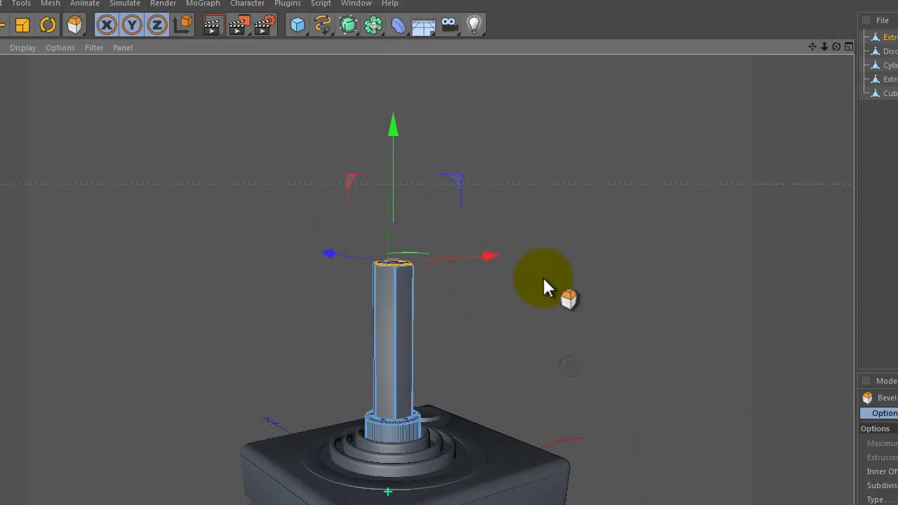
pyautogui.moveTo(822, 50); pyautogui.dragTo(572, 365)
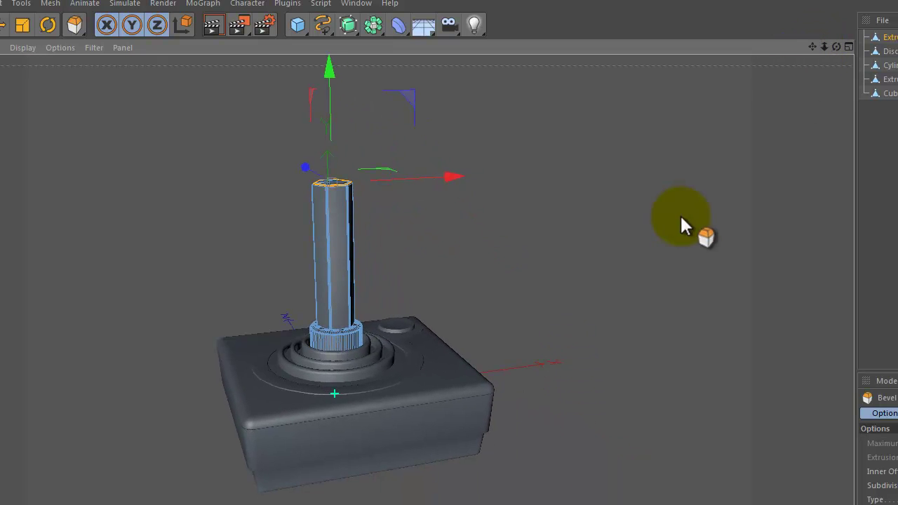
pyautogui.click(207, 29)
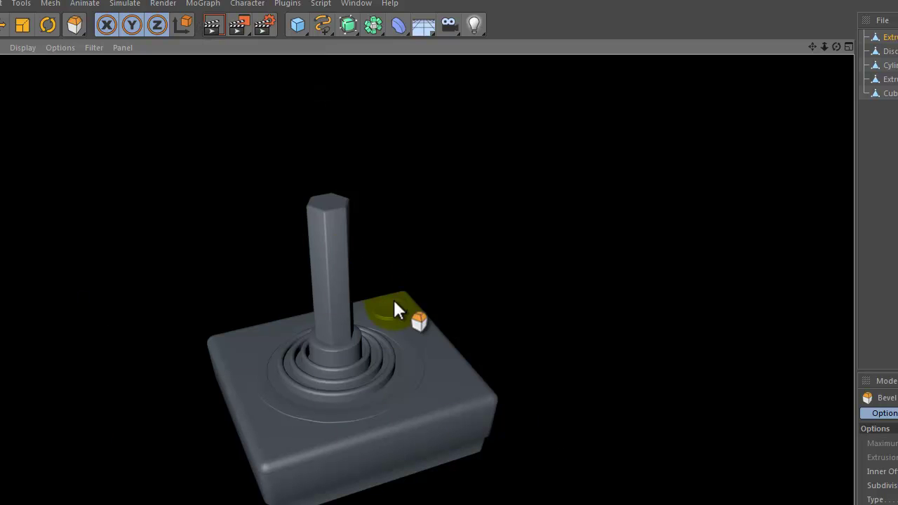
pyautogui.click(423, 402)
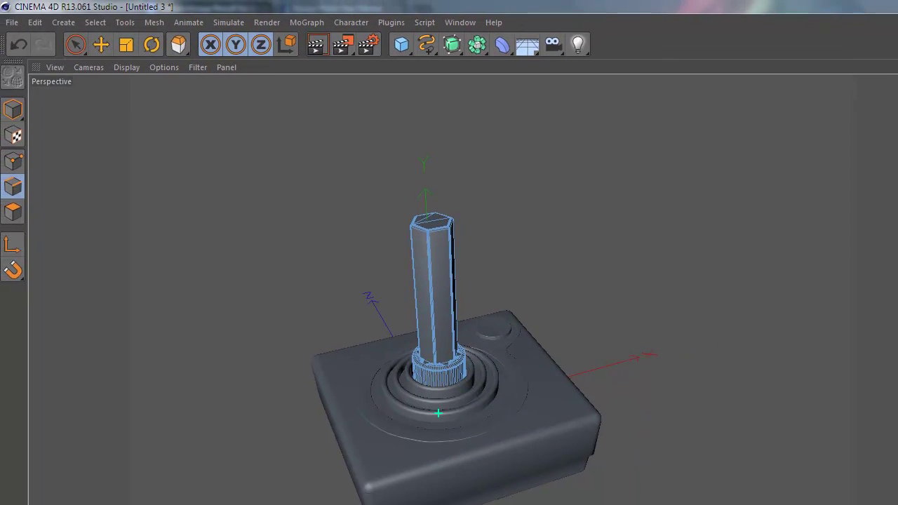
# Set the Mat material's colour to near-black RGB 23/23/23
pyautogui.doubleClick(277, 494)
pyautogui.click(372, 180)
pyautogui.moveTo(372, 181)
pyautogui.mouseDown()
pyautogui.moveTo(329, 172)
pyautogui.moveTo(298, 191)
pyautogui.mouseUp()
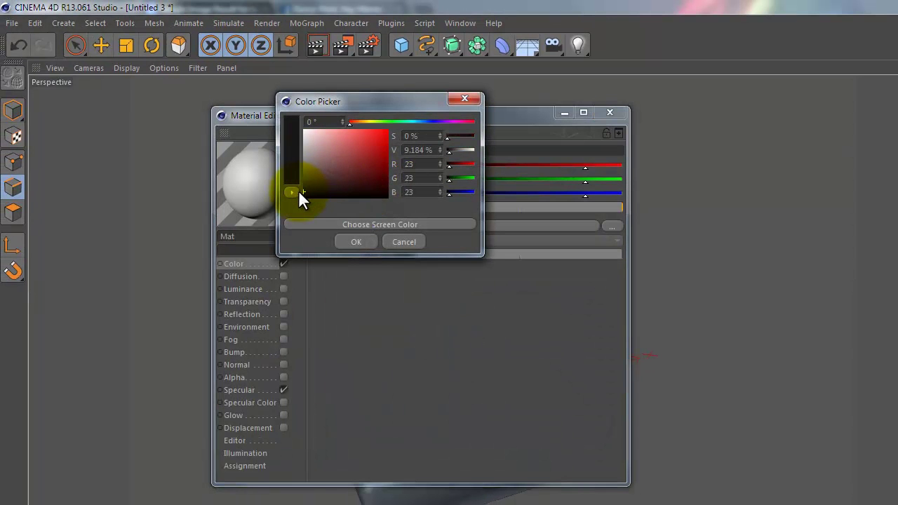
pyautogui.click(355, 242)
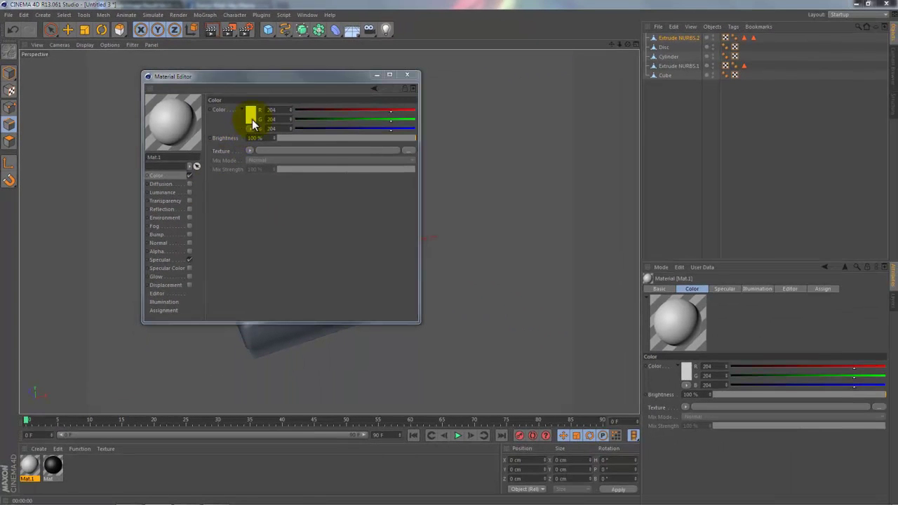
# Set Mat.1's colour to pure red (255, 0, 0)
pyautogui.click(252, 120)
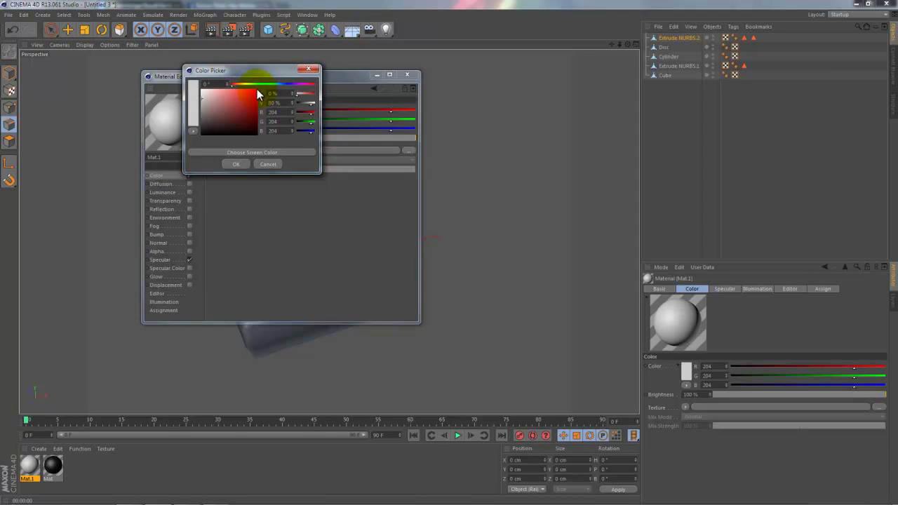
pyautogui.click(257, 90)
pyautogui.click(236, 163)
pyautogui.click(407, 74)
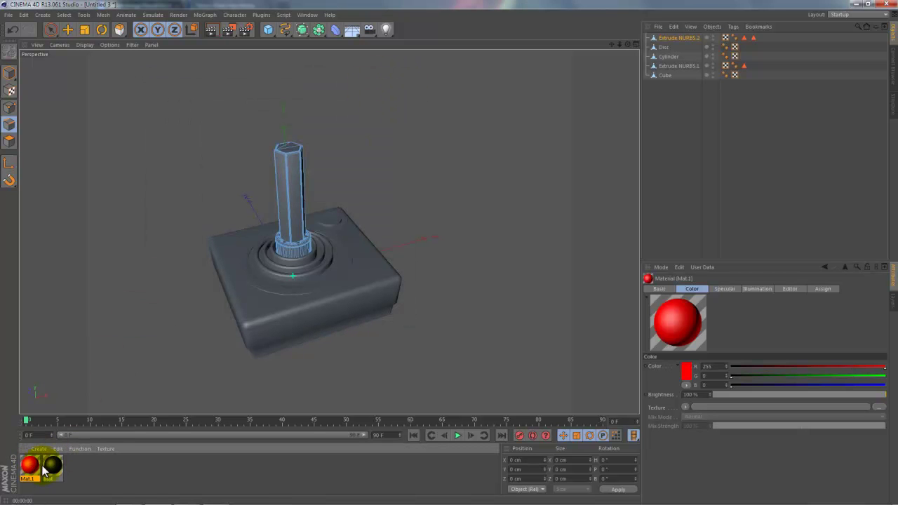
# Apply black Mat to the Cube, Disc and Extrude NURBS.1, and red Mat.1 to the Cylinder button
pyautogui.moveTo(55, 469)
pyautogui.mouseDown()
pyautogui.moveTo(670, 86)
pyautogui.moveTo(667, 76)
pyautogui.mouseUp()
pyautogui.moveTo(53, 469)
pyautogui.mouseDown()
pyautogui.moveTo(670, 70)
pyautogui.moveTo(669, 49)
pyautogui.mouseUp()
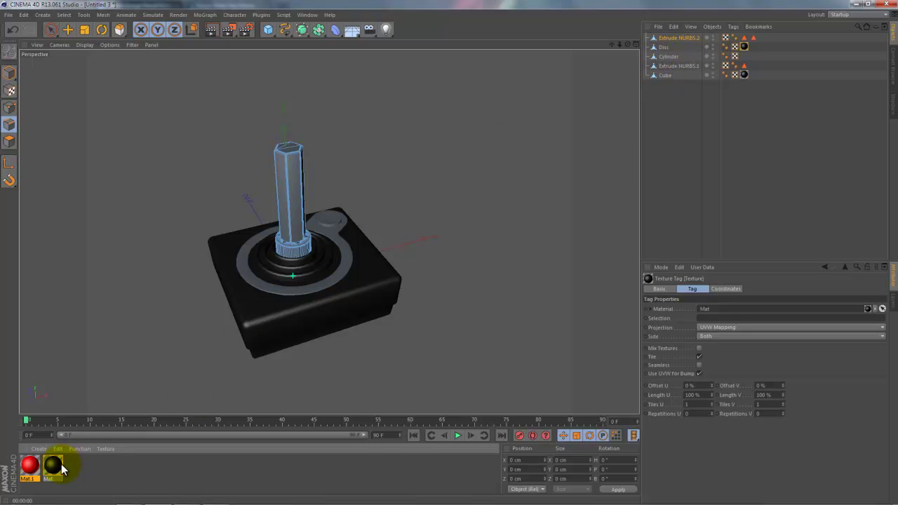
pyautogui.moveTo(59, 469); pyautogui.dragTo(674, 54)
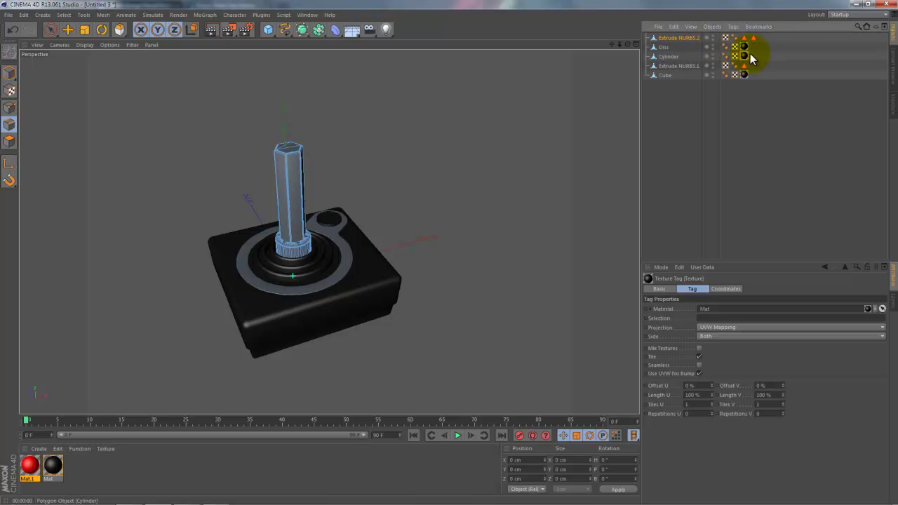
pyautogui.moveTo(753, 68); pyautogui.dragTo(751, 66)
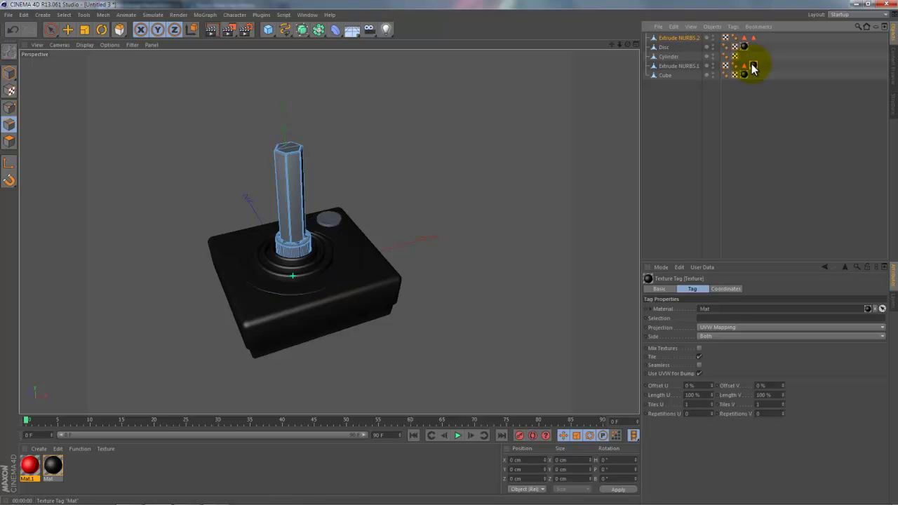
pyautogui.moveTo(29, 466)
pyautogui.mouseDown()
pyautogui.moveTo(163, 370)
pyautogui.moveTo(672, 59)
pyautogui.moveTo(664, 60)
pyautogui.mouseUp()
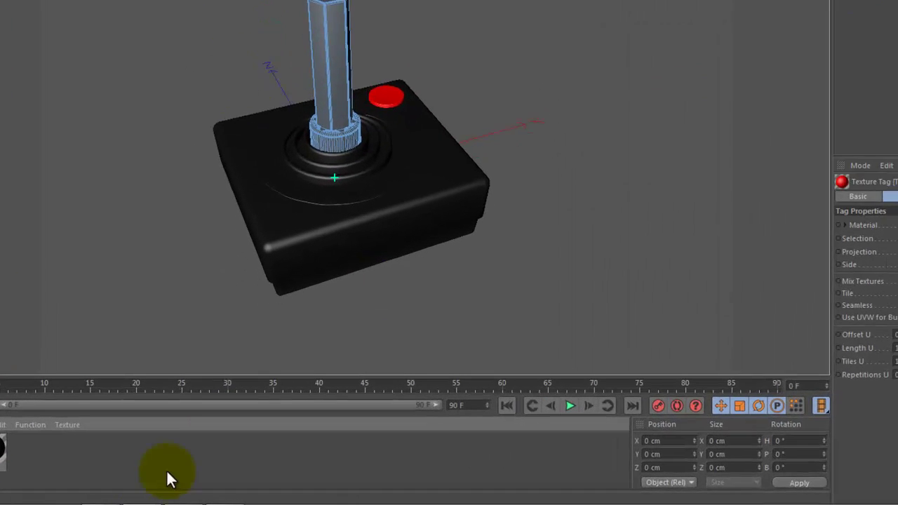
# Create new material Mat.2, check each object's material, and move one onto Extrude NURBS.2
pyautogui.doubleClick(94, 473)
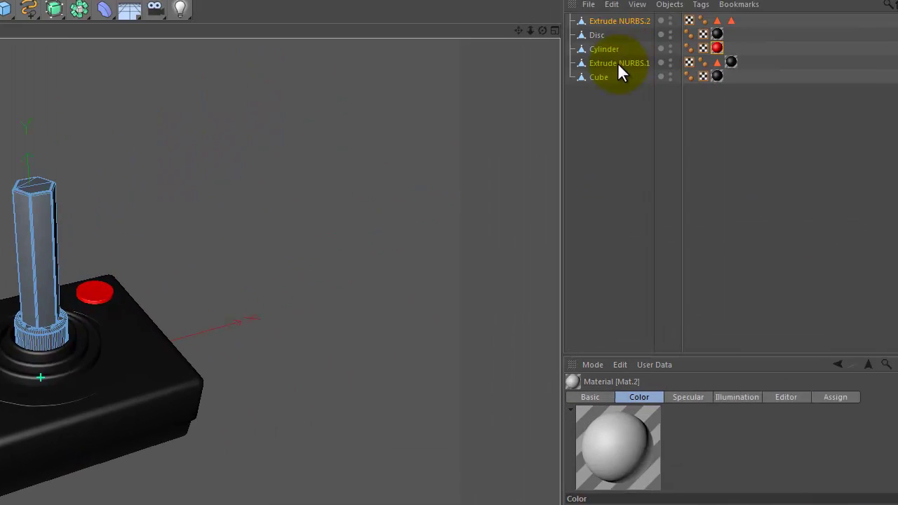
pyautogui.click(567, 99)
pyautogui.click(564, 84)
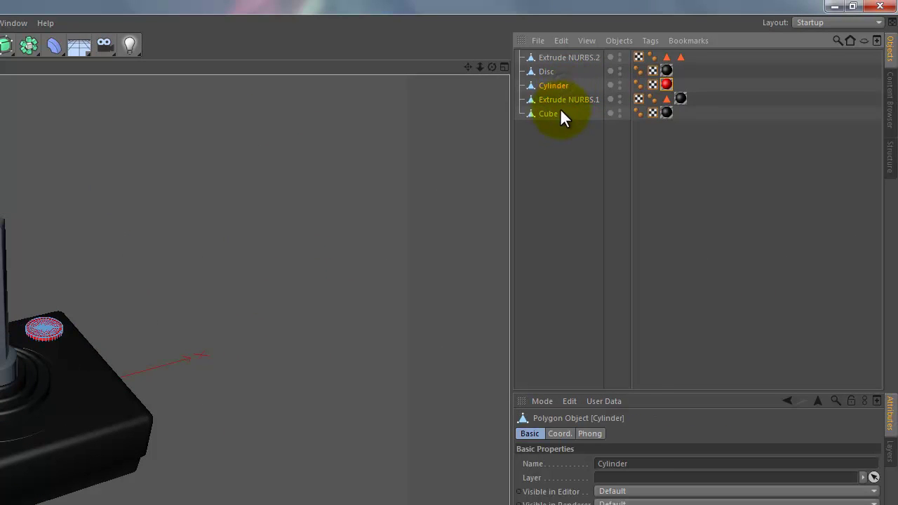
pyautogui.click(546, 71)
pyautogui.click(548, 113)
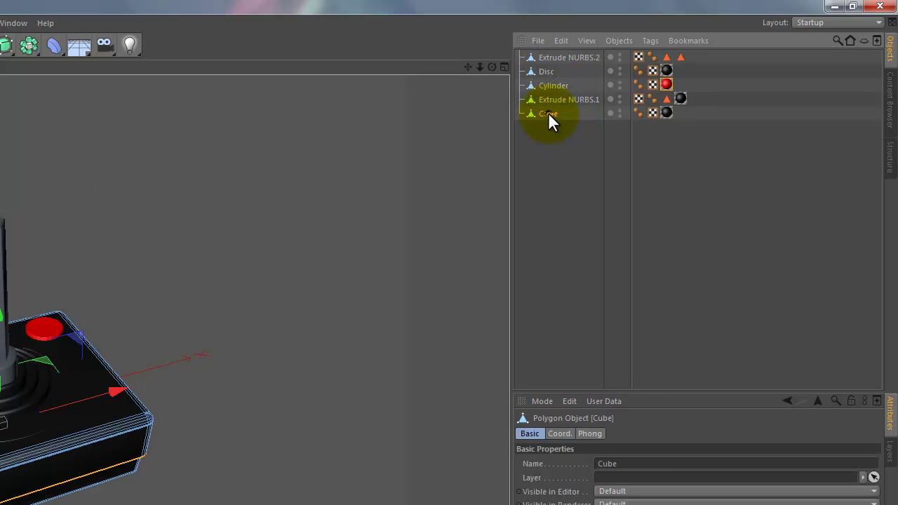
pyautogui.click(544, 71)
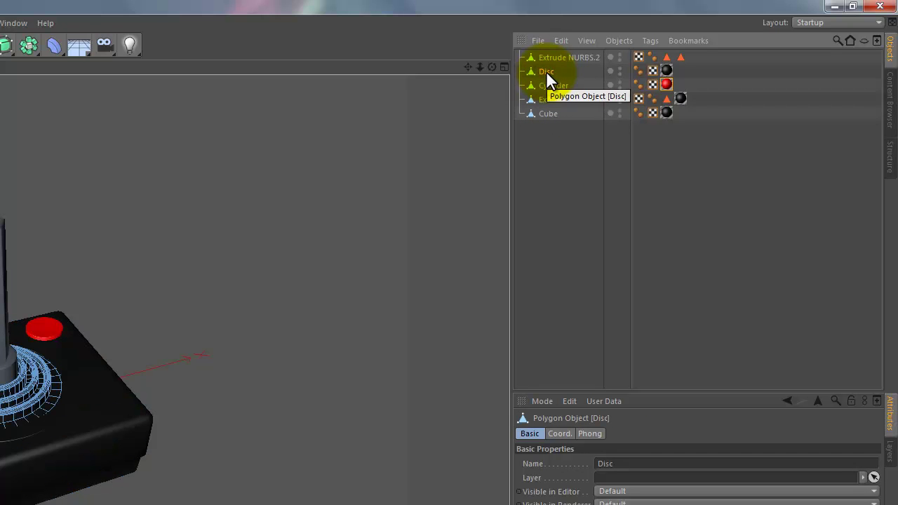
pyautogui.click(549, 56)
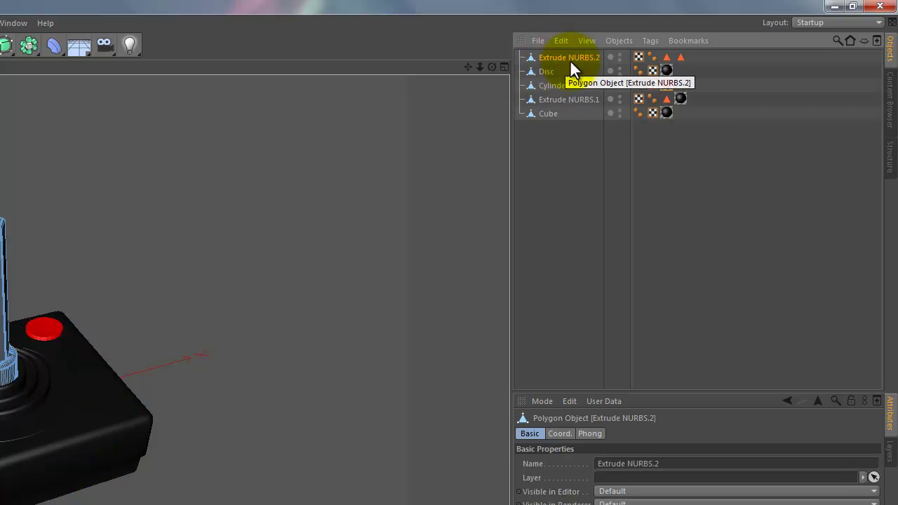
pyautogui.moveTo(681, 99); pyautogui.dragTo(691, 58)
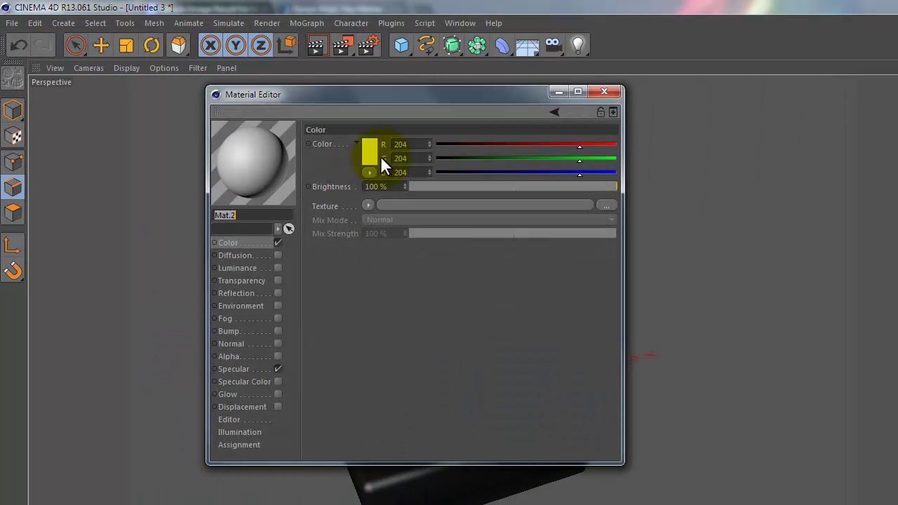
# Set Mat.2's colour to dark grey (31, 31, 31)
pyautogui.click(376, 154)
pyautogui.moveTo(330, 146); pyautogui.dragTo(290, 169)
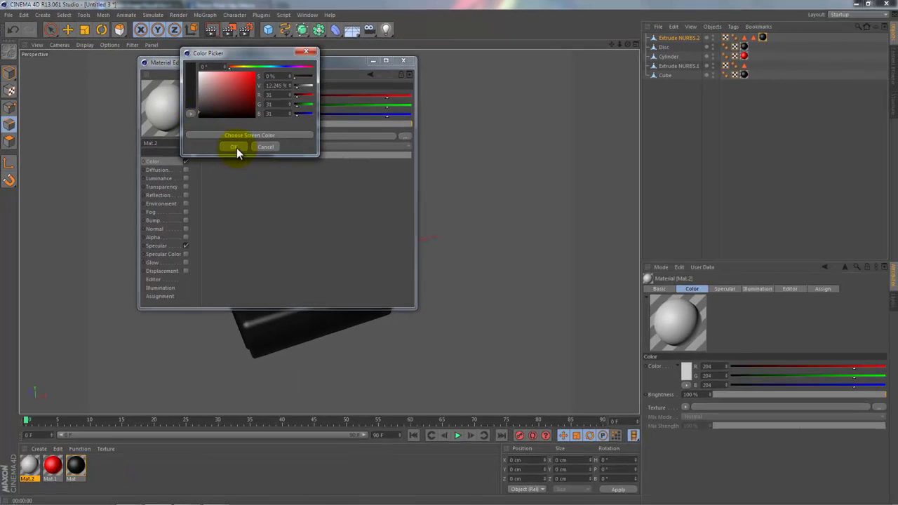
pyautogui.click(235, 147)
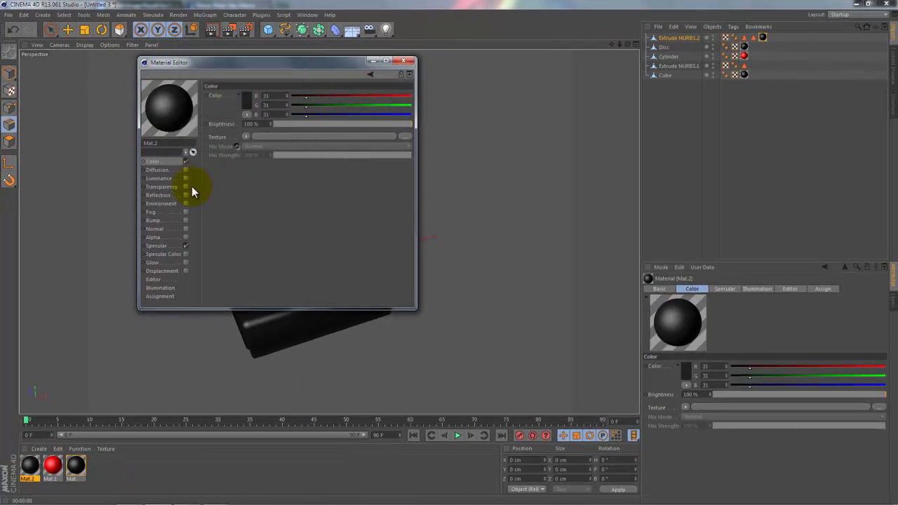
# Enable reflection on Mat.2 at 30% brightness and apply it to Extrude NURBS.1
pyautogui.click(168, 195)
pyautogui.click(186, 195)
pyautogui.doubleClick(244, 124)
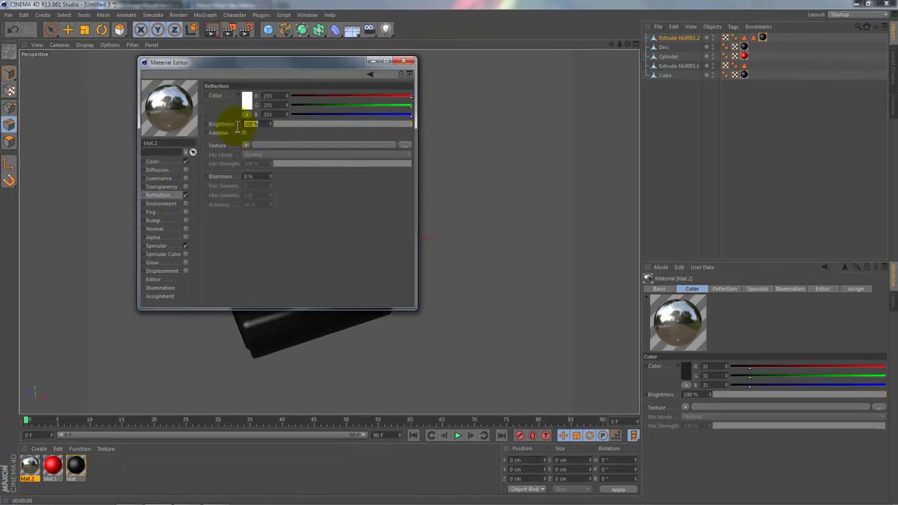
pyautogui.write('30')
pyautogui.press('Return')
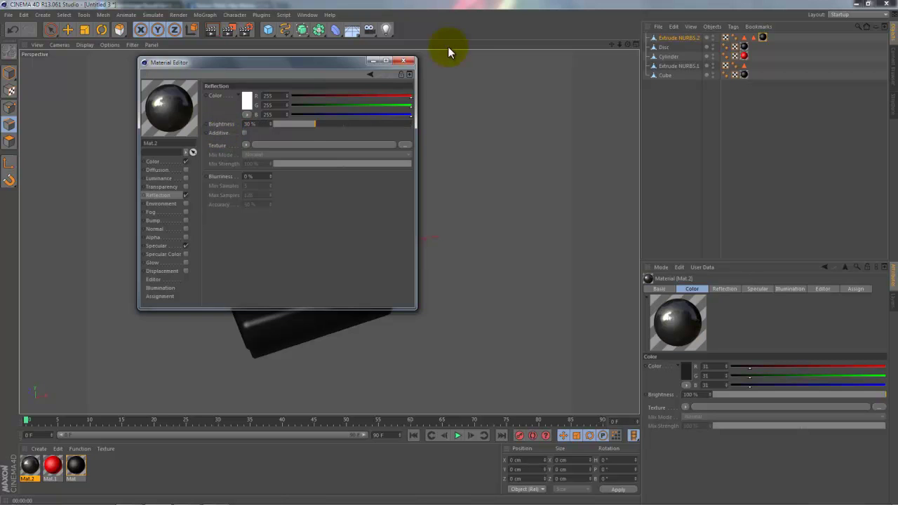
pyautogui.click(406, 61)
pyautogui.moveTo(30, 464); pyautogui.dragTo(686, 70)
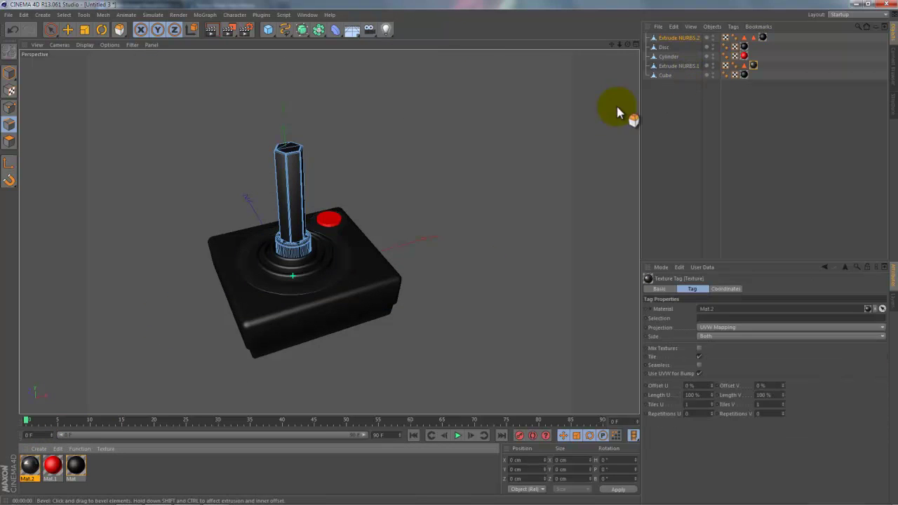
# Render a preview of the joystick and bring up the Render Settings
pyautogui.hotkey('ctrl', 'r')
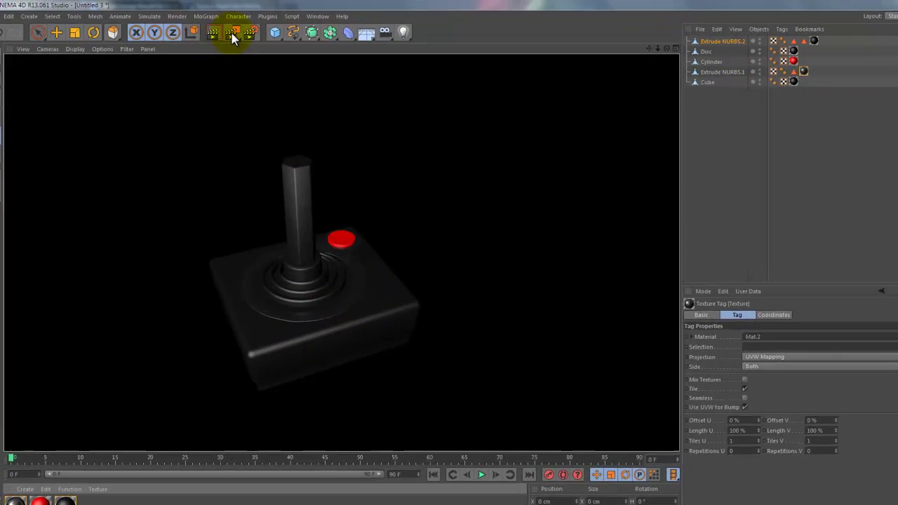
pyautogui.click(246, 30)
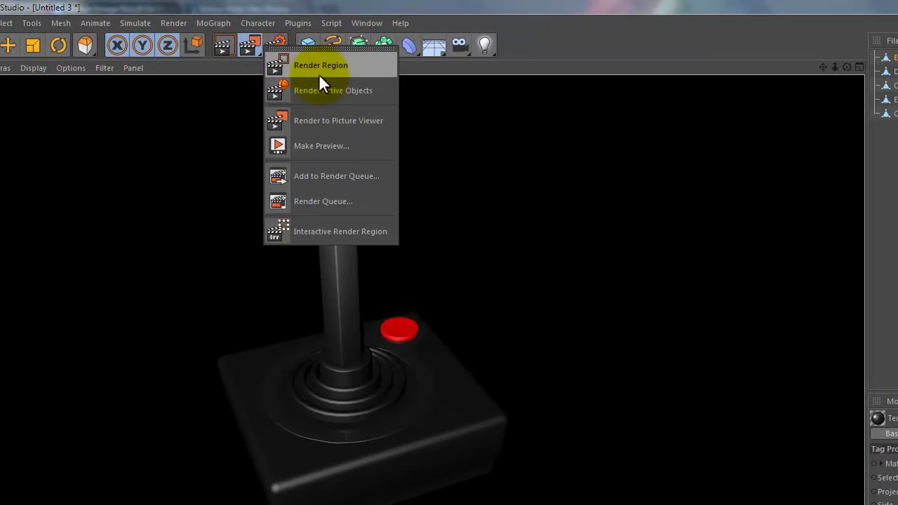
pyautogui.click(285, 63)
pyautogui.click(275, 44)
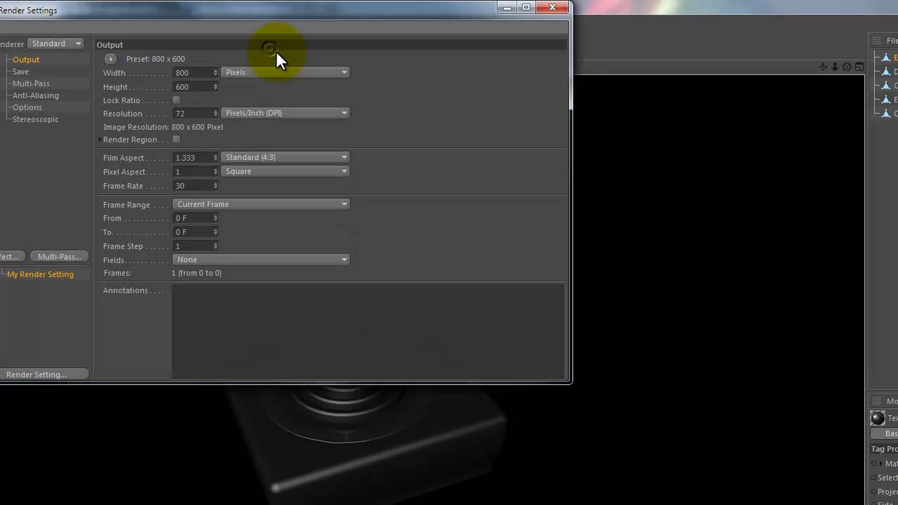
# Add an Ambient Occlusion effect with 15% contrast, trying Dispersion 150 (clamped to 100%)
pyautogui.click(7, 256)
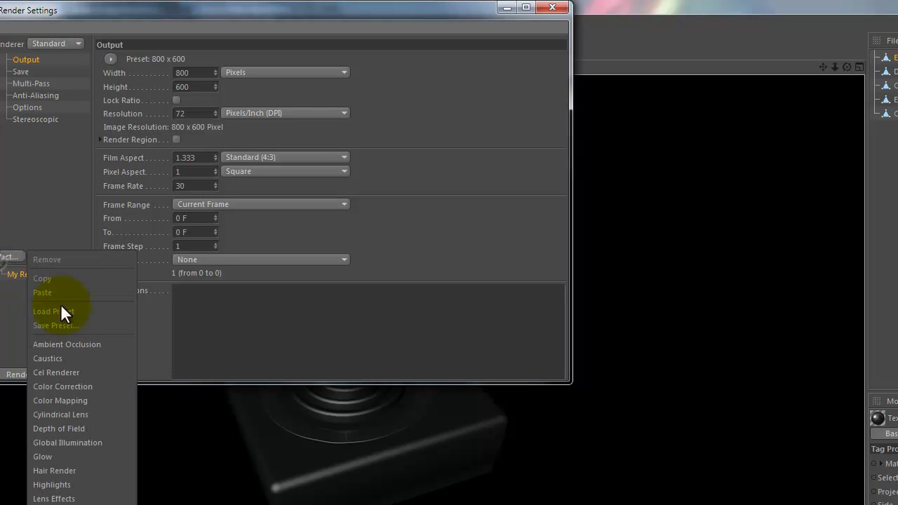
pyautogui.click(62, 345)
pyautogui.doubleClick(220, 195)
pyautogui.write('15')
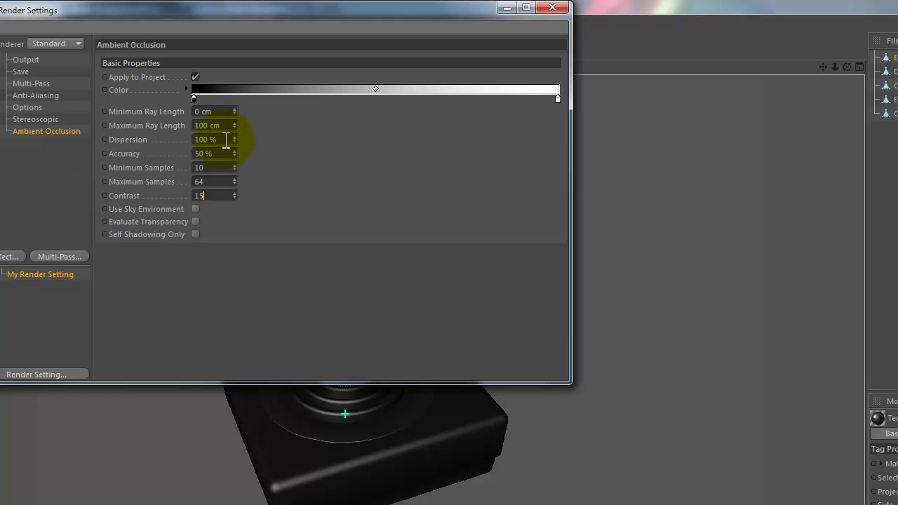
pyautogui.doubleClick(226, 140)
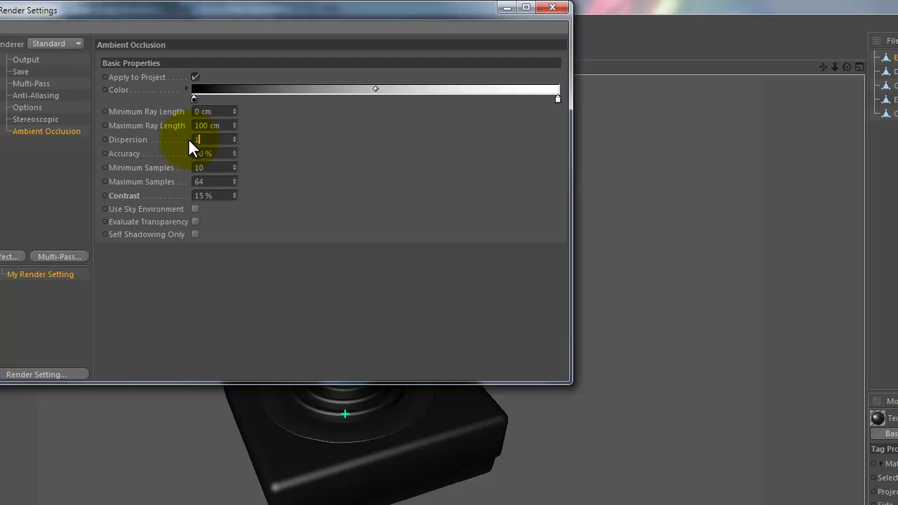
pyautogui.write('50')
pyautogui.click(309, 254)
# Enable alpha channel saving and set anti-aliasing to Best with a 2x2 maximum level
pyautogui.click(17, 72)
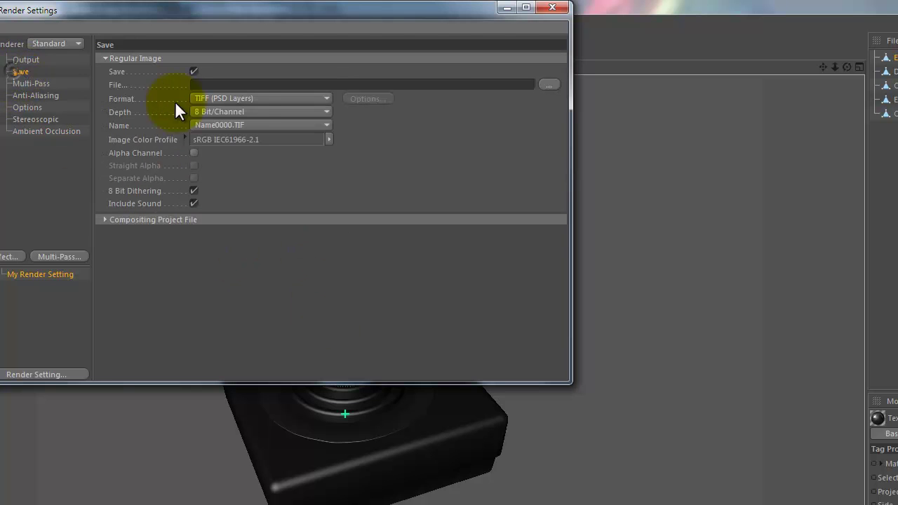
pyautogui.click(194, 153)
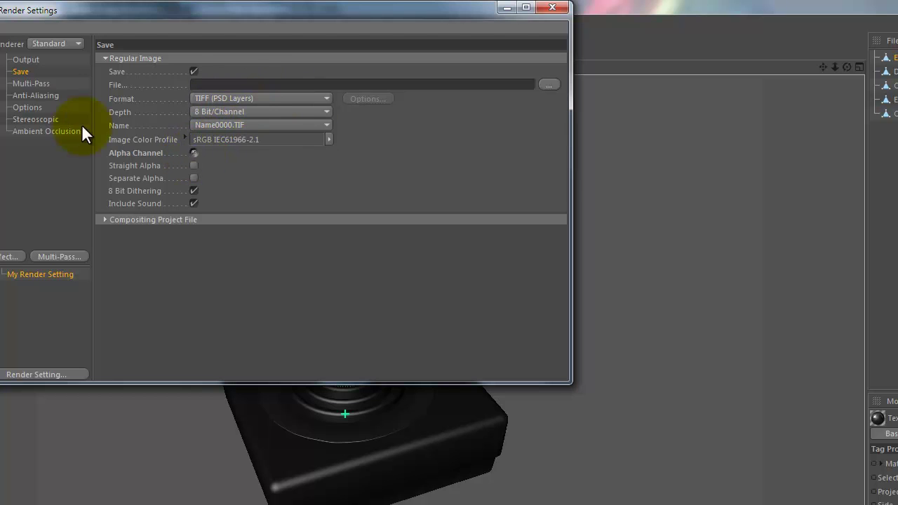
pyautogui.click(43, 95)
pyautogui.click(238, 59)
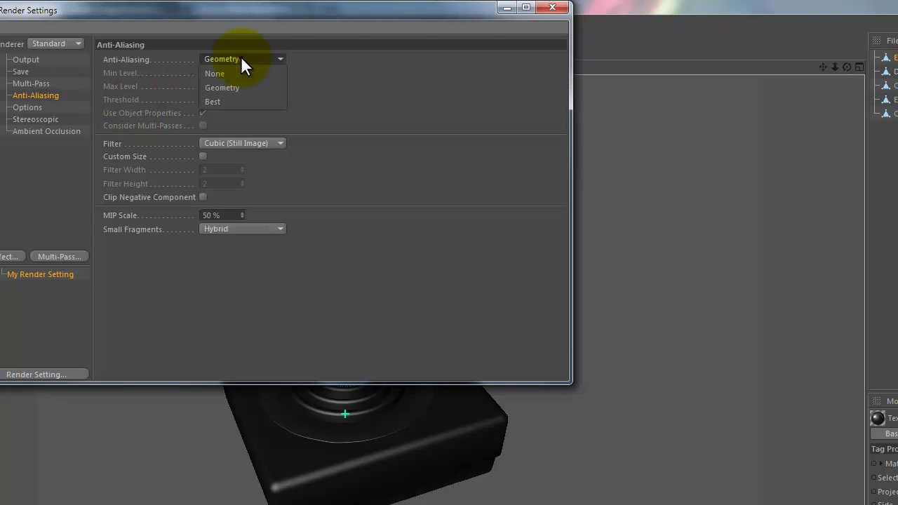
pyautogui.click(237, 87)
pyautogui.click(261, 62)
pyautogui.click(238, 99)
pyautogui.click(275, 84)
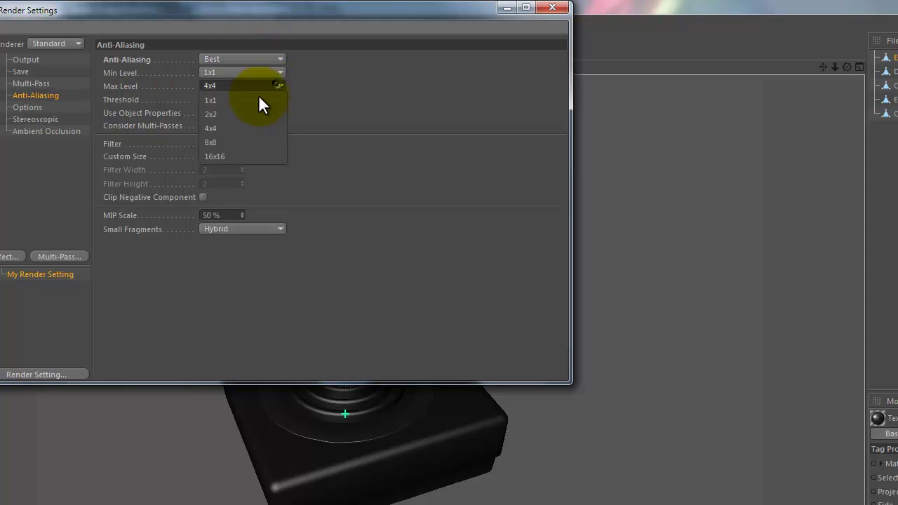
pyautogui.click(247, 114)
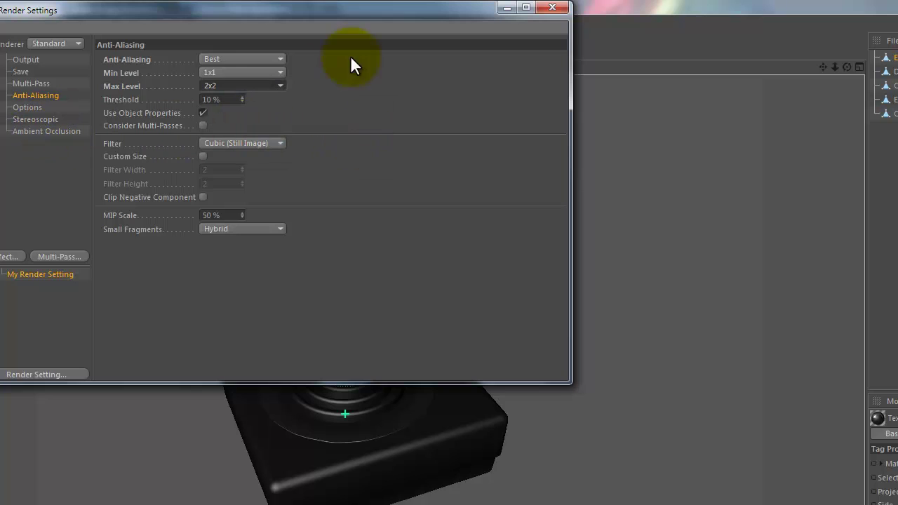
# Set the output size to 2000 × 2000 pixels at 300 DPI
pyautogui.moveTo(344, 9); pyautogui.dragTo(511, 44)
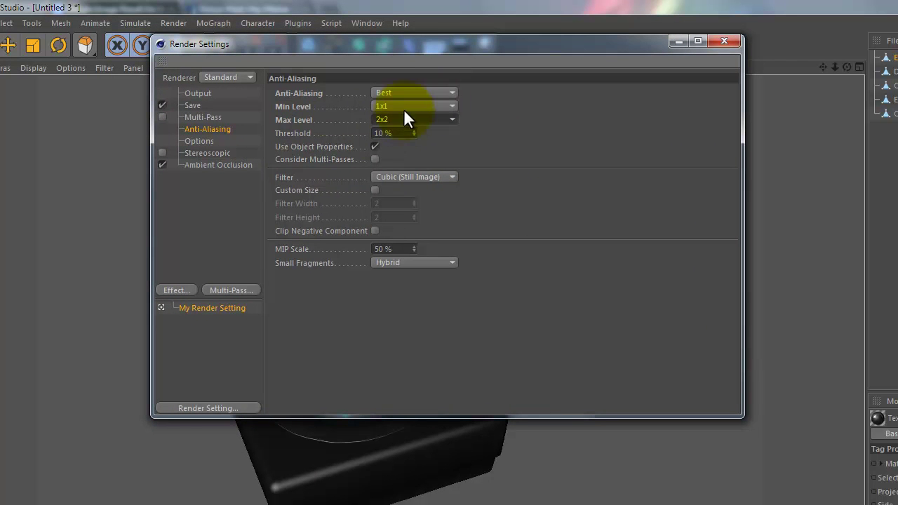
pyautogui.click(200, 94)
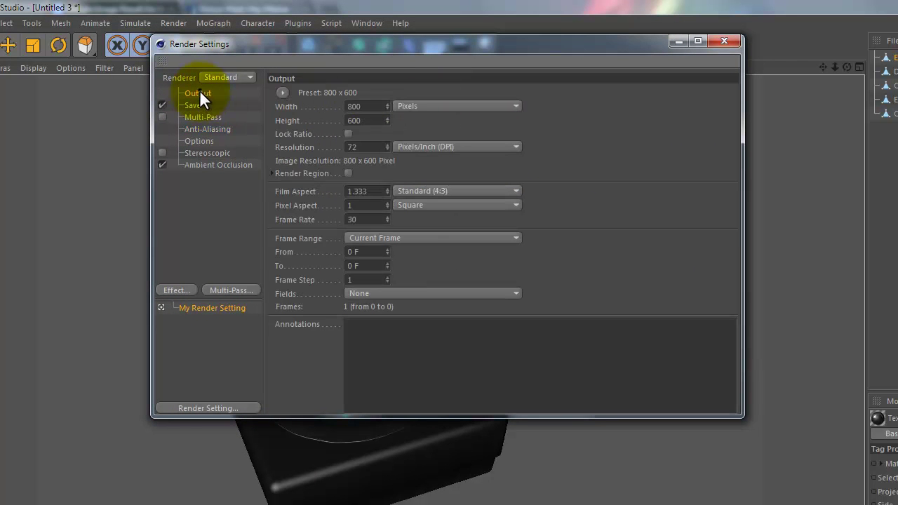
pyautogui.doubleClick(375, 106)
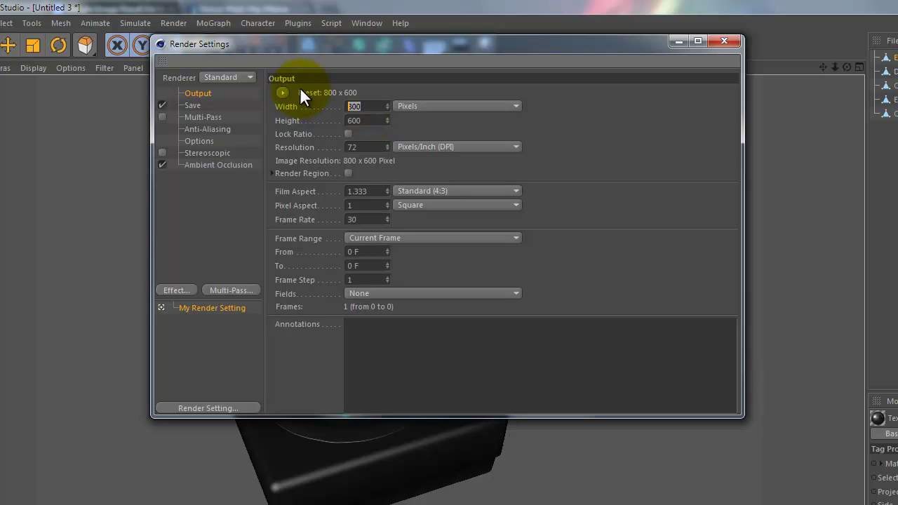
pyautogui.write('2000')
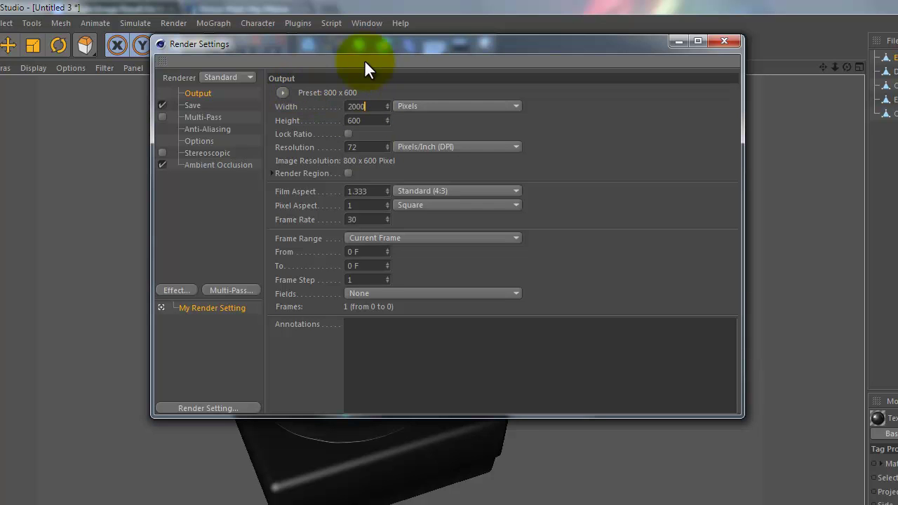
pyautogui.press('Tab')
pyautogui.write('2000')
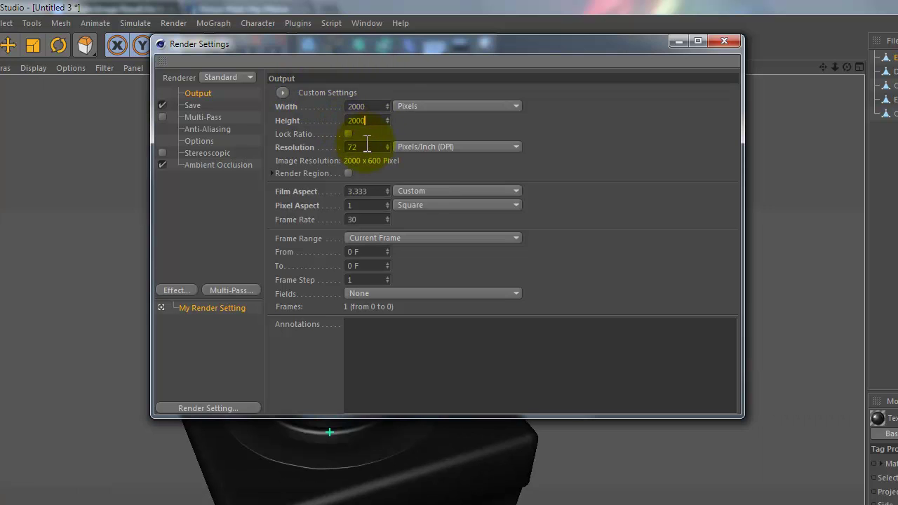
pyautogui.press('Tab')
pyautogui.click(349, 133)
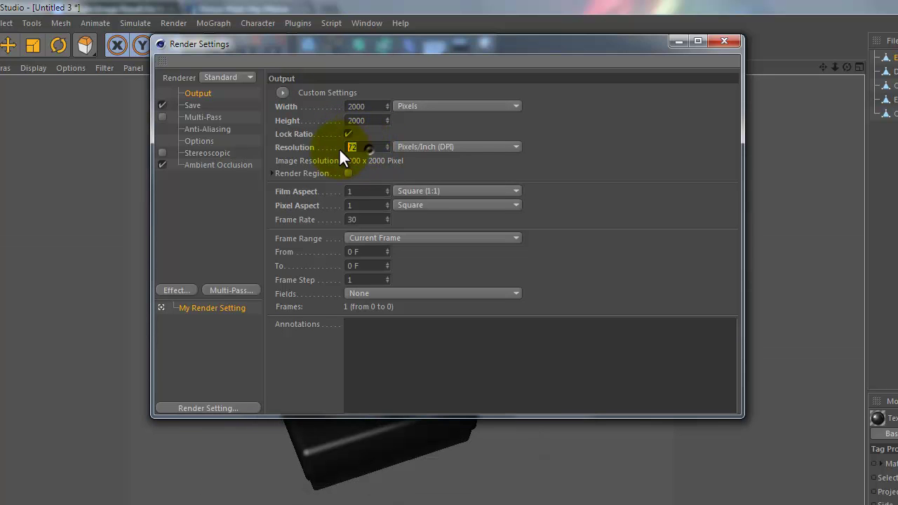
pyautogui.write('300')
pyautogui.press('Return')
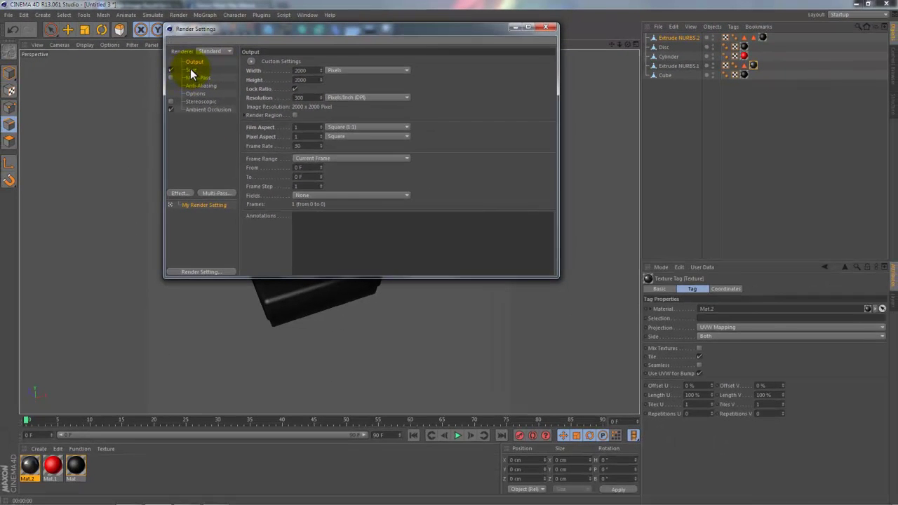
# Review the Save, Multi-Pass, Anti-Aliasing, Options and Ambient Occlusion pages, then close Render Settings
pyautogui.click(192, 70)
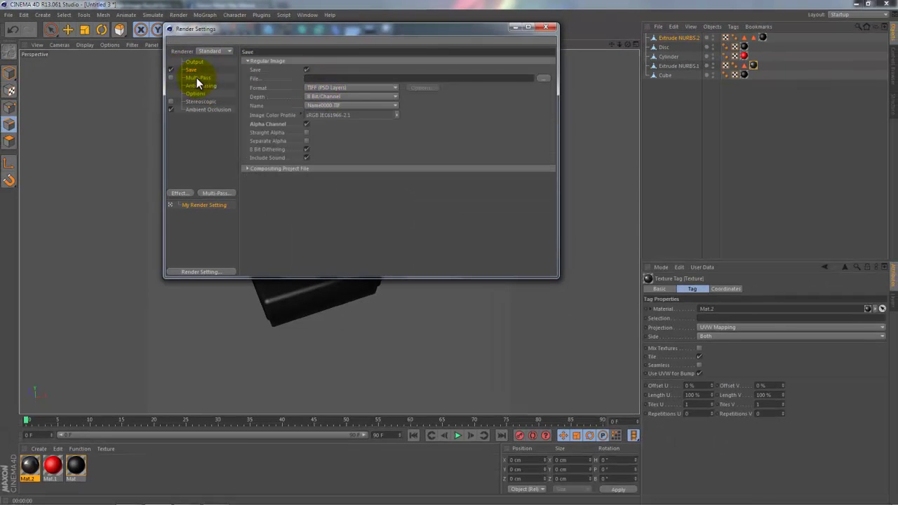
pyautogui.click(197, 78)
pyautogui.click(205, 86)
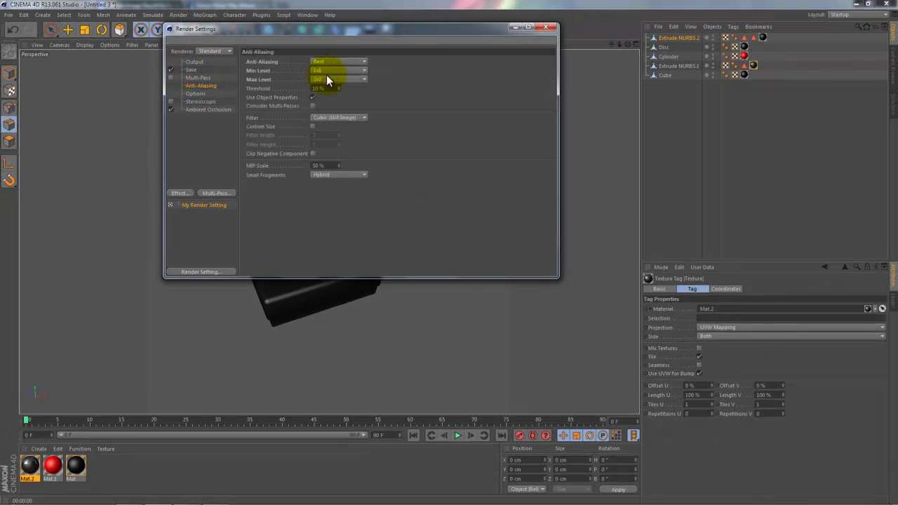
pyautogui.click(199, 95)
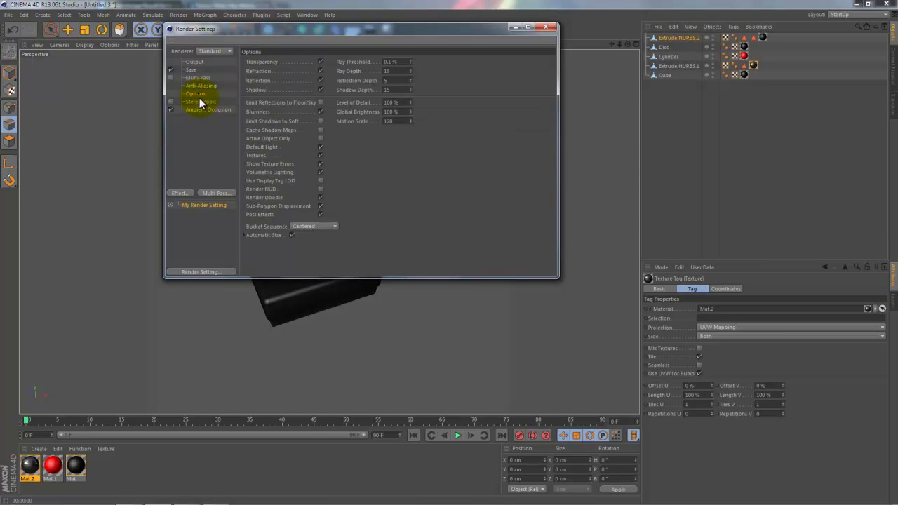
pyautogui.click(200, 109)
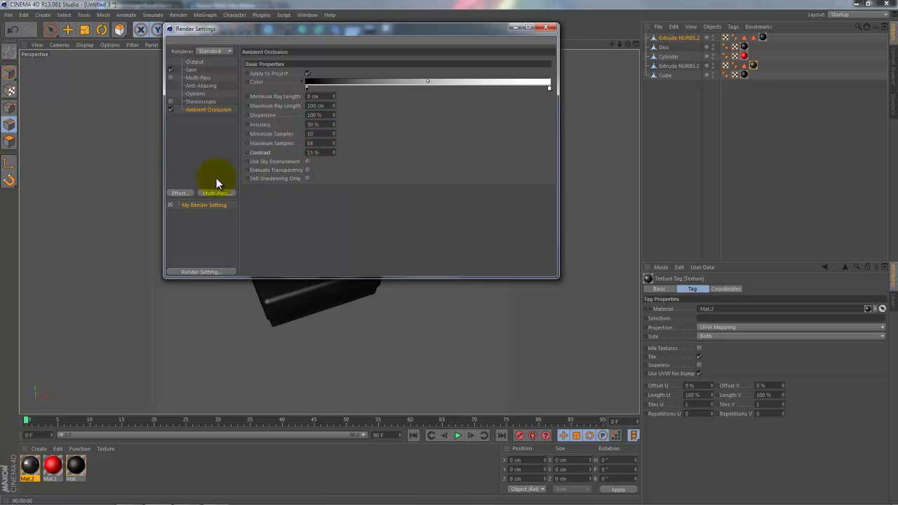
pyautogui.click(179, 194)
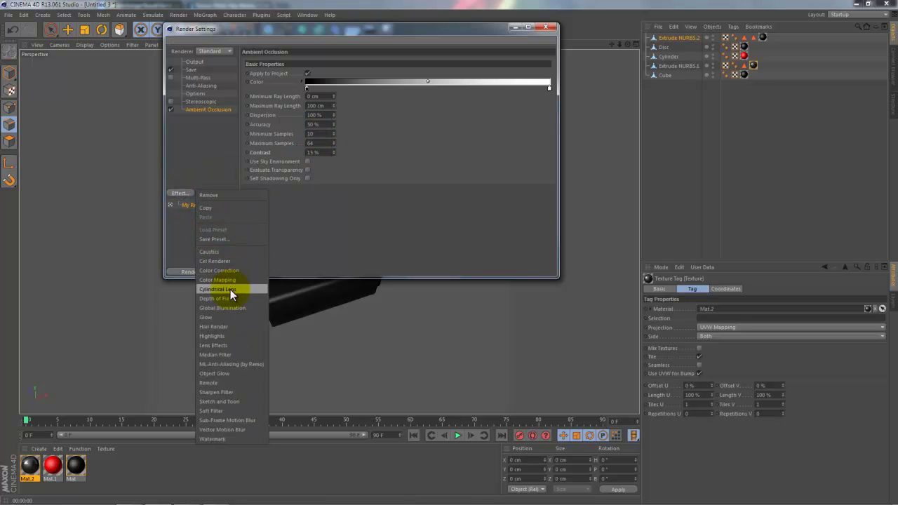
pyautogui.click(531, 49)
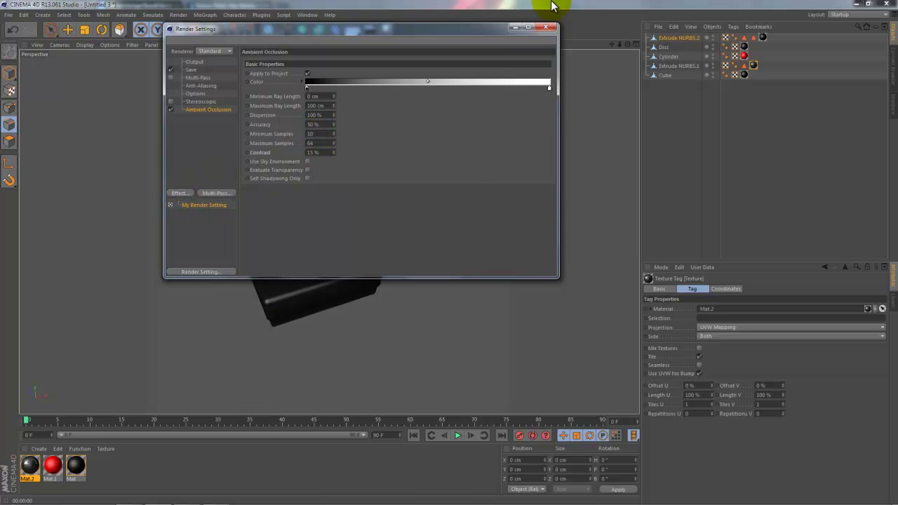
pyautogui.click(515, 30)
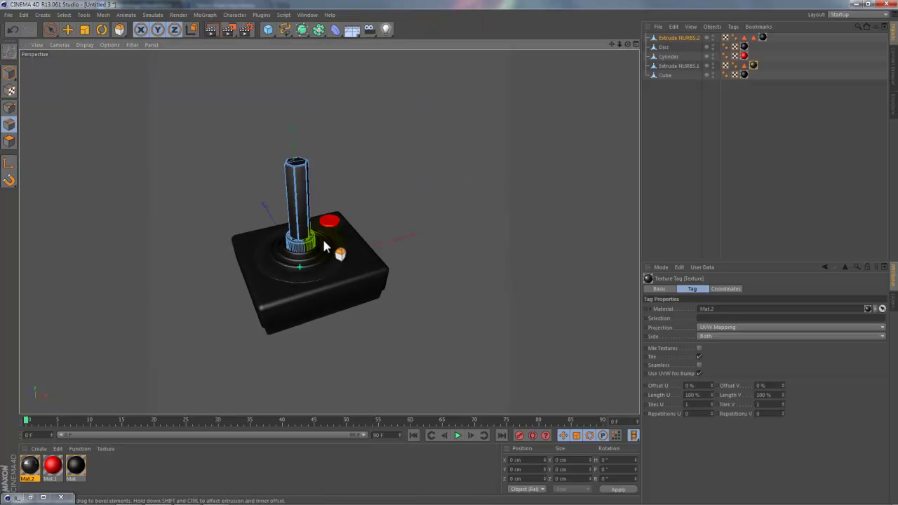
# Frame the joystick, render the active view, and reopen Render Settings with Ctrl+B
pyautogui.scroll(2, 345, 255)
pyautogui.scroll(2, 345, 254)
pyautogui.moveTo(612, 44); pyautogui.dragTo(449, 251)
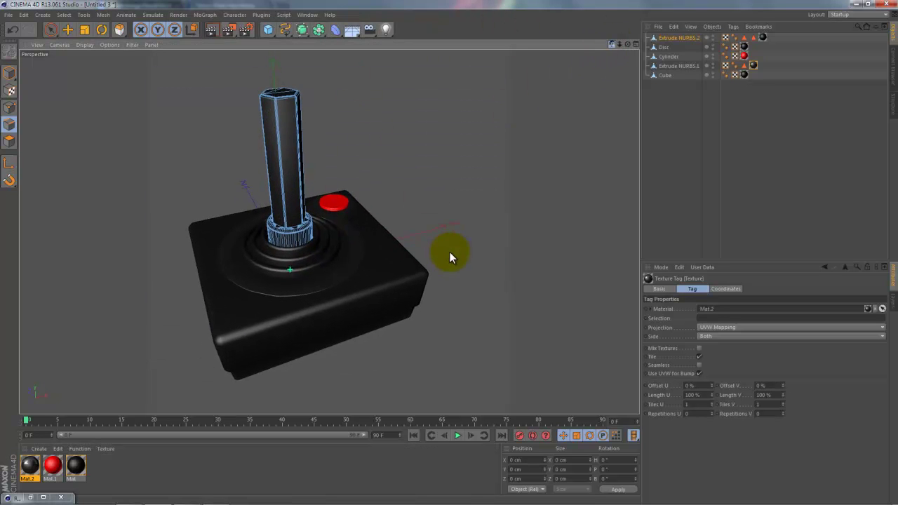
pyautogui.click(211, 30)
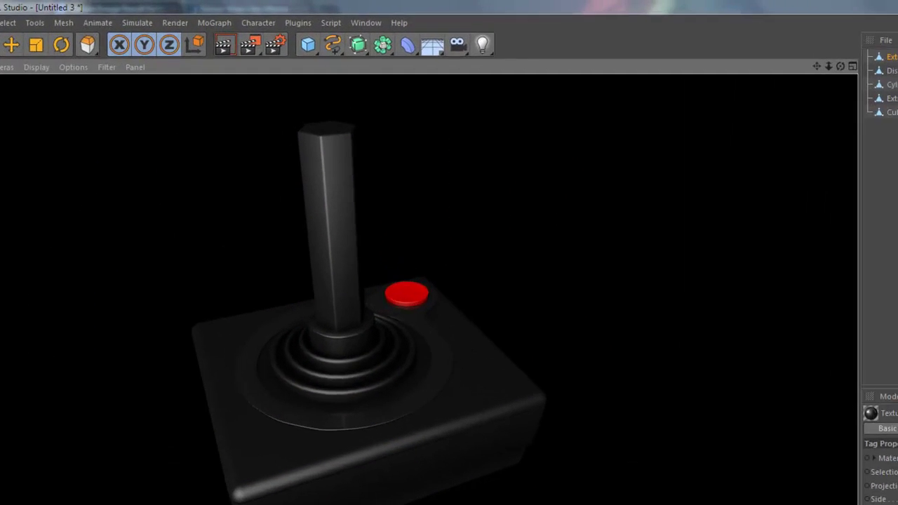
pyautogui.hotkey('ctrl', 'b')
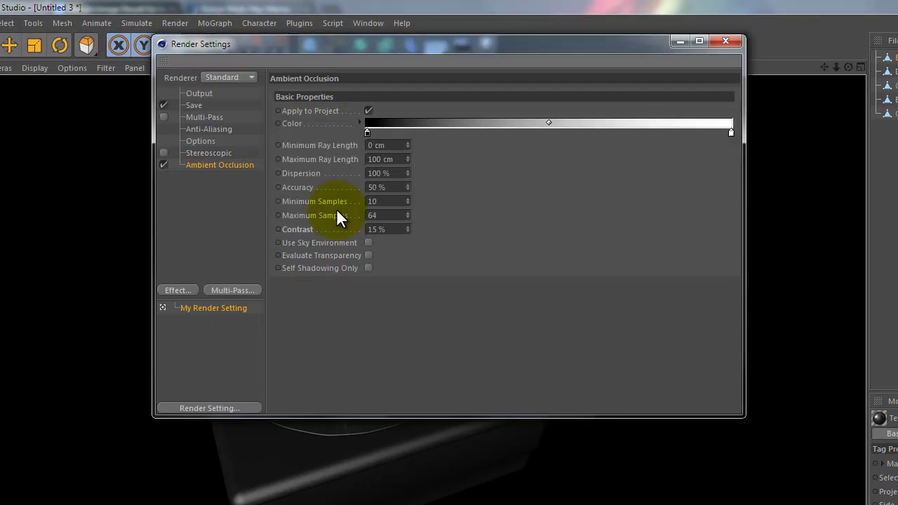
# Add Global Illumination with stochastic samples and record density both set to Low
pyautogui.click(185, 290)
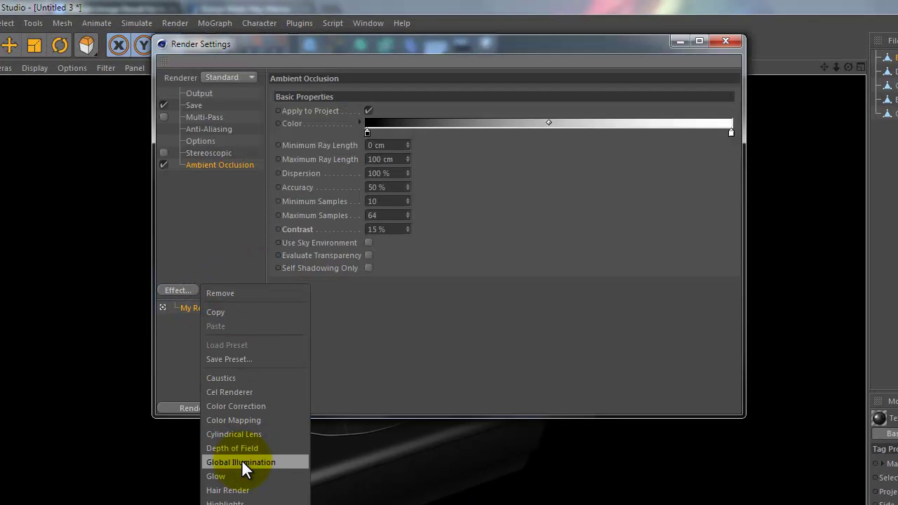
pyautogui.click(242, 463)
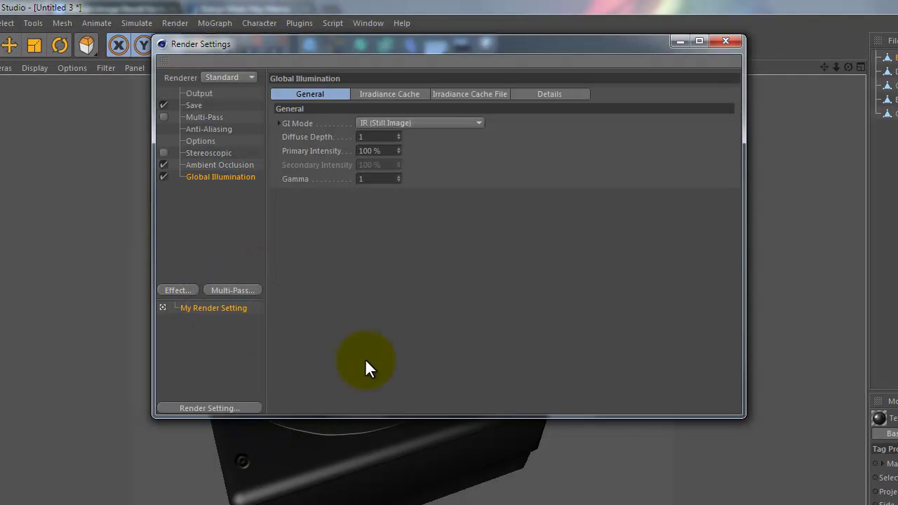
pyautogui.click(390, 98)
pyautogui.click(404, 123)
pyautogui.click(396, 166)
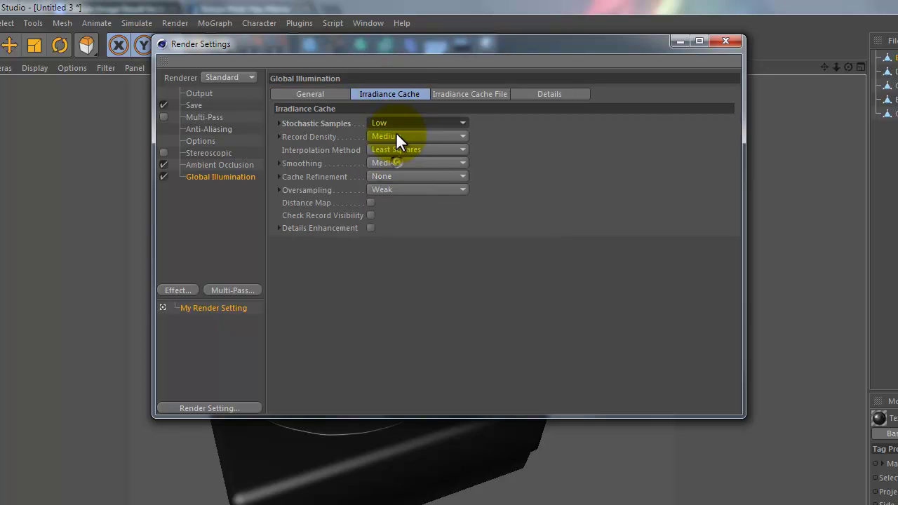
pyautogui.click(396, 136)
pyautogui.click(387, 178)
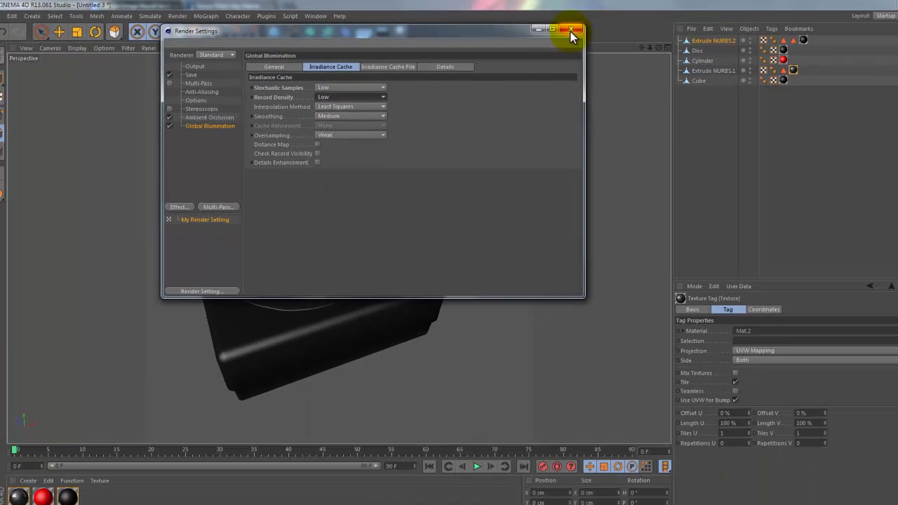
pyautogui.click(572, 30)
# Render a global-illumination preview, restore the shaded view, and show the floor/sky/environment choices
pyautogui.click(209, 31)
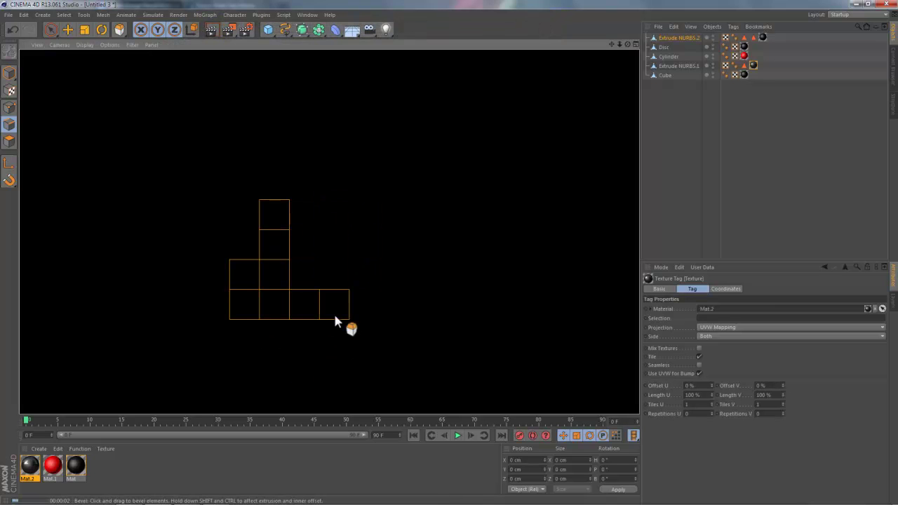
pyautogui.click(136, 451)
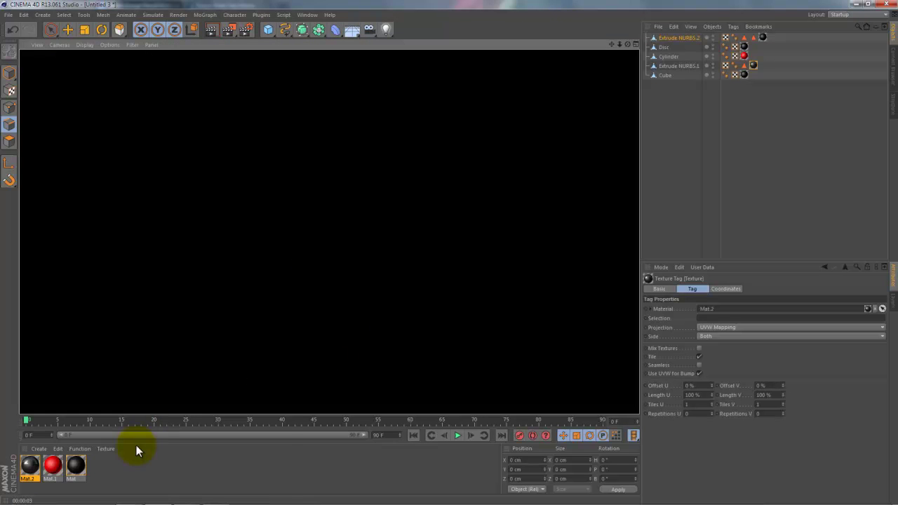
pyautogui.click(139, 449)
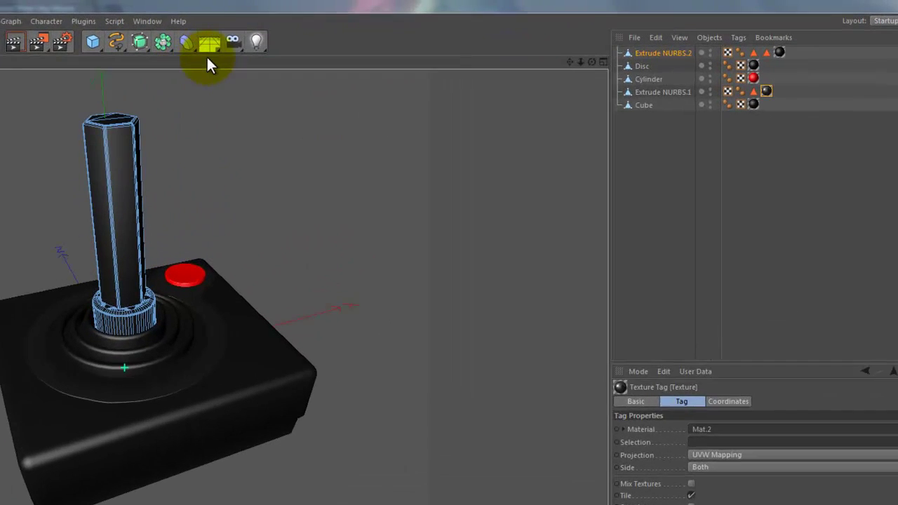
pyautogui.click(353, 32)
# Add a Floor, lower it beneath the joystick base, and render a quick preview
pyautogui.click(203, 61)
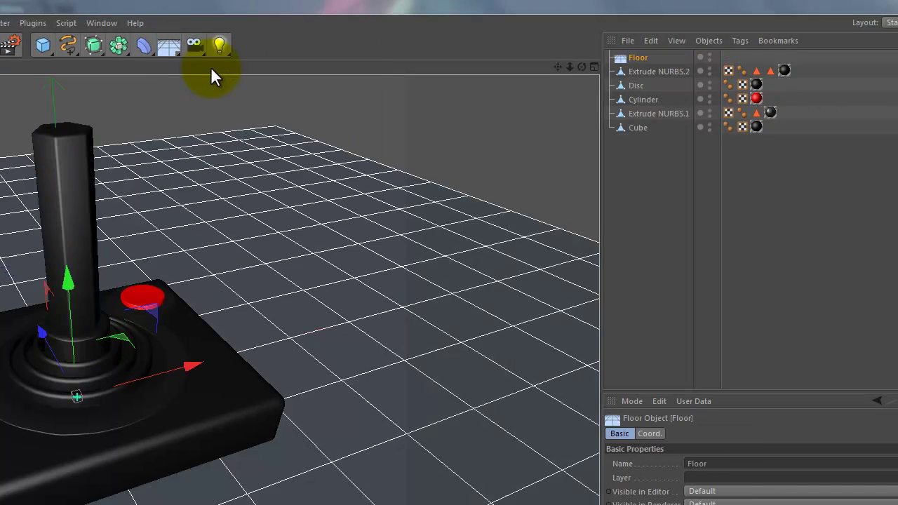
pyautogui.moveTo(64, 307); pyautogui.dragTo(90, 320)
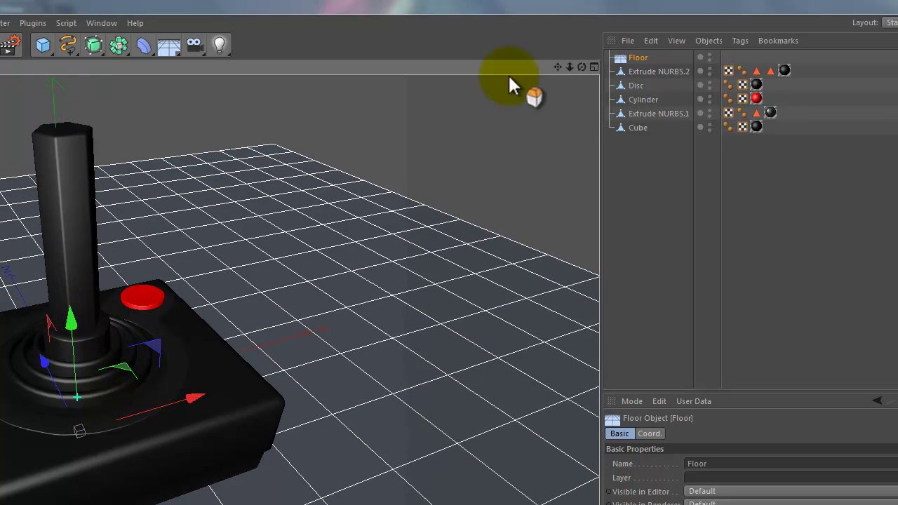
pyautogui.click(554, 67)
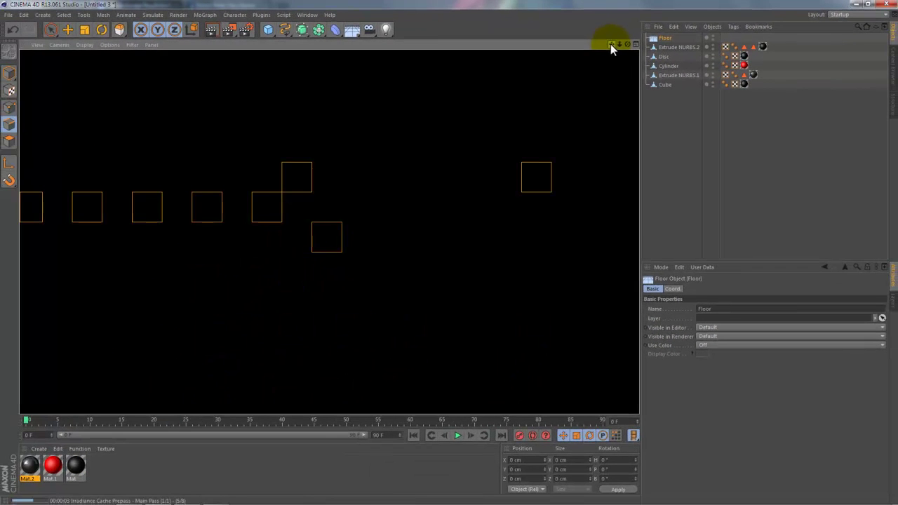
# Frame the joystick closer, check the render settings, and test-render the current view
pyautogui.moveTo(611, 44); pyautogui.dragTo(449, 251)
pyautogui.scroll(2, 450, 251)
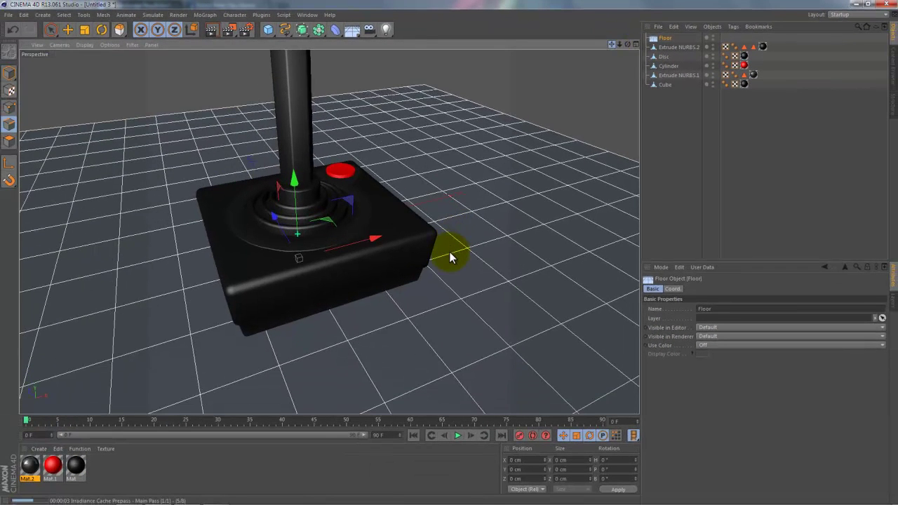
pyautogui.click(245, 30)
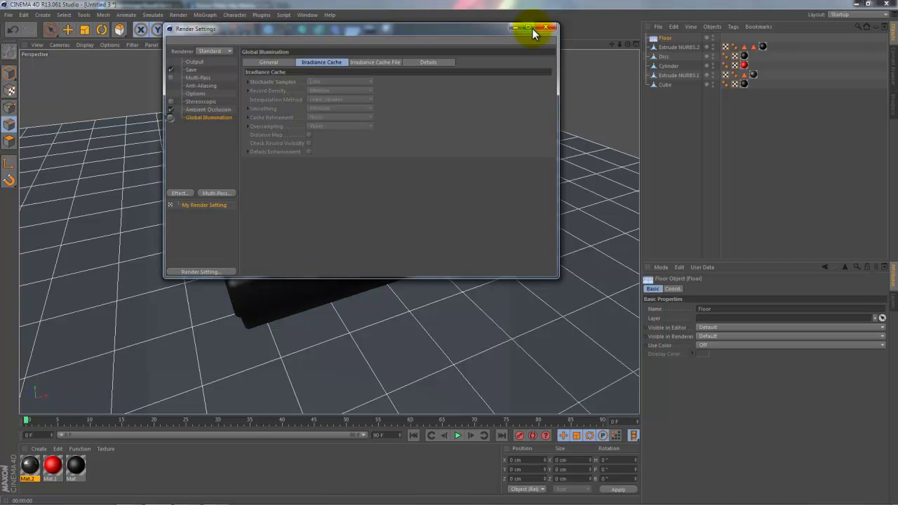
pyautogui.click(546, 27)
pyautogui.click(214, 29)
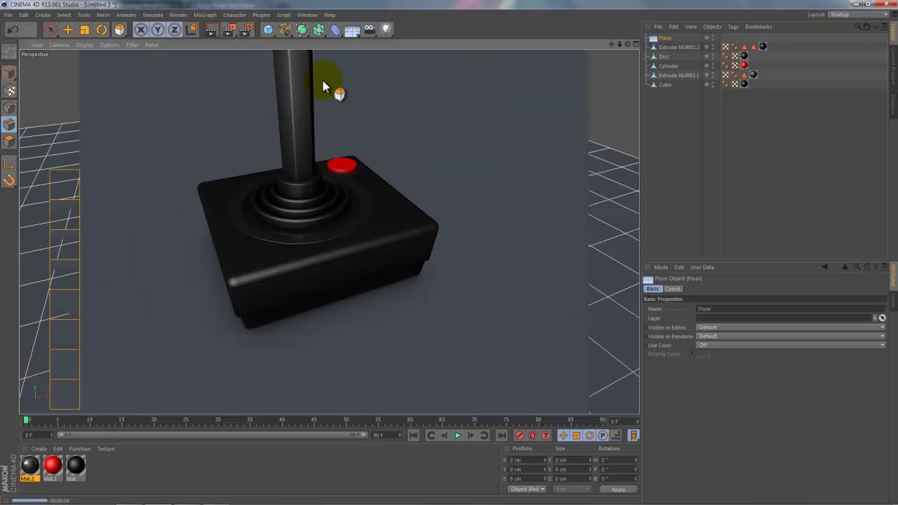
pyautogui.click(450, 253)
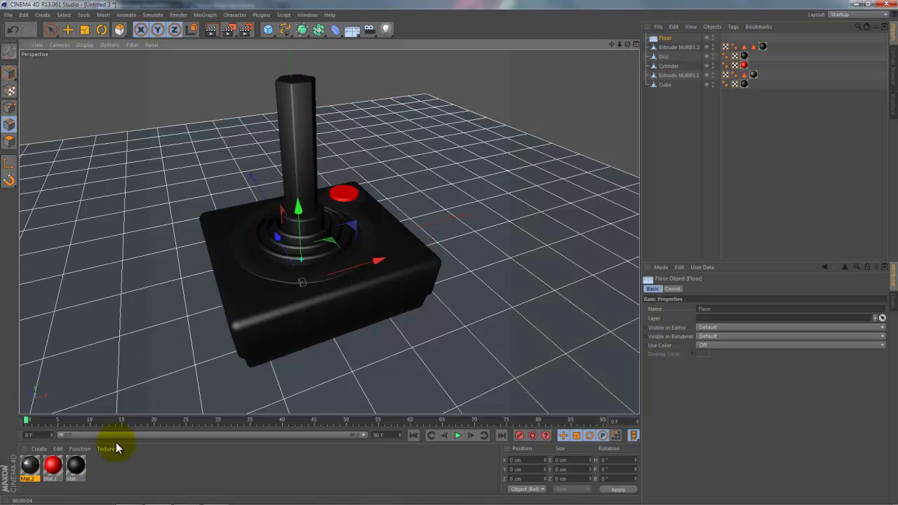
# Create Mat.3 with grey colour RGB 75 and apply it to the Floor
pyautogui.doubleClick(105, 463)
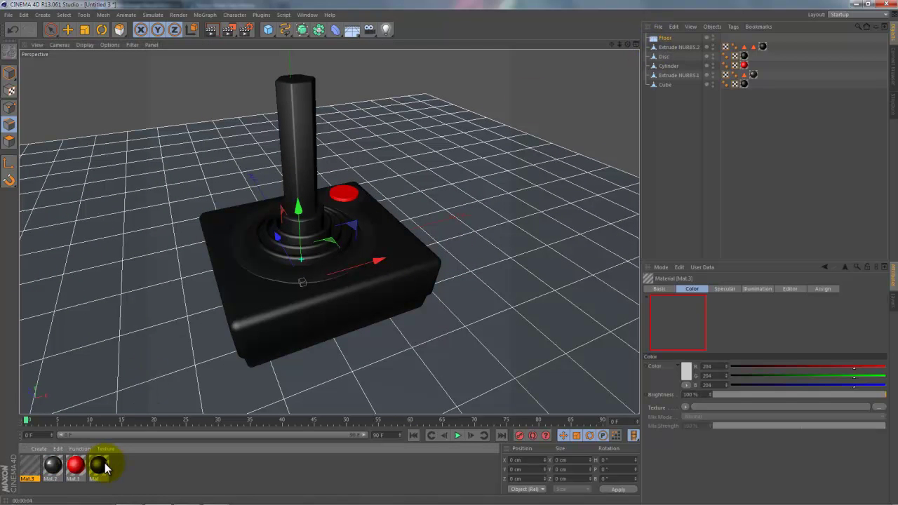
pyautogui.doubleClick(33, 469)
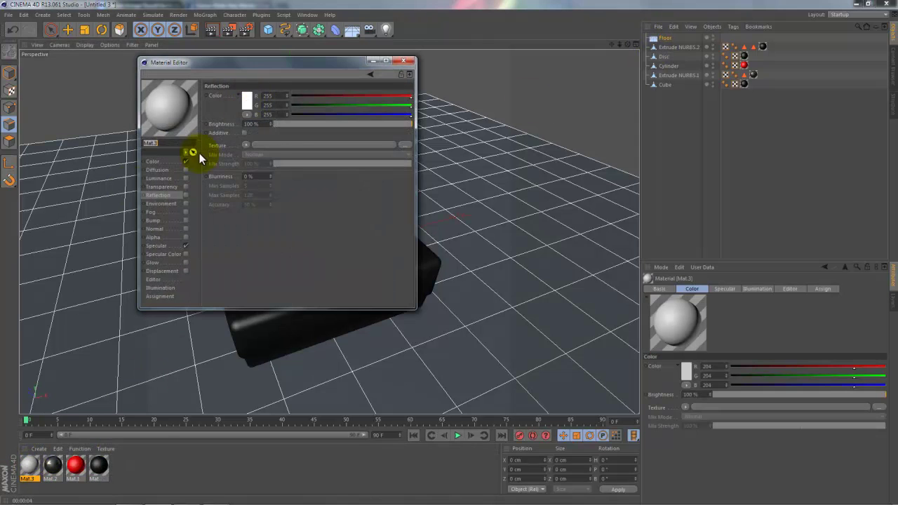
pyautogui.click(152, 162)
pyautogui.click(246, 102)
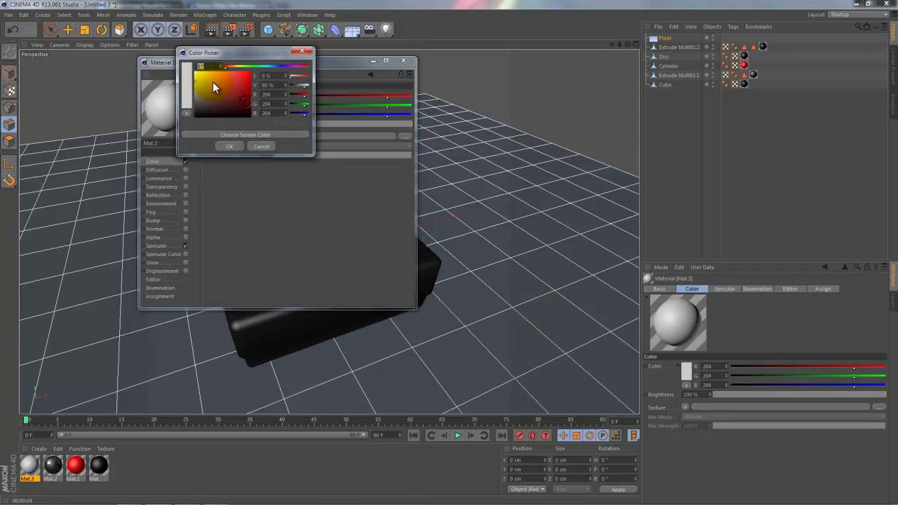
pyautogui.moveTo(198, 81); pyautogui.dragTo(189, 104)
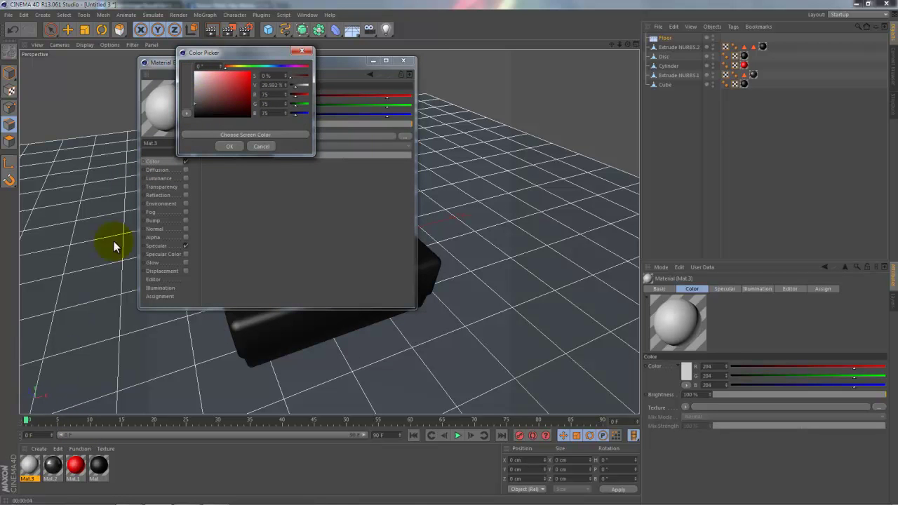
pyautogui.click(231, 147)
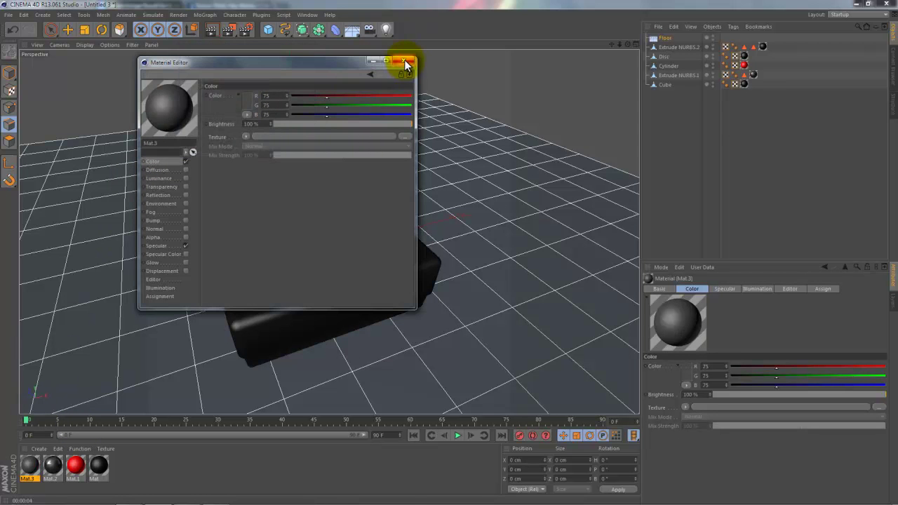
pyautogui.click(412, 61)
pyautogui.moveTo(75, 380); pyautogui.dragTo(105, 358)
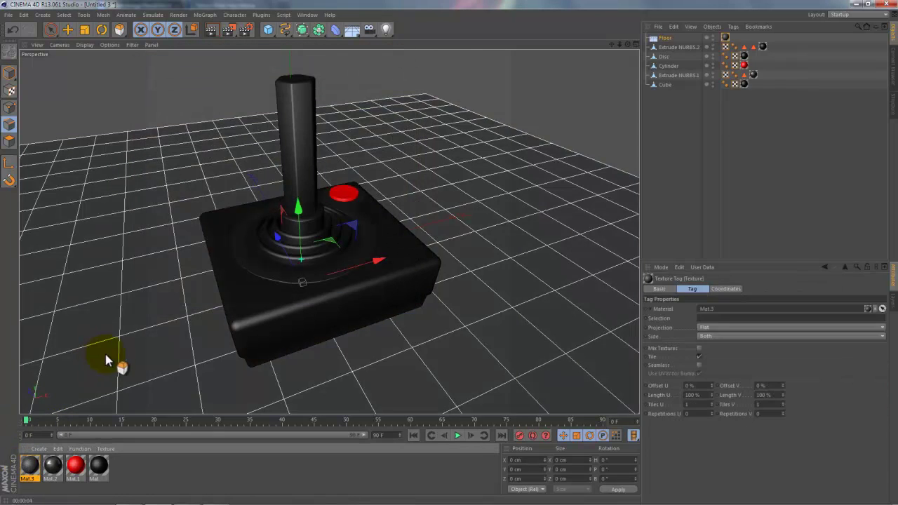
# Give Mat.3 a Fresnel reflection with 10% mix strength and 20% brightness
pyautogui.moveTo(612, 45); pyautogui.dragTo(449, 251)
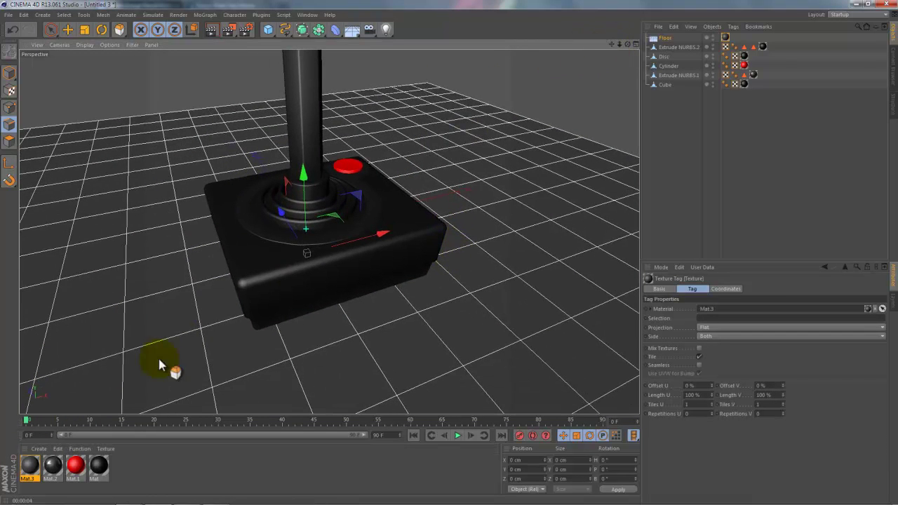
pyautogui.click(31, 469)
pyautogui.doubleClick(31, 467)
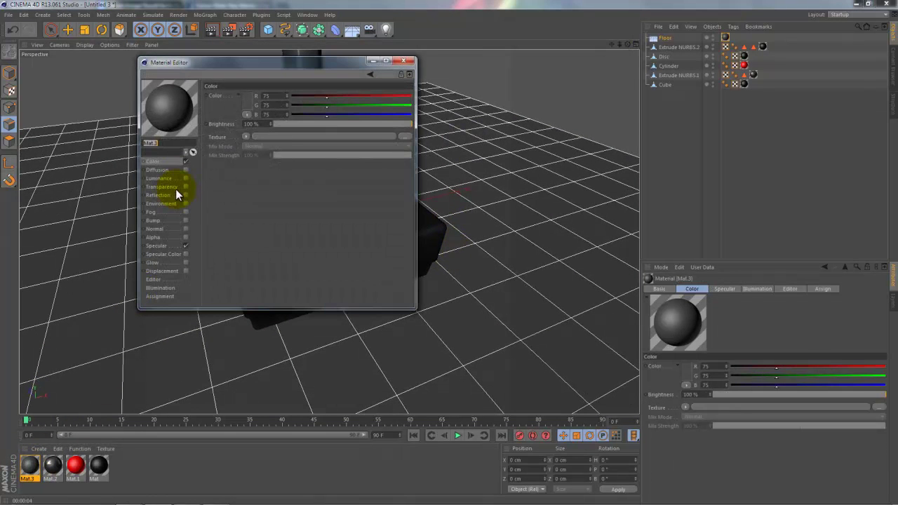
pyautogui.click(185, 196)
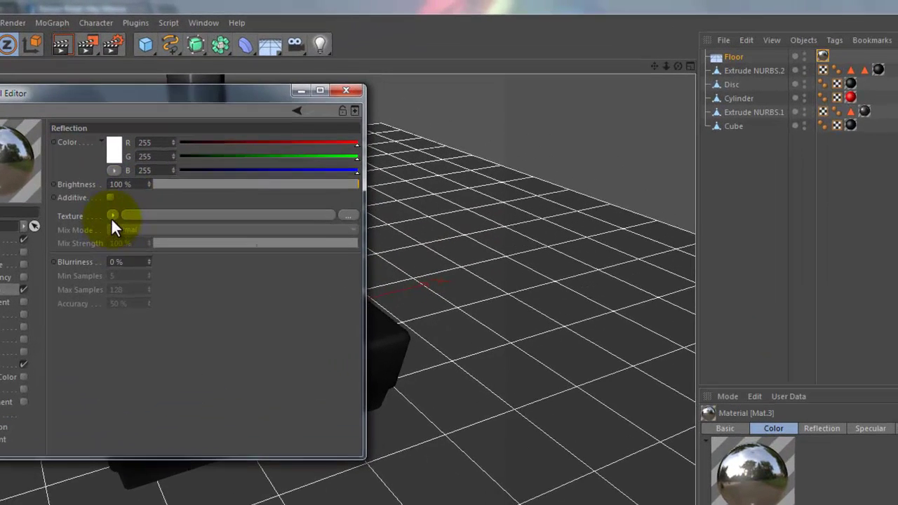
pyautogui.click(201, 169)
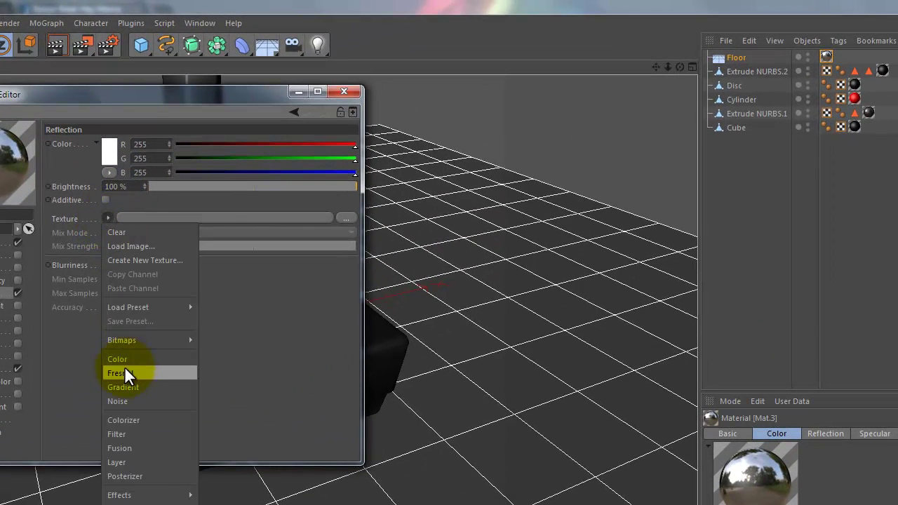
pyautogui.click(124, 373)
pyautogui.click(119, 288)
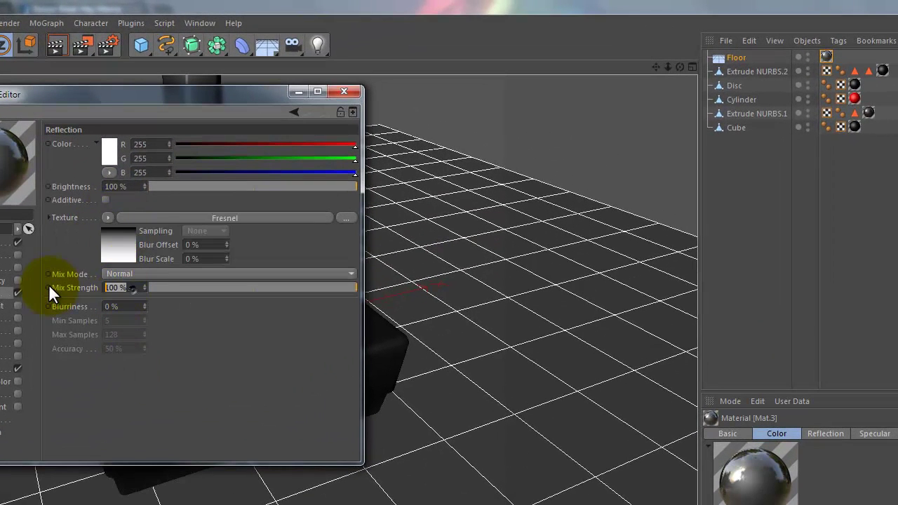
pyautogui.write('10')
pyautogui.click(133, 186)
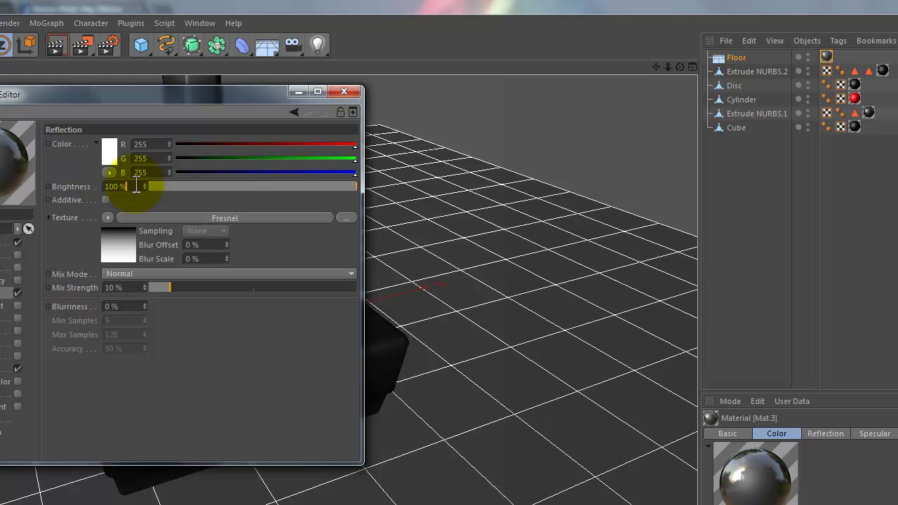
pyautogui.write('20')
pyautogui.press('Return')
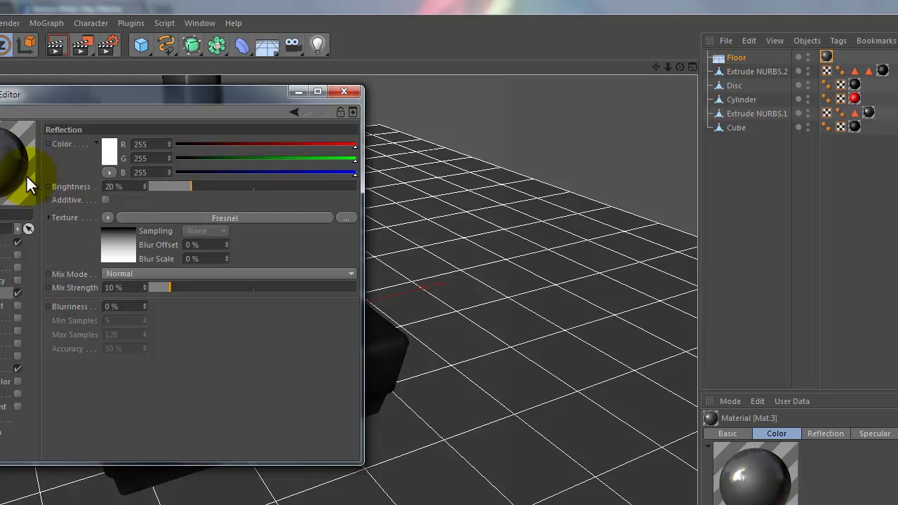
pyautogui.click(357, 91)
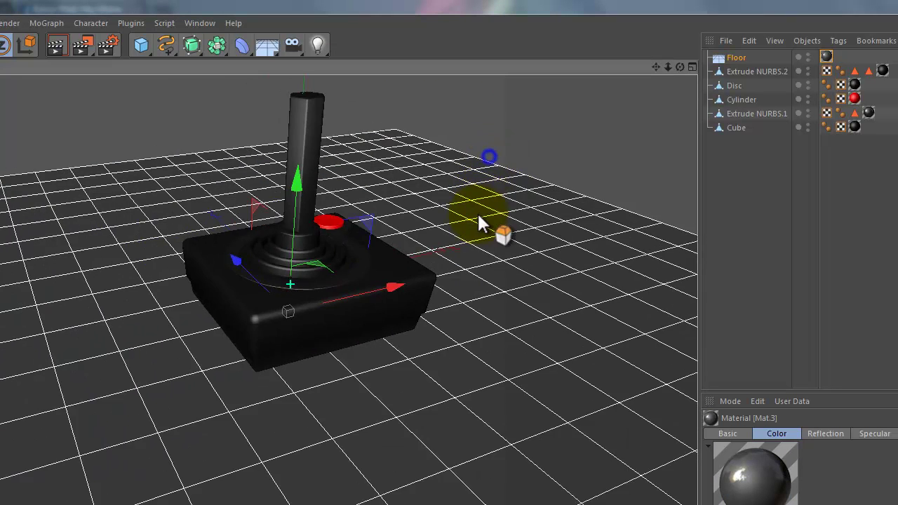
# Darken Mat.3's colour to near-black RGB 10/10/10
pyautogui.moveTo(656, 67); pyautogui.dragTo(411, 379)
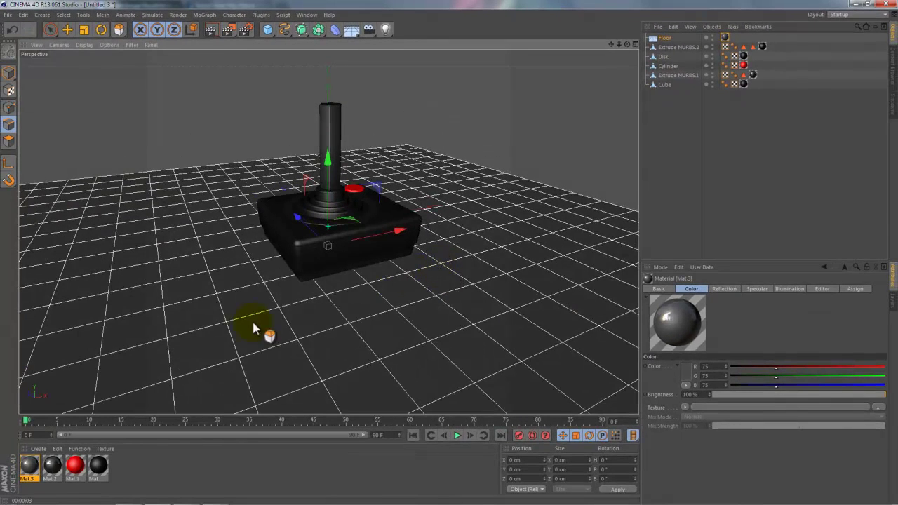
pyautogui.scroll(3, 393, 172)
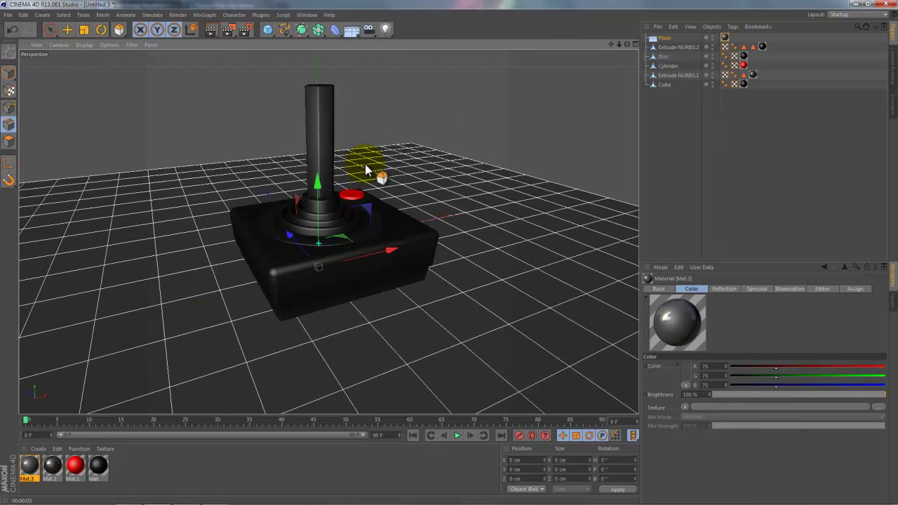
pyautogui.doubleClick(29, 466)
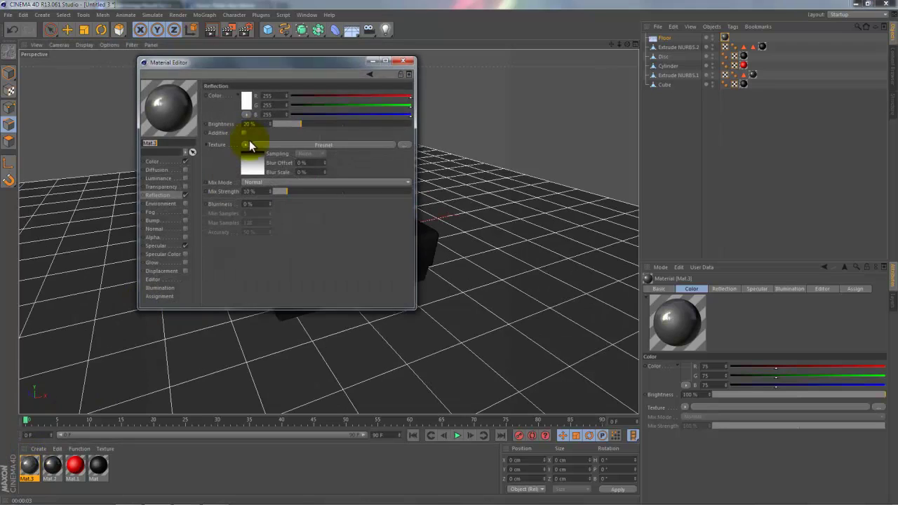
pyautogui.click(153, 161)
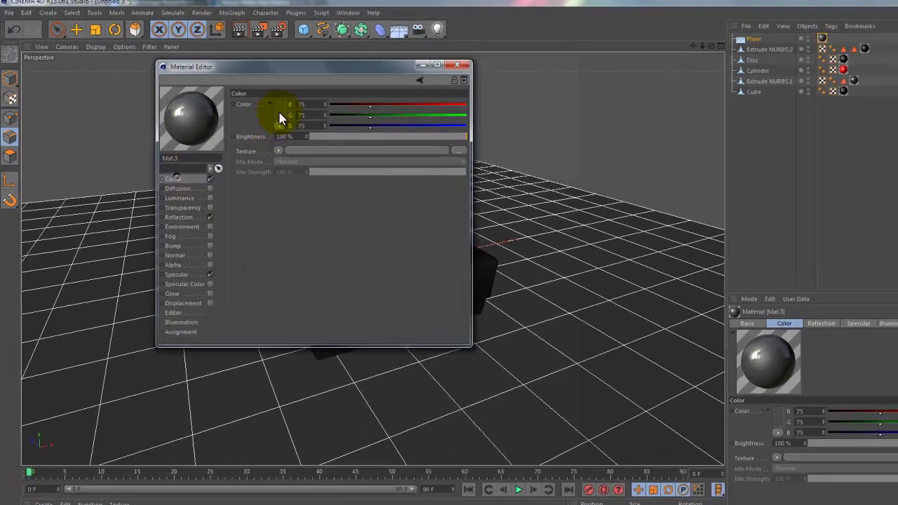
pyautogui.click(279, 115)
pyautogui.moveTo(298, 150); pyautogui.dragTo(289, 157)
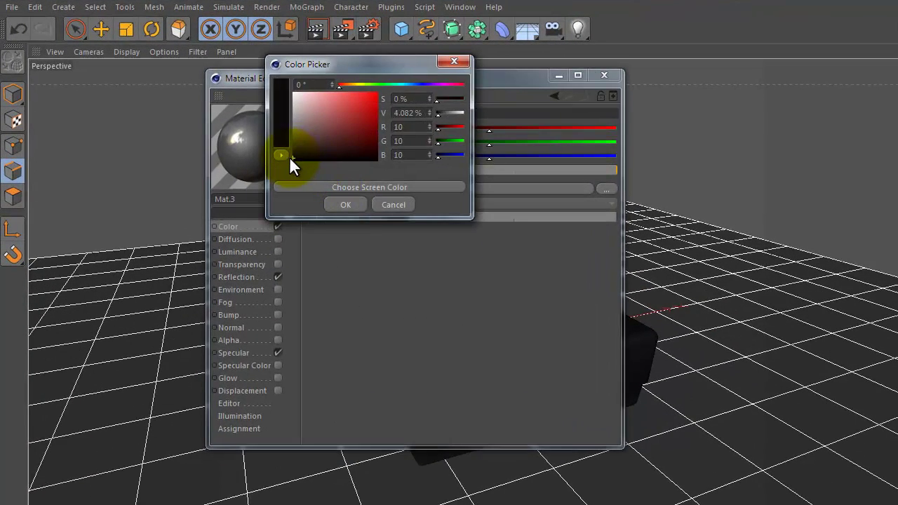
pyautogui.click(345, 204)
pyautogui.click(604, 75)
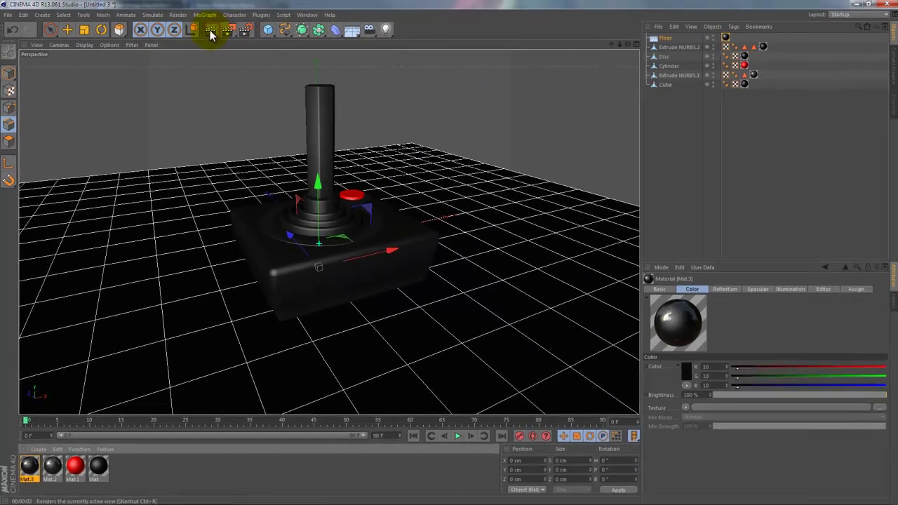
# Reapply Mat.3 to the Floor, hide the Floor in the editor, and orbit beneath the base
pyautogui.moveTo(212, 36)
pyautogui.mouseDown()
pyautogui.moveTo(298, 247)
pyautogui.moveTo(479, 295)
pyautogui.mouseUp()
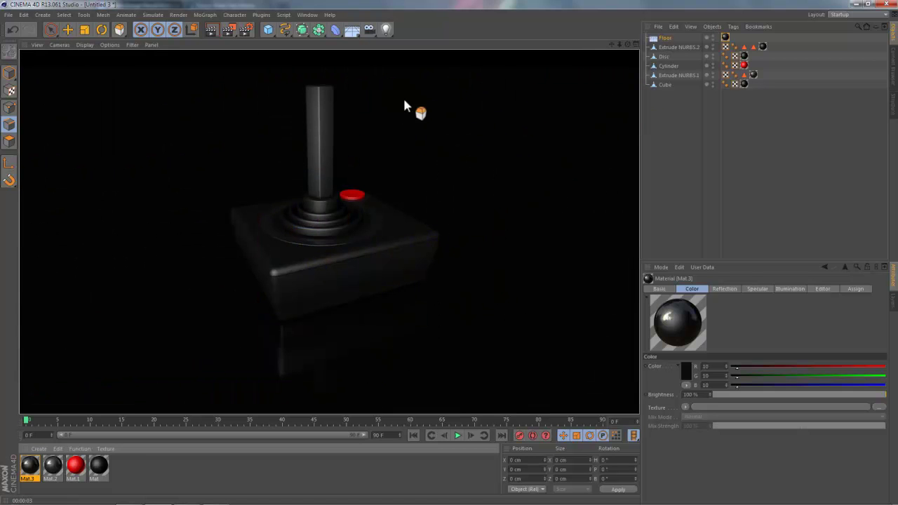
pyautogui.moveTo(567, 182); pyautogui.dragTo(714, 40)
pyautogui.click(713, 36)
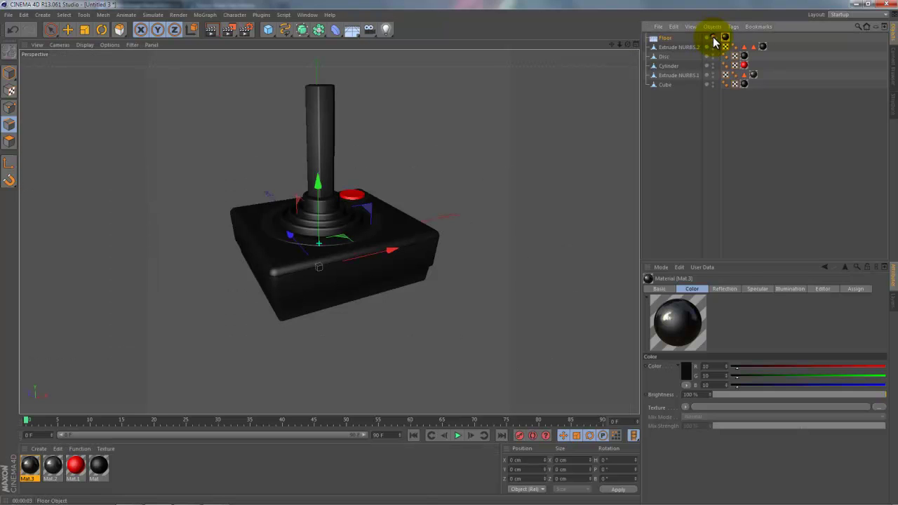
pyautogui.moveTo(626, 44); pyautogui.dragTo(450, 251)
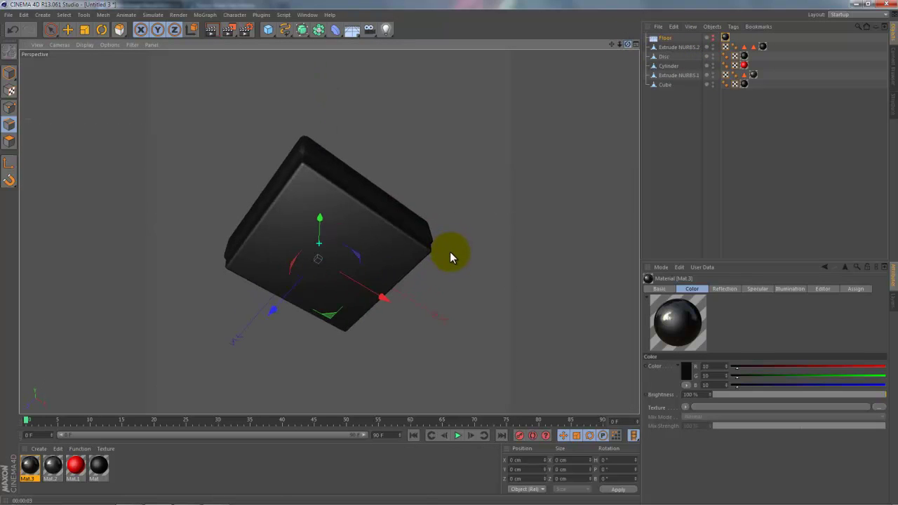
# Select the Cube, face its underside, and start the Knife tool in Line mode
pyautogui.click(664, 84)
pyautogui.keyDown('alt'); pyautogui.moveTo(344, 243); pyautogui.dragTo(518, 200); pyautogui.keyUp('alt')
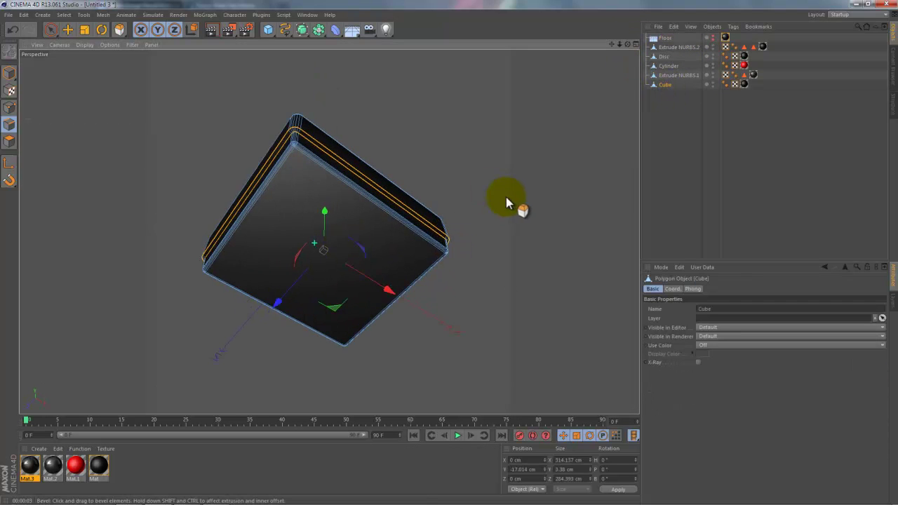
pyautogui.moveTo(628, 44); pyautogui.dragTo(449, 251)
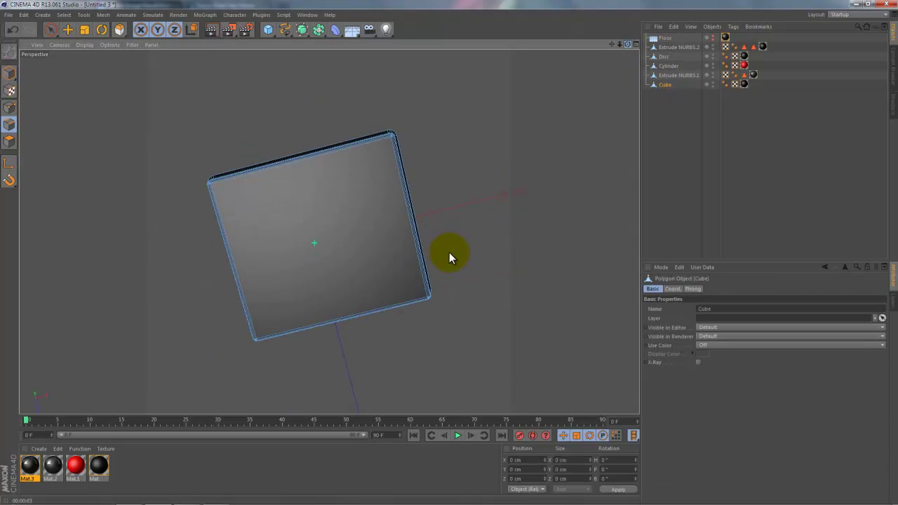
pyautogui.keyDown('alt'); pyautogui.moveTo(323, 223); pyautogui.dragTo(485, 177); pyautogui.keyUp('alt')
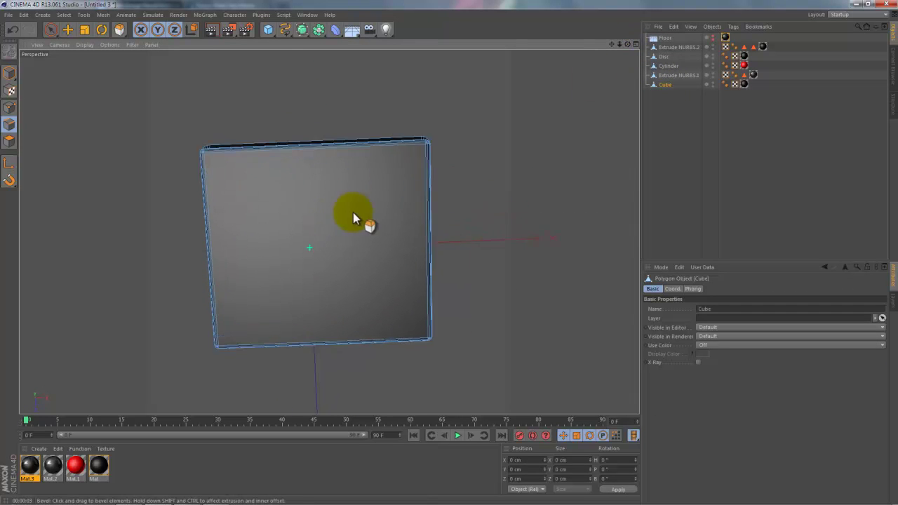
pyautogui.rightClick(485, 177)
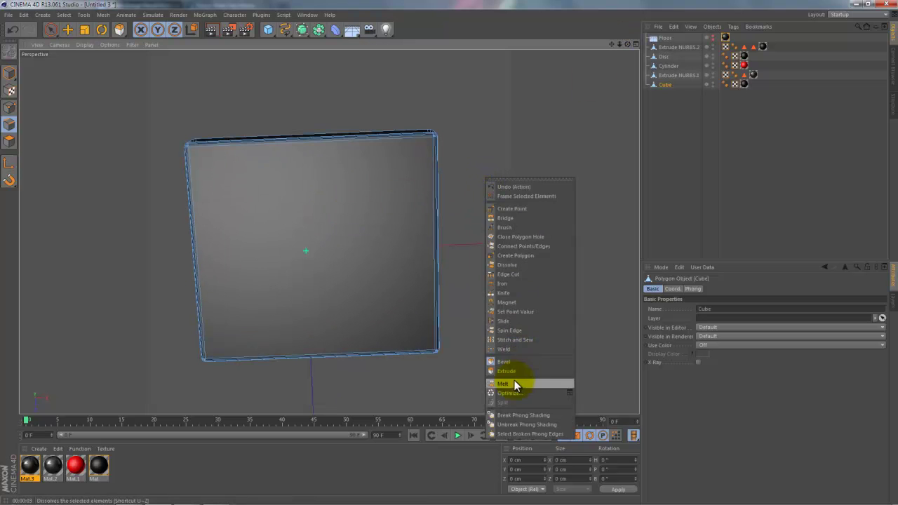
pyautogui.click(505, 293)
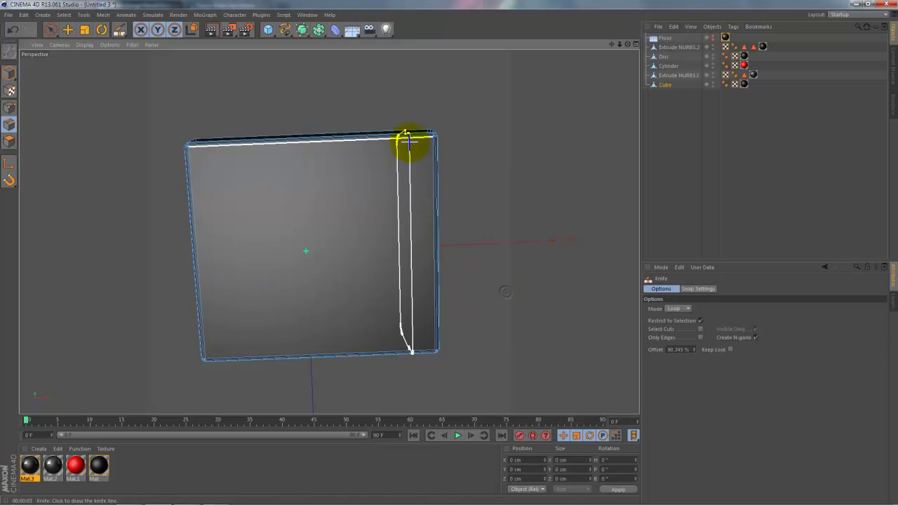
pyautogui.click(679, 309)
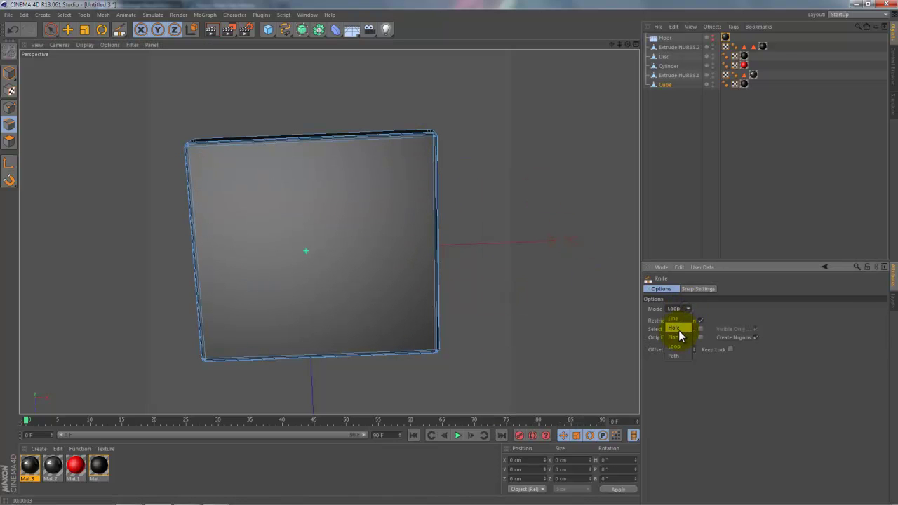
pyautogui.click(677, 319)
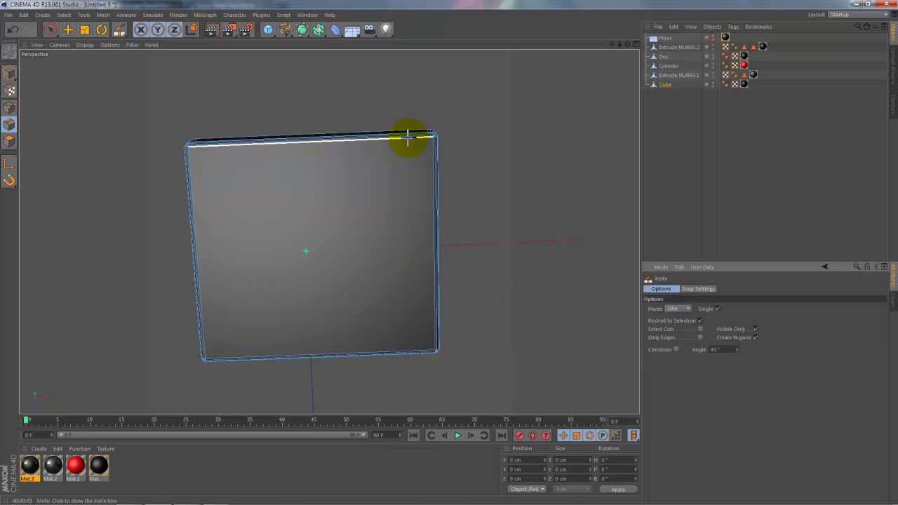
# Cut two vertical lines near the right edge and two near the left edge of the underside
pyautogui.moveTo(407, 138); pyautogui.dragTo(411, 373)
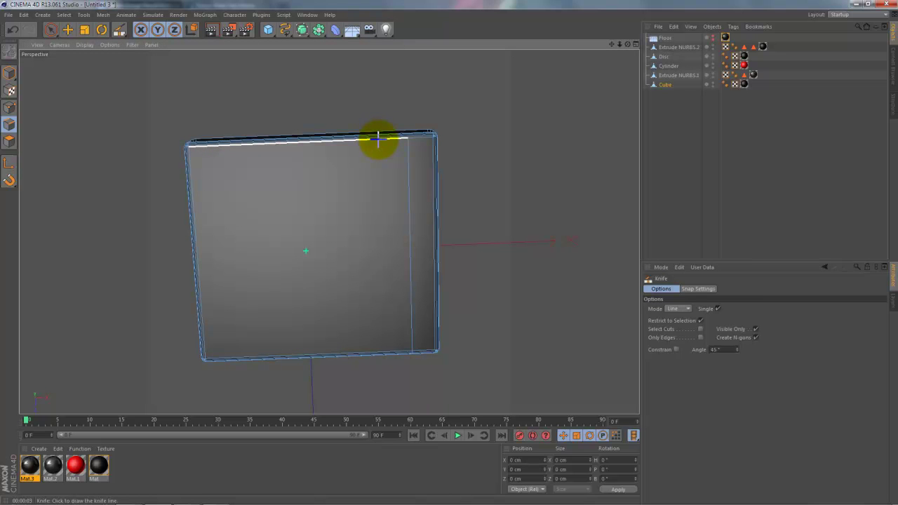
pyautogui.moveTo(379, 137); pyautogui.dragTo(386, 361)
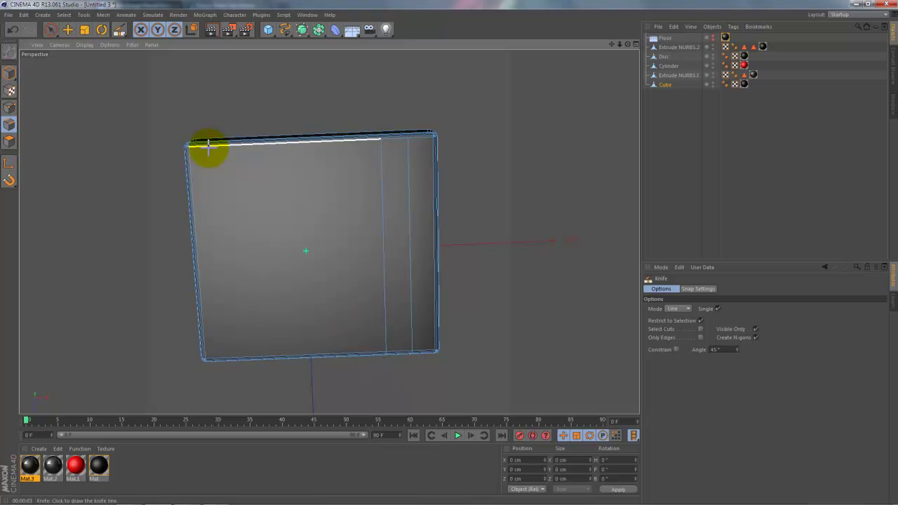
pyautogui.moveTo(212, 144); pyautogui.dragTo(225, 359)
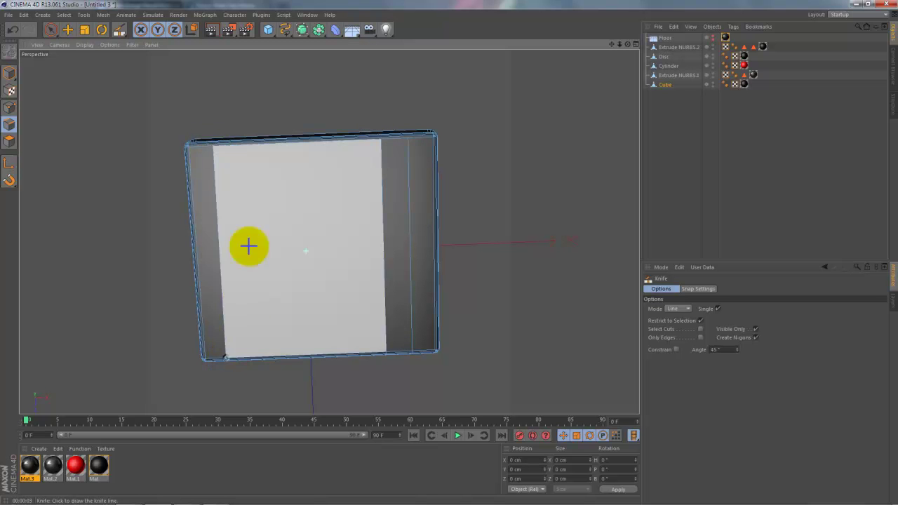
pyautogui.moveTo(237, 145); pyautogui.dragTo(249, 357)
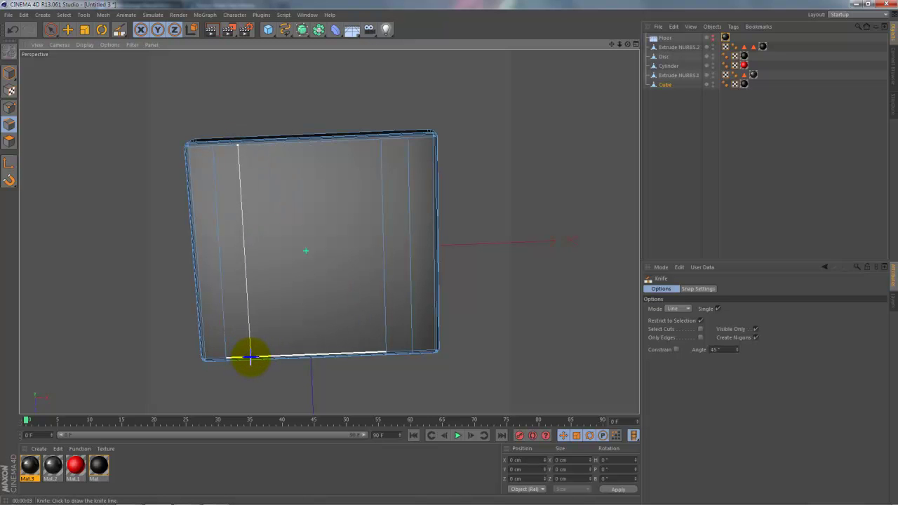
pyautogui.hotkey('ctrl', 'z')
pyautogui.moveTo(237, 145); pyautogui.dragTo(254, 356)
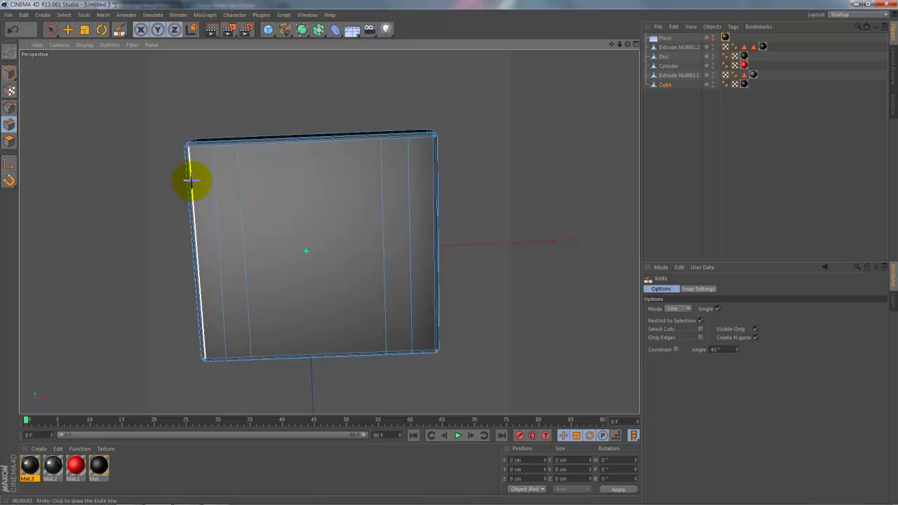
# Cut two horizontal lines near the top and bottom edges, then switch to Polygons mode
pyautogui.moveTo(190, 181); pyautogui.dragTo(433, 170)
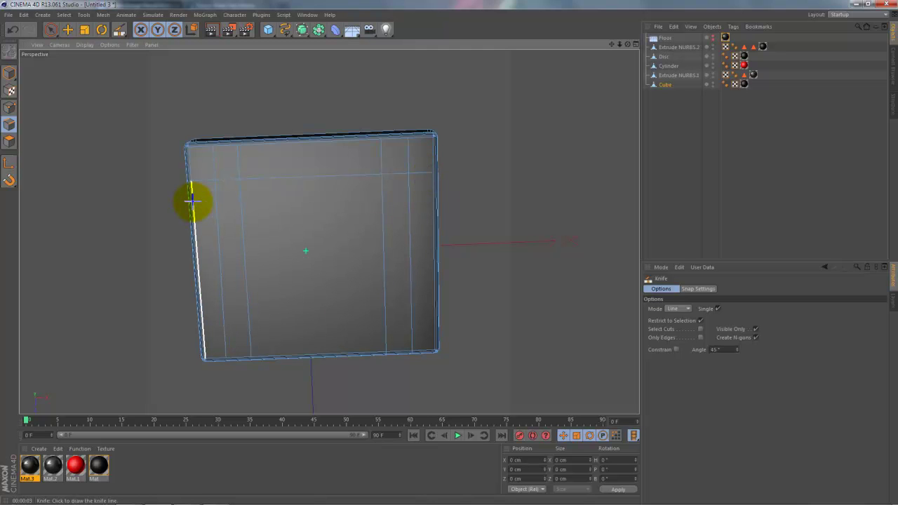
pyautogui.moveTo(191, 201); pyautogui.dragTo(430, 194)
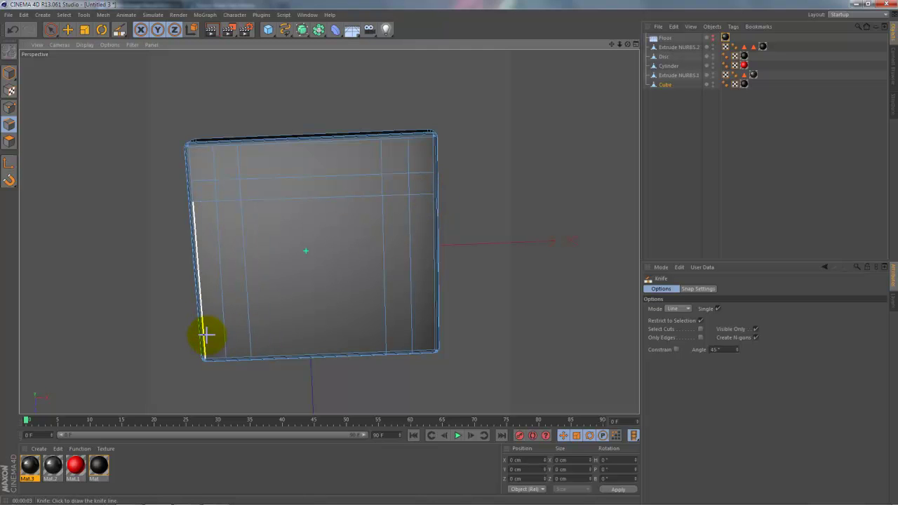
pyautogui.moveTo(204, 334); pyautogui.dragTo(434, 324)
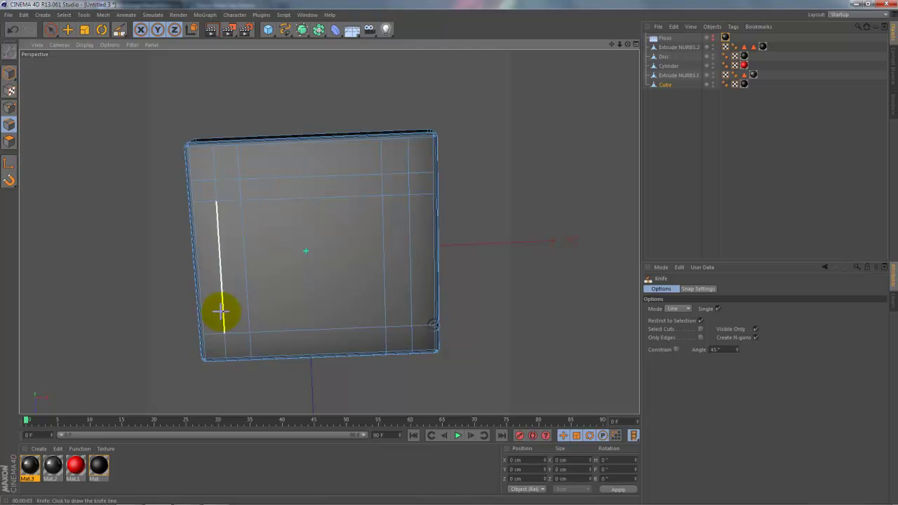
pyautogui.moveTo(202, 315); pyautogui.dragTo(433, 305)
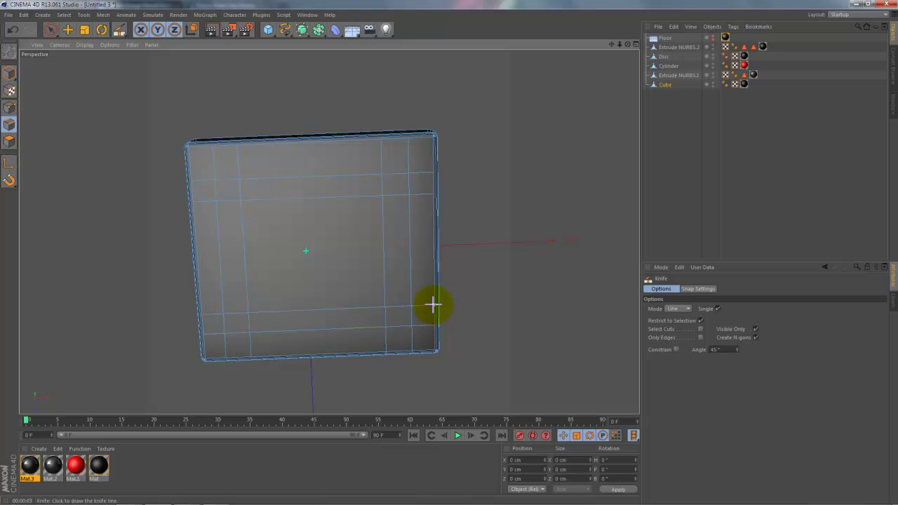
pyautogui.click(10, 140)
# Live-select the four small corner squares on the underside and bring up the mesh commands
pyautogui.click(50, 30)
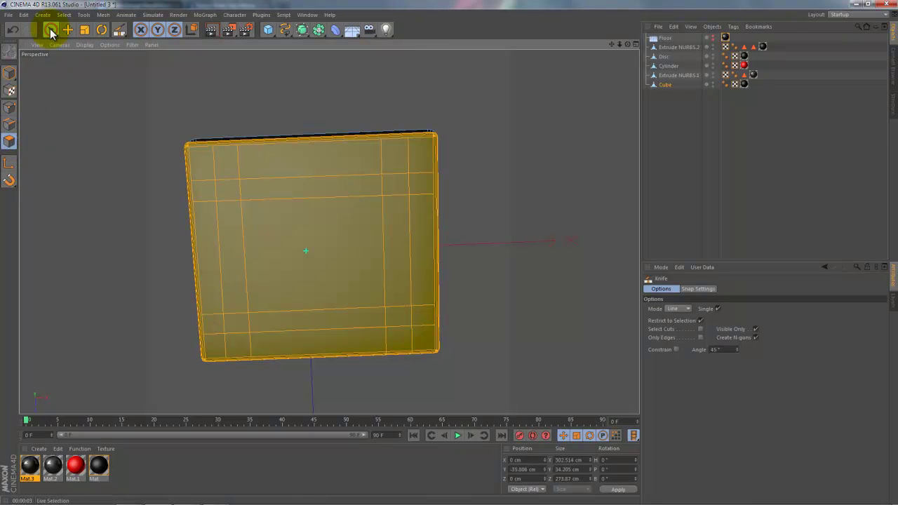
pyautogui.moveTo(231, 207); pyautogui.dragTo(227, 191)
pyautogui.keyDown('shift'); pyautogui.click(395, 186); pyautogui.keyUp('shift')
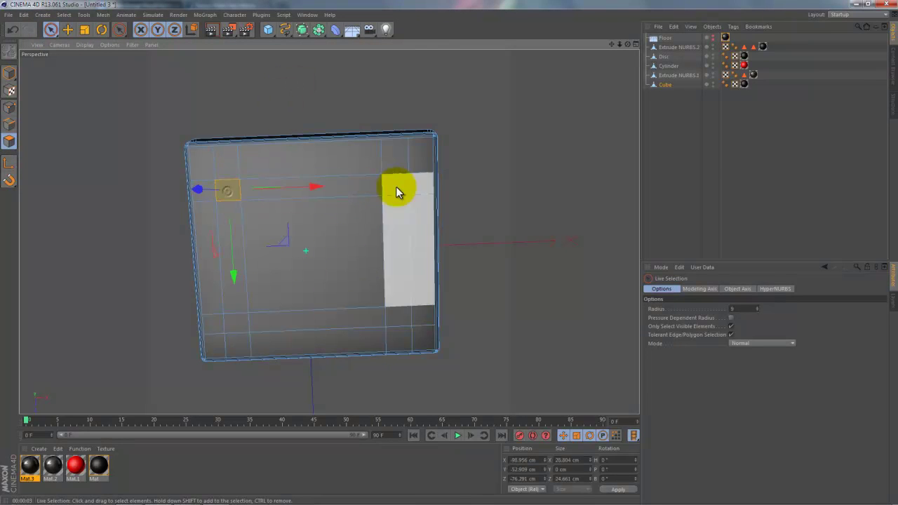
pyautogui.keyDown('shift'); pyautogui.click(399, 317); pyautogui.keyUp('shift')
pyautogui.keyDown('shift'); pyautogui.click(242, 325); pyautogui.keyUp('shift')
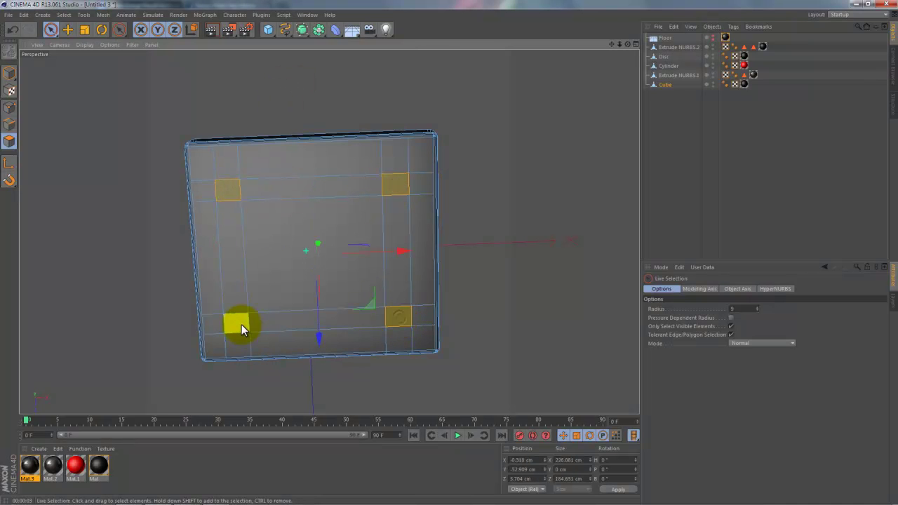
pyautogui.moveTo(520, 278)
pyautogui.keyDown('alt'); pyautogui.mouseDown()
pyautogui.moveTo(475, 297)
pyautogui.moveTo(487, 331)
pyautogui.moveTo(445, 365)
pyautogui.moveTo(502, 306)
pyautogui.mouseUp(); pyautogui.keyUp('alt')
pyautogui.rightClick(502, 306)
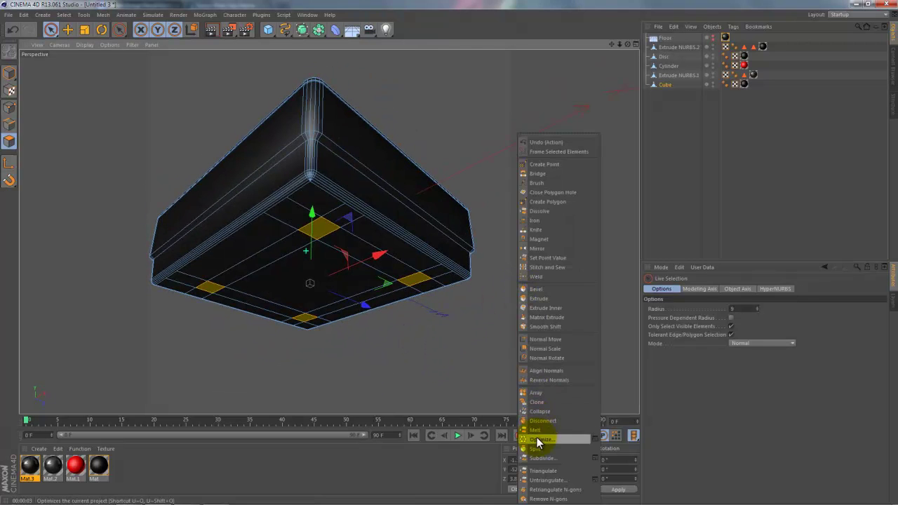
pyautogui.press('Escape')
pyautogui.rightClick(496, 336)
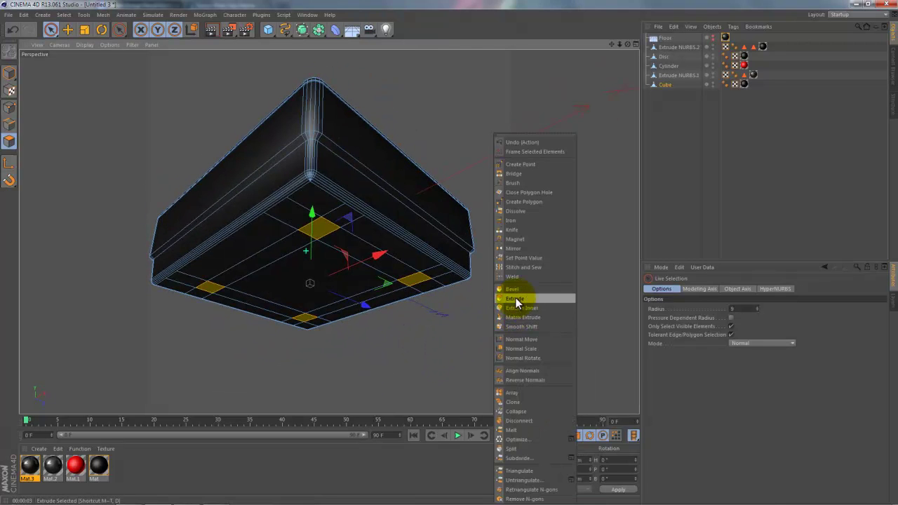
# Extrude the four corner squares into foot pads and switch to Edges mode
pyautogui.click(516, 297)
pyautogui.moveTo(451, 254); pyautogui.dragTo(469, 146)
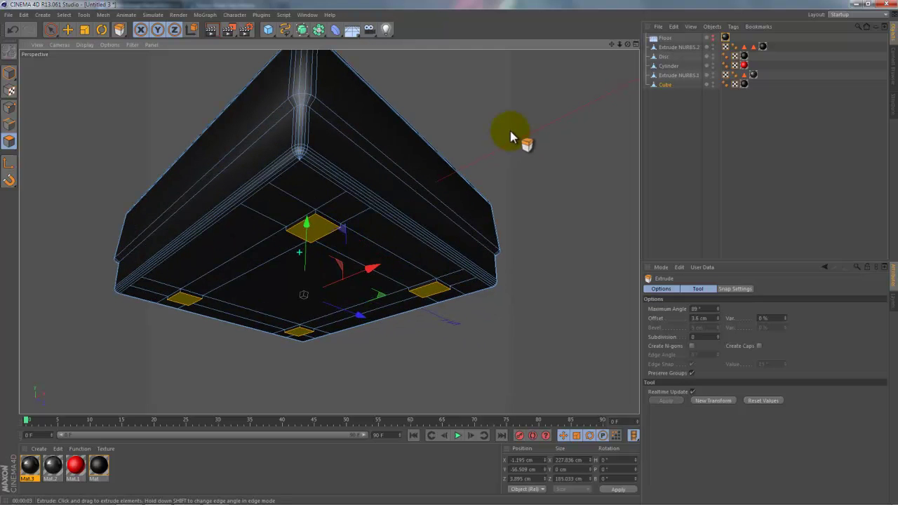
pyautogui.click(10, 124)
pyautogui.scroll(4, 250, 180)
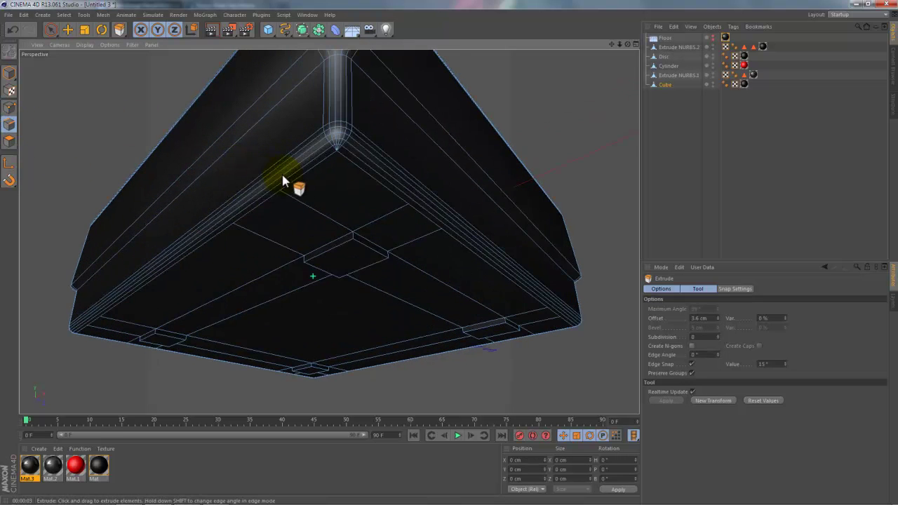
# Select the first foot-pad edges, orbiting around the cube to reach each pad
pyautogui.click(364, 246)
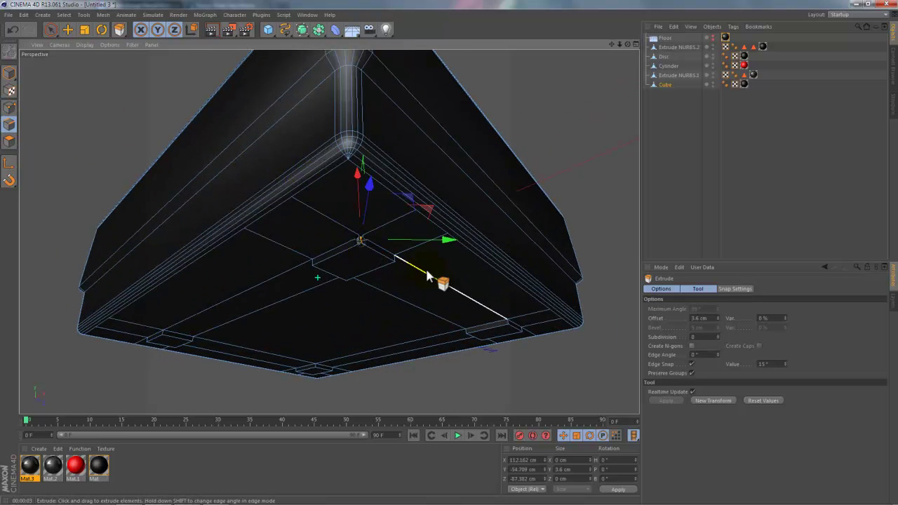
pyautogui.keyDown('alt'); pyautogui.moveTo(451, 270); pyautogui.dragTo(381, 281); pyautogui.keyUp('alt')
pyautogui.moveTo(318, 290)
pyautogui.keyDown('alt'); pyautogui.mouseDown()
pyautogui.moveTo(284, 280)
pyautogui.moveTo(169, 288)
pyautogui.mouseUp(); pyautogui.keyUp('alt')
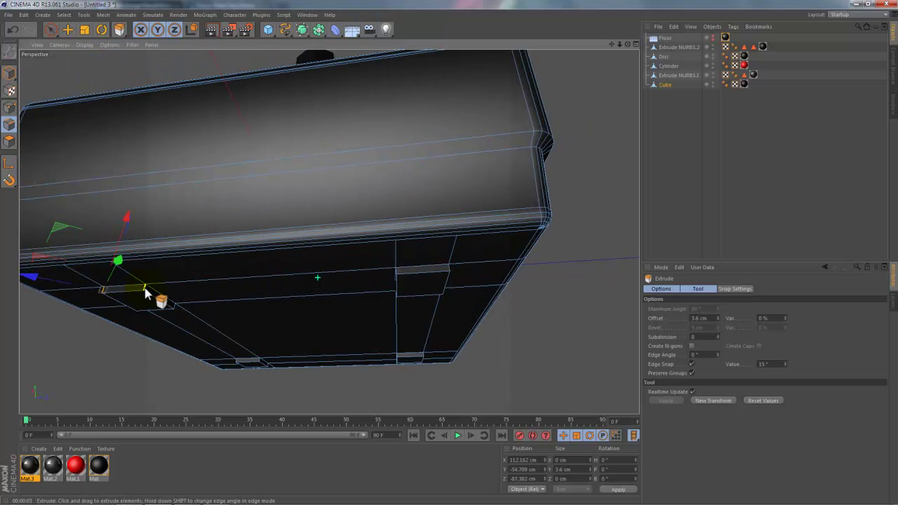
pyautogui.click(145, 293)
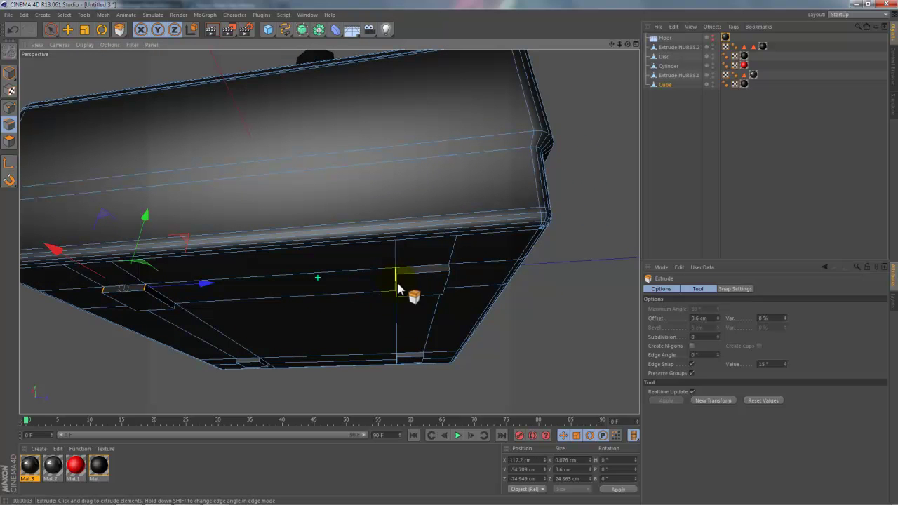
pyautogui.keyDown('alt'); pyautogui.moveTo(491, 272); pyautogui.dragTo(463, 288); pyautogui.keyUp('alt')
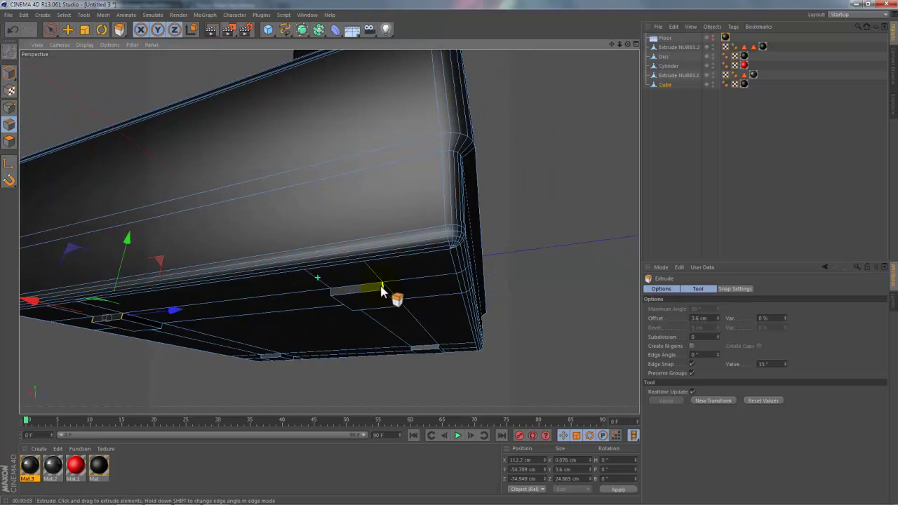
pyautogui.keyDown('shift'); pyautogui.click(331, 298); pyautogui.keyUp('shift')
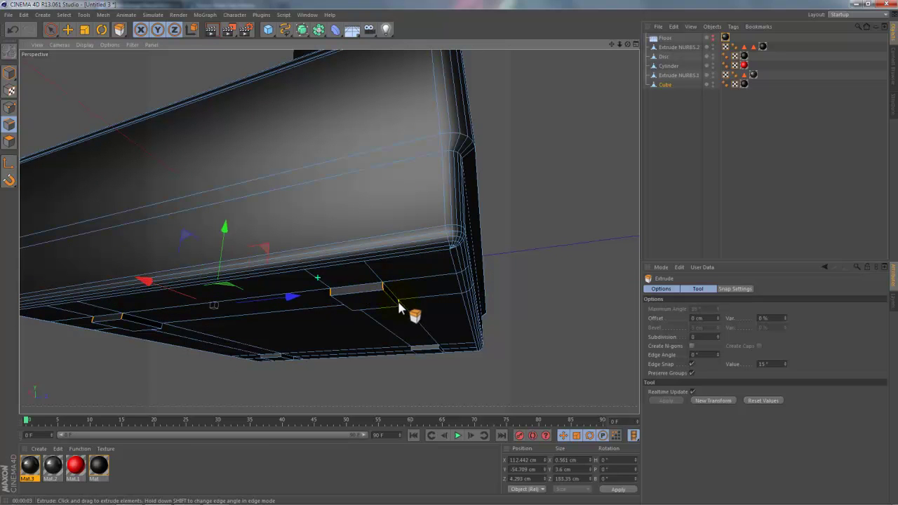
pyautogui.keyDown('shift'); pyautogui.click(399, 308); pyautogui.keyUp('shift')
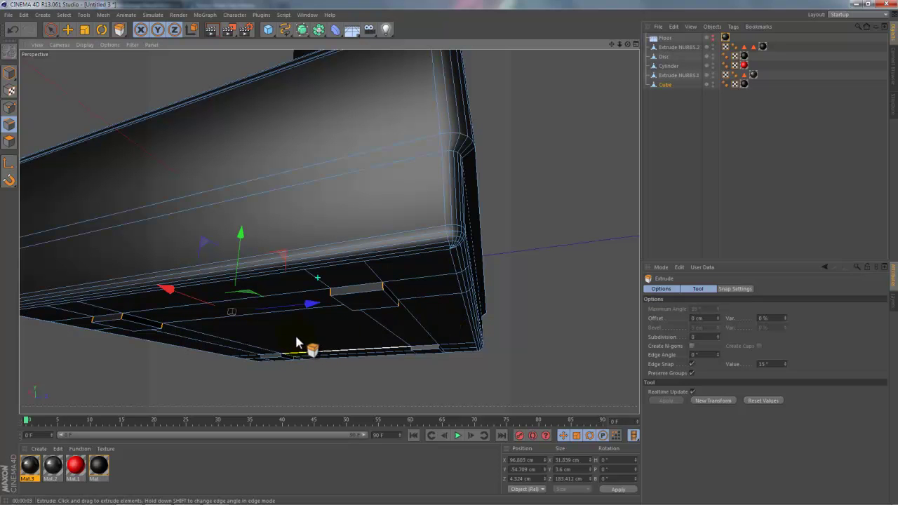
# Add the remaining foot-pad edges, then turn the view face-on to the underside and zoom in
pyautogui.moveTo(296, 338)
pyautogui.keyDown('alt'); pyautogui.mouseDown()
pyautogui.moveTo(333, 295)
pyautogui.moveTo(545, 281)
pyautogui.mouseUp(); pyautogui.keyUp('alt')
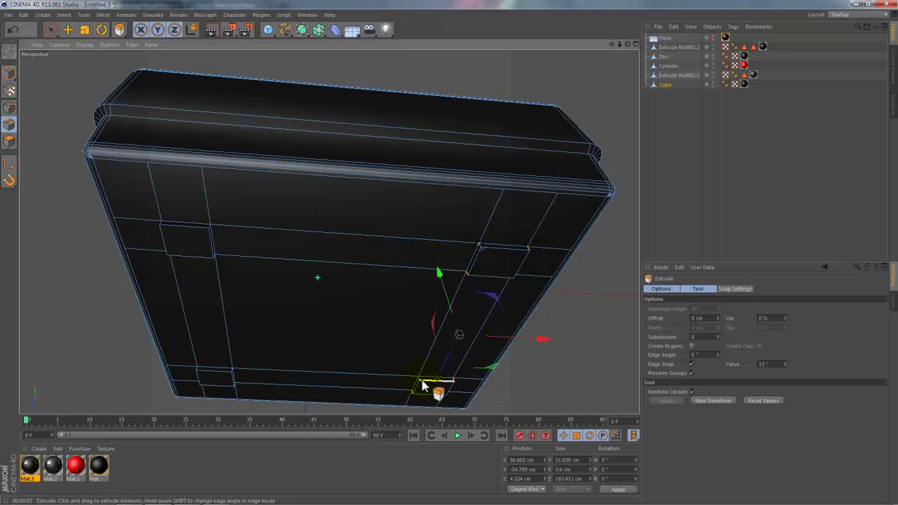
pyautogui.click(207, 235)
pyautogui.keyDown('alt'); pyautogui.moveTo(250, 207); pyautogui.dragTo(369, 253); pyautogui.keyUp('alt')
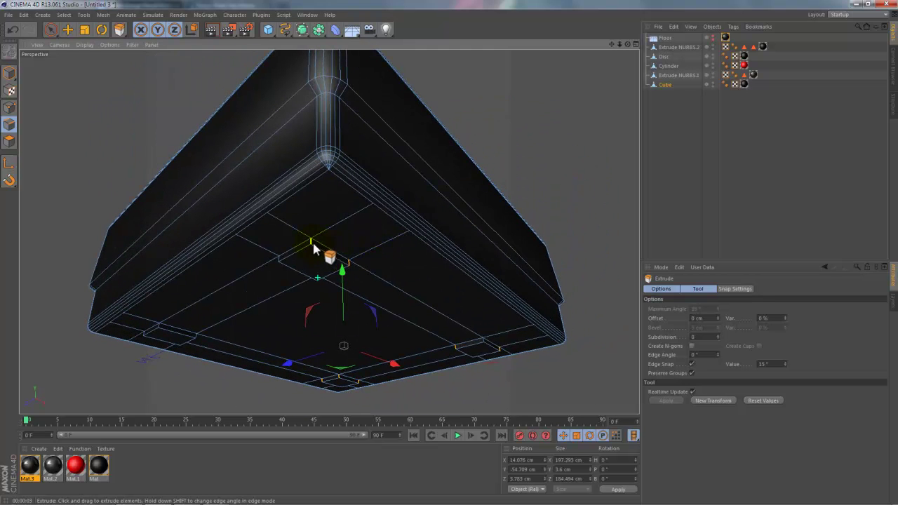
pyautogui.keyDown('shift'); pyautogui.click(279, 261); pyautogui.keyUp('shift')
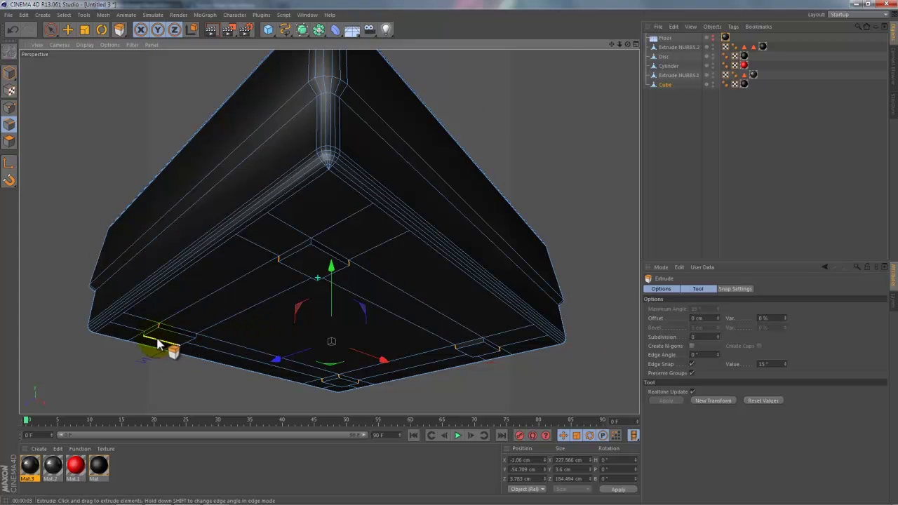
pyautogui.scroll(4, 158, 345)
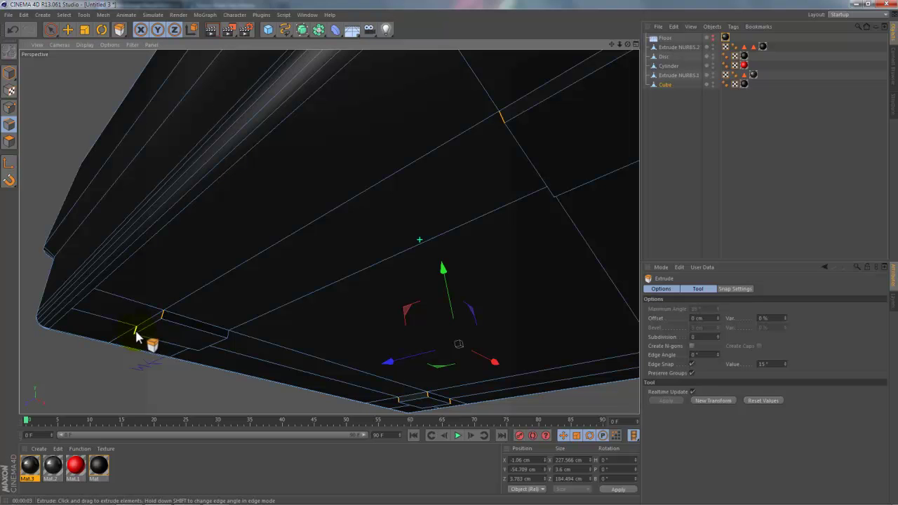
pyautogui.keyDown('shift'); pyautogui.click(136, 334); pyautogui.keyUp('shift')
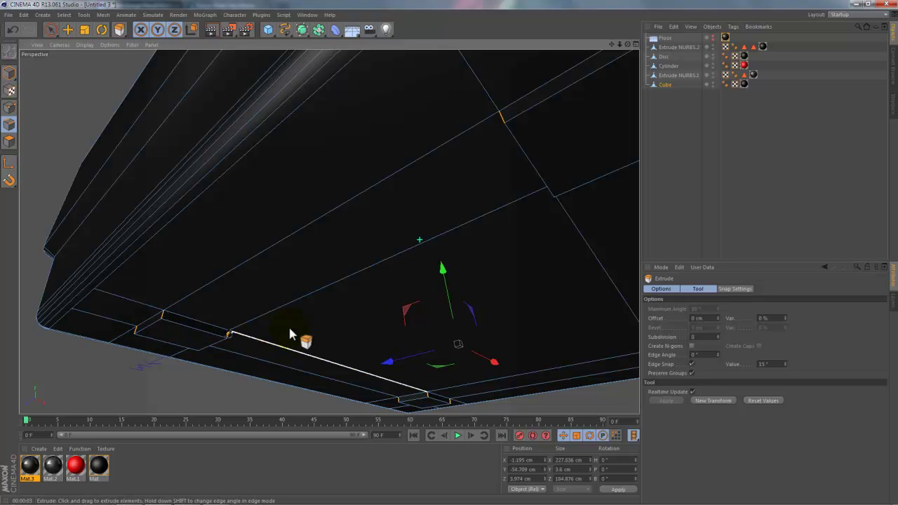
pyautogui.moveTo(282, 324)
pyautogui.keyDown('alt'); pyautogui.mouseDown()
pyautogui.moveTo(506, 287)
pyautogui.moveTo(516, 306)
pyautogui.mouseUp(); pyautogui.keyUp('alt')
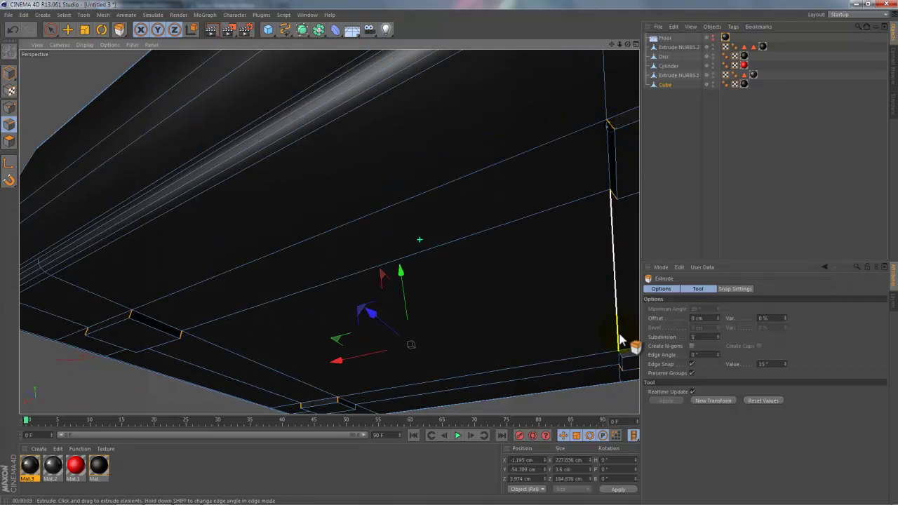
pyautogui.keyDown('alt'); pyautogui.moveTo(485, 250); pyautogui.dragTo(485, 255); pyautogui.keyUp('alt')
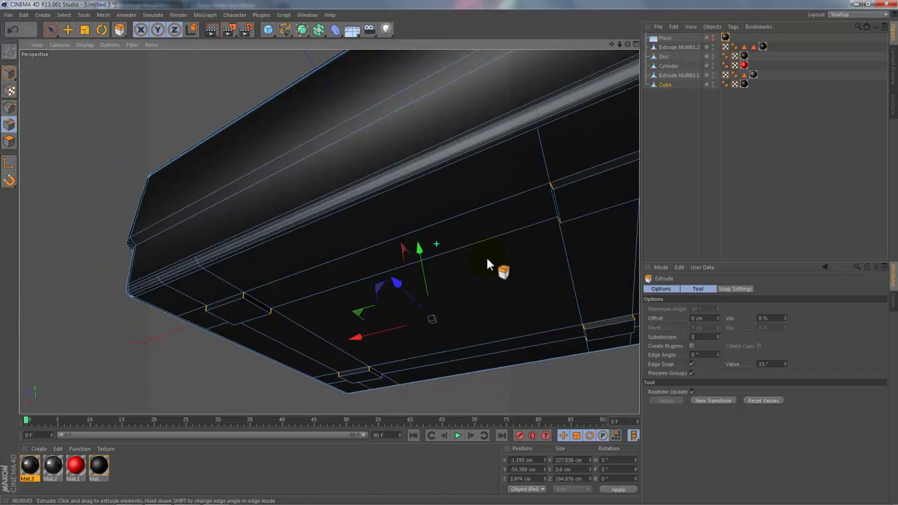
pyautogui.moveTo(446, 375)
pyautogui.keyDown('alt'); pyautogui.mouseDown()
pyautogui.moveTo(315, 349)
pyautogui.moveTo(474, 325)
pyautogui.mouseUp(); pyautogui.keyUp('alt')
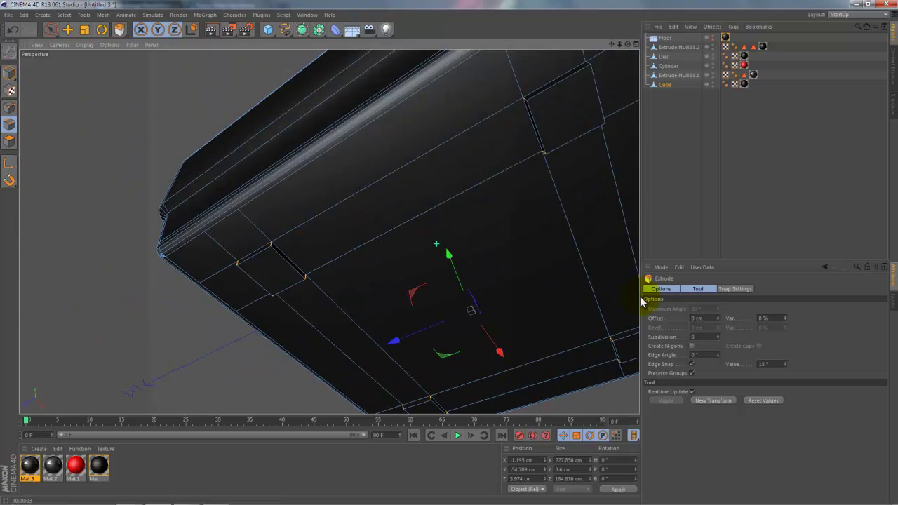
pyautogui.moveTo(451, 257)
pyautogui.keyDown('alt'); pyautogui.mouseDown()
pyautogui.moveTo(443, 261)
pyautogui.moveTo(449, 257)
pyautogui.mouseUp(); pyautogui.keyUp('alt')
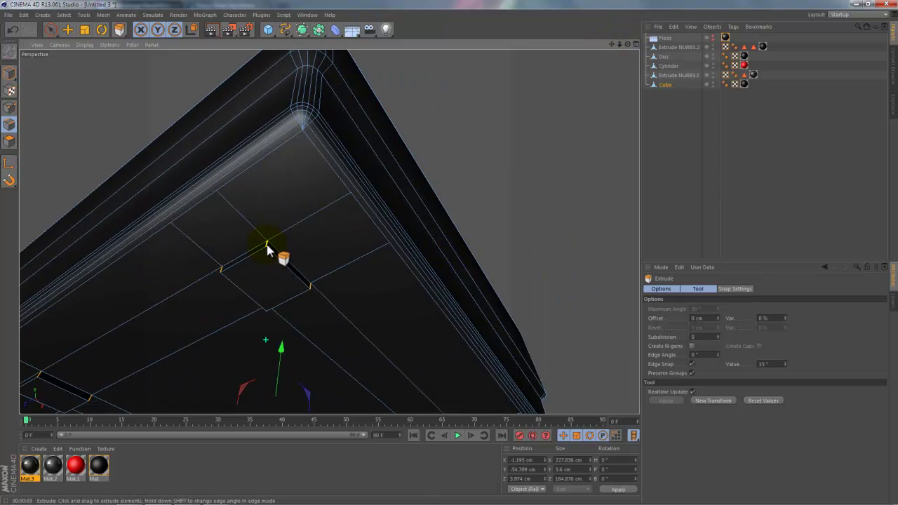
pyautogui.moveTo(611, 44)
pyautogui.keyDown('alt'); pyautogui.mouseDown()
pyautogui.moveTo(452, 248)
pyautogui.moveTo(496, 255)
pyautogui.mouseUp(); pyautogui.keyUp('alt')
pyautogui.scroll(1, 484, 261)
pyautogui.scroll(1, 475, 268)
pyautogui.scroll(1, 475, 267)
pyautogui.scroll(1, 475, 267)
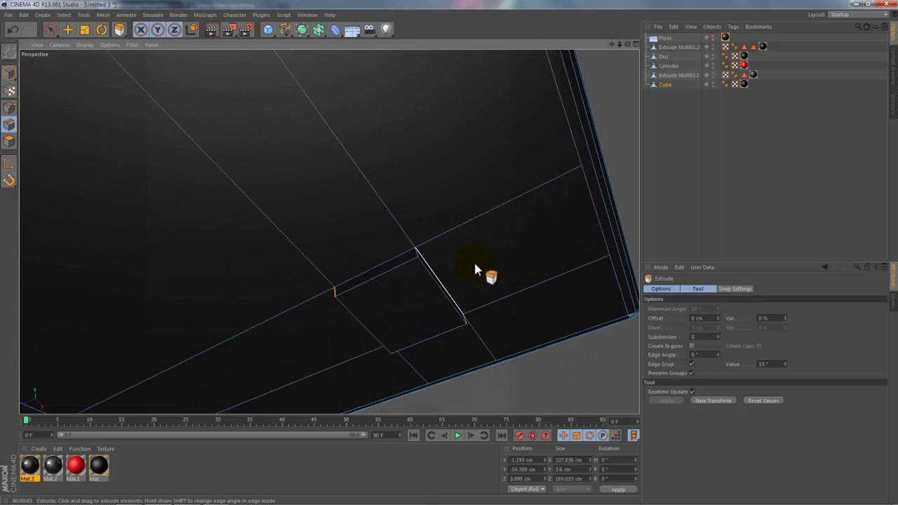
pyautogui.scroll(1, 475, 270)
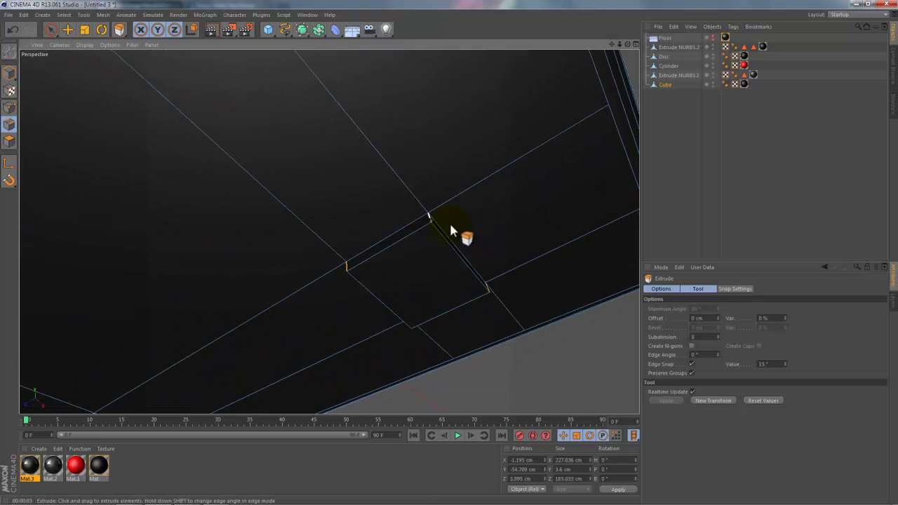
# Bevel the selected foot-pad edges with 21 subdivisions and a -2.7 cm inner offset
pyautogui.rightClick(527, 220)
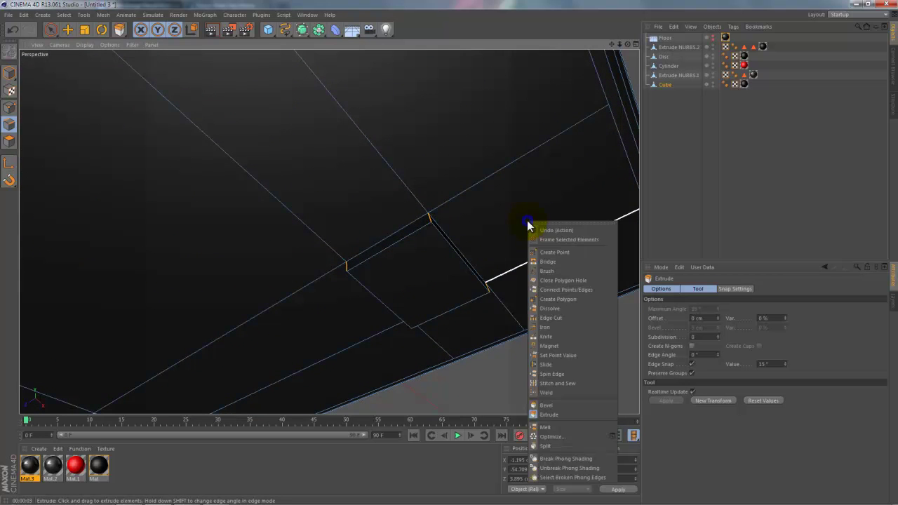
pyautogui.click(546, 405)
pyautogui.click(718, 335)
pyautogui.click(718, 335)
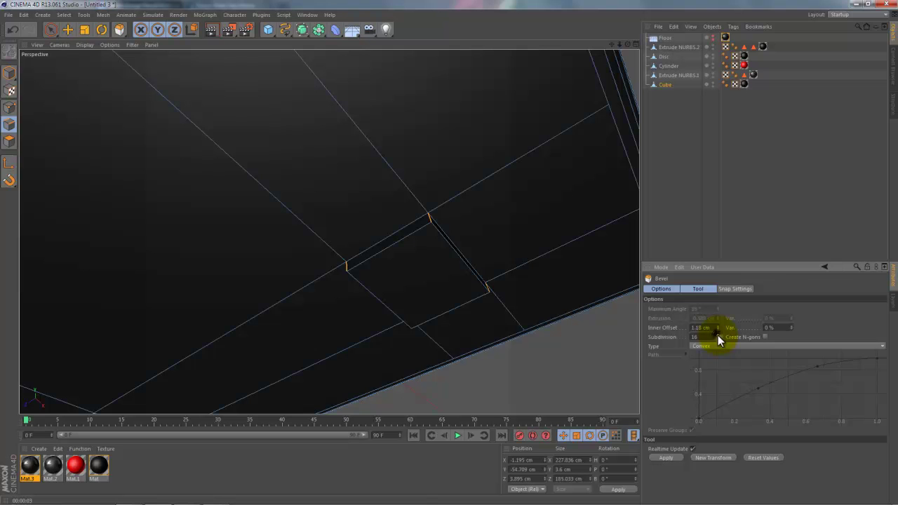
pyautogui.click(718, 335)
pyautogui.click(718, 336)
pyautogui.moveTo(621, 44); pyautogui.dragTo(451, 257)
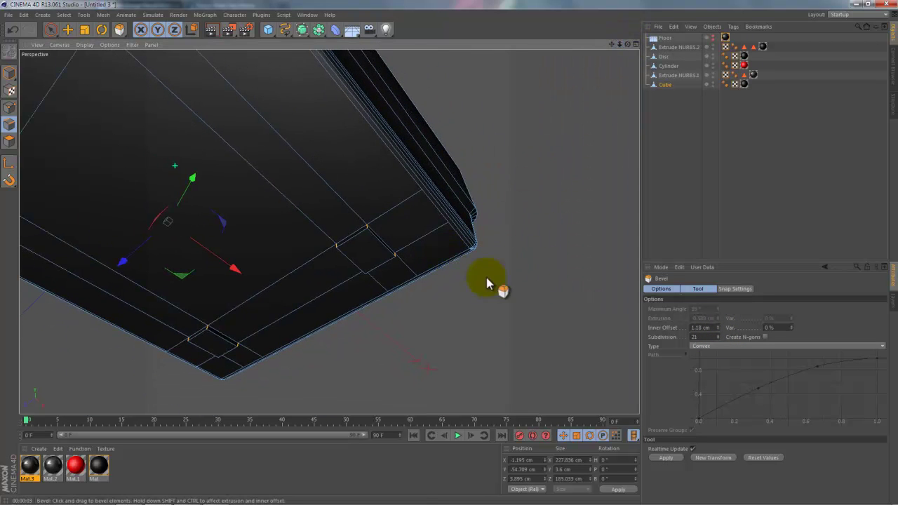
pyautogui.hotkey('ctrl', 'a')
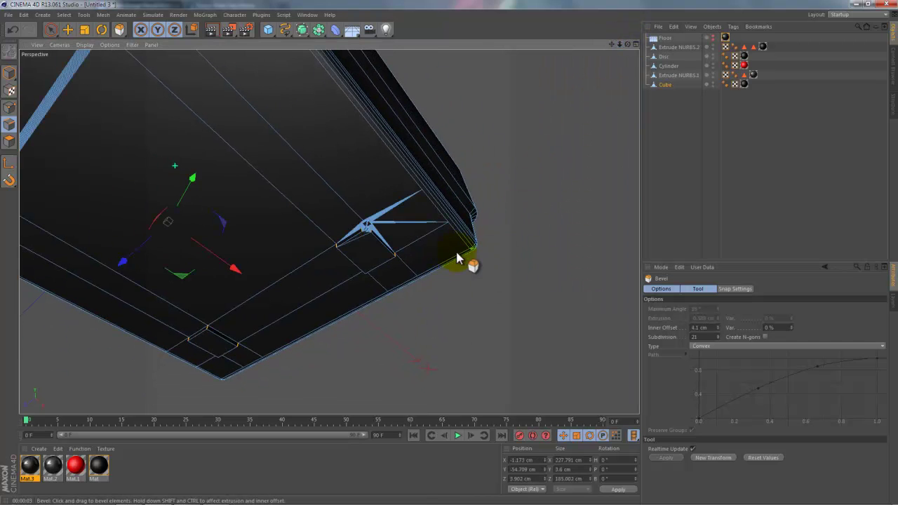
pyautogui.moveTo(457, 256); pyautogui.dragTo(447, 249)
pyautogui.keyDown('alt'); pyautogui.moveTo(452, 309); pyautogui.dragTo(362, 241); pyautogui.keyUp('alt')
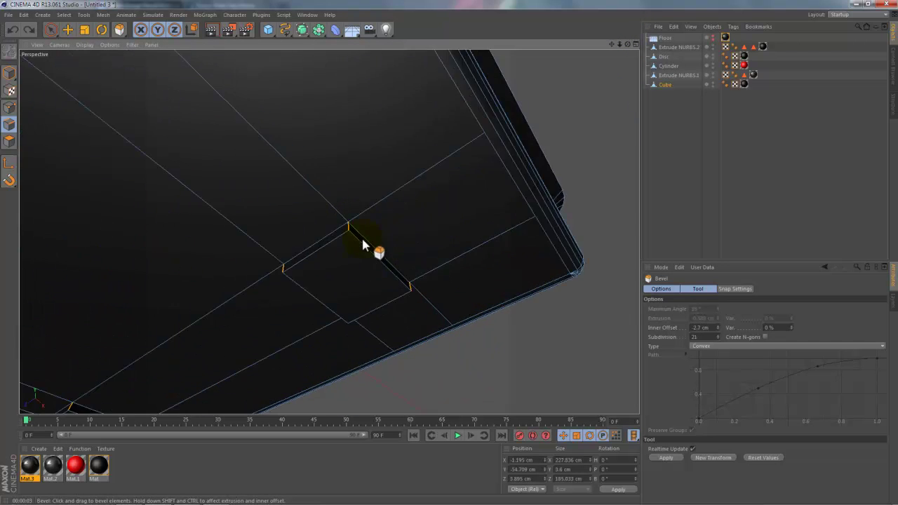
pyautogui.scroll(3, 361, 232)
pyautogui.scroll(2, 344, 210)
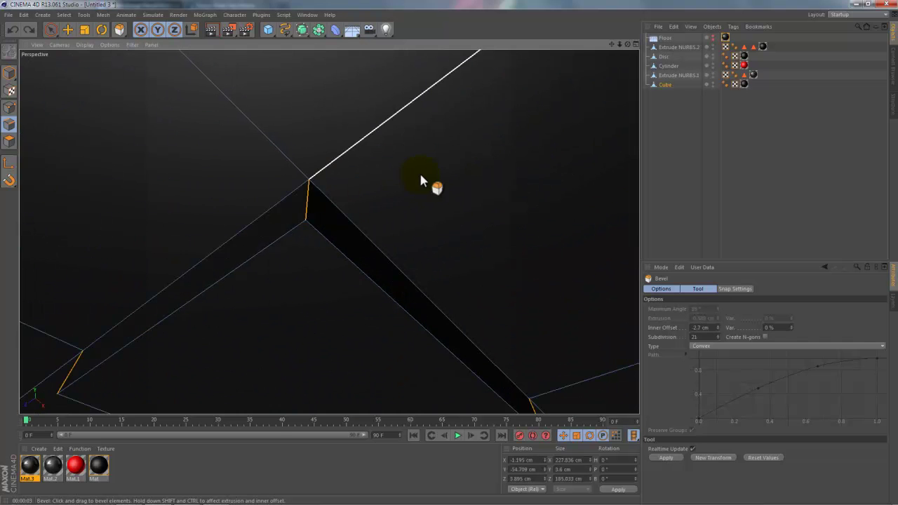
pyautogui.moveTo(619, 44); pyautogui.dragTo(449, 261)
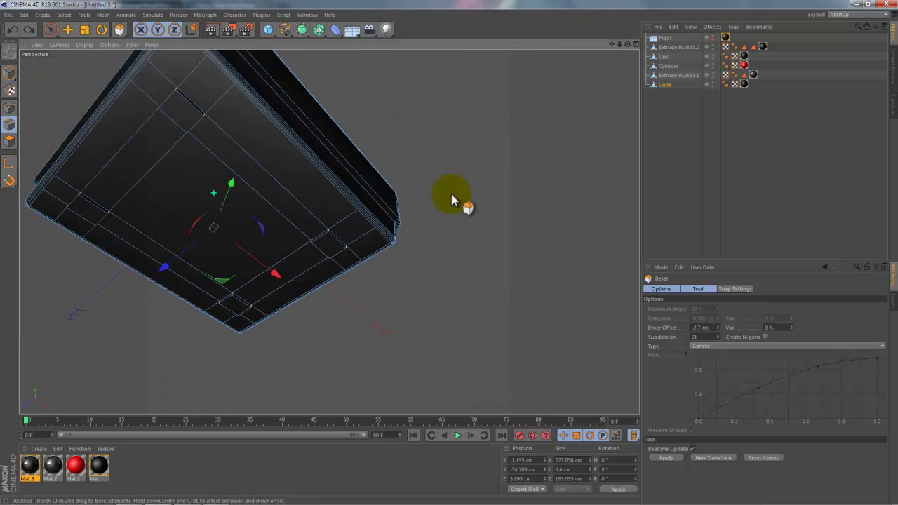
# Optimize the cube mesh to merge stray points
pyautogui.rightClick(451, 195)
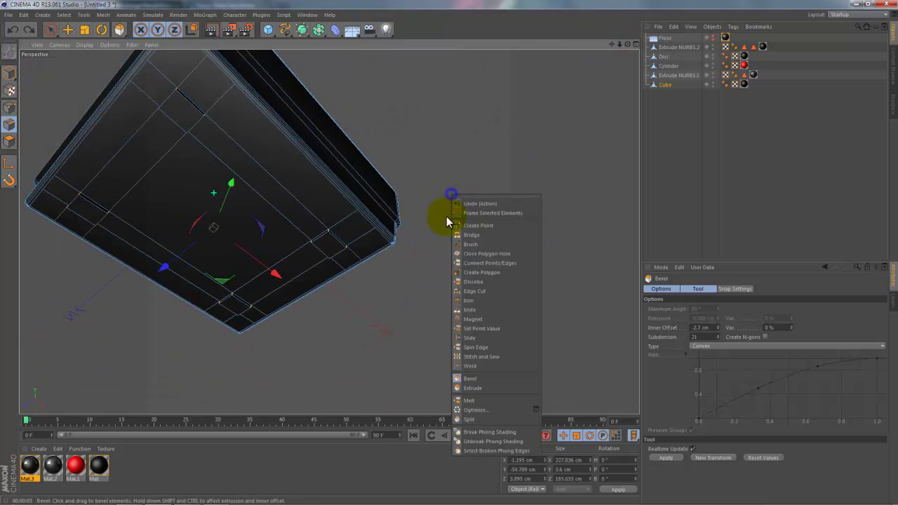
pyautogui.click(485, 410)
pyautogui.scroll(3, 353, 223)
pyautogui.scroll(2, 355, 220)
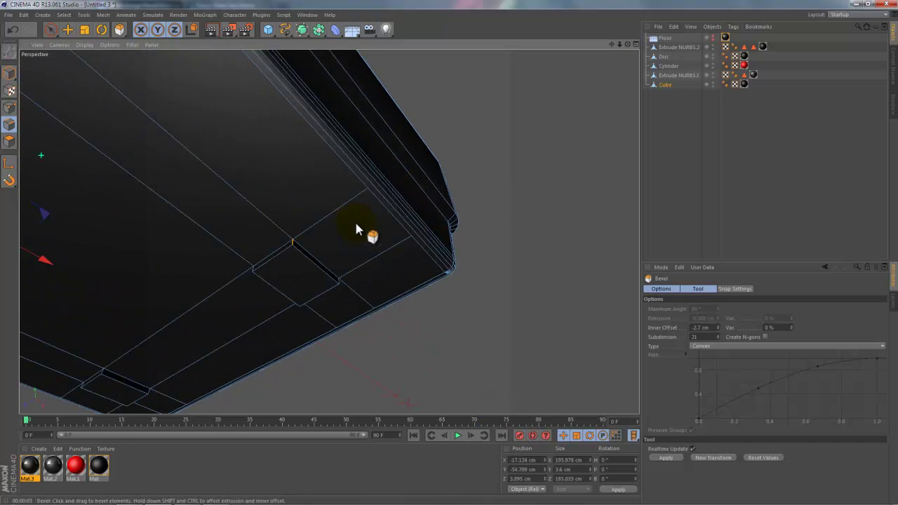
pyautogui.scroll(2, 356, 224)
# Bevel the foot-pad slot edges to a 2.6 cm inner offset, checking the box sides
pyautogui.moveTo(451, 259); pyautogui.dragTo(501, 252)
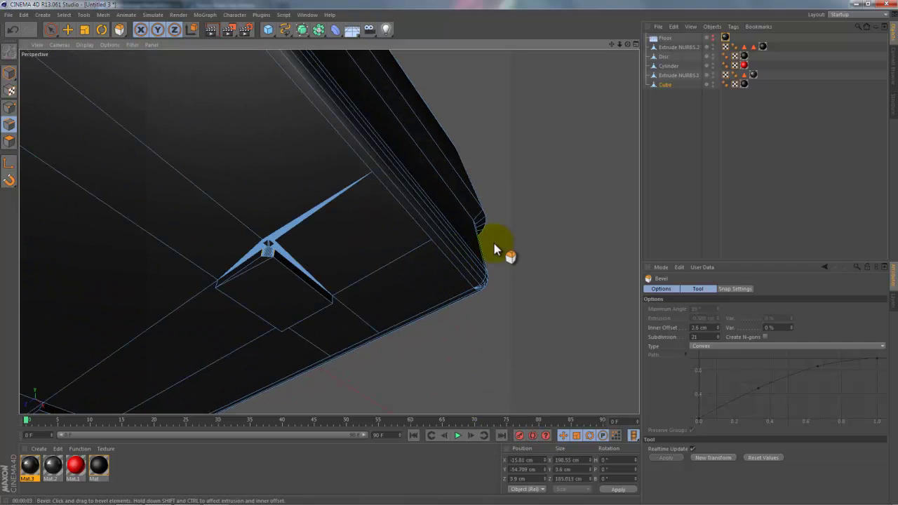
pyautogui.scroll(2, 281, 261)
pyautogui.scroll(2, 290, 257)
pyautogui.scroll(-3, 291, 257)
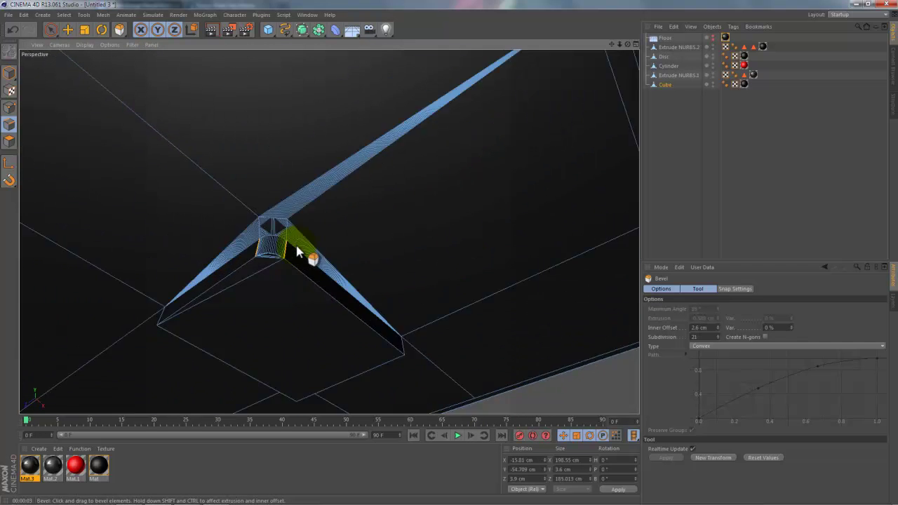
pyautogui.scroll(-3, 313, 259)
pyautogui.moveTo(341, 364)
pyautogui.keyDown('alt'); pyautogui.mouseDown()
pyautogui.moveTo(400, 253)
pyautogui.moveTo(390, 254)
pyautogui.mouseUp(); pyautogui.keyUp('alt')
pyautogui.scroll(-1, 393, 251)
pyautogui.scroll(-2, 406, 253)
pyautogui.scroll(-4, 409, 244)
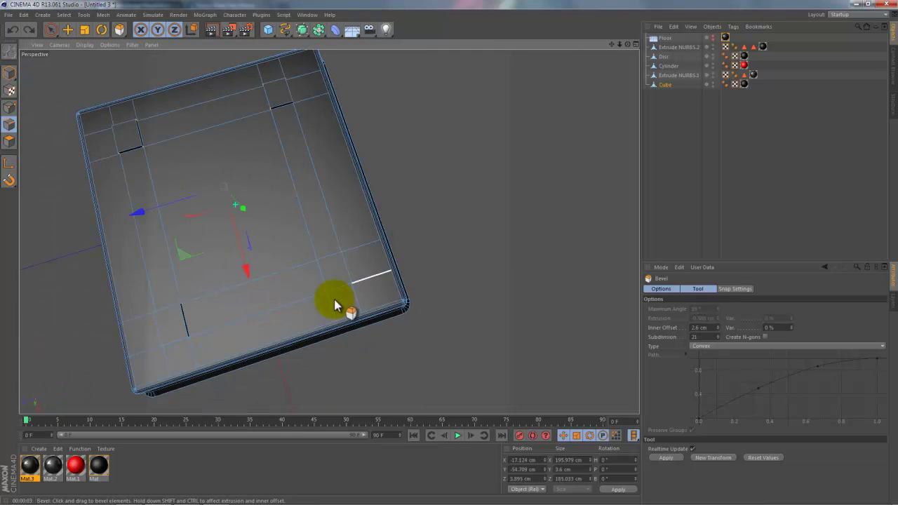
pyautogui.moveTo(487, 321)
pyautogui.keyDown('alt'); pyautogui.mouseDown()
pyautogui.moveTo(426, 341)
pyautogui.moveTo(437, 285)
pyautogui.moveTo(414, 365)
pyautogui.moveTo(345, 307)
pyautogui.moveTo(385, 283)
pyautogui.moveTo(400, 287)
pyautogui.moveTo(384, 330)
pyautogui.moveTo(354, 334)
pyautogui.moveTo(300, 283)
pyautogui.moveTo(303, 276)
pyautogui.mouseUp(); pyautogui.keyUp('alt')
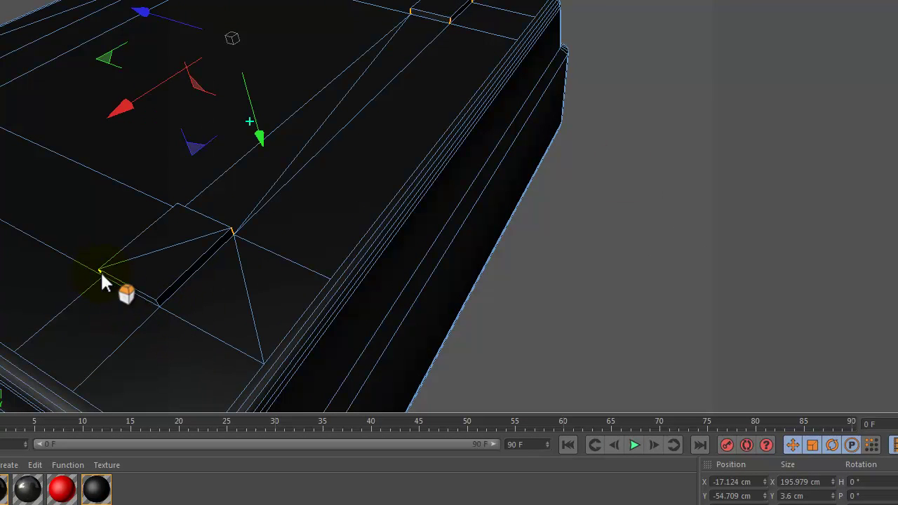
# Knife-cut new lines across the foot pads from their corner points
pyautogui.click(100, 271)
pyautogui.click(157, 302)
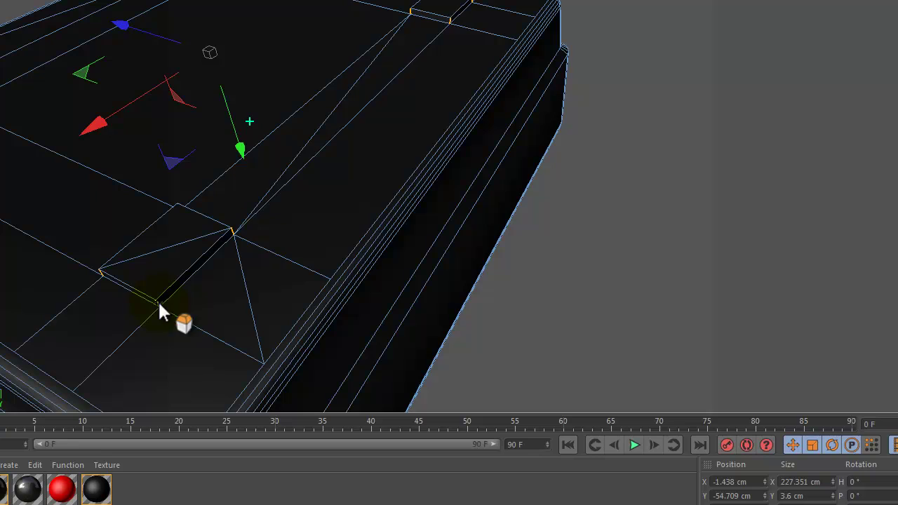
pyautogui.moveTo(148, 167)
pyautogui.keyDown('alt'); pyautogui.mouseDown()
pyautogui.moveTo(477, 166)
pyautogui.moveTo(497, 156)
pyautogui.mouseUp(); pyautogui.keyUp('alt')
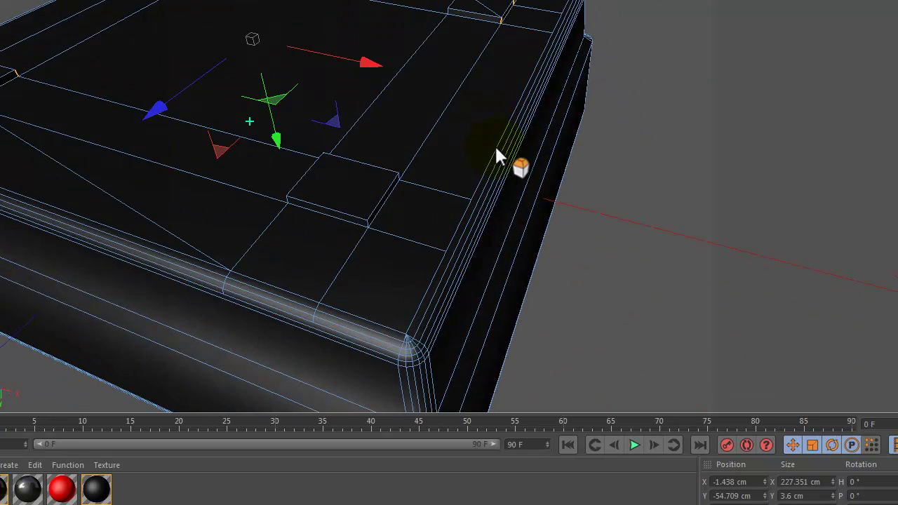
pyautogui.click(449, 13)
pyautogui.keyDown('shift'); pyautogui.click(398, 175); pyautogui.keyUp('shift')
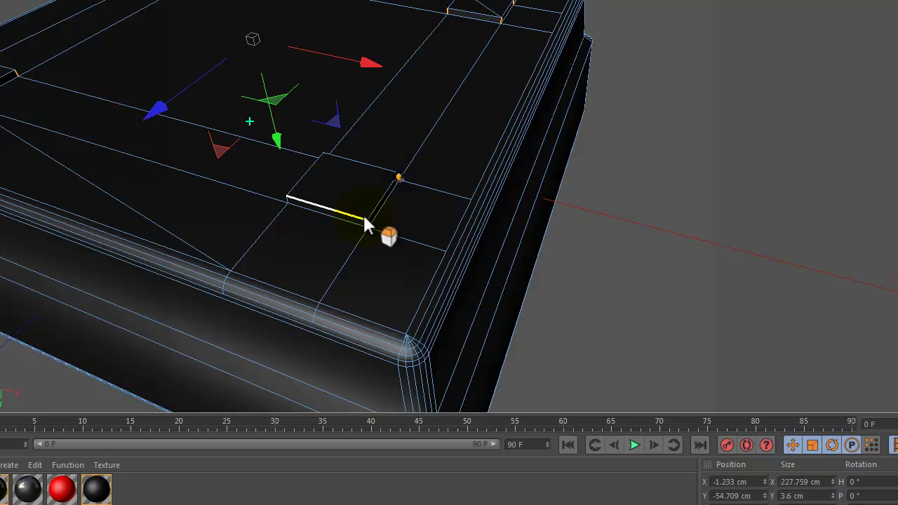
pyautogui.moveTo(367, 225); pyautogui.dragTo(290, 204)
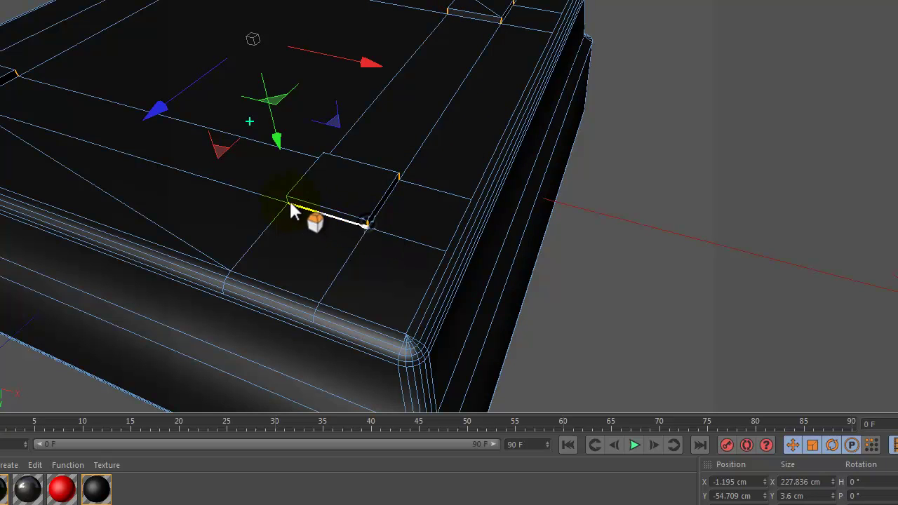
pyautogui.moveTo(389, 132)
pyautogui.keyDown('alt'); pyautogui.mouseDown()
pyautogui.moveTo(670, 173)
pyautogui.moveTo(673, 156)
pyautogui.mouseUp(); pyautogui.keyUp('alt')
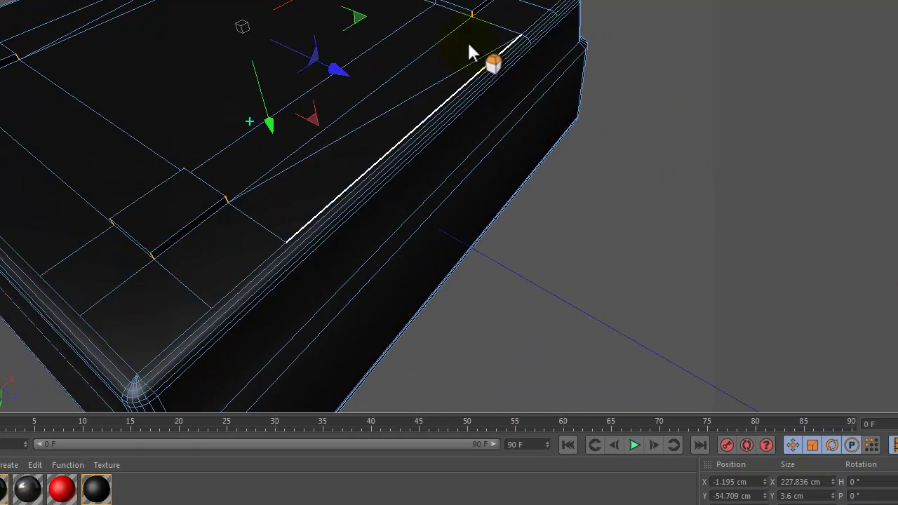
pyautogui.moveTo(357, 124)
pyautogui.keyDown('alt'); pyautogui.mouseDown()
pyautogui.moveTo(530, 109)
pyautogui.moveTo(353, 169)
pyautogui.moveTo(180, 151)
pyautogui.moveTo(119, 130)
pyautogui.moveTo(68, 150)
pyautogui.mouseUp(); pyautogui.keyUp('alt')
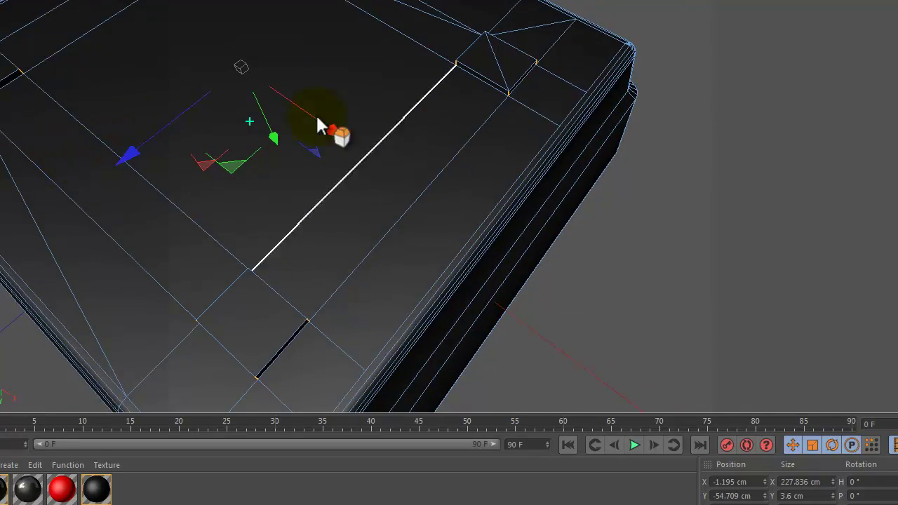
# Bevel the foot-pad corner points to an 11.8 cm inner offset
pyautogui.click(315, 42)
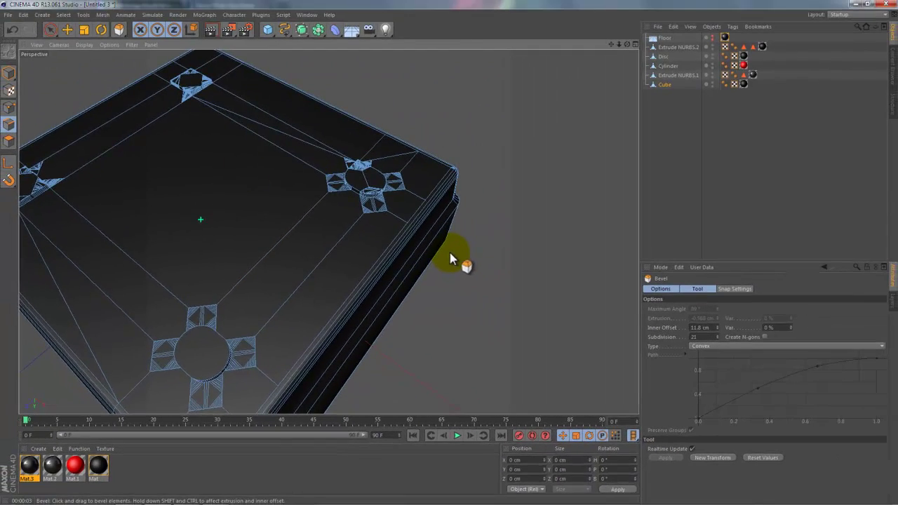
pyautogui.moveTo(462, 261); pyautogui.dragTo(136, 215)
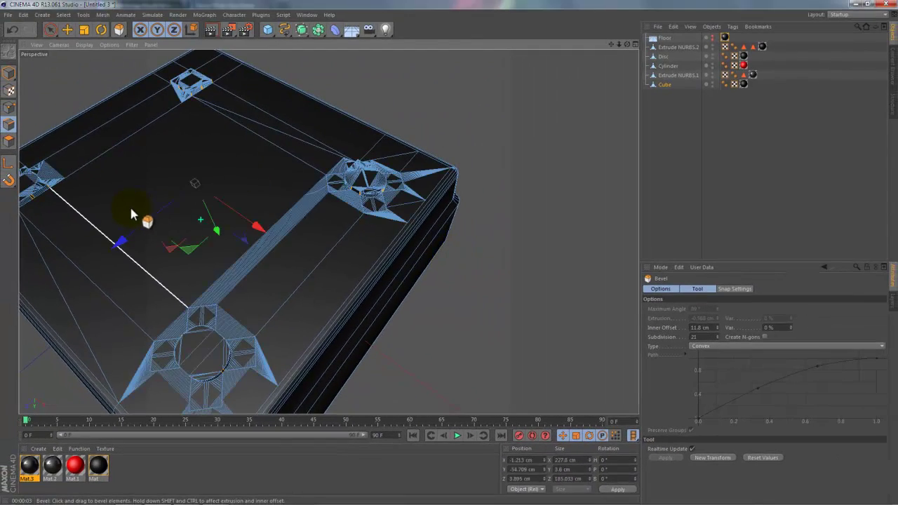
pyautogui.moveTo(62, 132)
pyautogui.keyDown('alt'); pyautogui.mouseDown()
pyautogui.moveTo(322, 149)
pyautogui.moveTo(337, 63)
pyautogui.moveTo(337, 110)
pyautogui.moveTo(357, 170)
pyautogui.moveTo(267, 90)
pyautogui.mouseUp(); pyautogui.keyUp('alt')
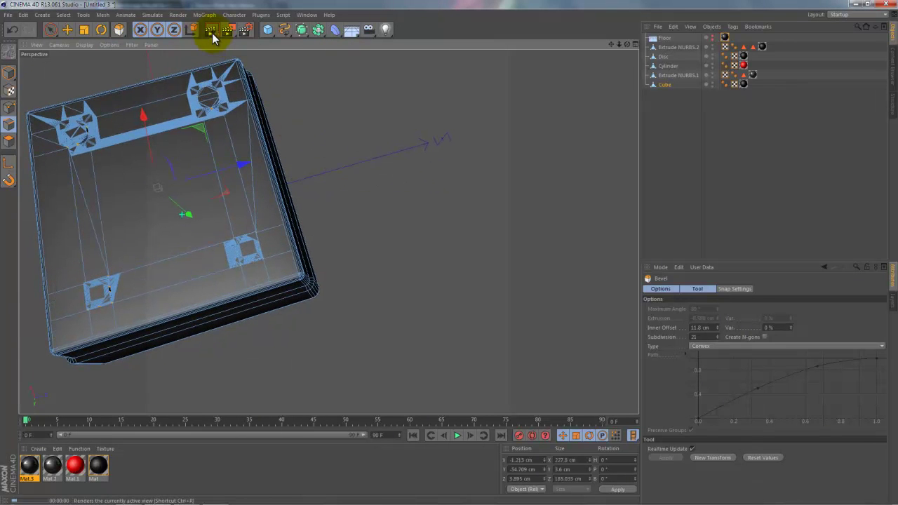
# Preview a render, return to the editor, and zoom onto the underside corner in Edges mode
pyautogui.click(212, 33)
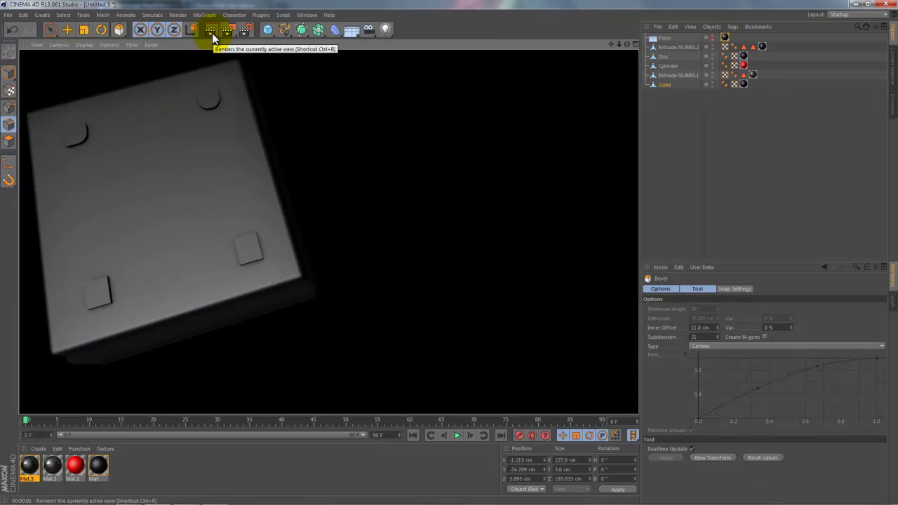
pyautogui.click(260, 229)
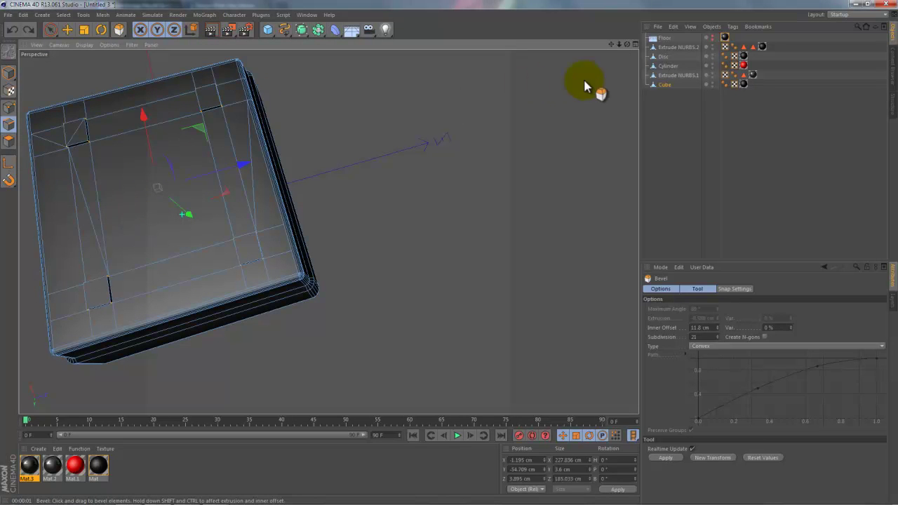
pyautogui.moveTo(607, 44)
pyautogui.keyDown('alt'); pyautogui.mouseDown()
pyautogui.moveTo(461, 257)
pyautogui.moveTo(132, 254)
pyautogui.moveTo(320, 161)
pyautogui.mouseUp(); pyautogui.keyUp('alt')
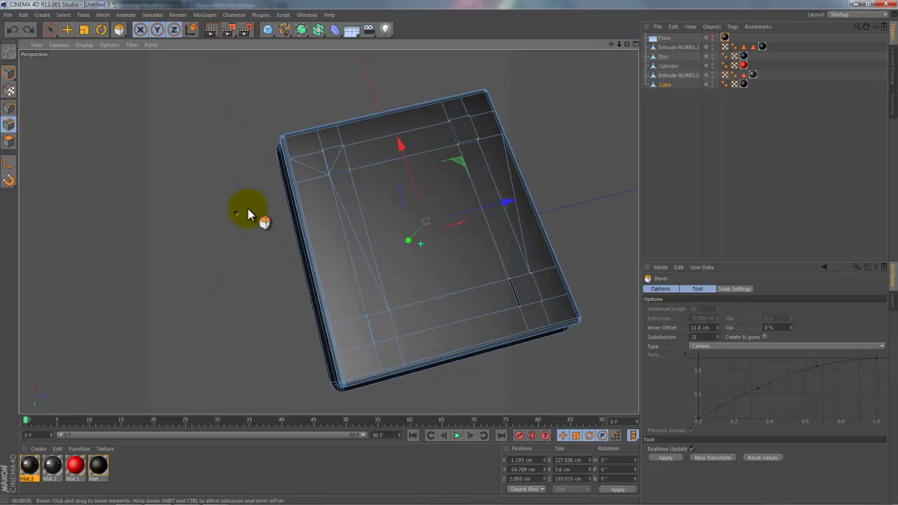
pyautogui.keyDown('alt'); pyautogui.moveTo(321, 160); pyautogui.dragTo(322, 211, button='right'); pyautogui.keyUp('alt')
pyautogui.scroll(3, 323, 212)
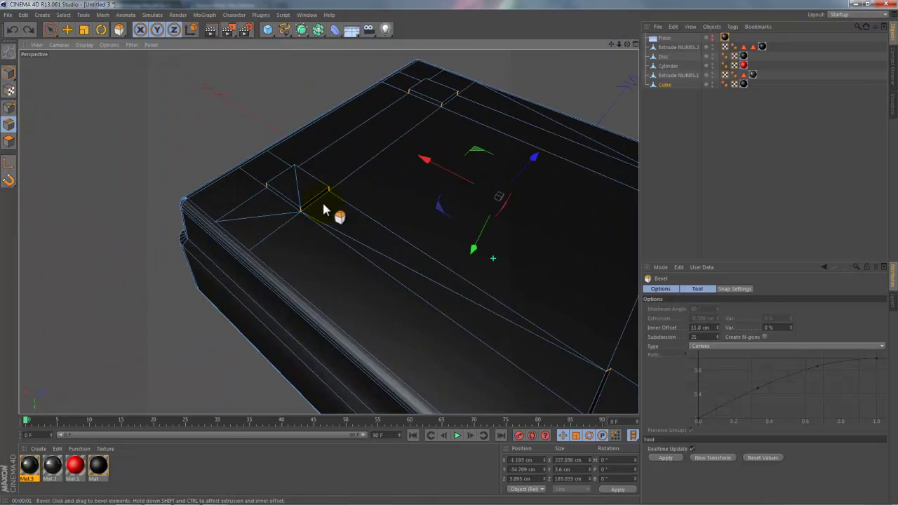
pyautogui.scroll(2, 321, 201)
pyautogui.click(4, 130)
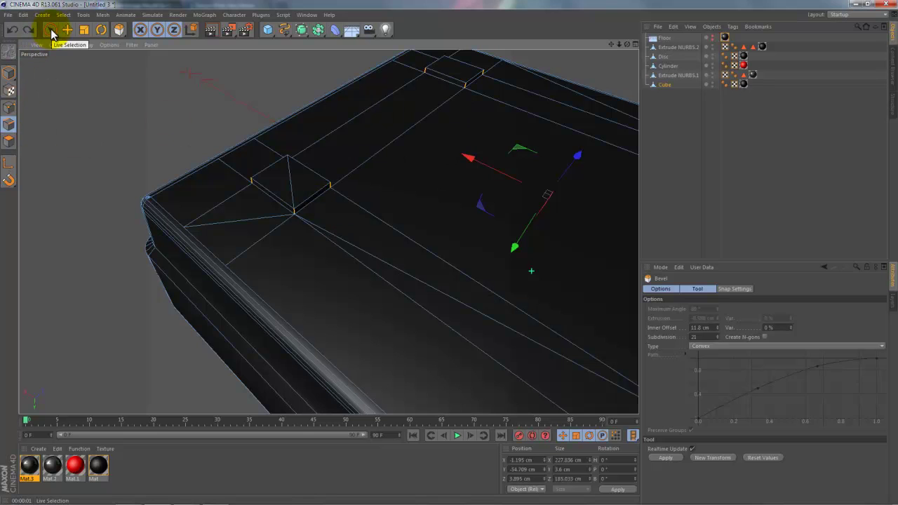
# Melt the diagonal edge running into the foot-pad corner
pyautogui.click(50, 31)
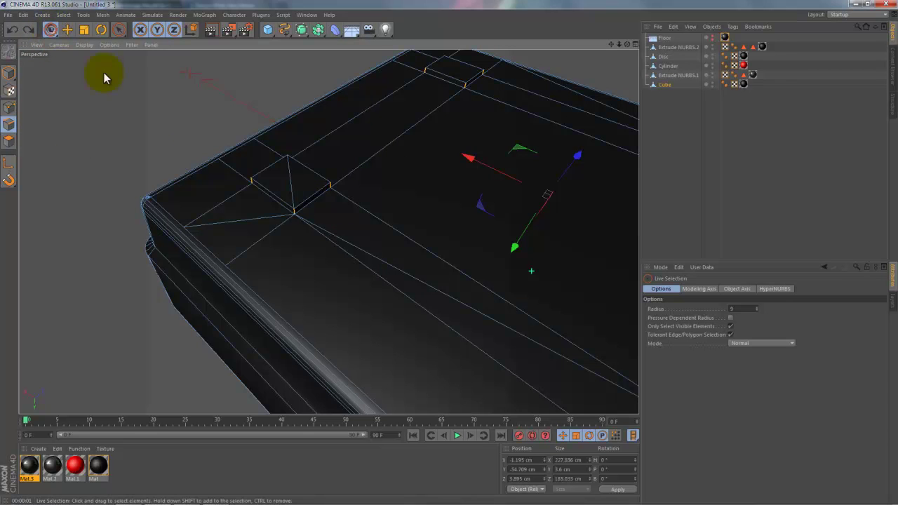
pyautogui.rightClick(300, 184)
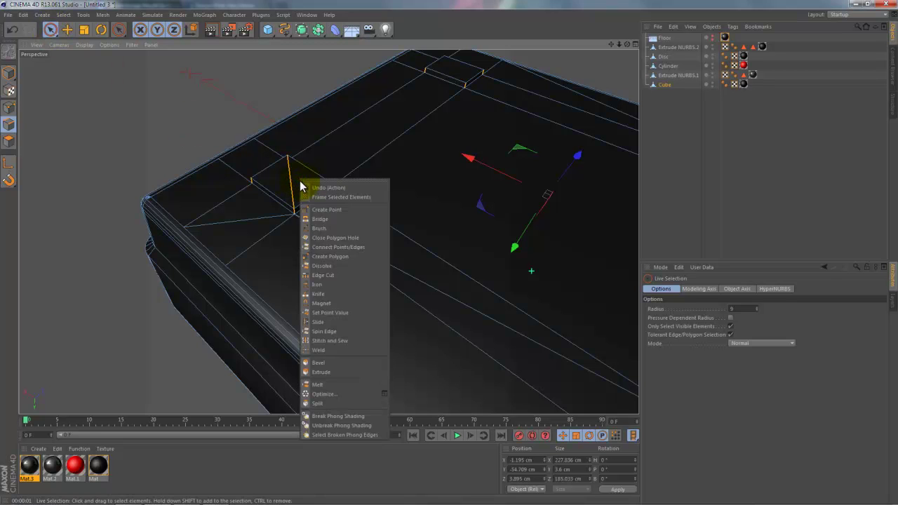
pyautogui.click(182, 130)
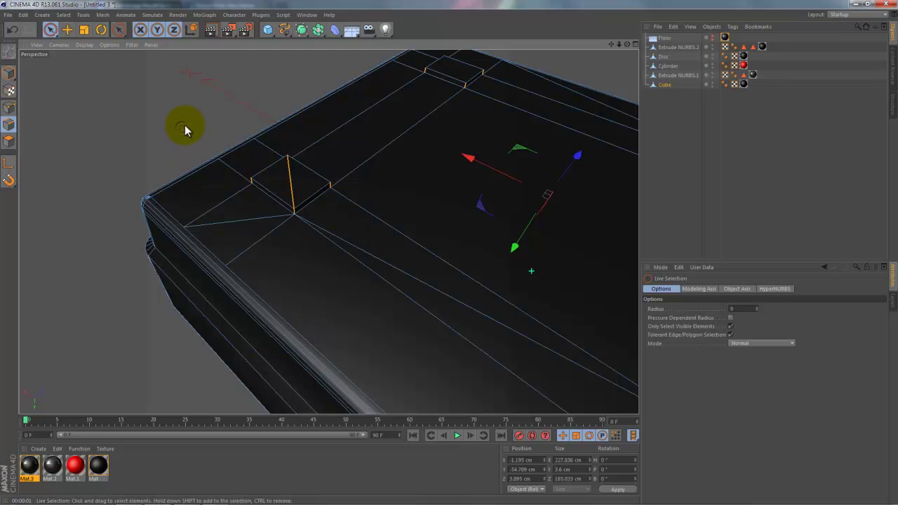
pyautogui.click(224, 137)
pyautogui.click(292, 187)
pyautogui.rightClick(289, 180)
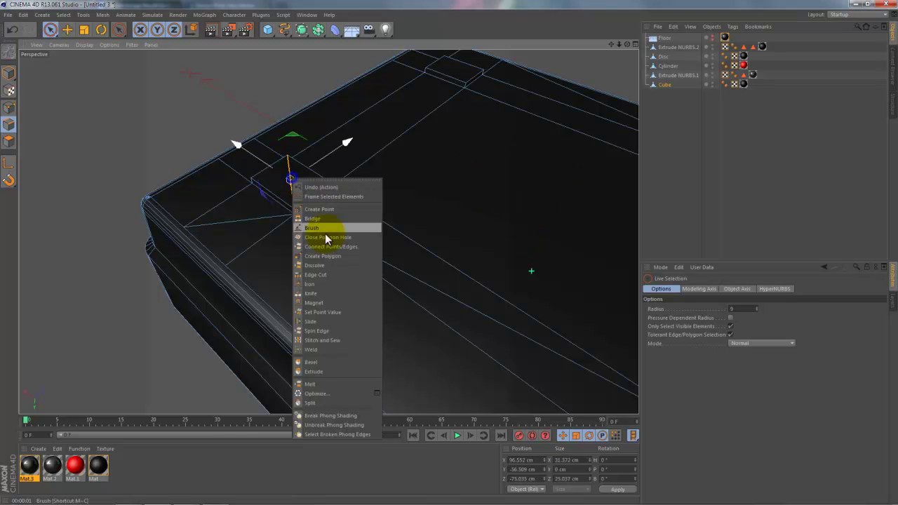
pyautogui.click(313, 386)
# Select the foot pad's edges, including its short corner edge and bottom edge
pyautogui.moveTo(620, 44)
pyautogui.mouseDown()
pyautogui.moveTo(449, 253)
pyautogui.moveTo(528, 330)
pyautogui.mouseUp()
pyautogui.scroll(3, 462, 348)
pyautogui.scroll(3, 461, 348)
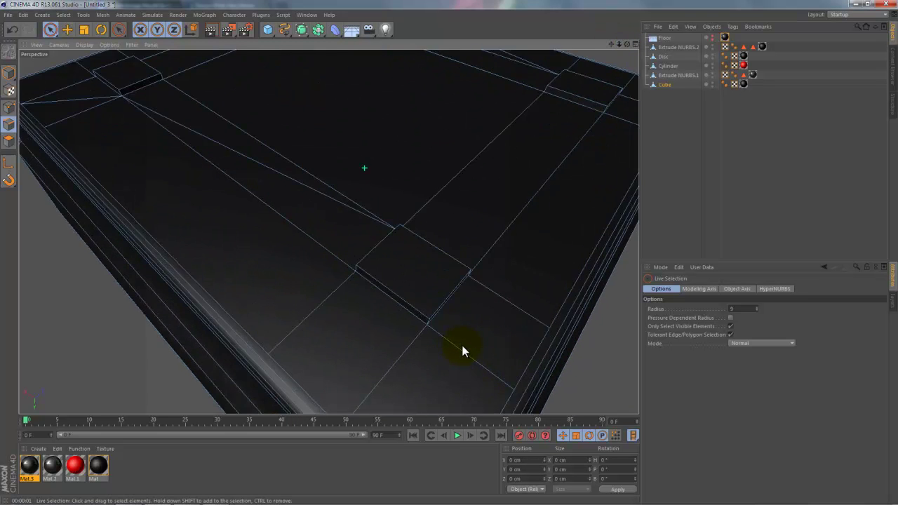
pyautogui.scroll(3, 461, 347)
pyautogui.scroll(2, 478, 298)
pyautogui.scroll(-2, 477, 295)
pyautogui.scroll(5, 473, 288)
pyautogui.scroll(-4, 472, 284)
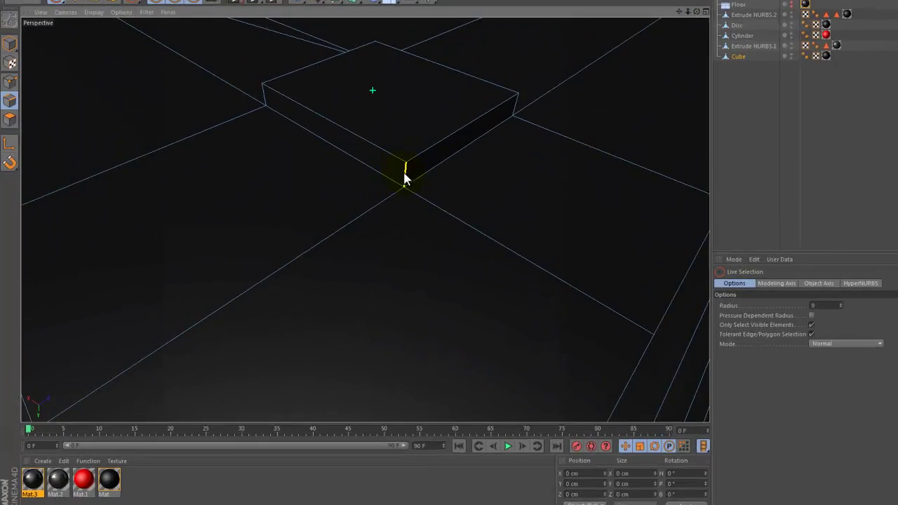
pyautogui.click(405, 177)
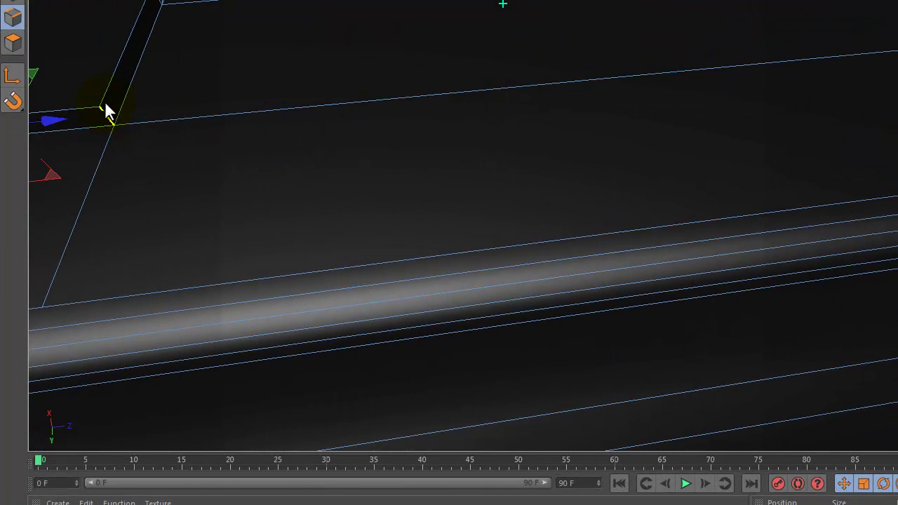
pyautogui.click(104, 107)
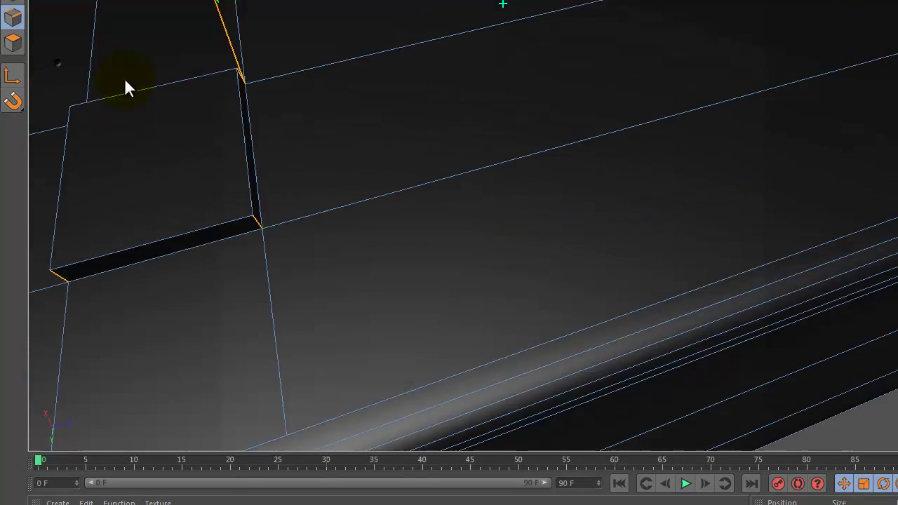
pyautogui.click(125, 78)
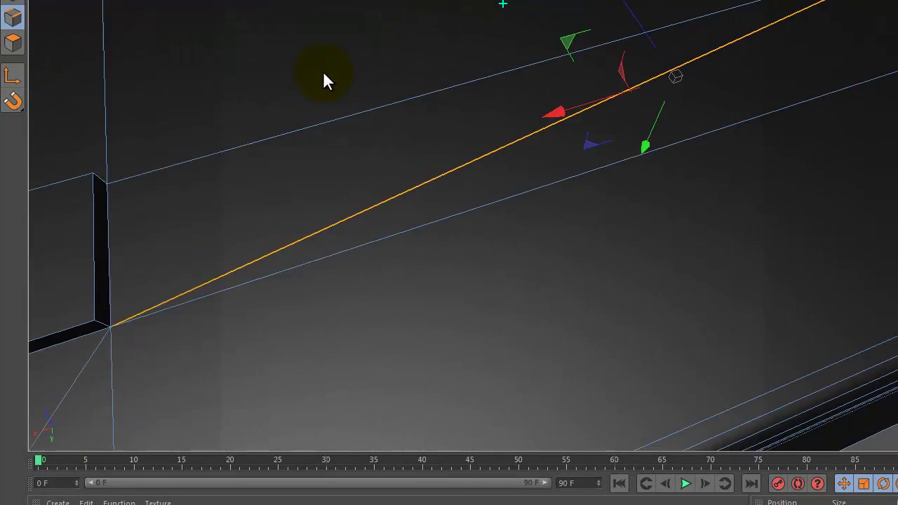
pyautogui.click(461, 133)
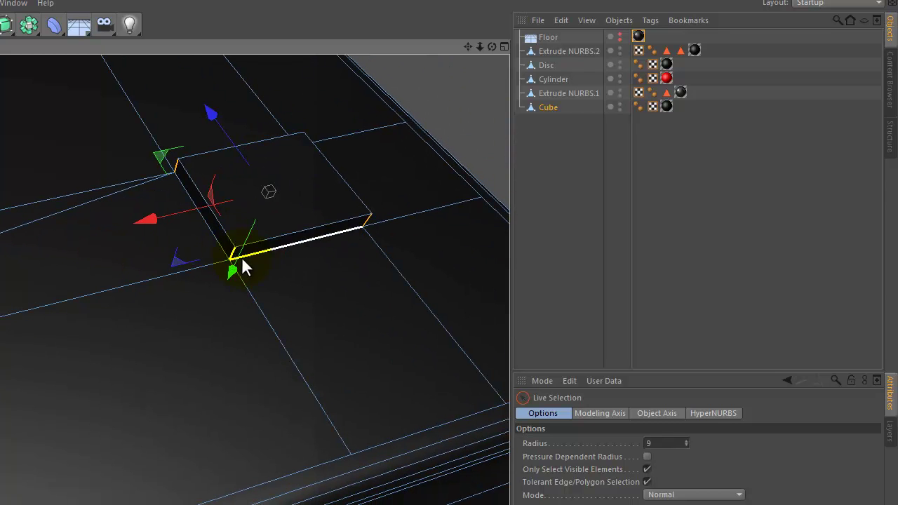
# Bevel the foot pad's edges with a 5 cm inner offset
pyautogui.scroll(2, 242, 266)
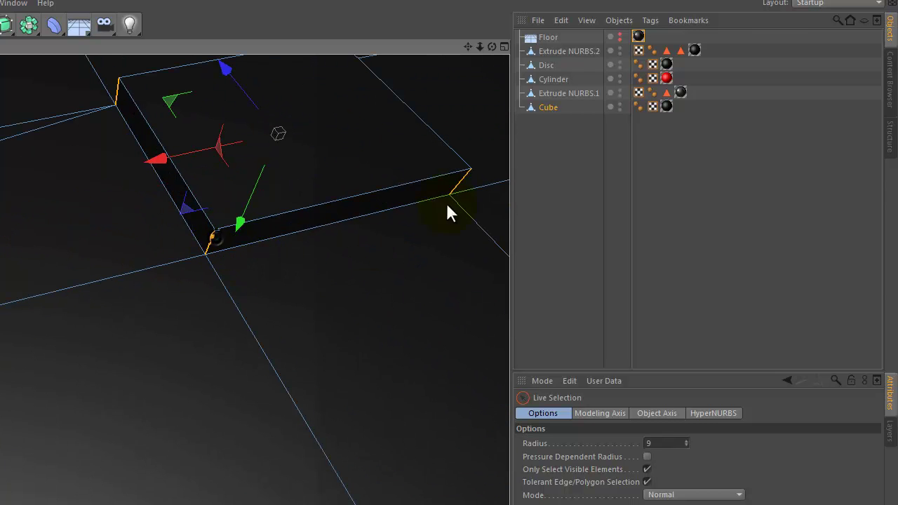
pyautogui.keyDown('alt'); pyautogui.moveTo(462, 51); pyautogui.dragTo(222, 359); pyautogui.keyUp('alt')
pyautogui.rightClick(385, 208)
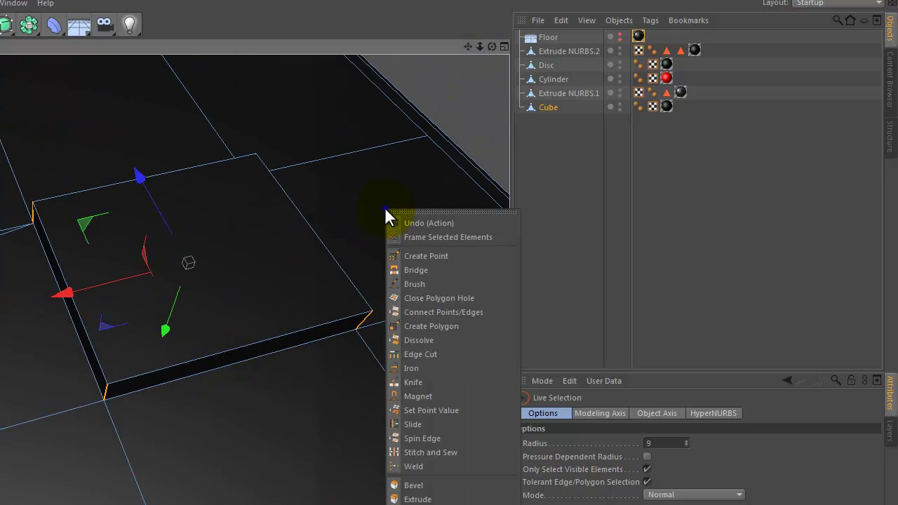
pyautogui.click(418, 486)
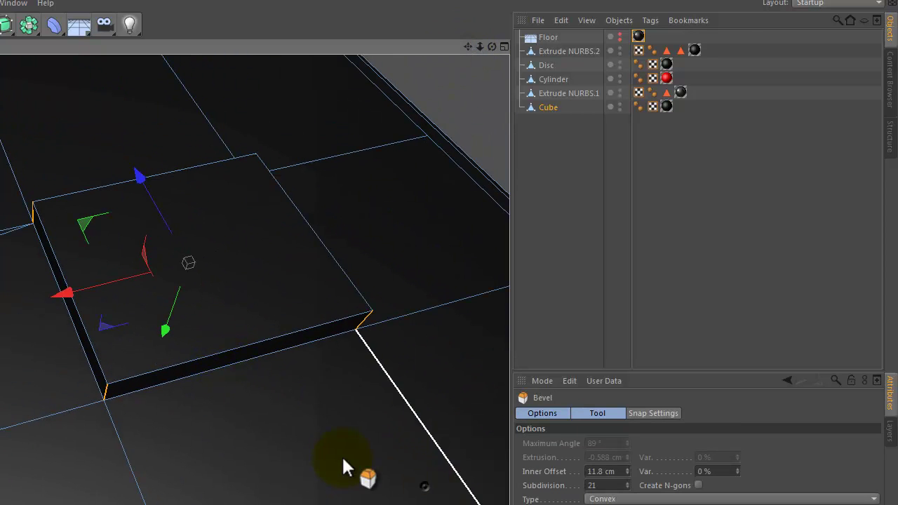
pyautogui.moveTo(220, 361); pyautogui.dragTo(245, 362)
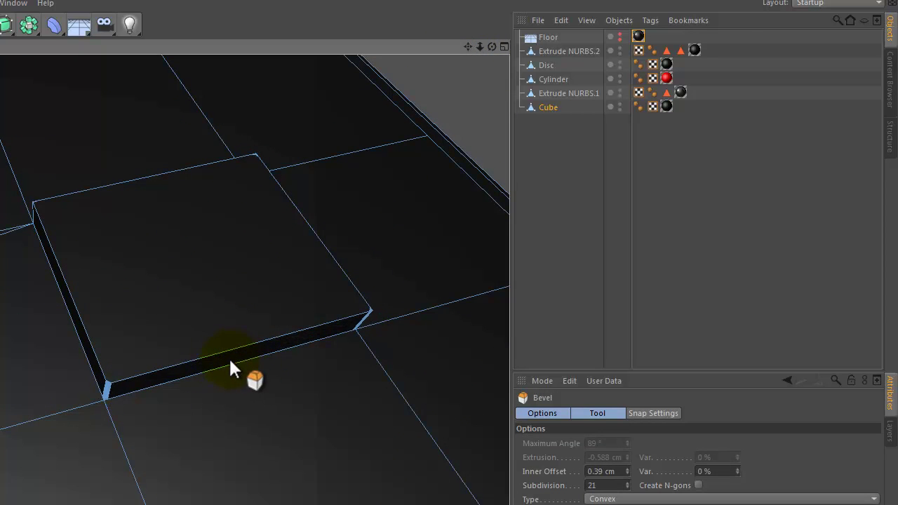
pyautogui.moveTo(245, 362); pyautogui.dragTo(240, 358)
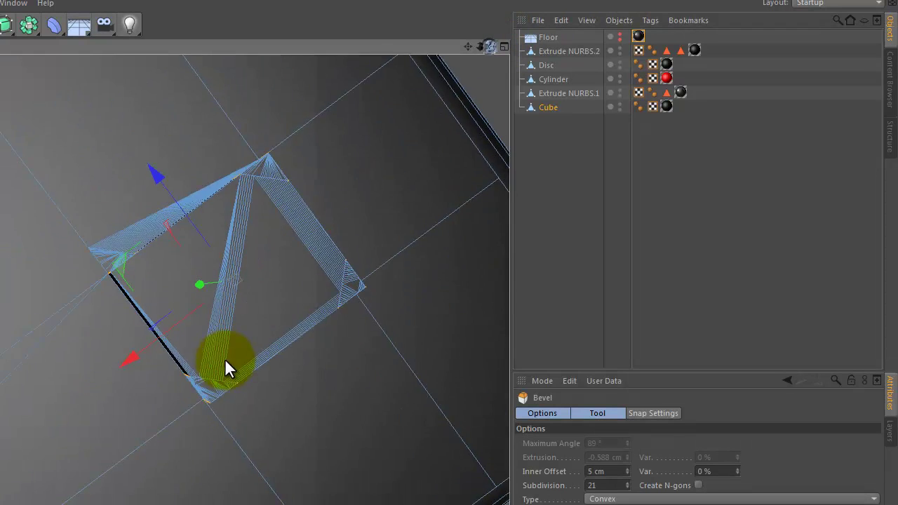
pyautogui.scroll(5, 223, 357)
pyautogui.scroll(-2, 221, 355)
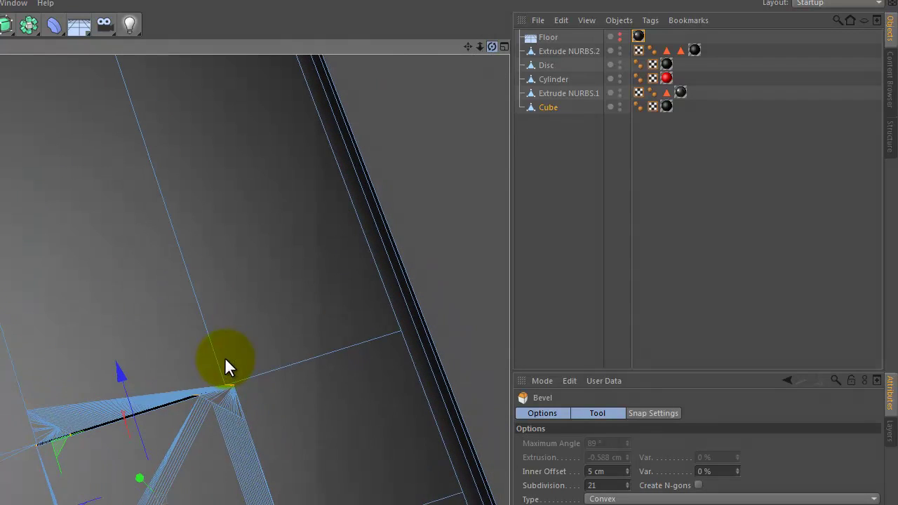
# Undo the oversized bevel and zoom out to see the whole box
pyautogui.hotkey('ctrl', 'z')
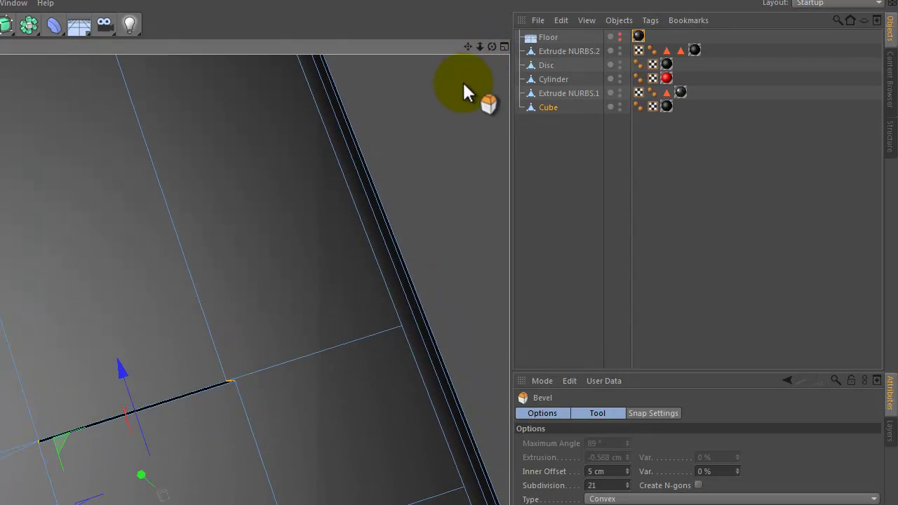
pyautogui.moveTo(480, 47); pyautogui.dragTo(225, 361)
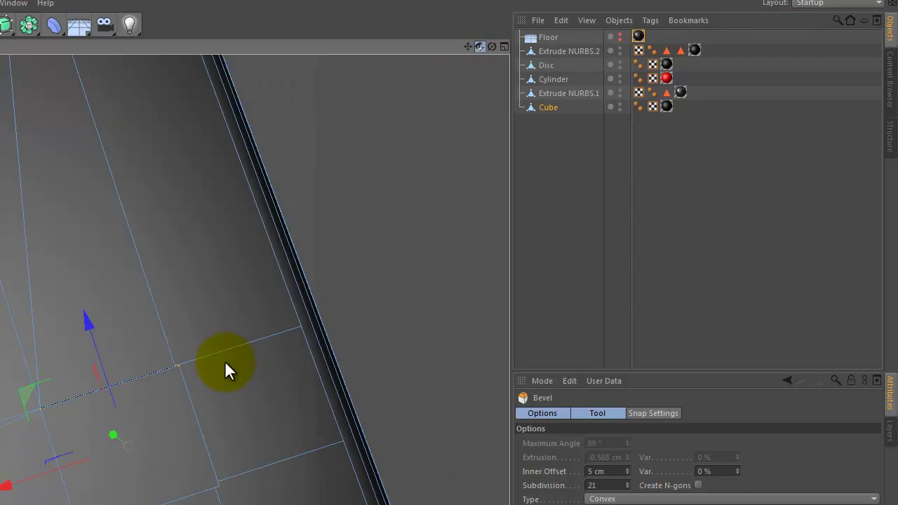
pyautogui.moveTo(491, 47); pyautogui.dragTo(224, 359)
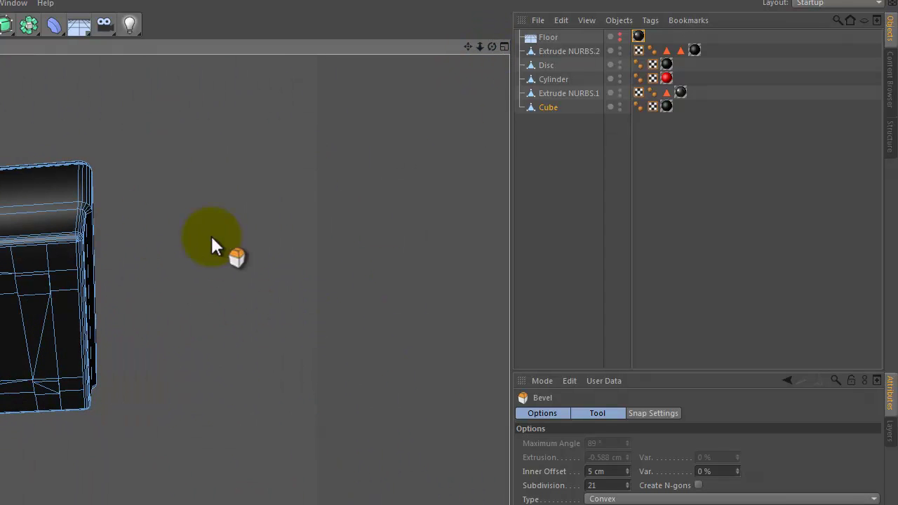
# Render a viewport preview of the box, then view it from other angles
pyautogui.hotkey('ctrl', 'r')
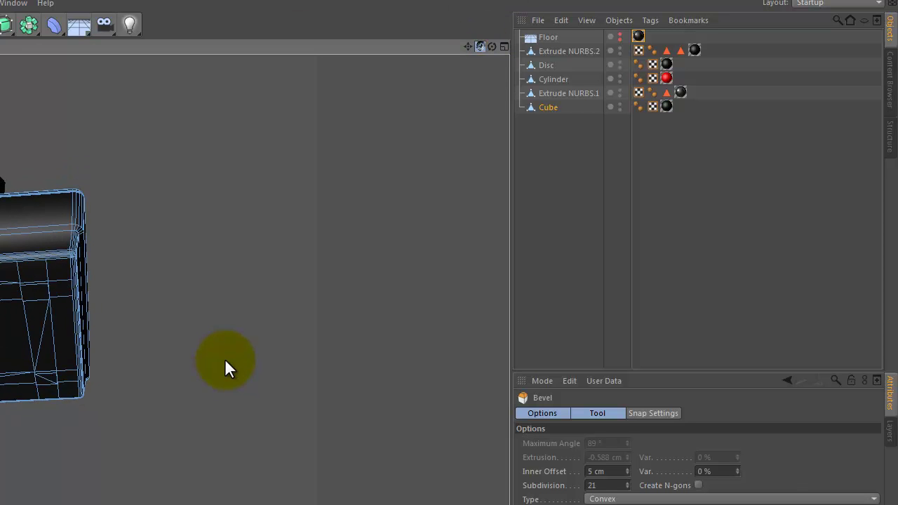
pyautogui.moveTo(226, 363)
pyautogui.mouseDown()
pyautogui.moveTo(200, 351)
pyautogui.moveTo(227, 358)
pyautogui.mouseUp()
pyautogui.moveTo(491, 46); pyautogui.dragTo(227, 367)
# Make the Floor visible again and render the joystick sitting on it
pyautogui.click(620, 37)
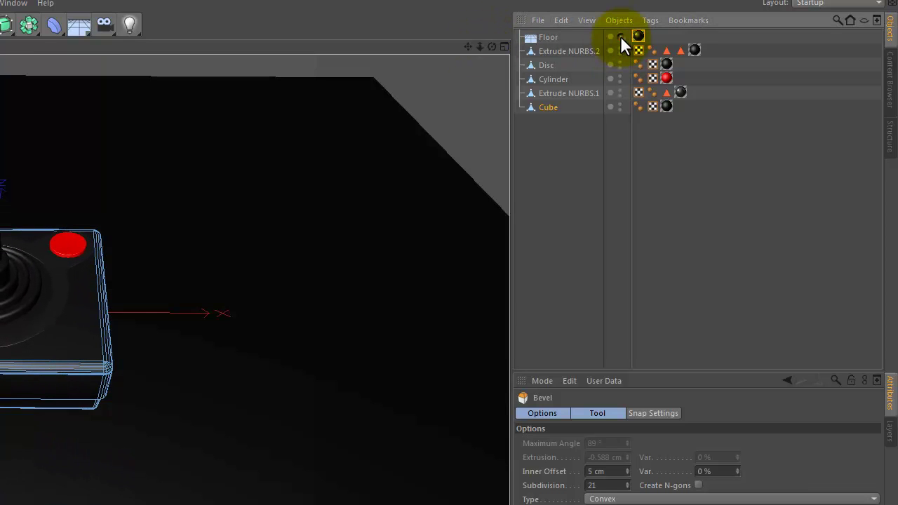
pyautogui.keyDown('alt'); pyautogui.moveTo(325, 190); pyautogui.dragTo(278, 152); pyautogui.keyUp('alt')
pyautogui.hotkey('ctrl', 'r')
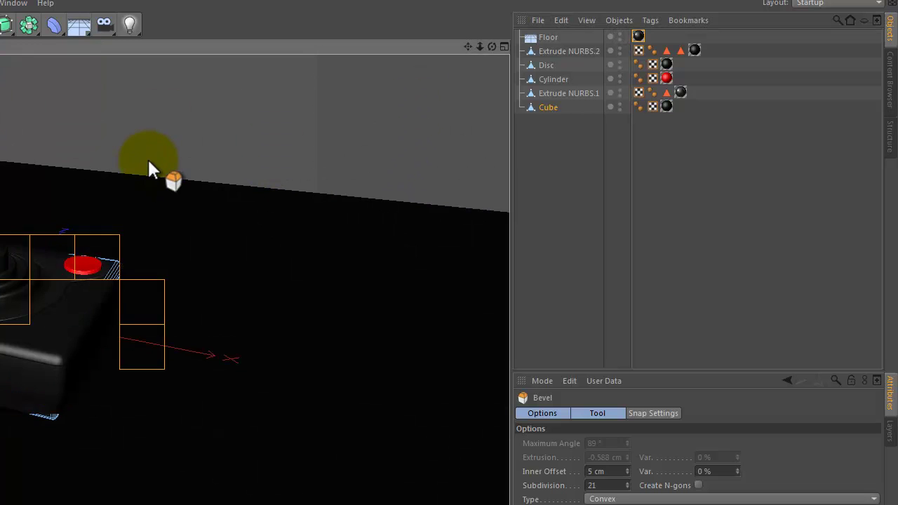